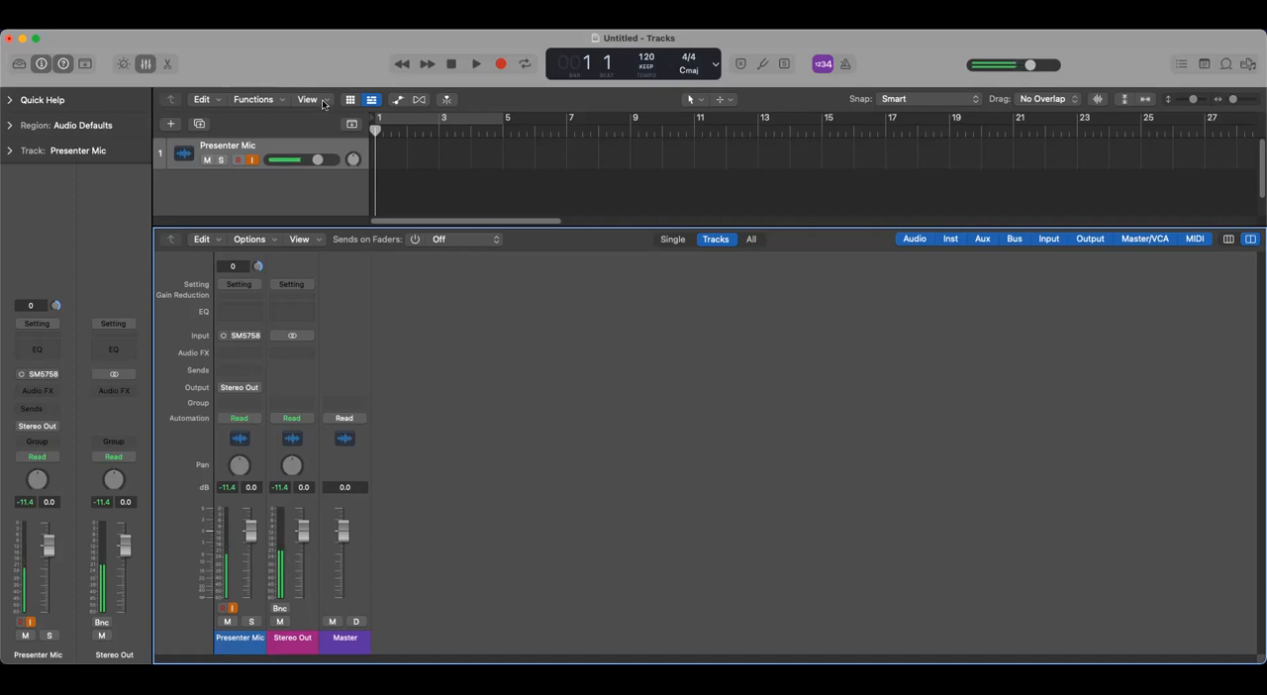
- Hide the mixer and add one new audio track below the Presenter Mic track
click(146, 67)
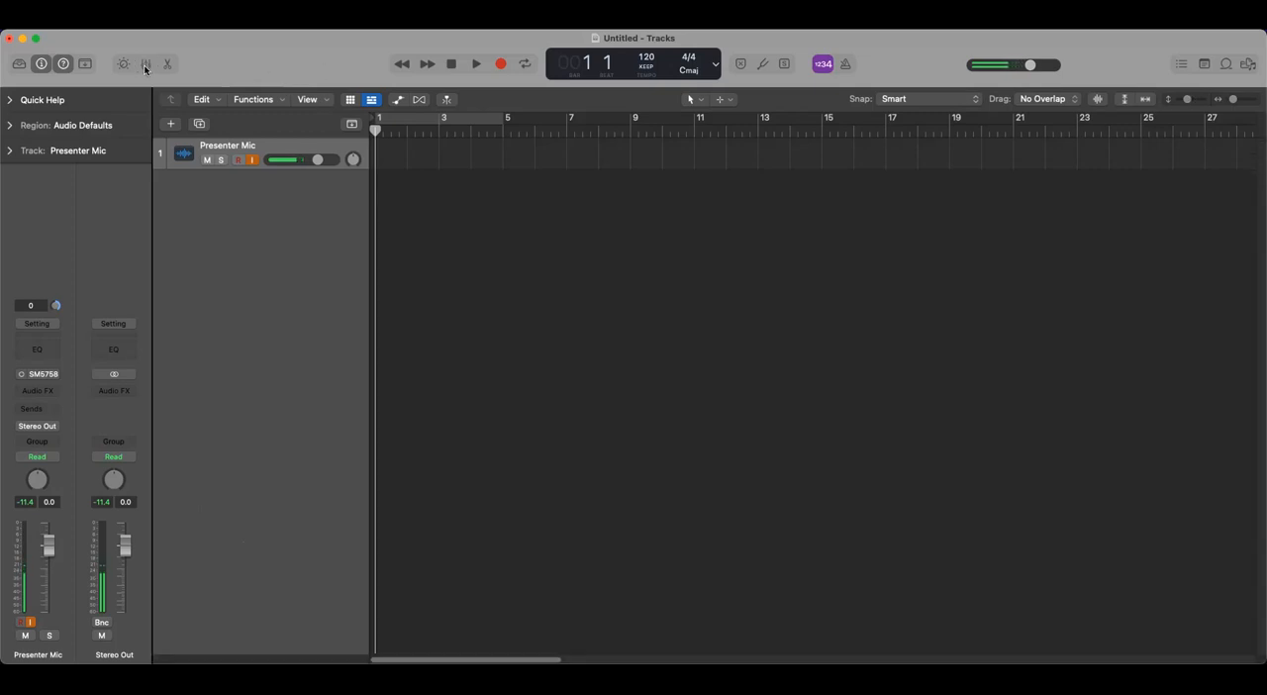
click(171, 124)
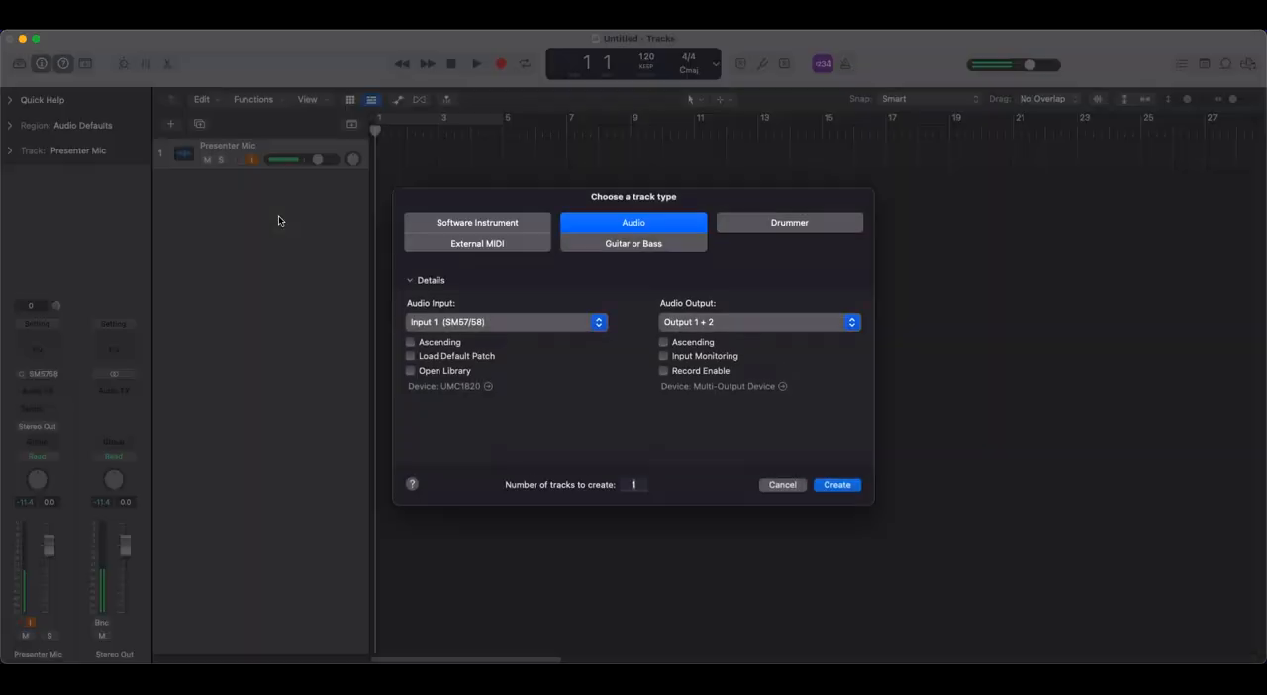
click(836, 485)
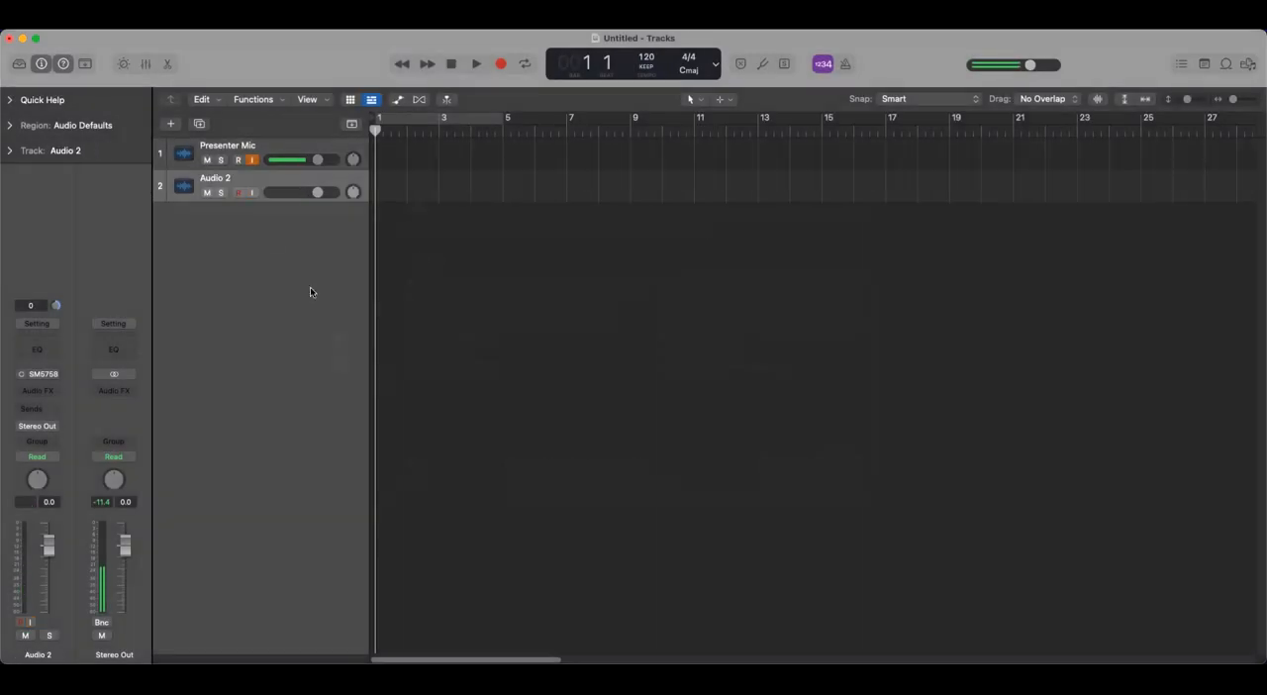
- Rename the new audio track "Drag audio here" and set its channel strip to No Input
double_click(215, 178)
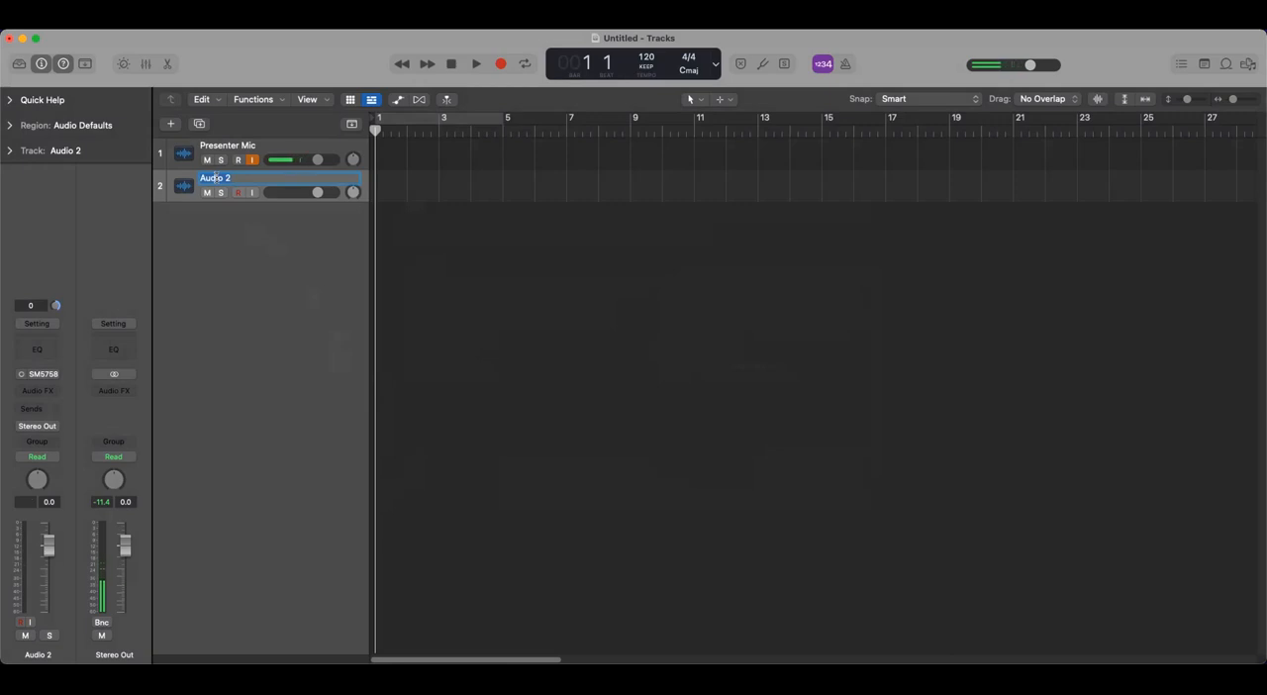
text(Darg audio here)
key(Return)
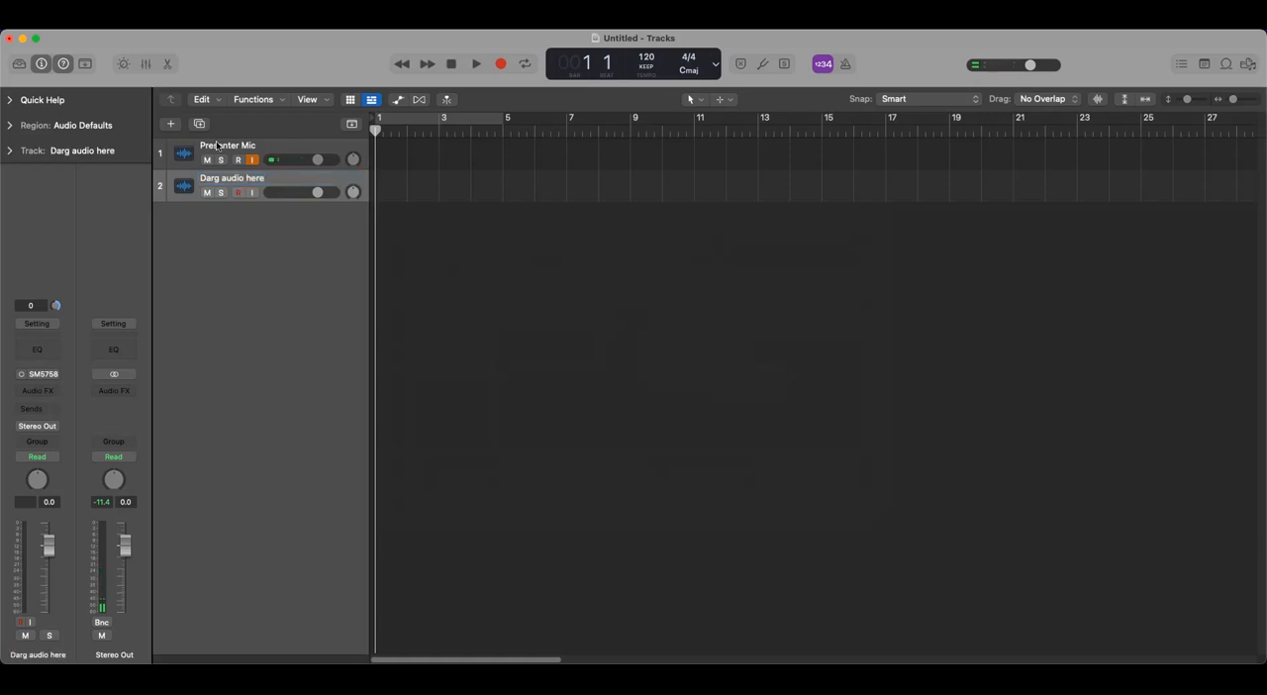
double_click(209, 178)
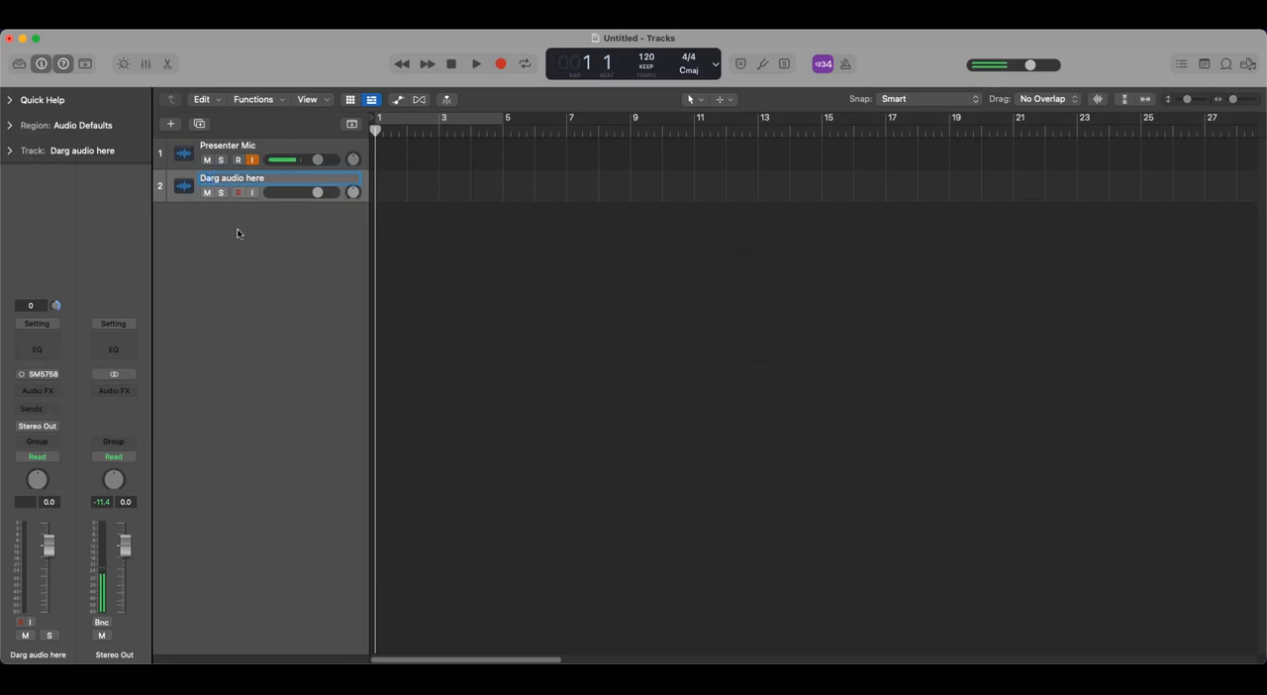
click(209, 178)
key(Delete)
text(a)
key(Return)
click(56, 375)
click(60, 397)
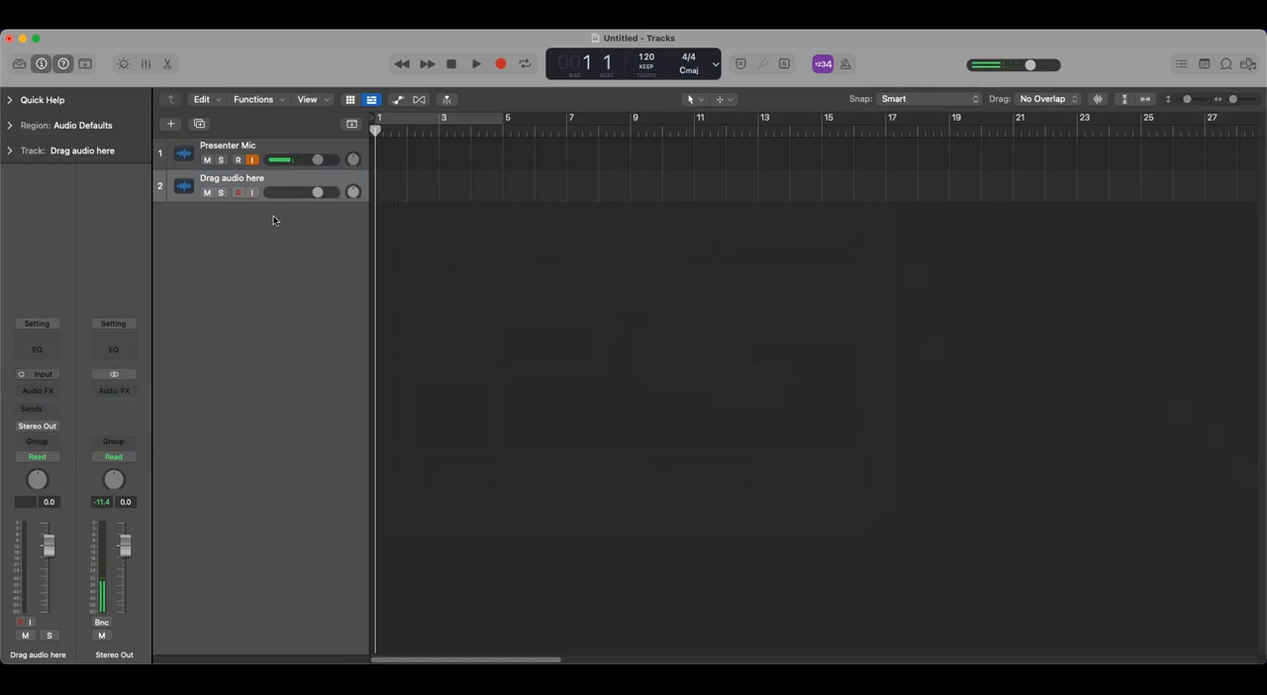
- Create 12 new audio tracks below the "Drag audio here" track
click(170, 125)
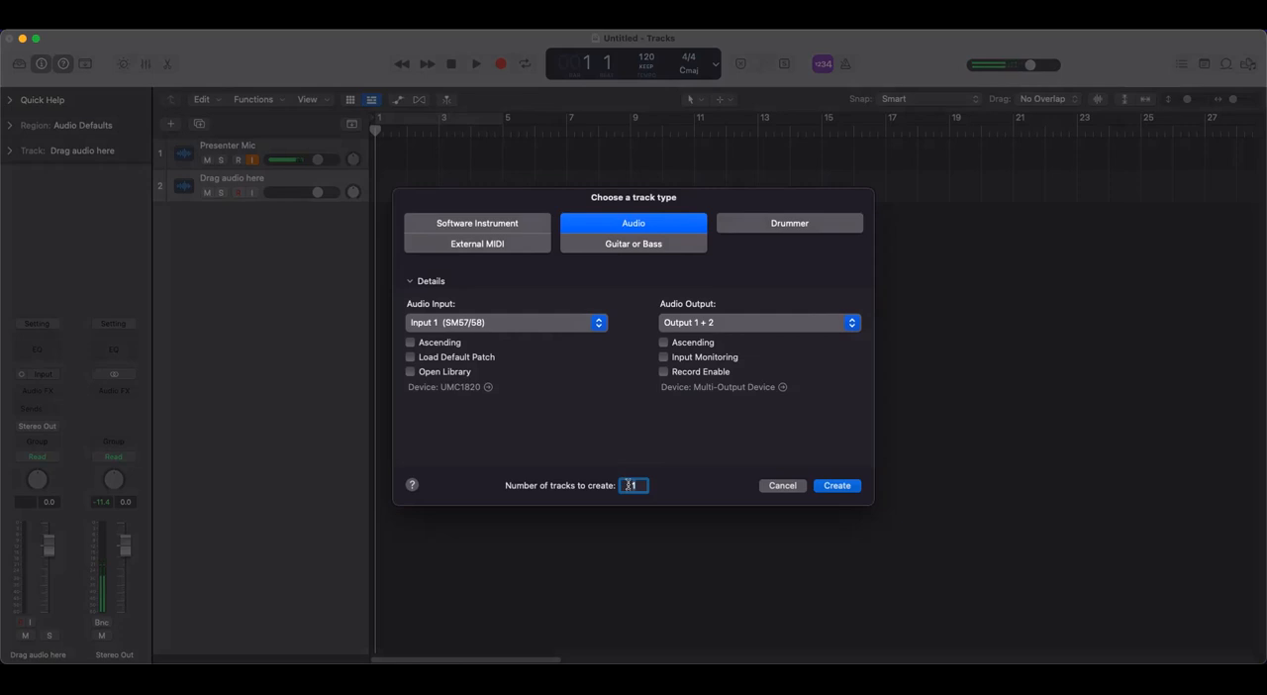
text(12)
click(838, 486)
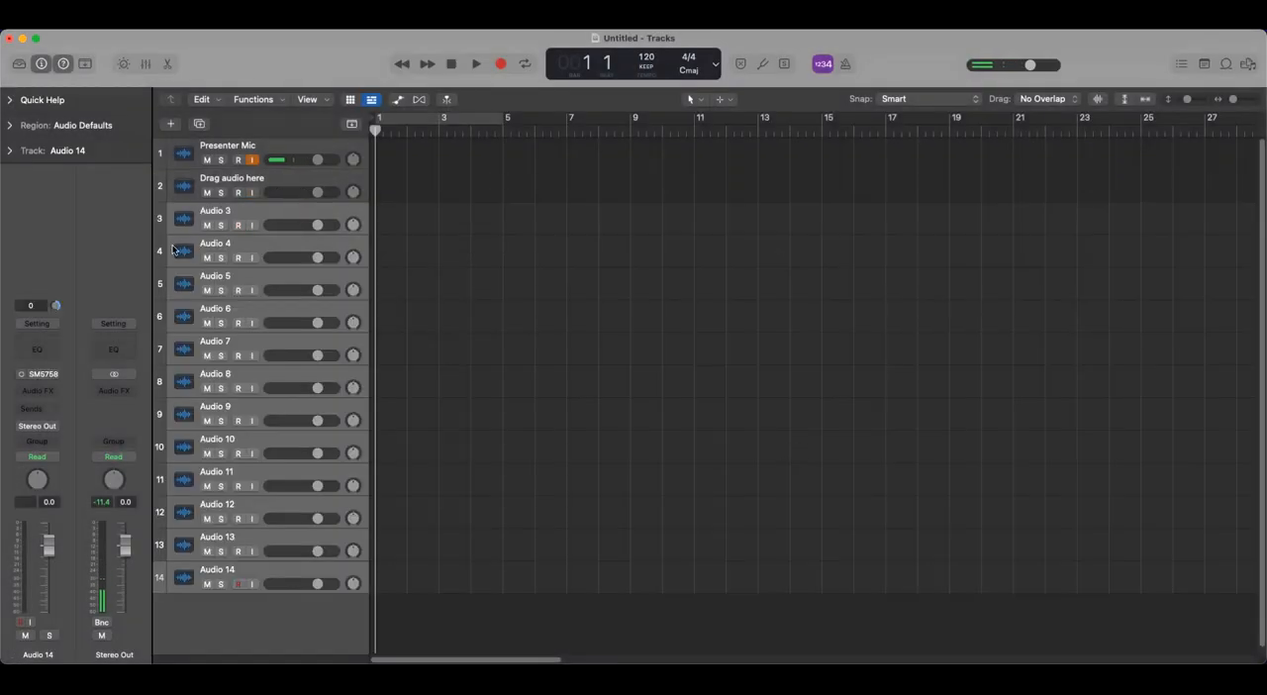
- Rename tracks 3 and 4 as "OH L" and "OH R"
click(223, 213)
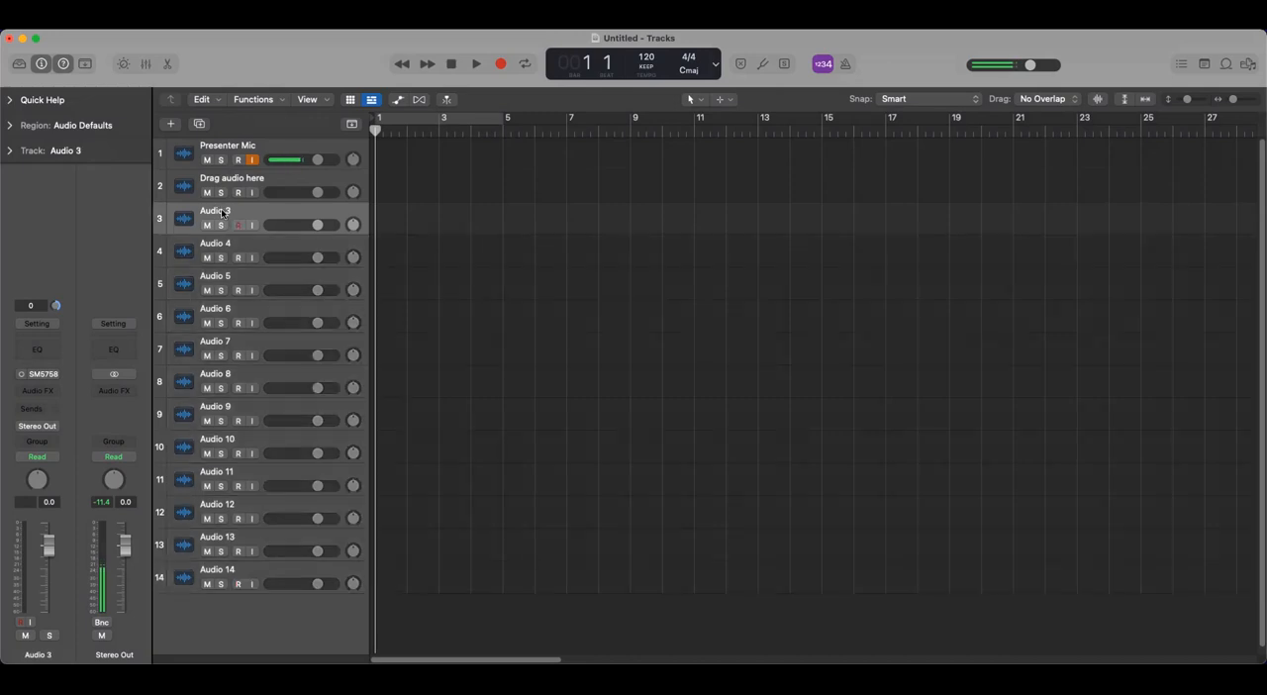
double_click(223, 212)
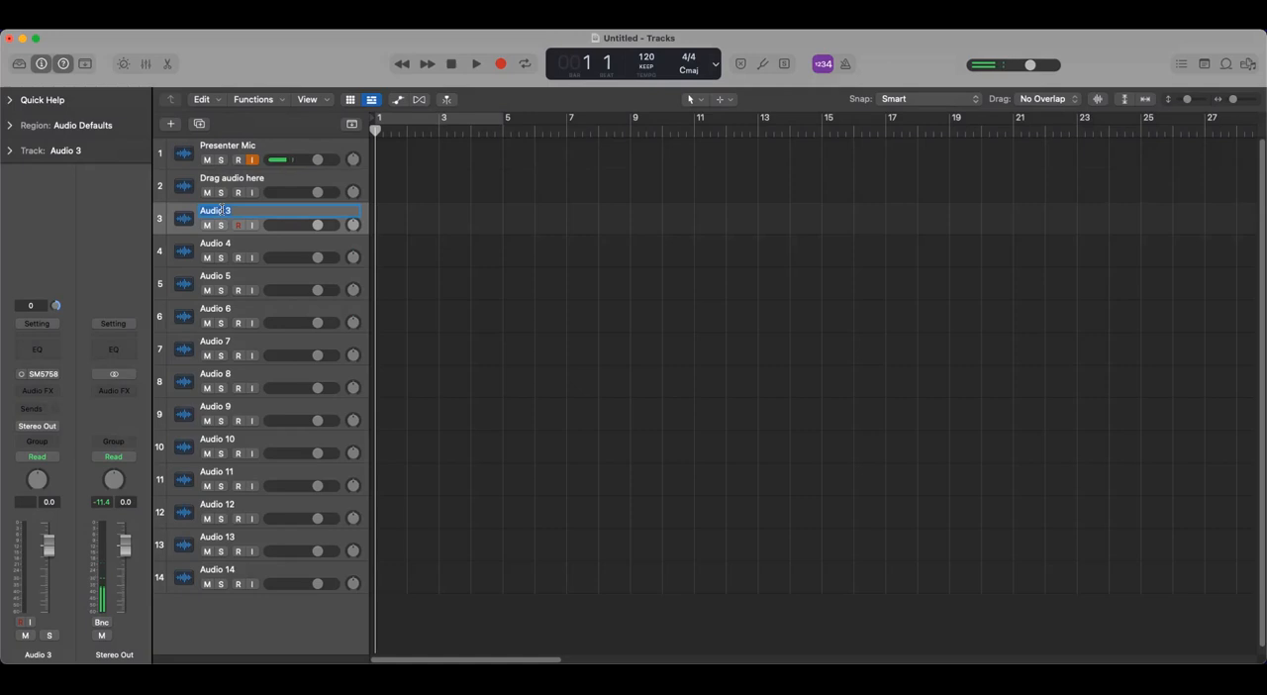
text(OL)
text(H)
key(Return)
double_click(227, 243)
text(OH R)
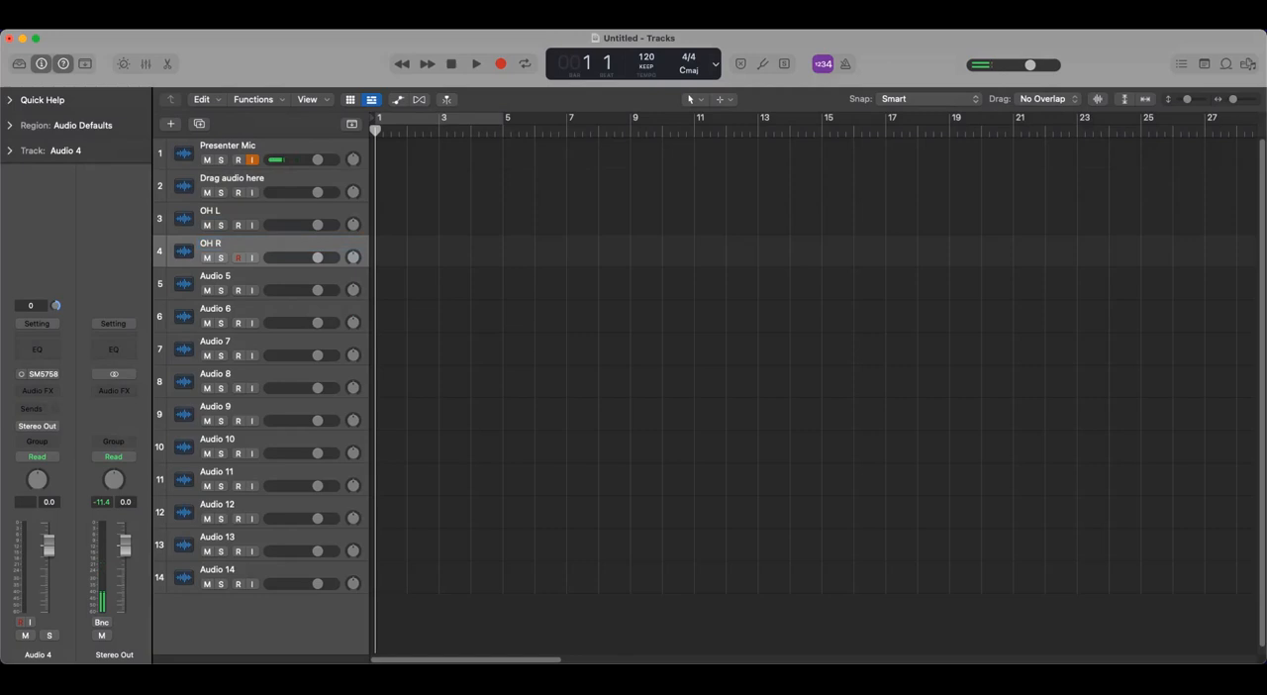
key(Return)
- Rename tracks 5 and 6 as "HH" and "Ride"
double_click(213, 275)
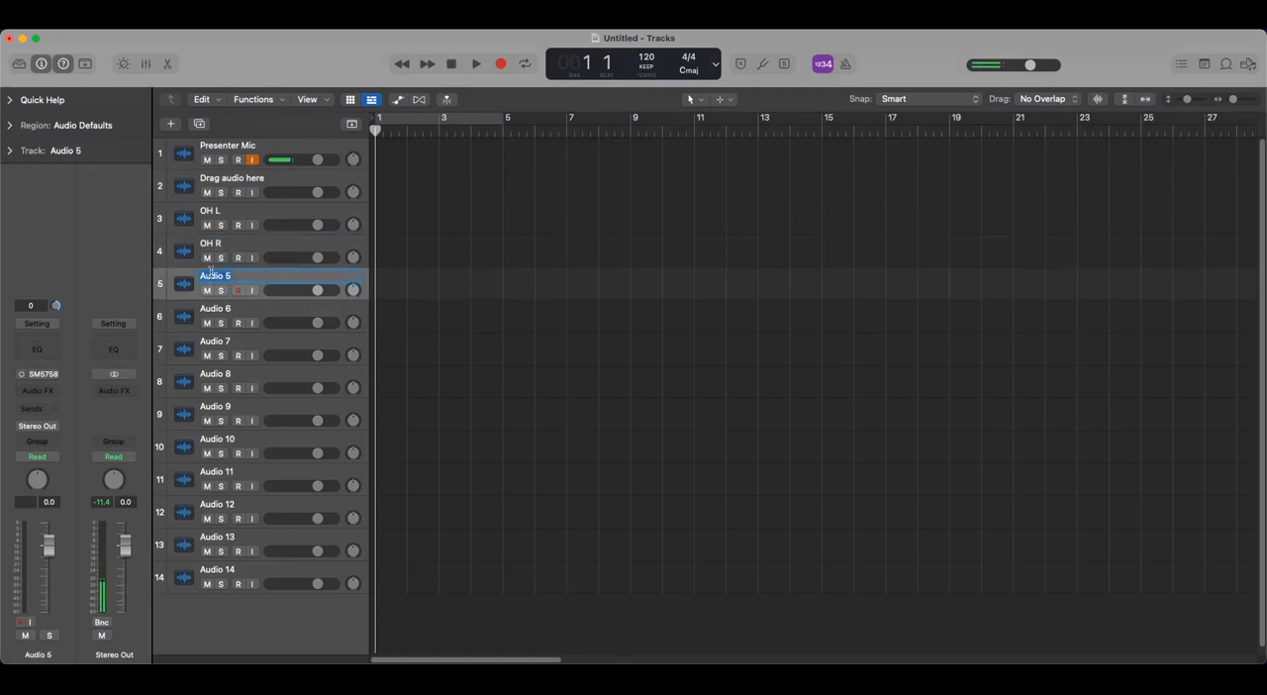
text(HH)
key(Return)
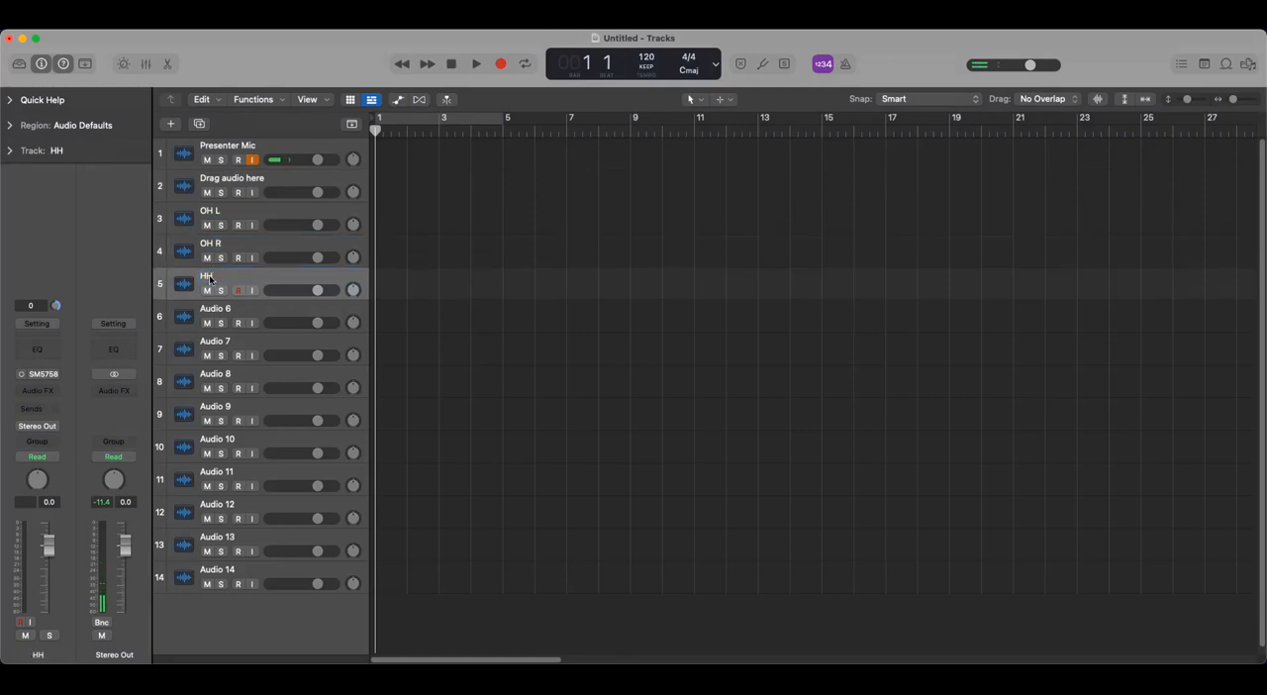
click(220, 312)
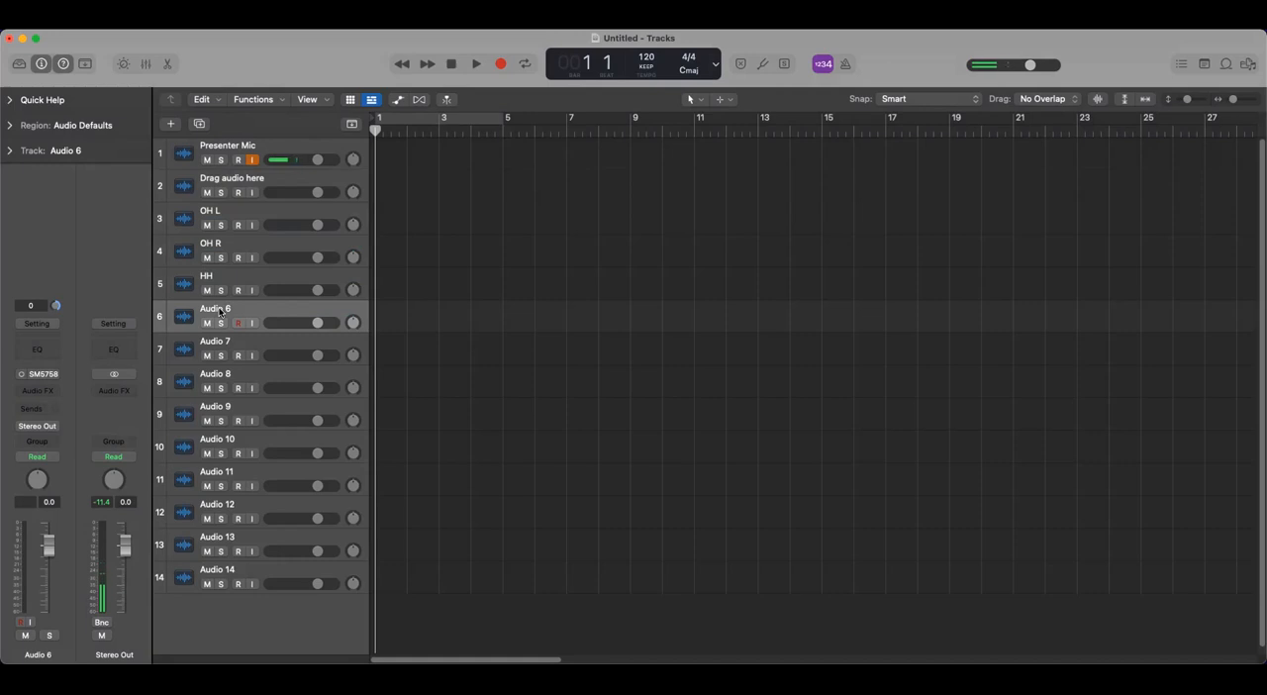
double_click(219, 310)
text(Ride)
key(Return)
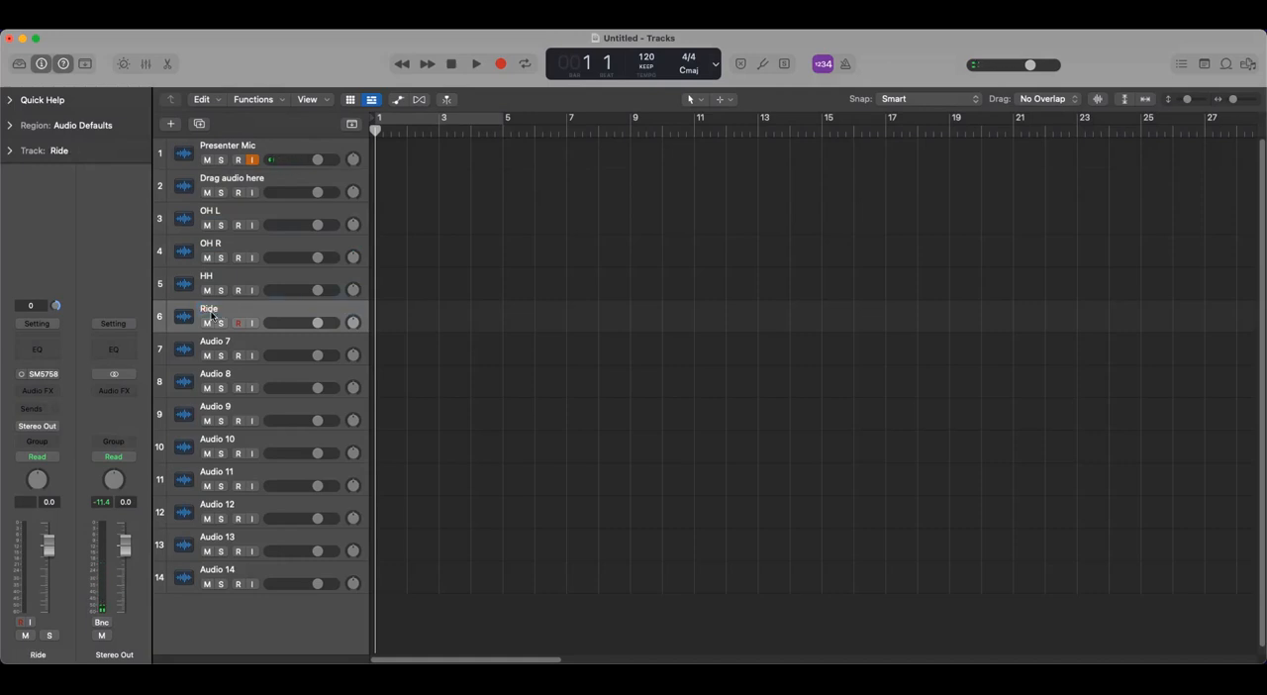
- Rename track 7 as "Kick"
double_click(206, 343)
text(Kick)
key(Return)
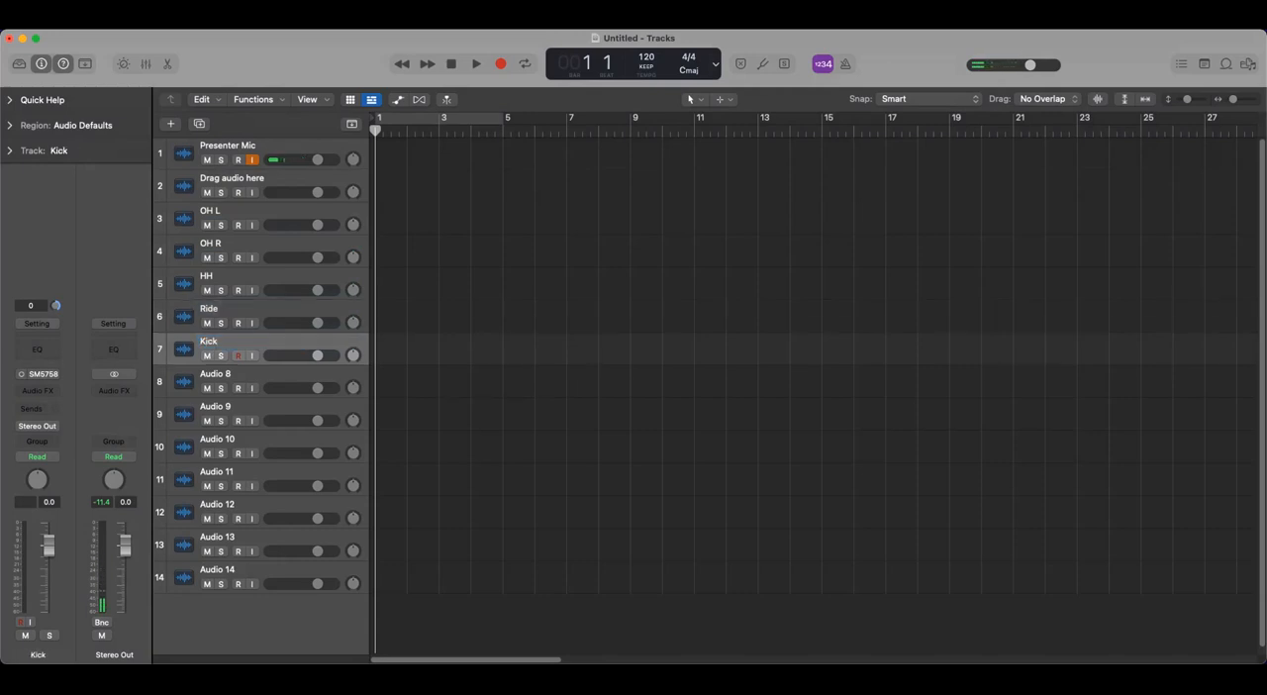
- Rename tracks 8 and 9 as "Snare top" and "Snare bottom"
double_click(216, 374)
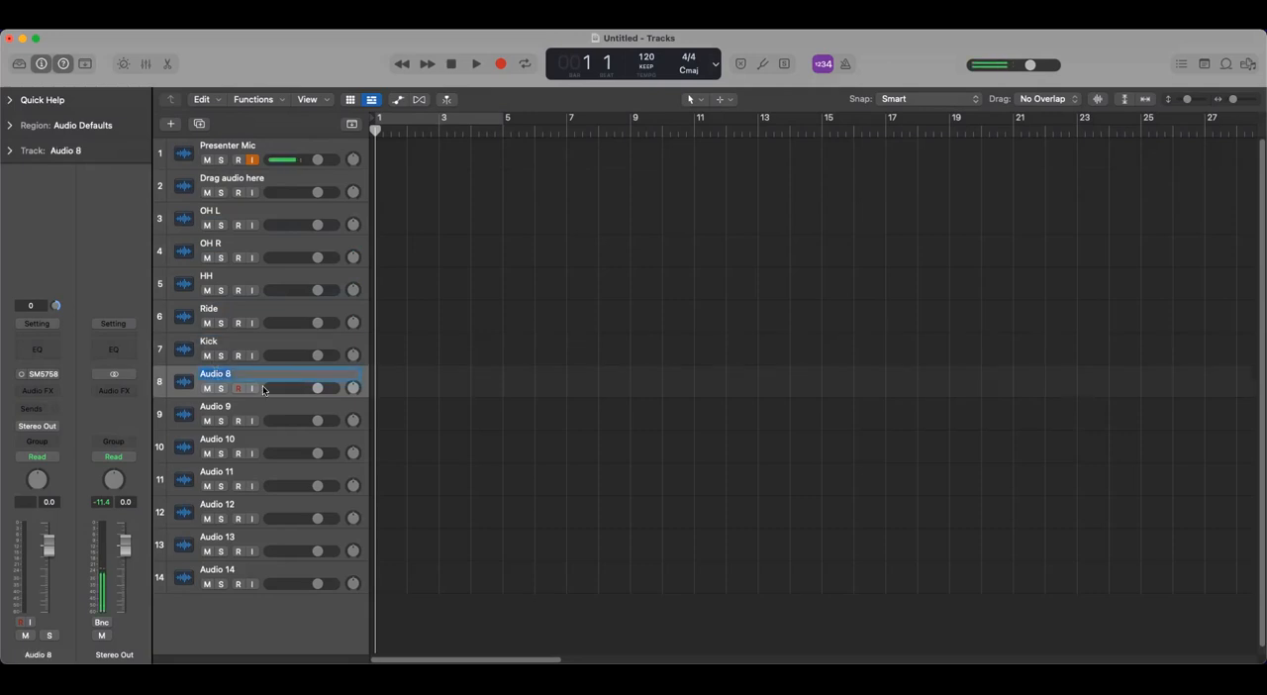
text(Snare)
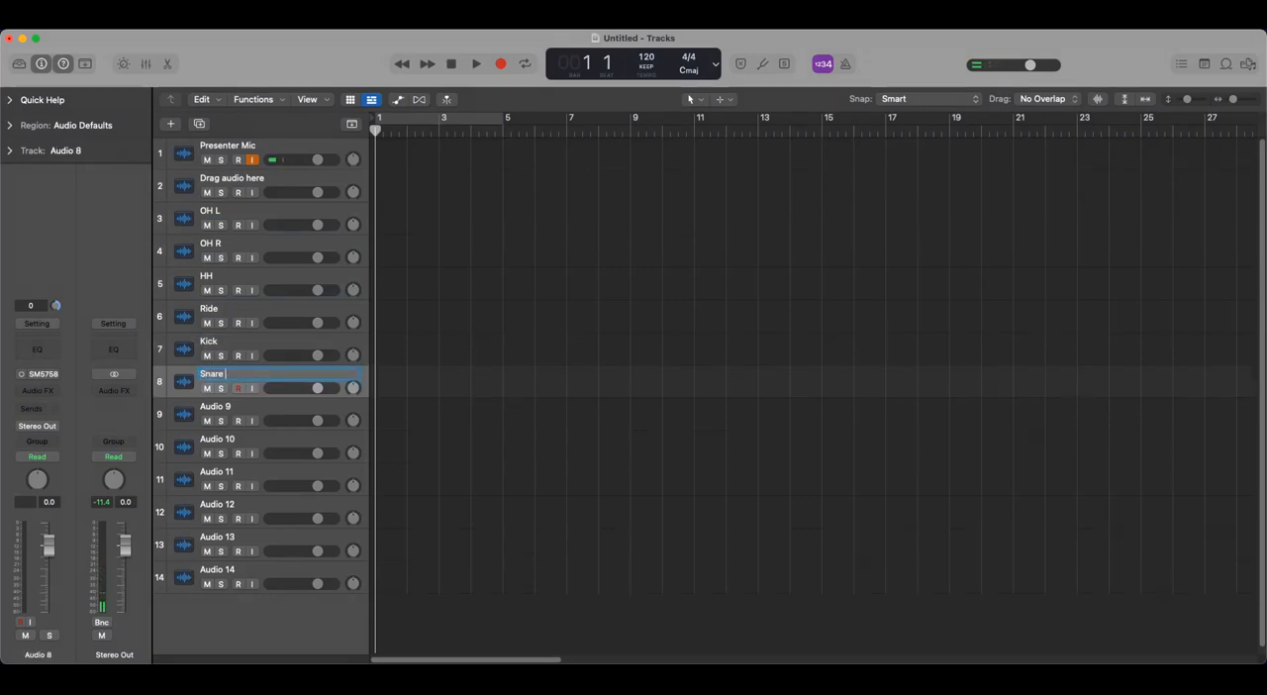
text( top)
key(Return)
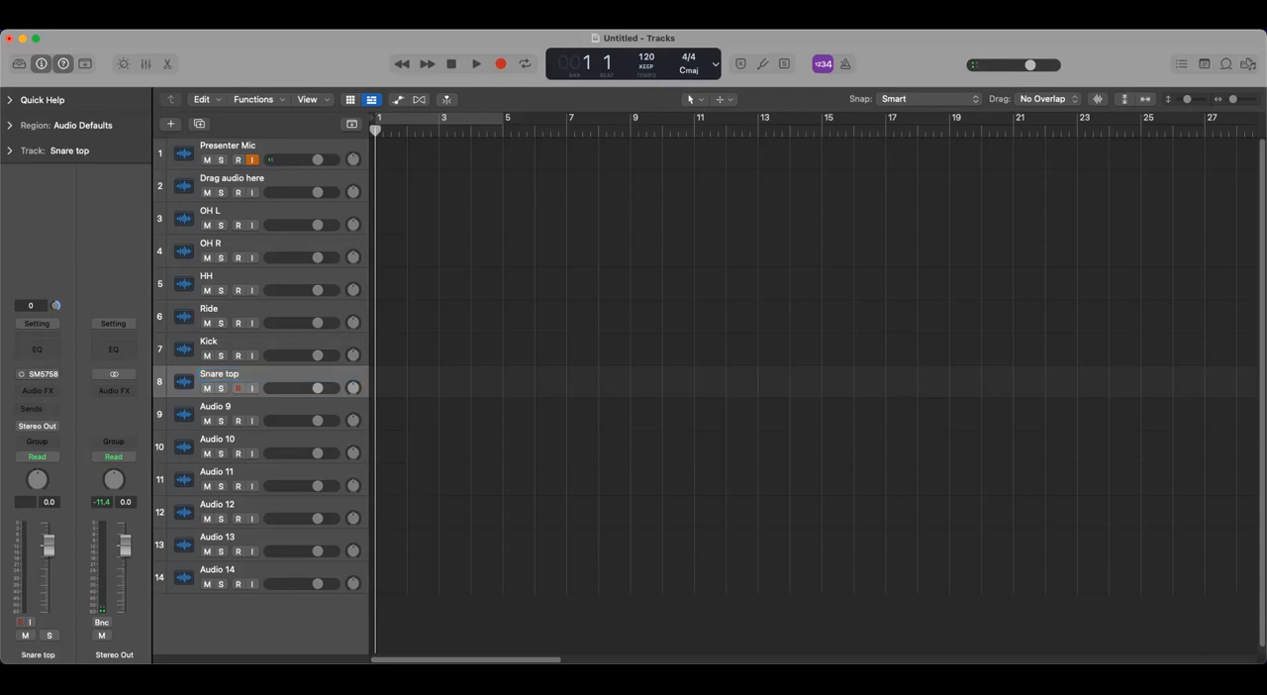
double_click(217, 409)
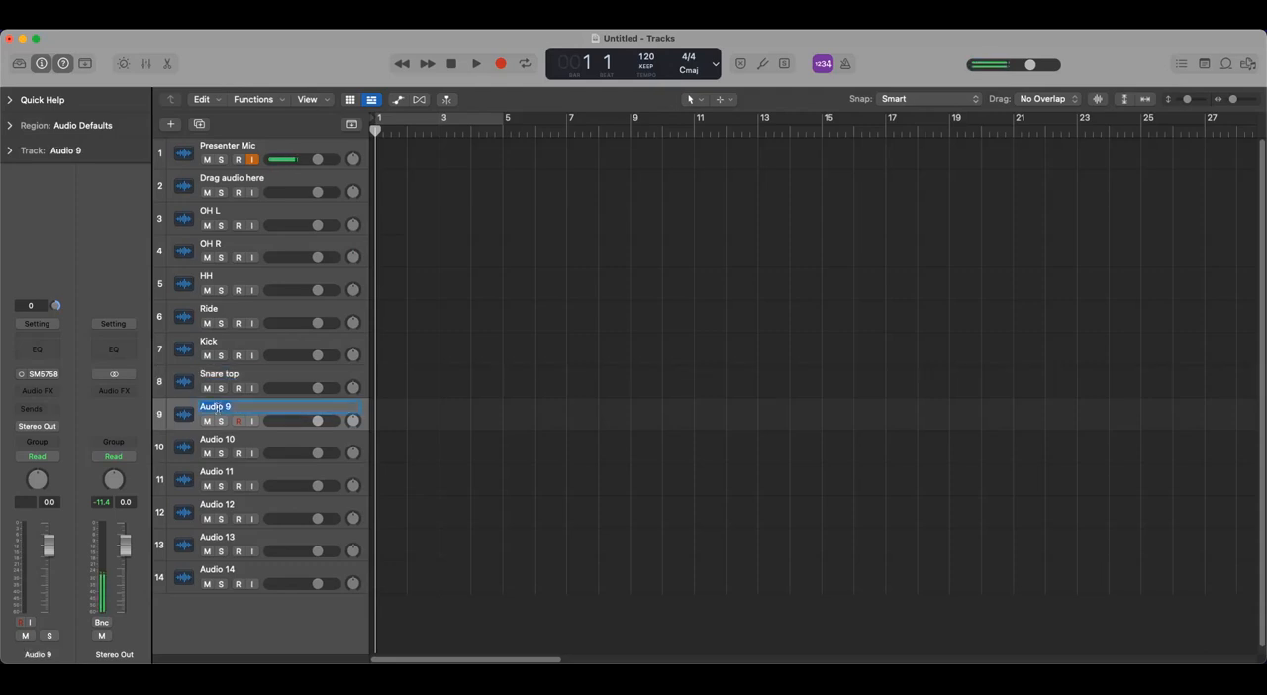
text(Snare bottom)
key(Return)
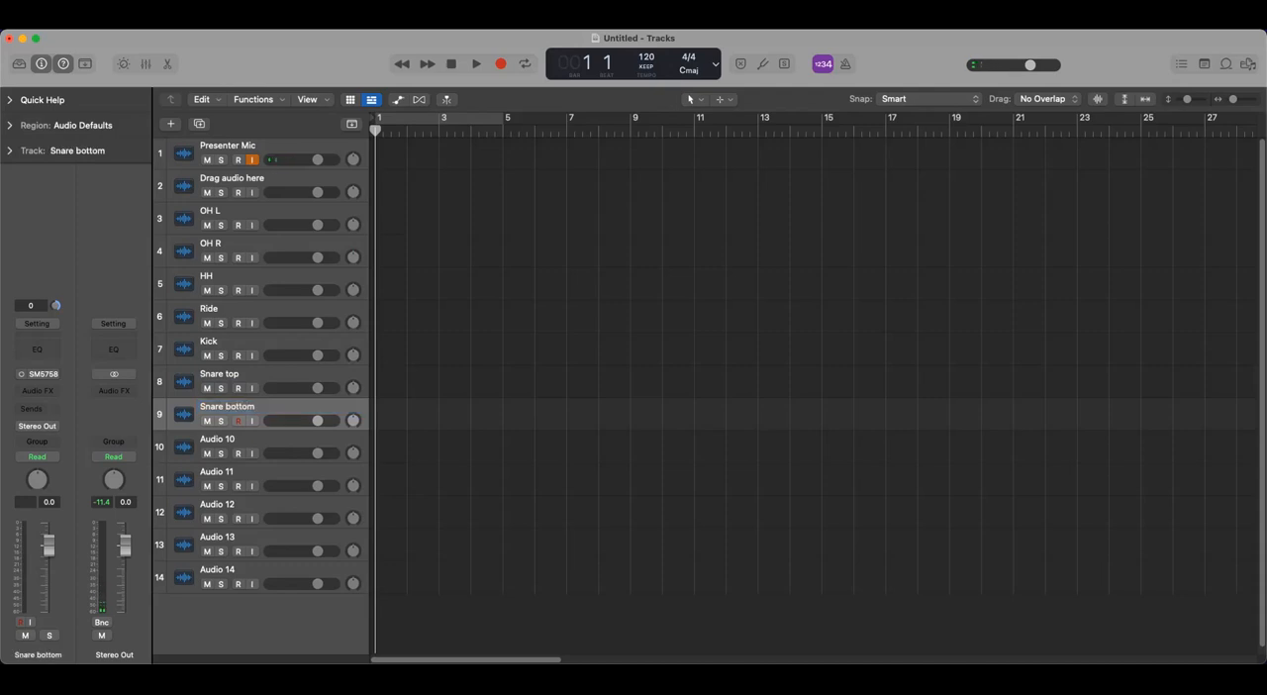
- Rename tracks 10, 11 and 12 as Tom 10", Tom 12" and Tom 14"
double_click(216, 442)
text(Tom )
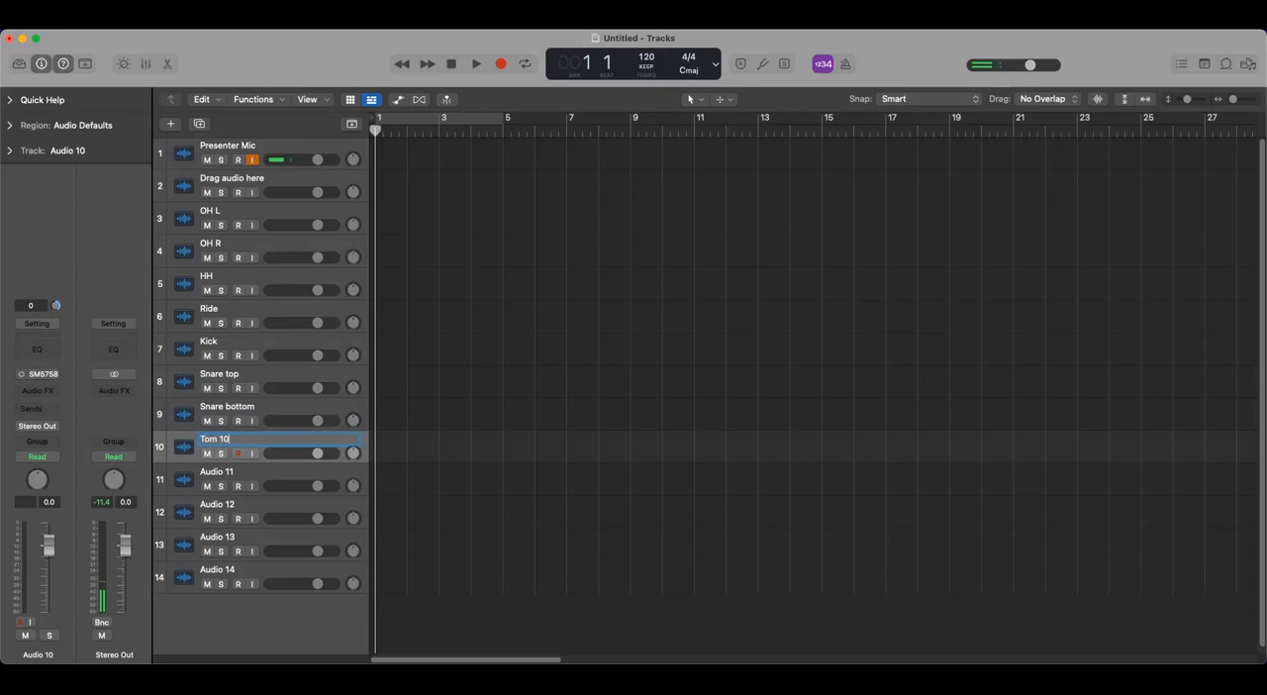
text(10")
click(219, 477)
text(Tom 12")
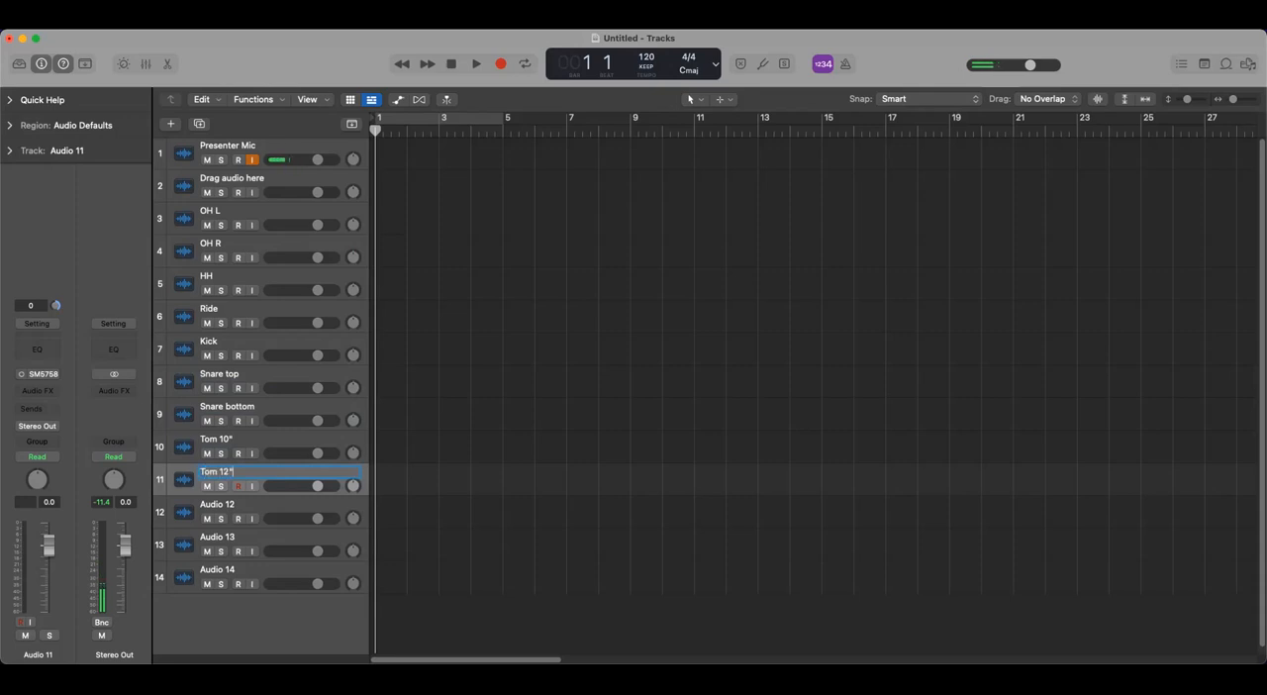
key(Return)
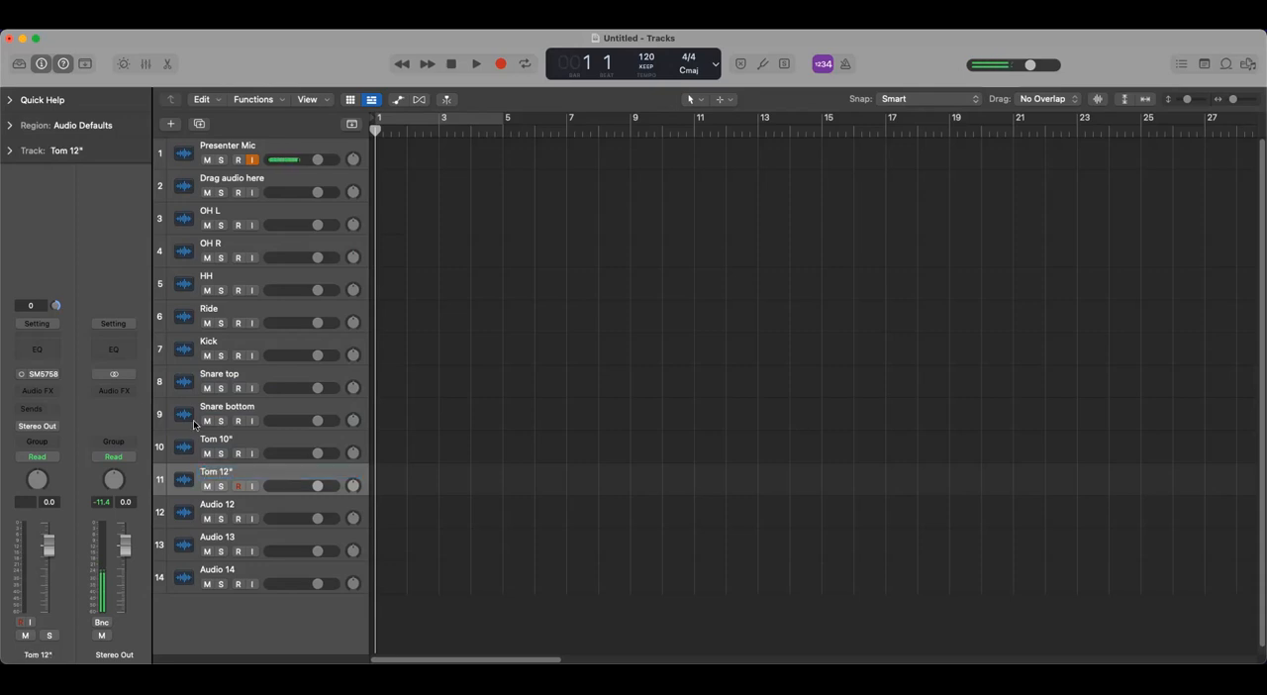
double_click(218, 506)
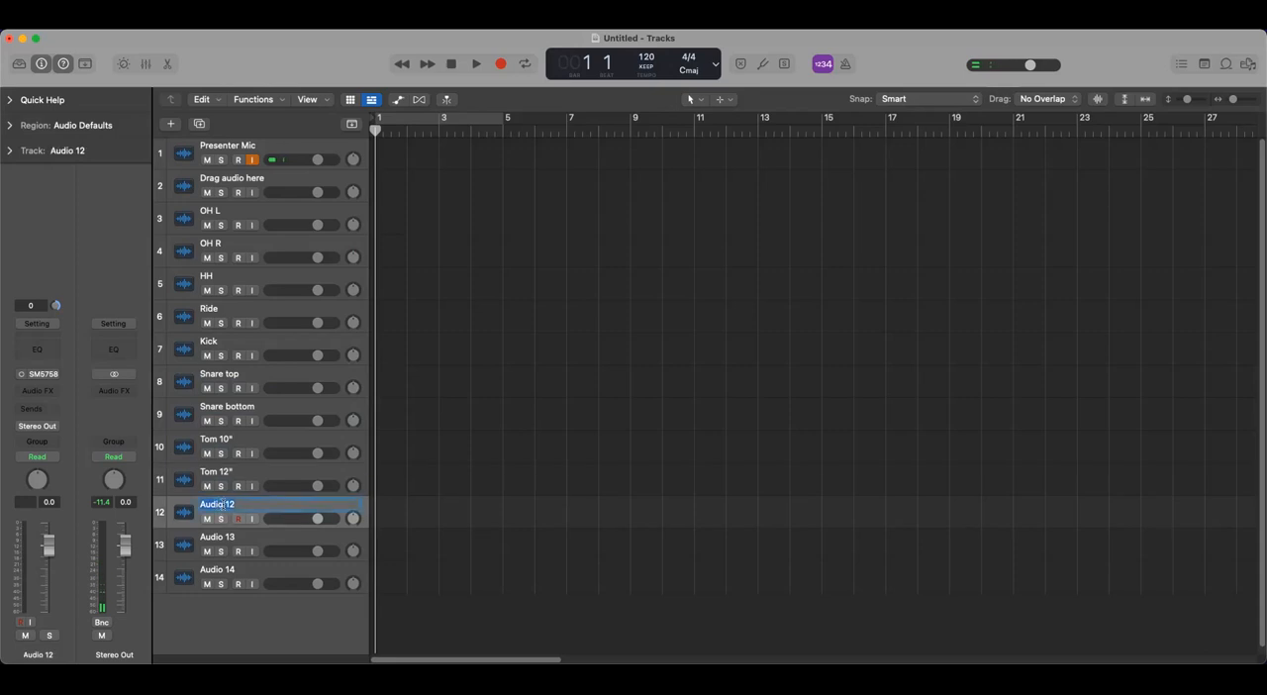
text(Tom 14")
key(Return)
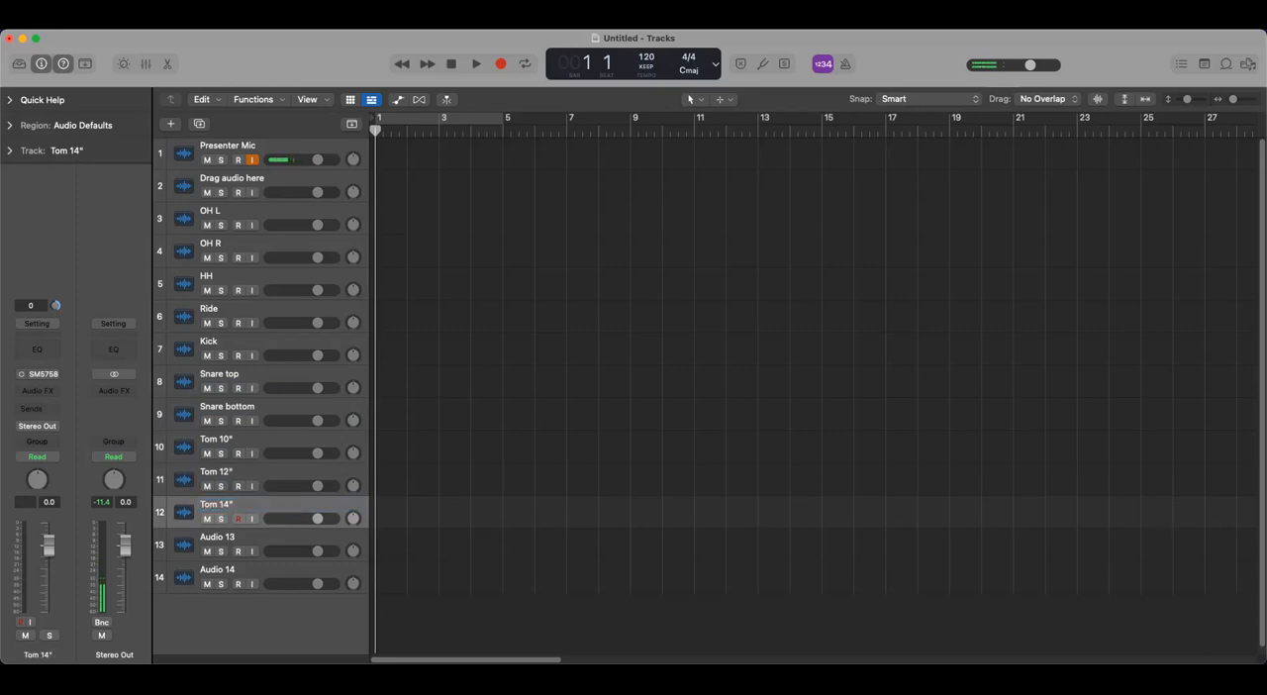
- Rename tracks 13 and 14 as "Room L" and "Room R"
double_click(218, 537)
text(Room)
key(Return)
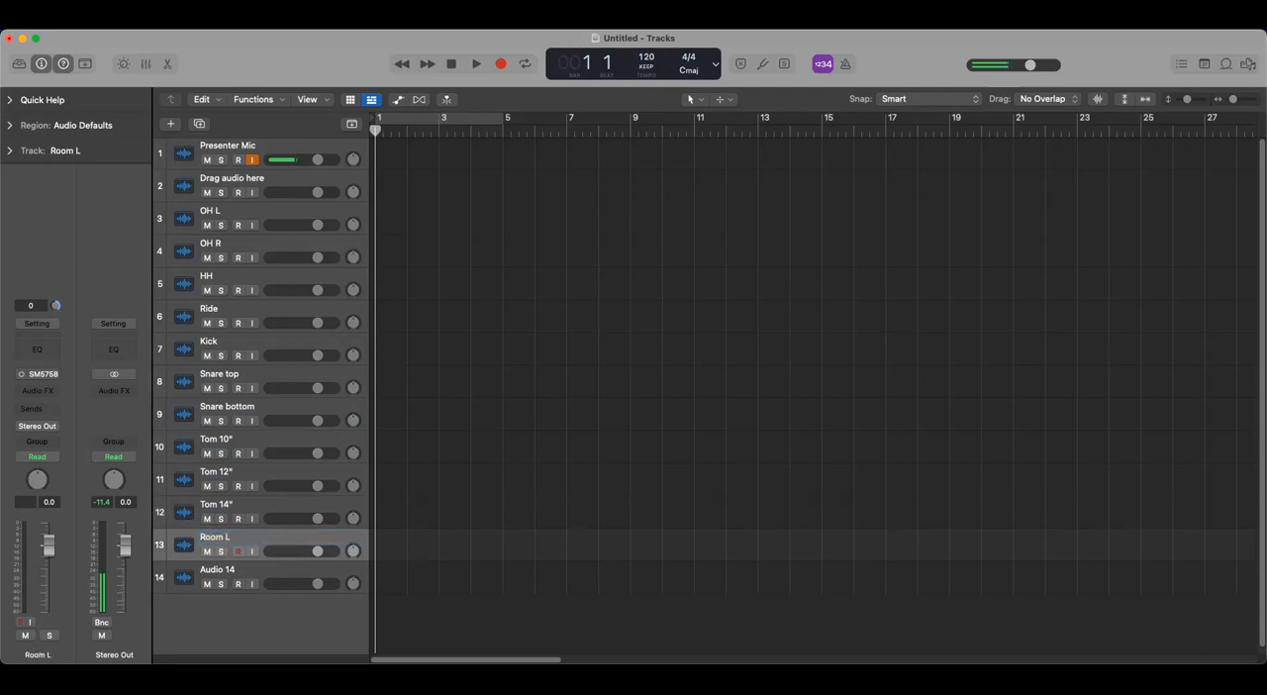
double_click(221, 573)
text(Ro)
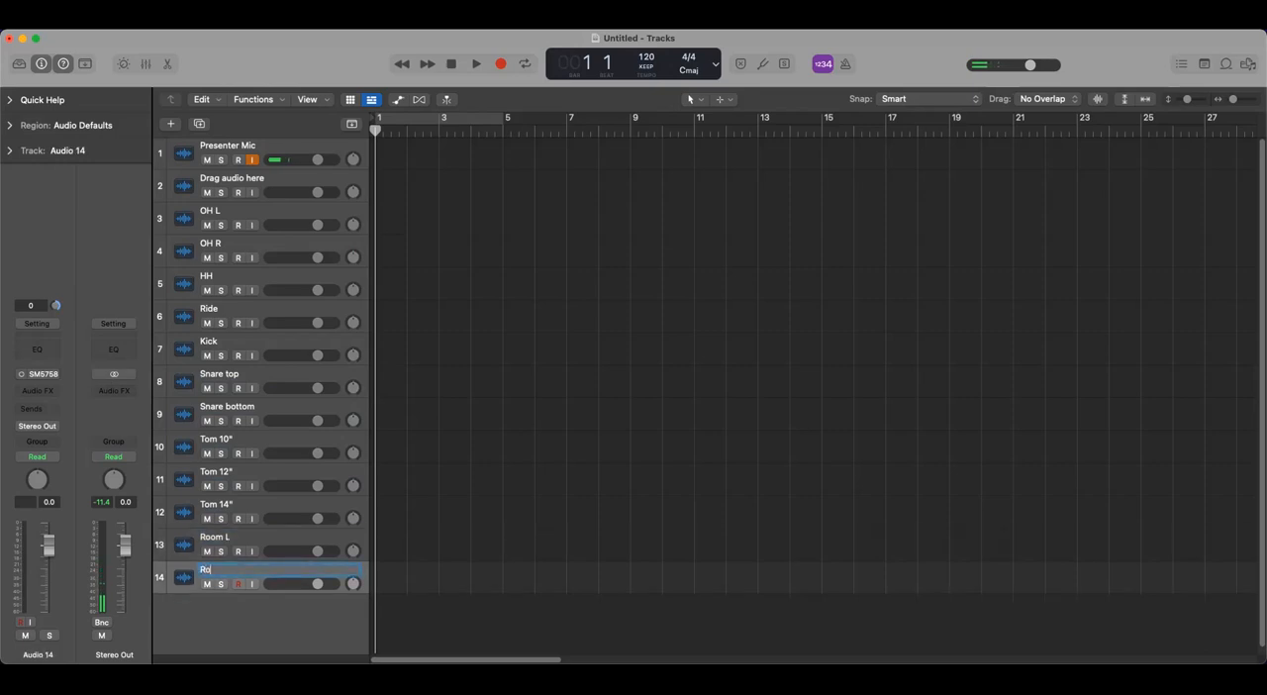
text(om R)
key(Return)
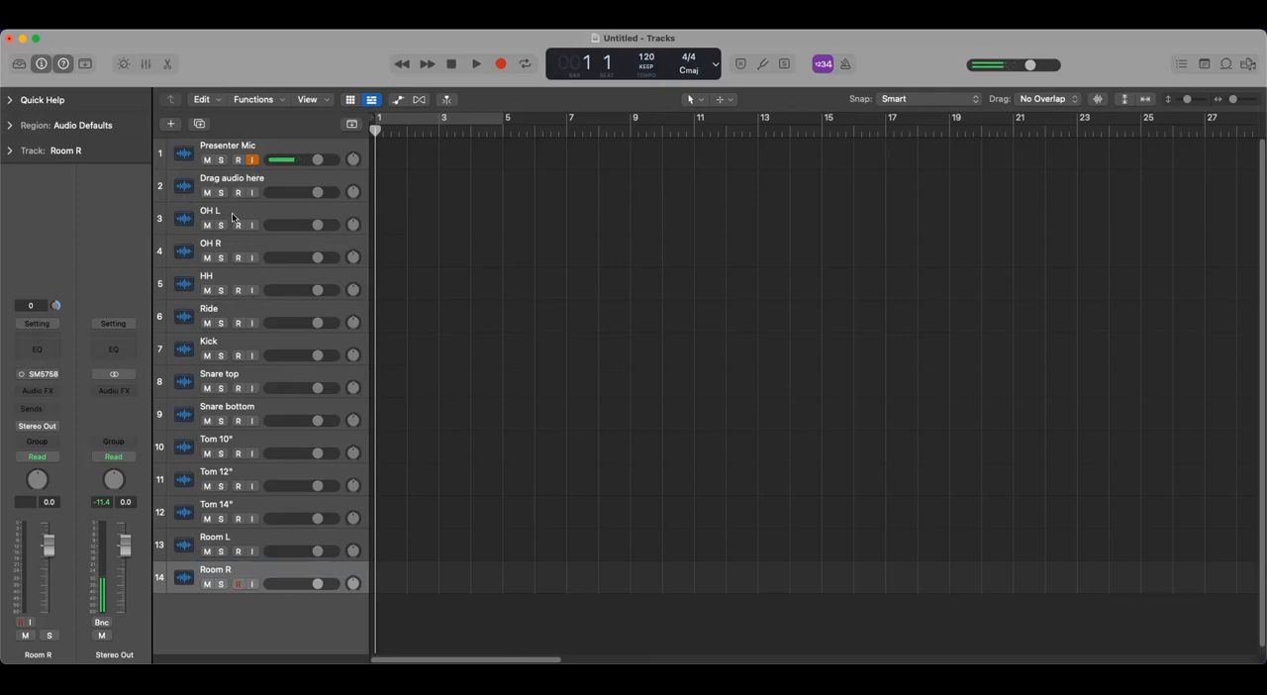
- Show the mixer and examine the input channel names in the I/O Labels window
click(146, 65)
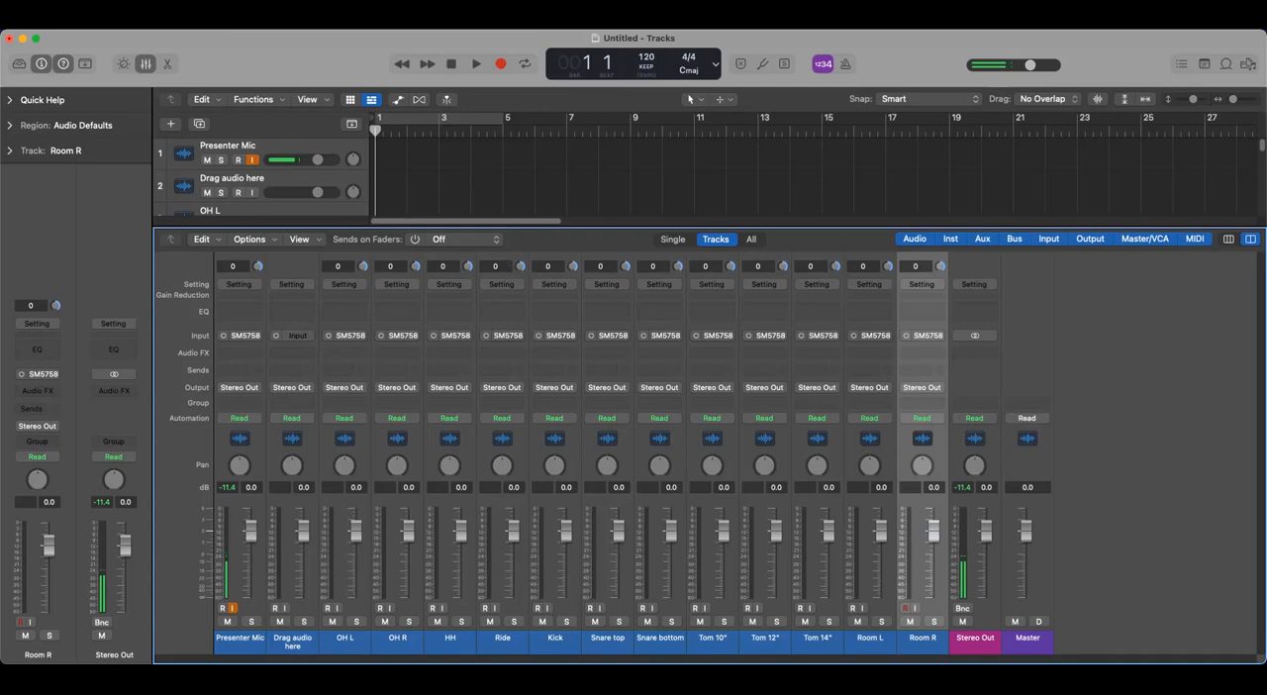
click(270, 18)
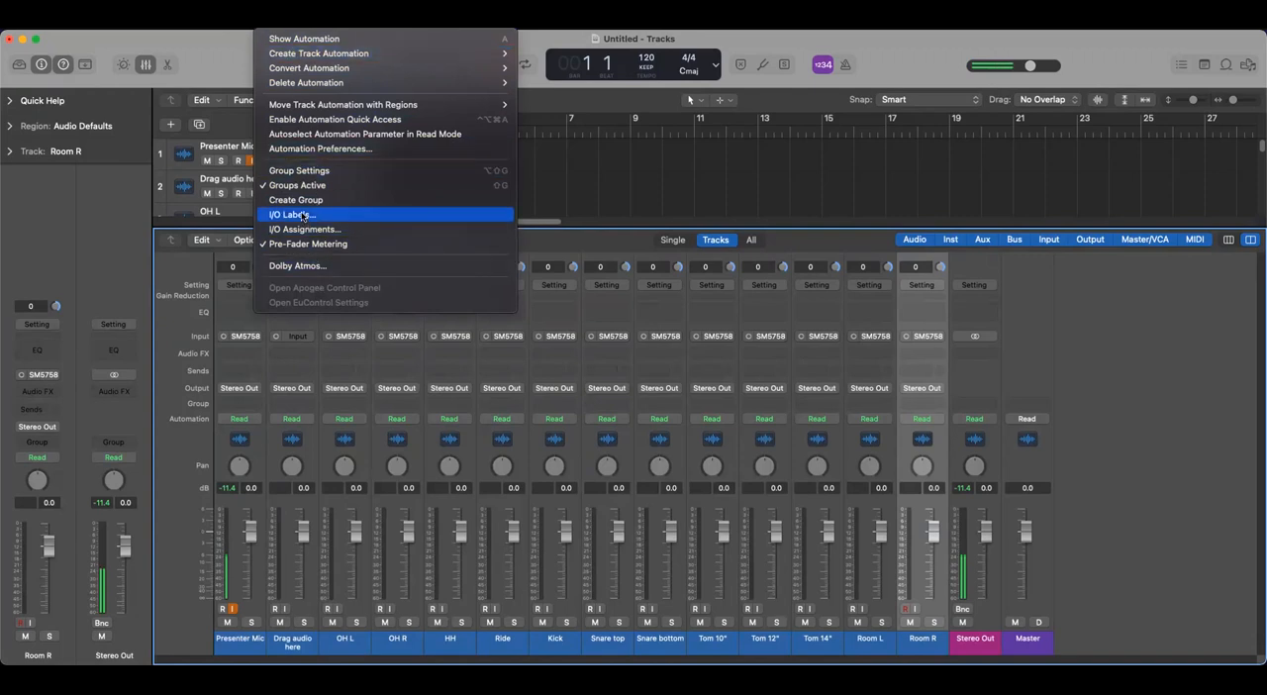
click(304, 216)
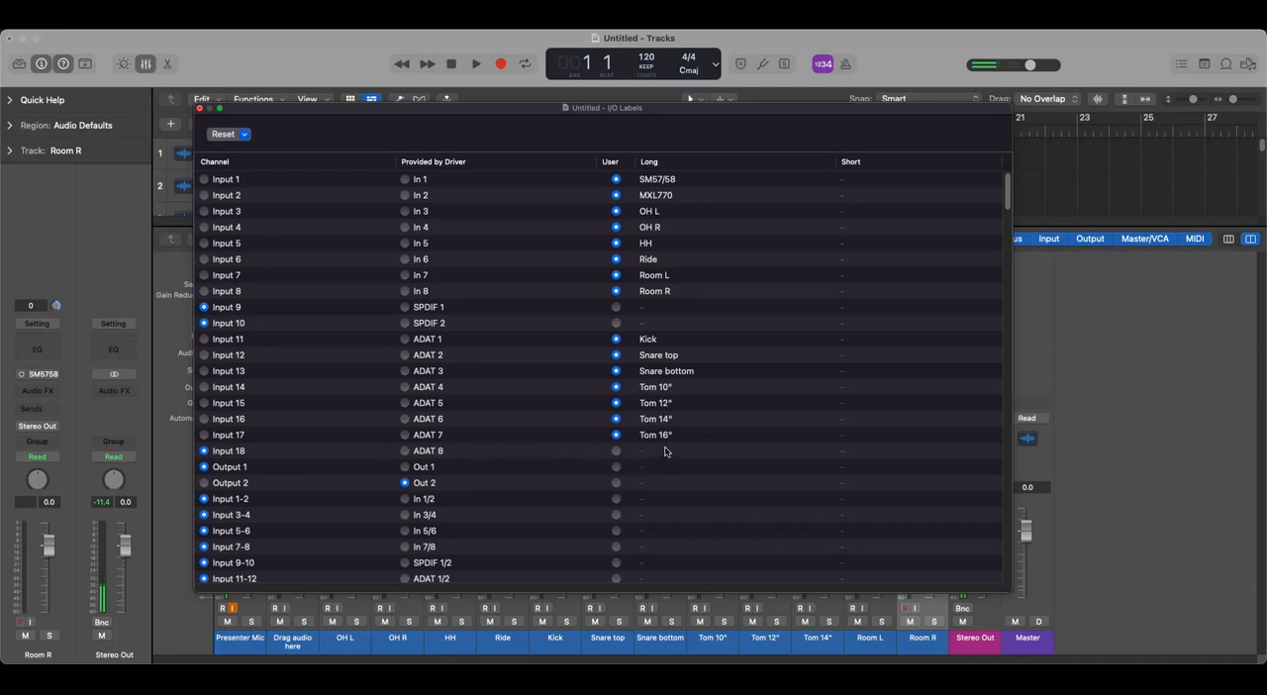
click(200, 109)
- Assign Input 3 (OH L) to the OH L channel and Input 4 (OH R) to the OH R channel
click(354, 638)
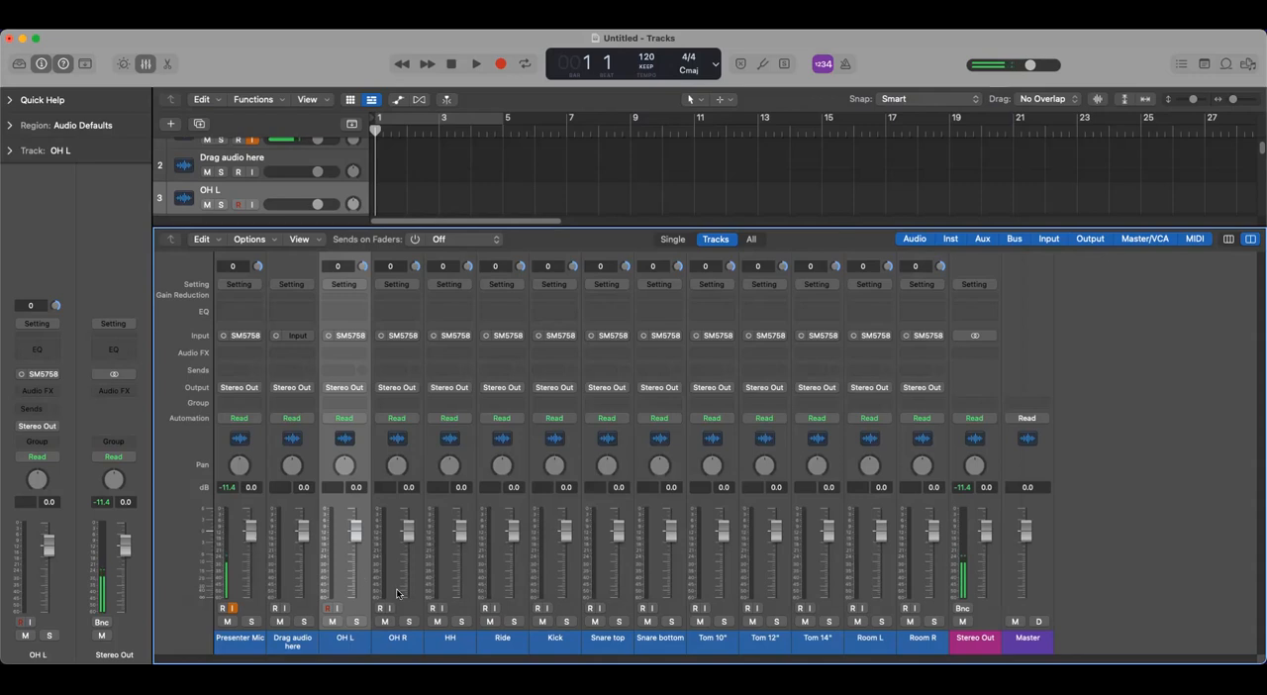
click(365, 338)
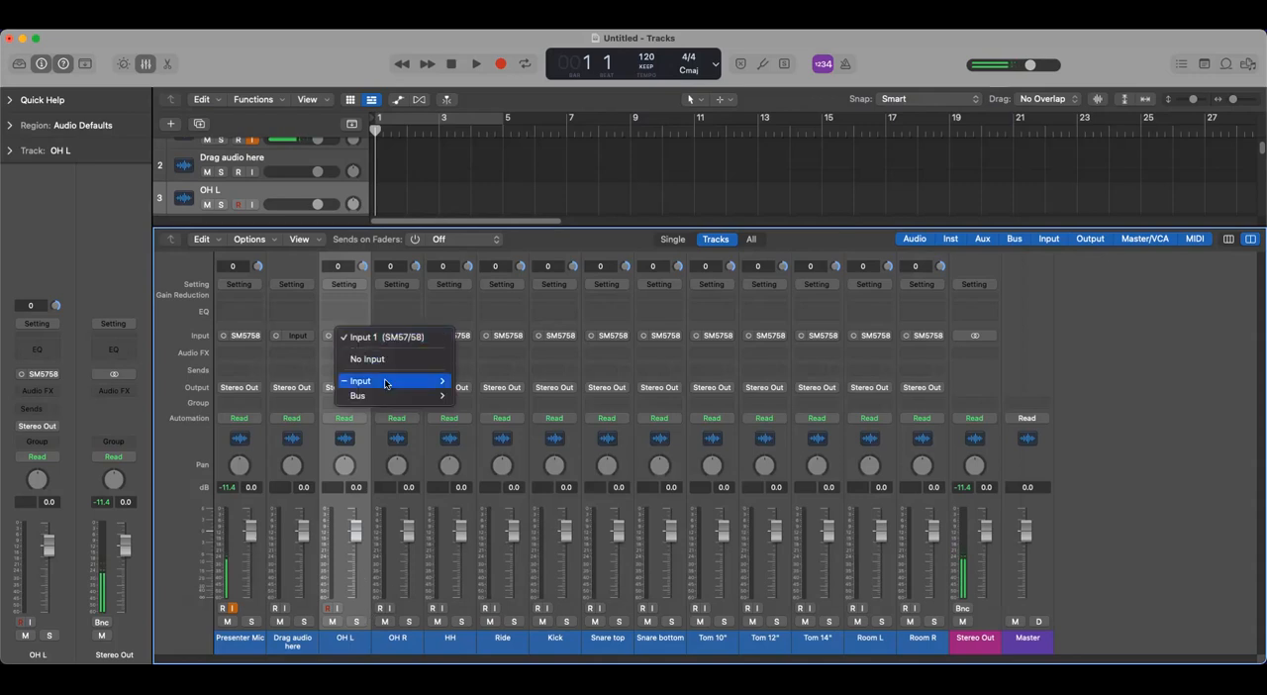
mouse_move(388, 382)
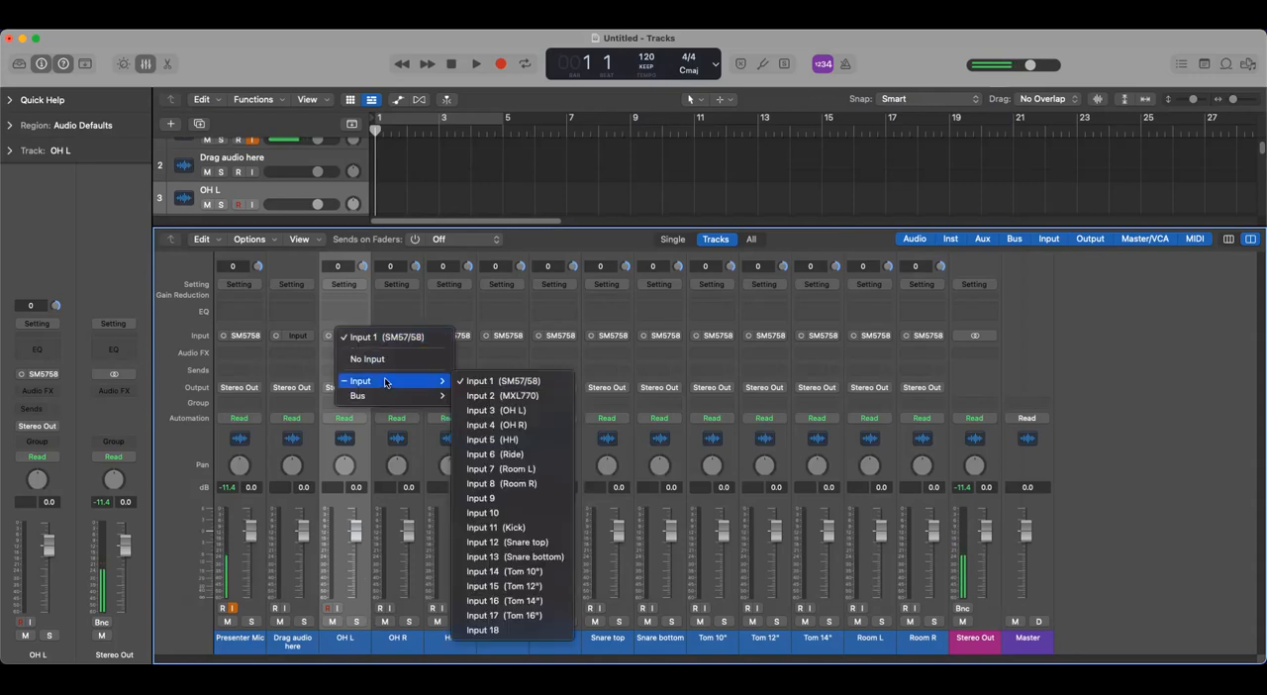
click(513, 410)
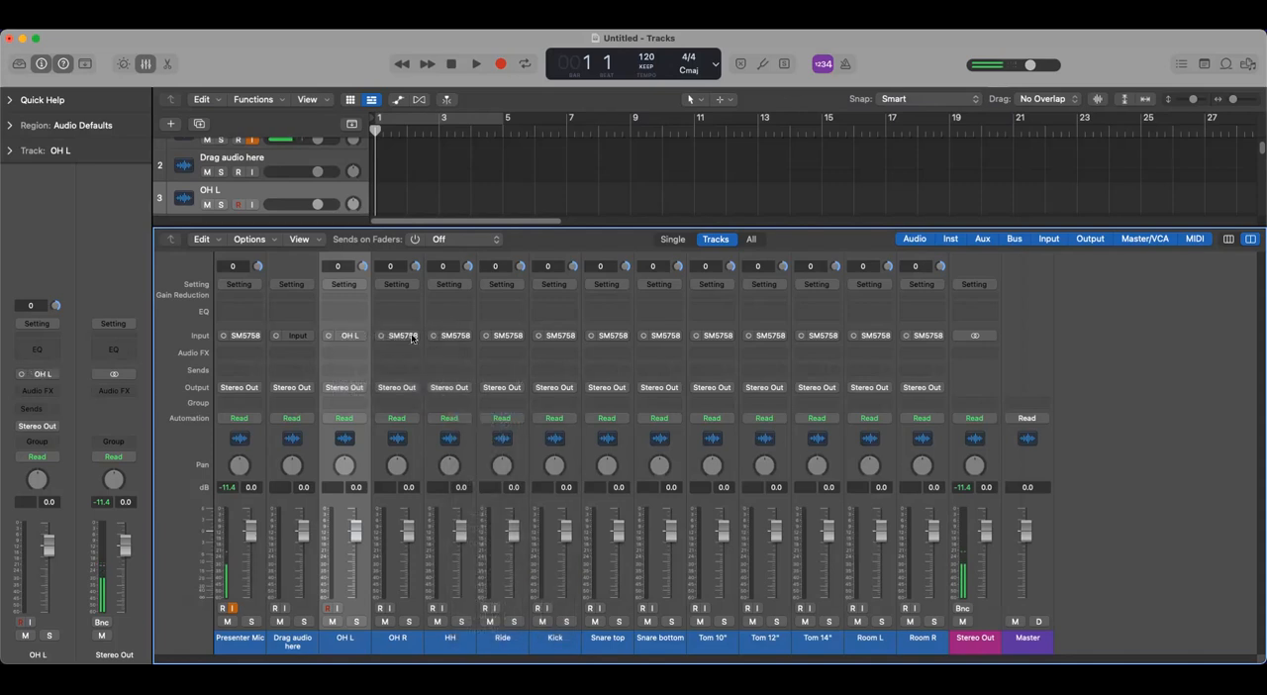
click(412, 338)
mouse_move(451, 384)
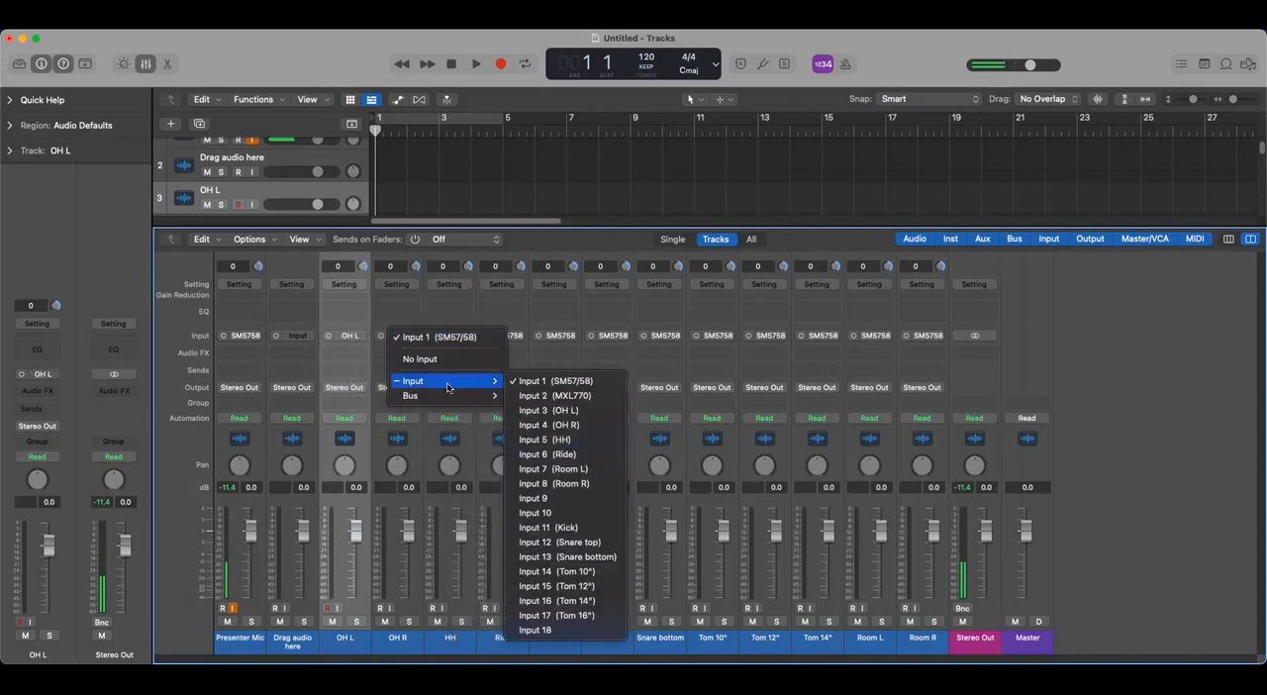
click(569, 428)
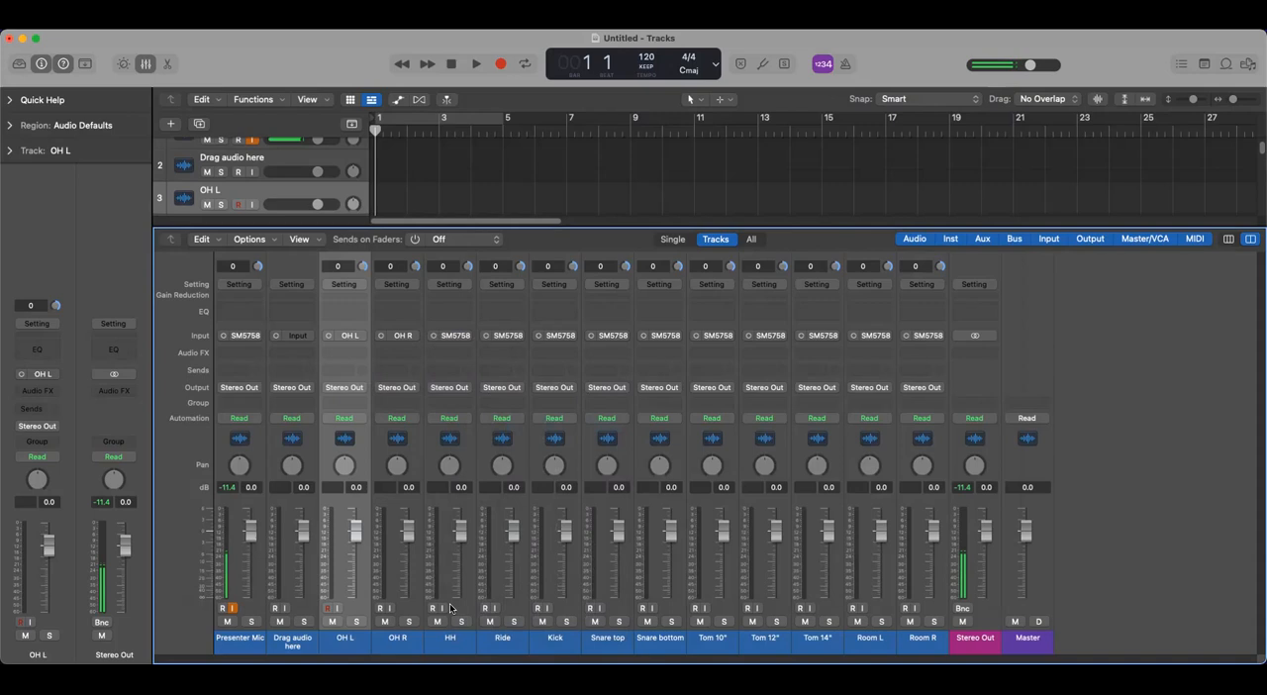
- Assign Input 5 (HH) to the HH channel and Input 6 (Ride) to the Ride channel
click(466, 336)
mouse_move(485, 382)
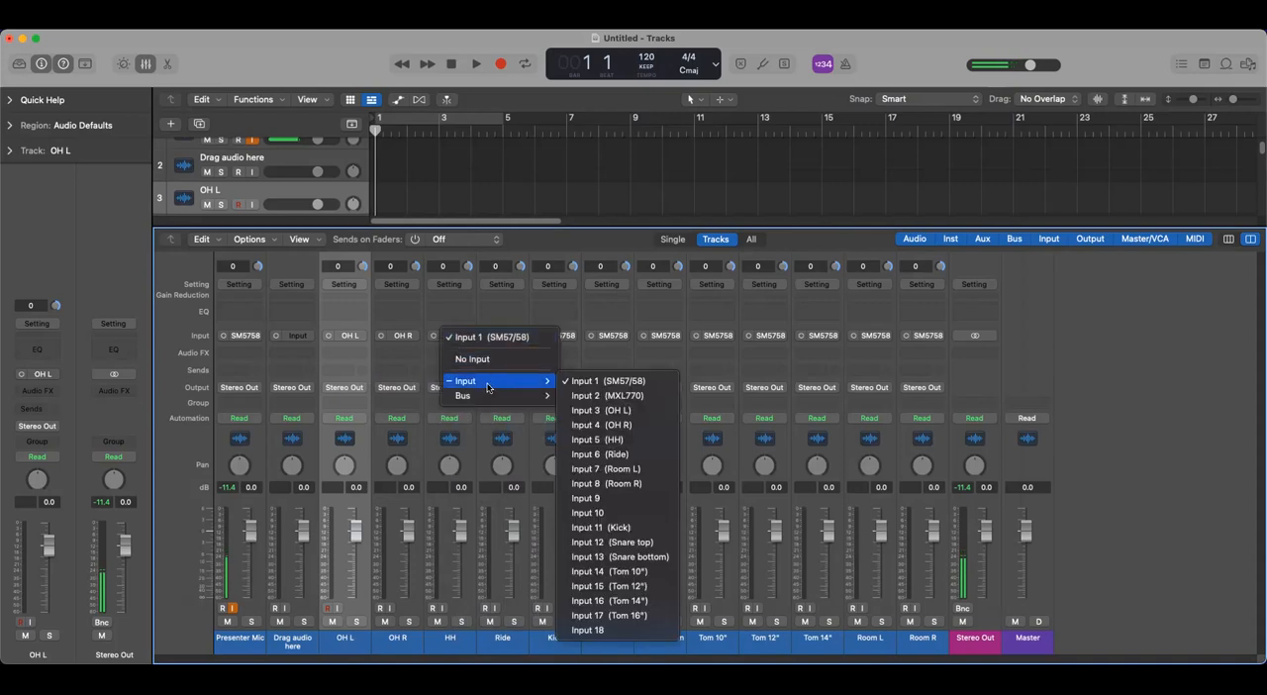
click(616, 442)
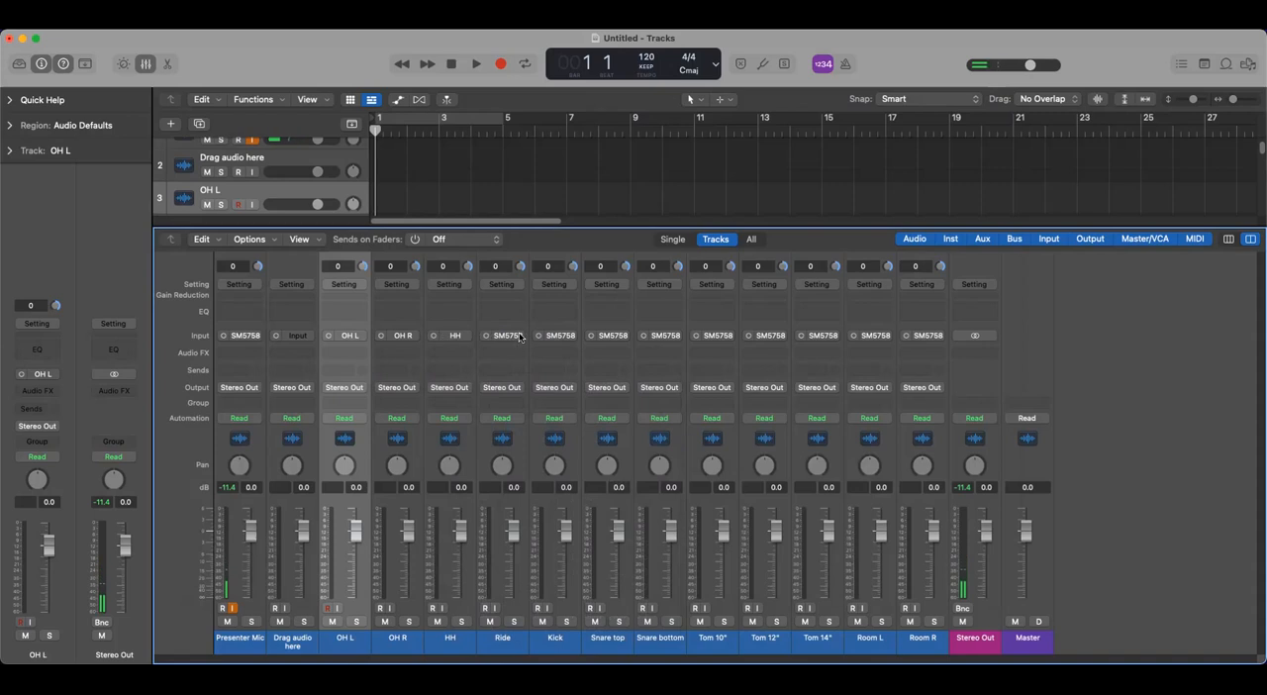
click(511, 336)
mouse_move(530, 389)
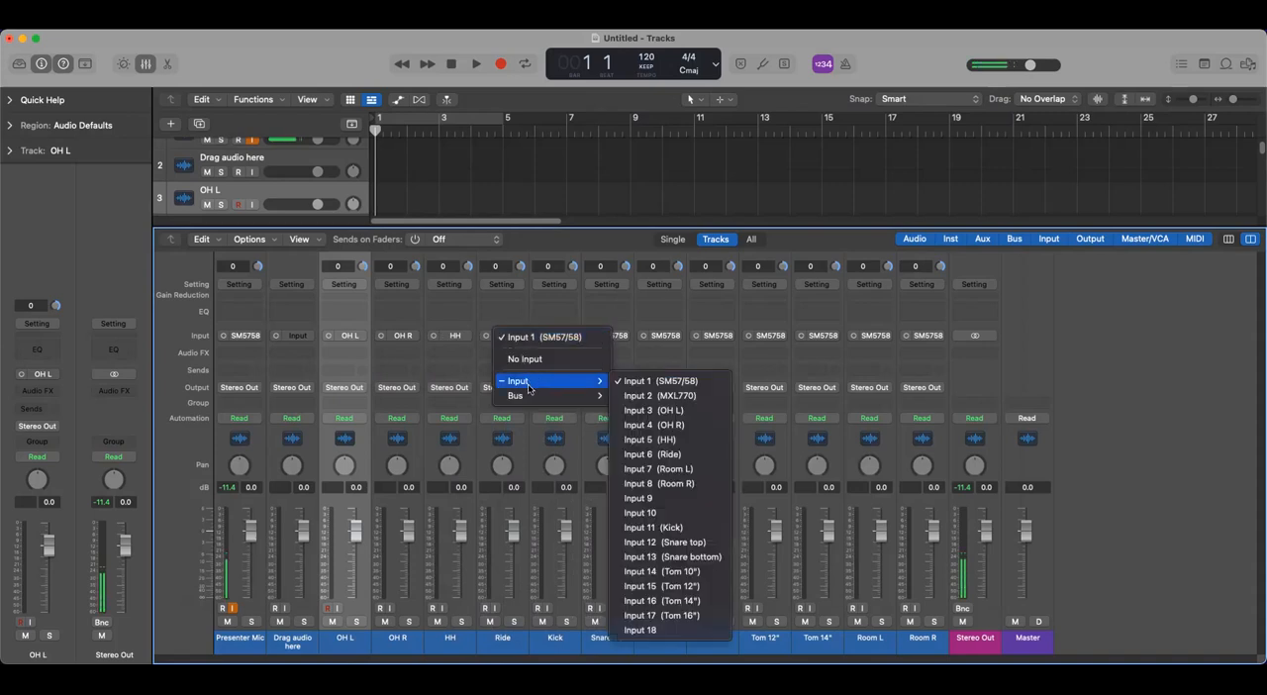
click(637, 456)
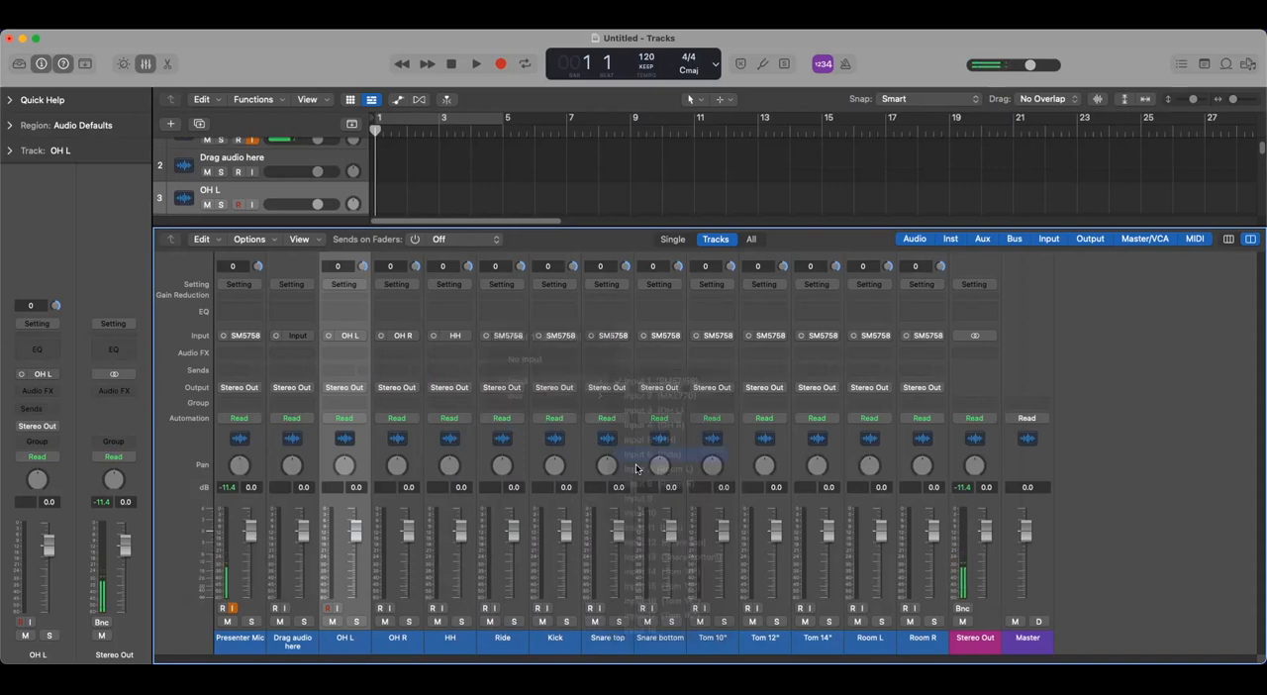
- Assign Input 11 (Kick) to the Kick channel
click(571, 340)
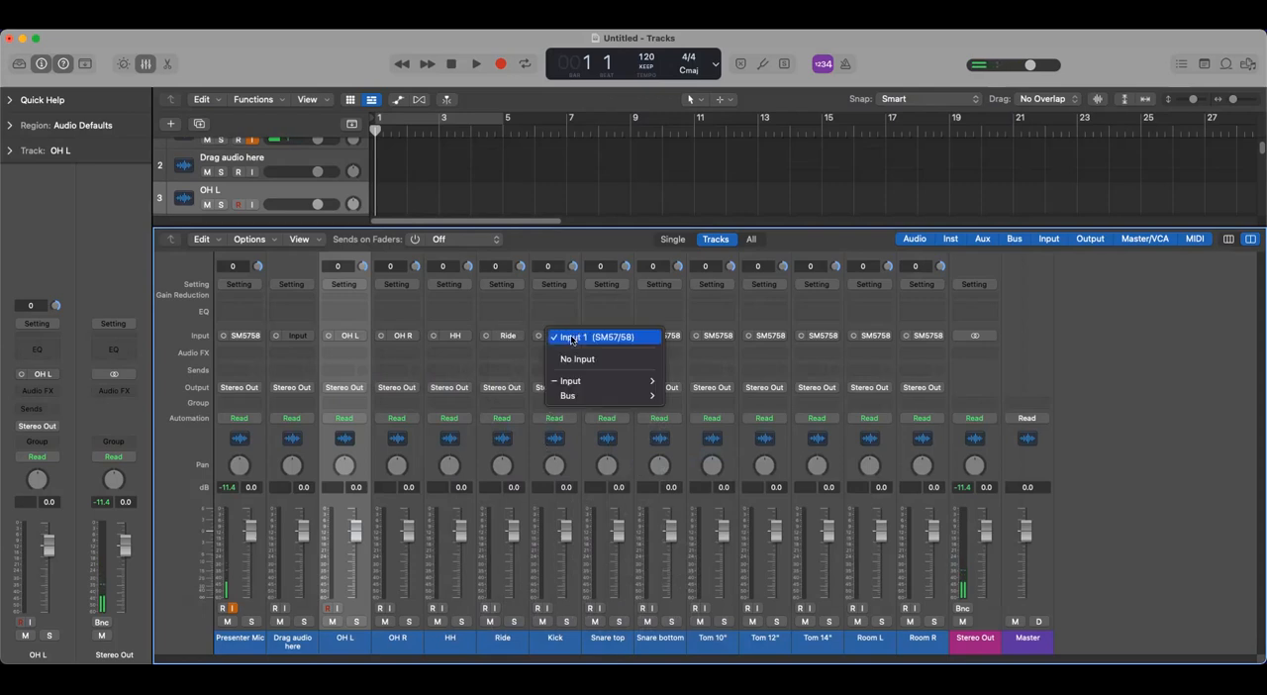
mouse_move(584, 386)
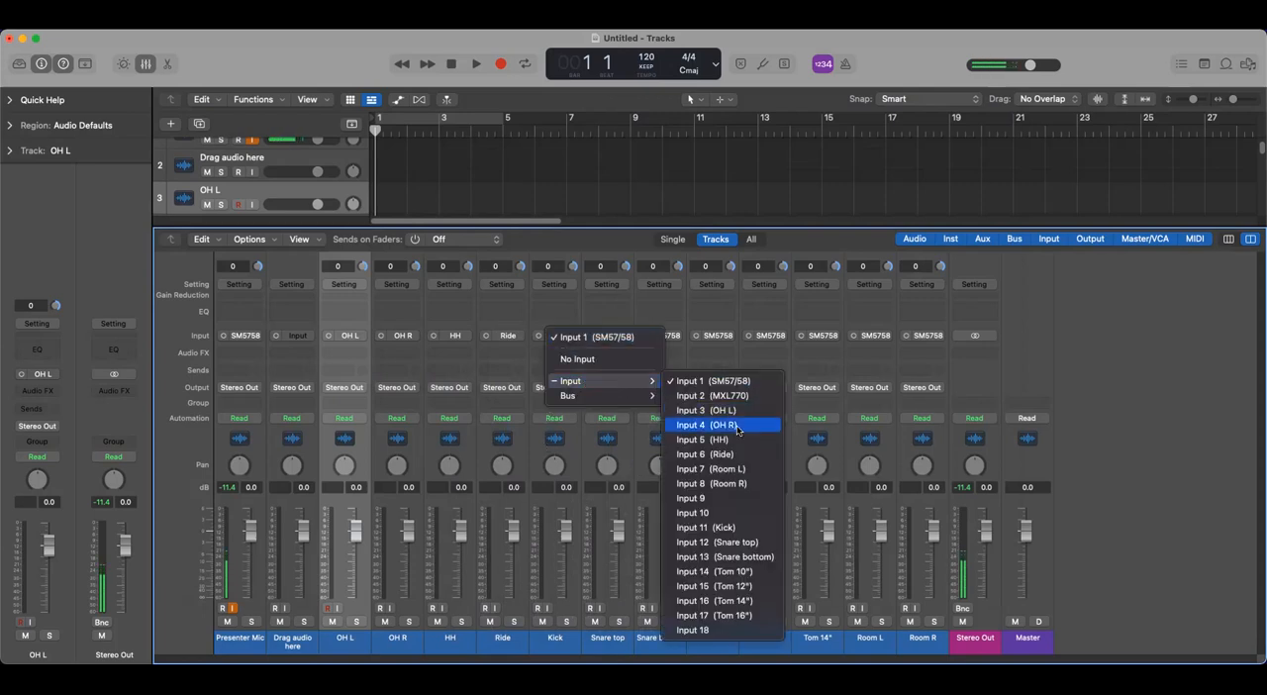
click(700, 529)
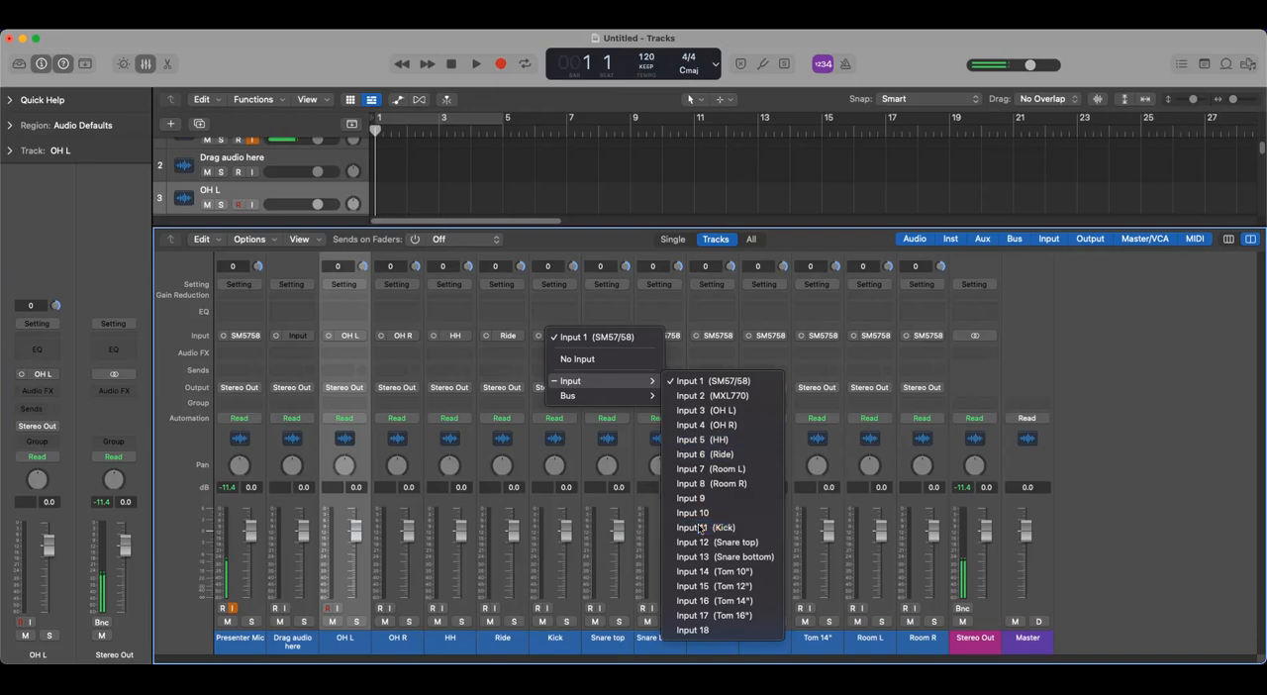
- Assign Input 12 (Snare top) to the Snare top channel and Input 13 (Snare bottom) to the Snare bottom channel
click(607, 644)
click(624, 337)
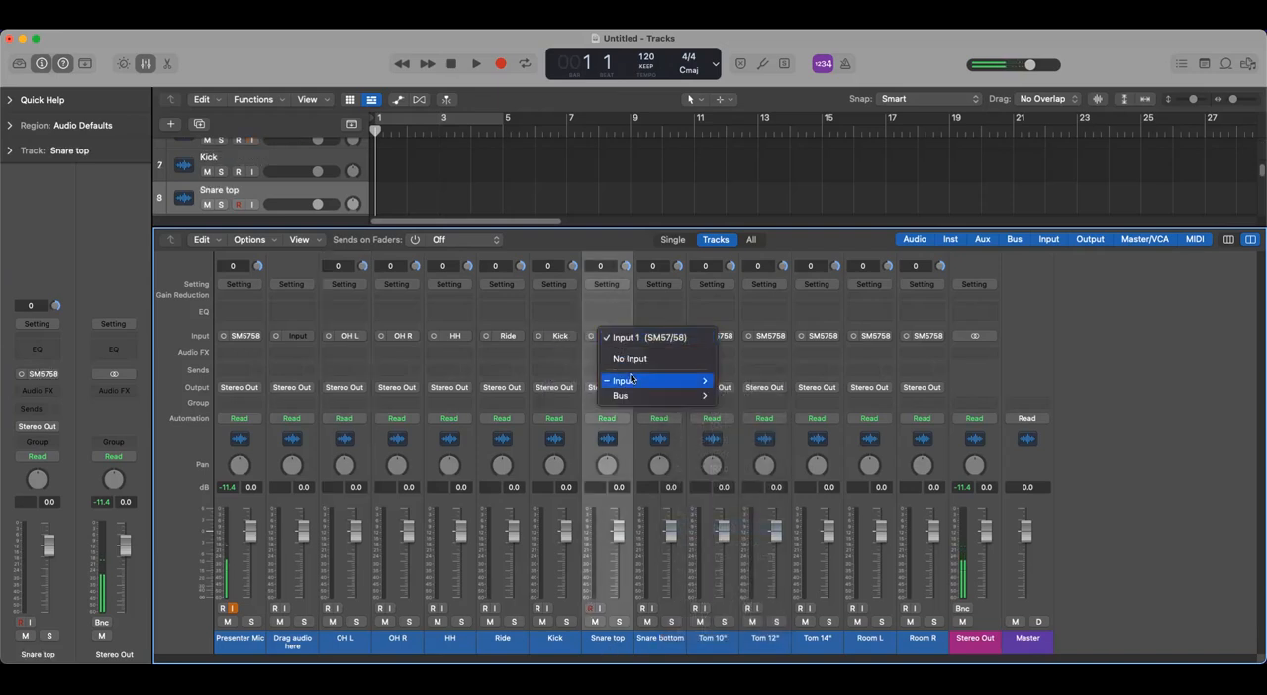
mouse_move(631, 380)
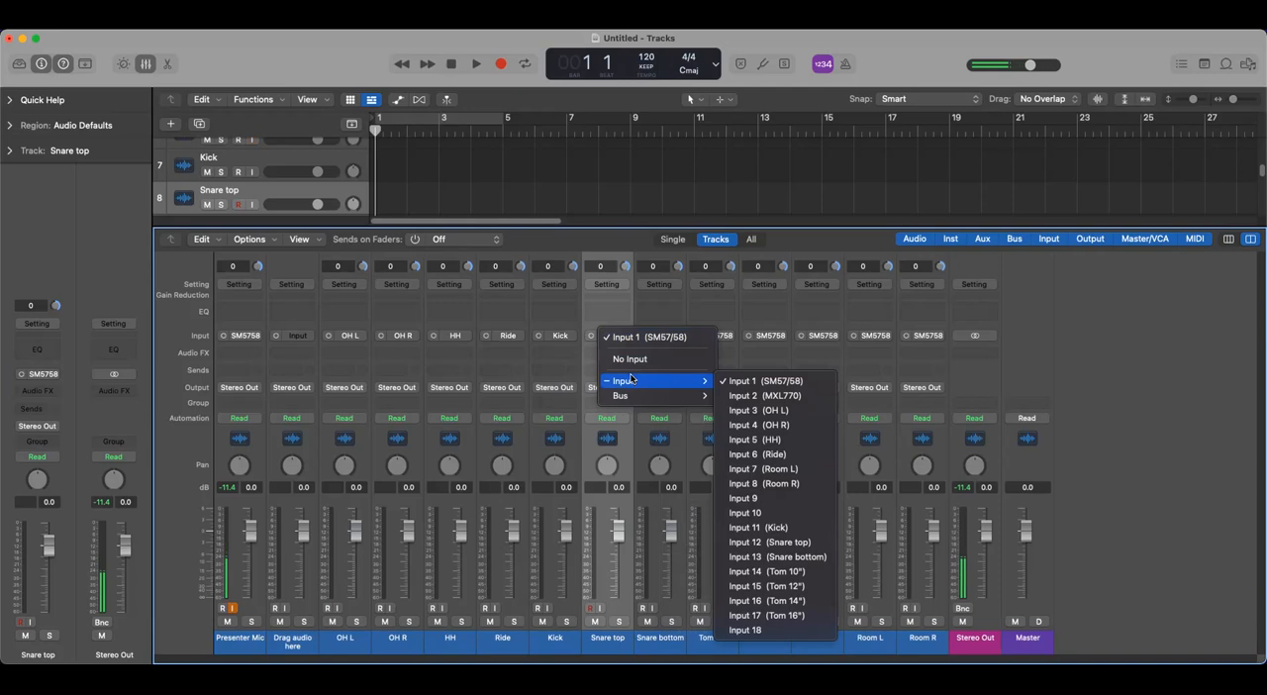
click(778, 542)
click(661, 643)
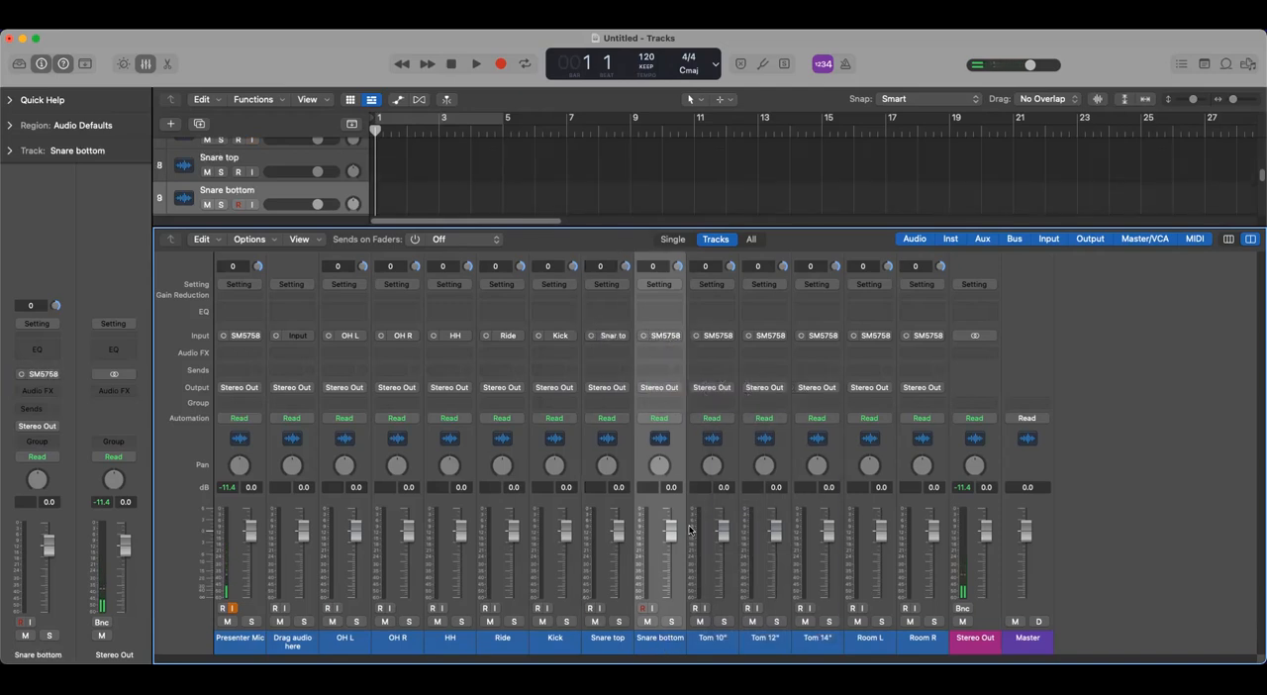
click(677, 337)
mouse_move(713, 383)
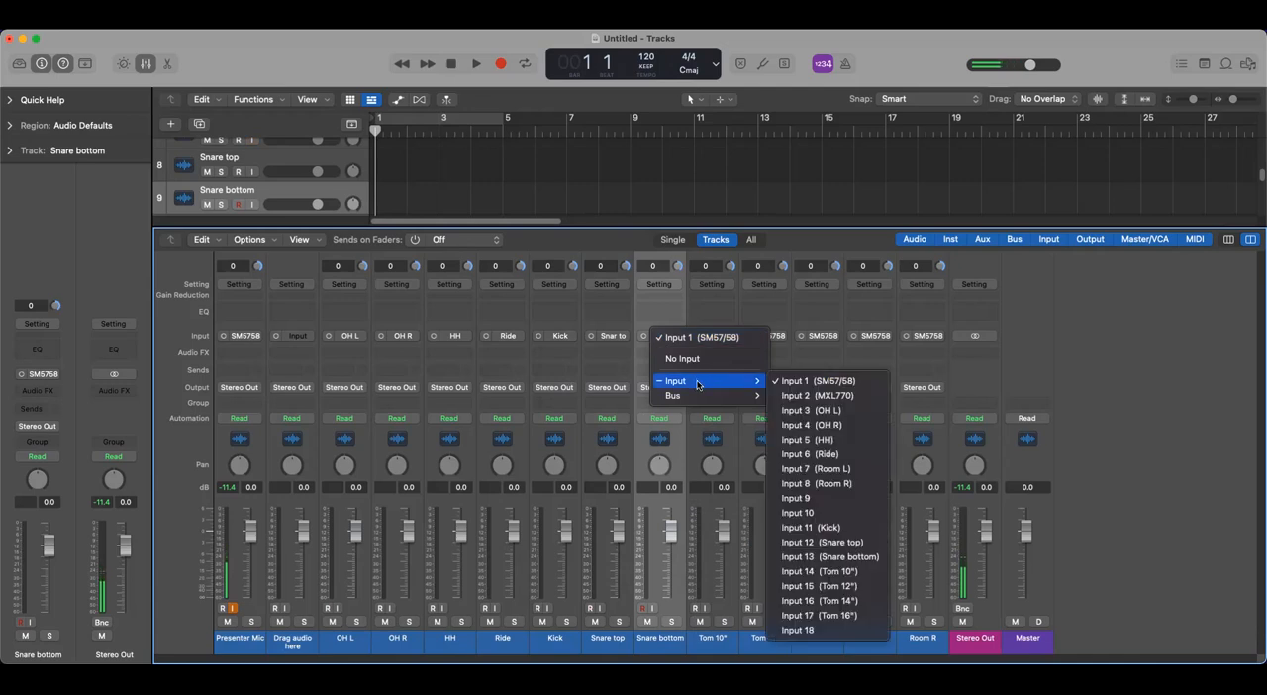
click(829, 557)
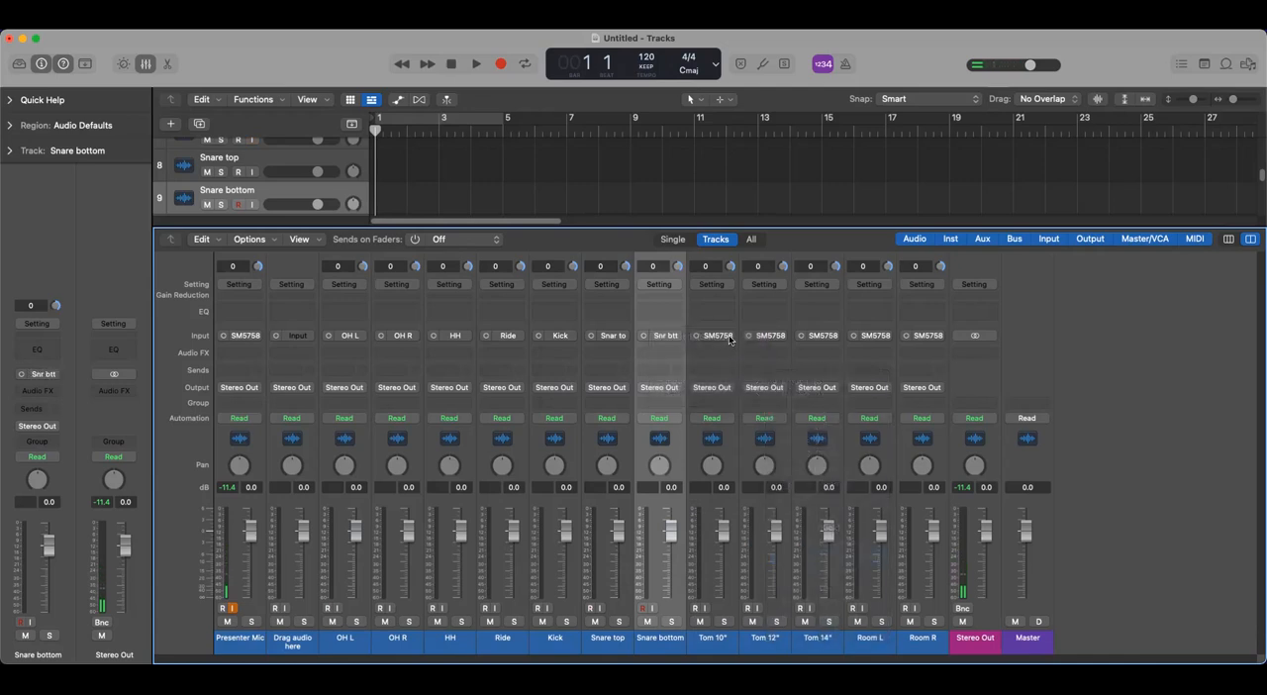
- Assign Input 14 (Tom 10"), Input 15 (Tom 12") and Input 16 (Tom 14") to their matching tom channels
click(730, 339)
mouse_move(744, 385)
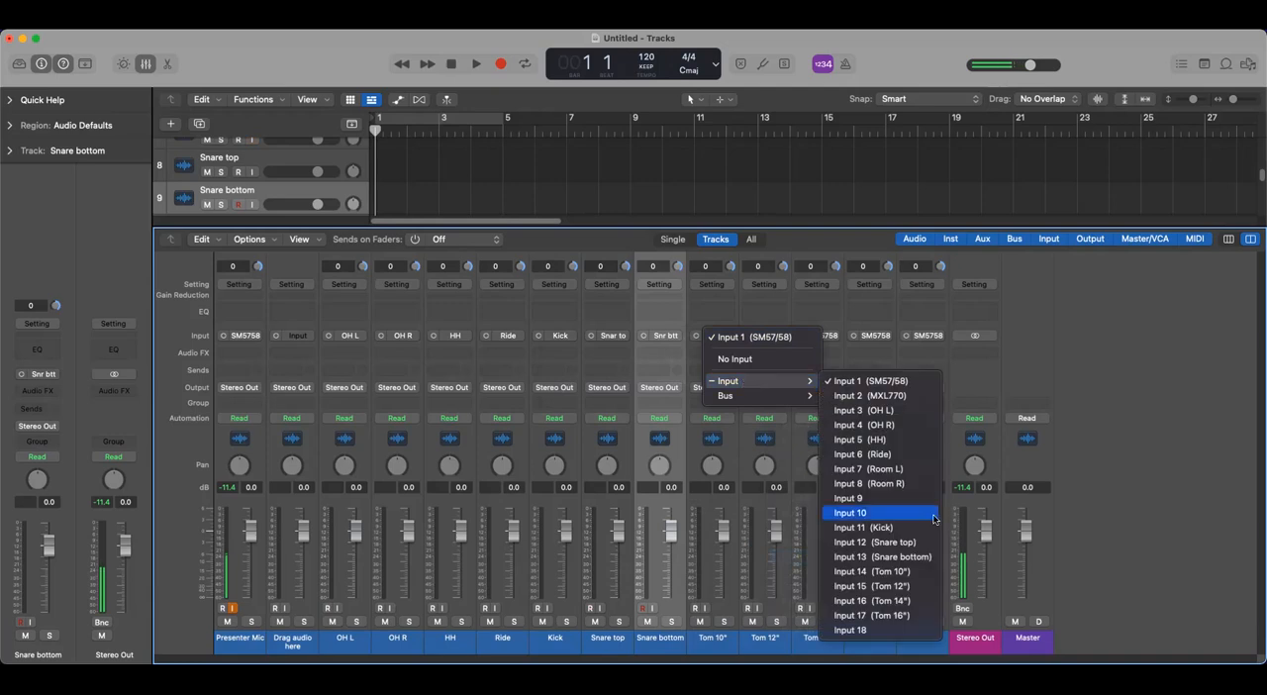
click(882, 572)
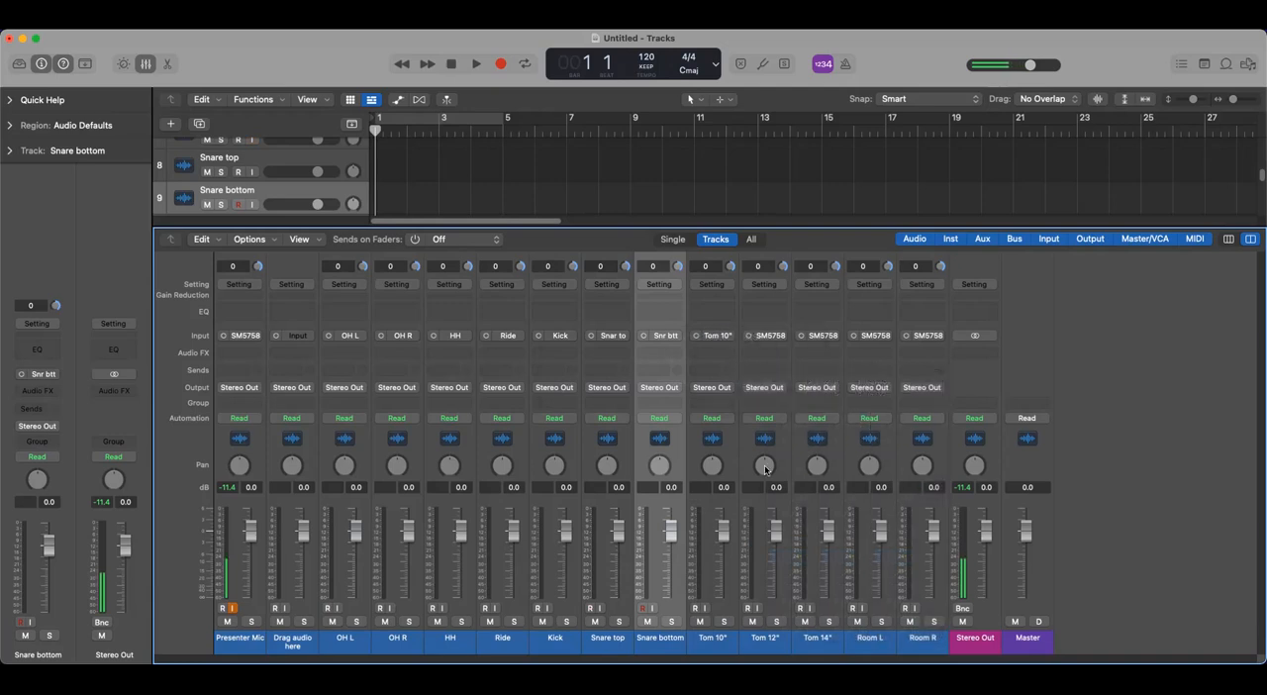
click(780, 340)
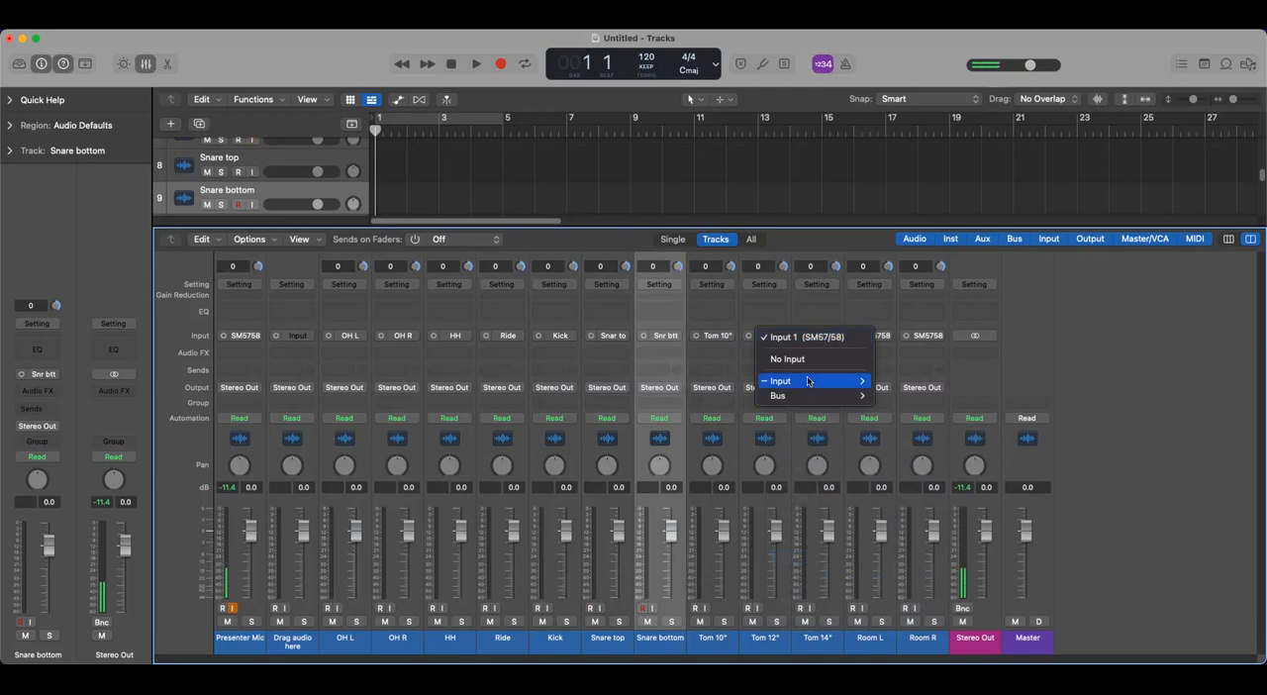
mouse_move(810, 382)
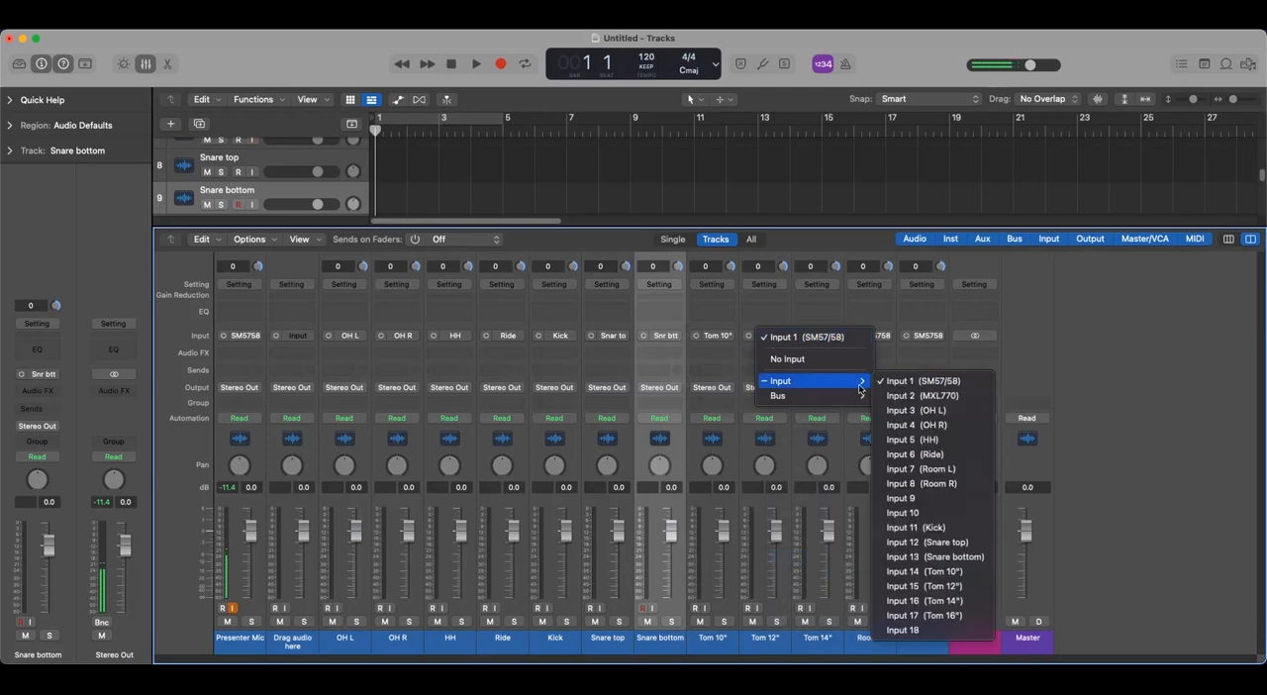
click(932, 586)
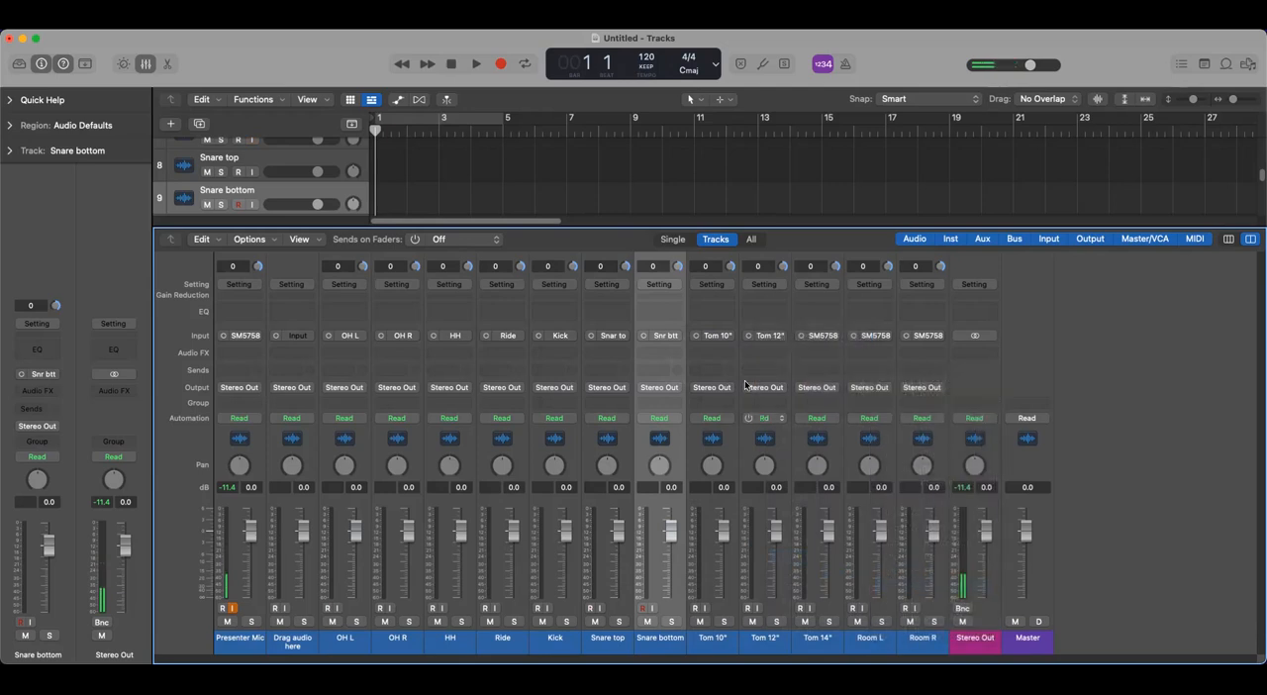
click(837, 337)
mouse_move(870, 382)
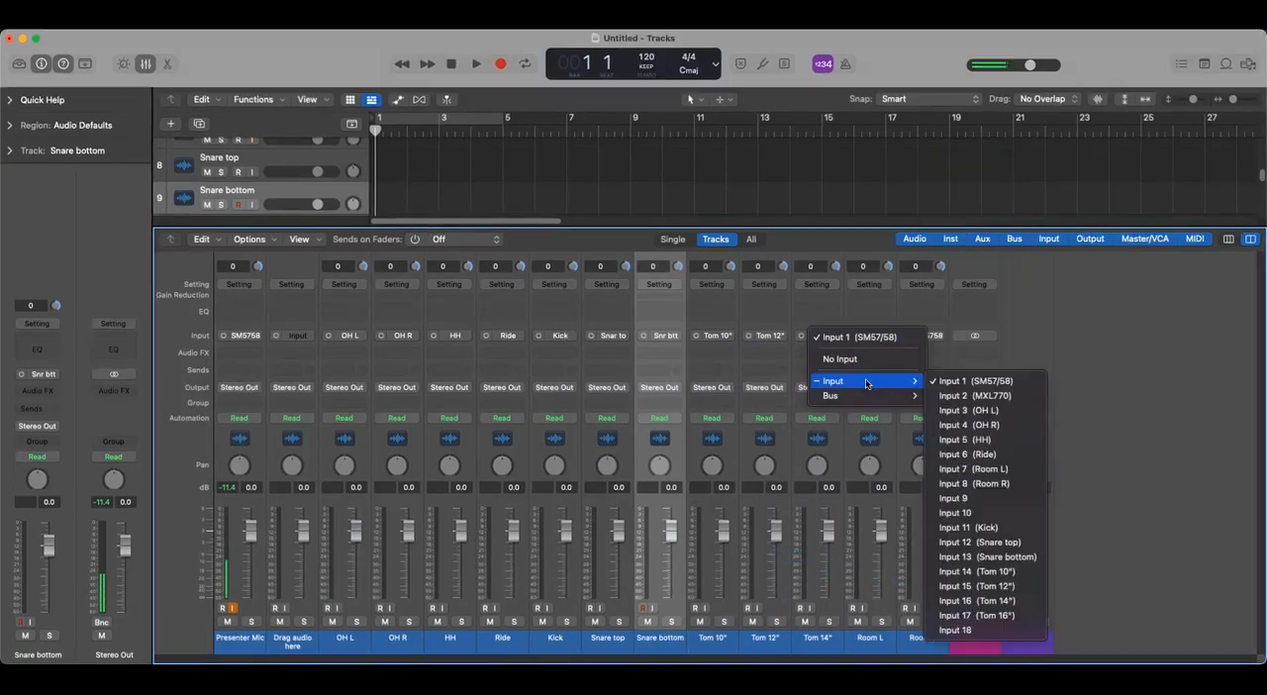
click(990, 600)
- Assign Input 7 (Room L) to the Room L channel and Input 8 (Room R) to the Room R channel
click(871, 644)
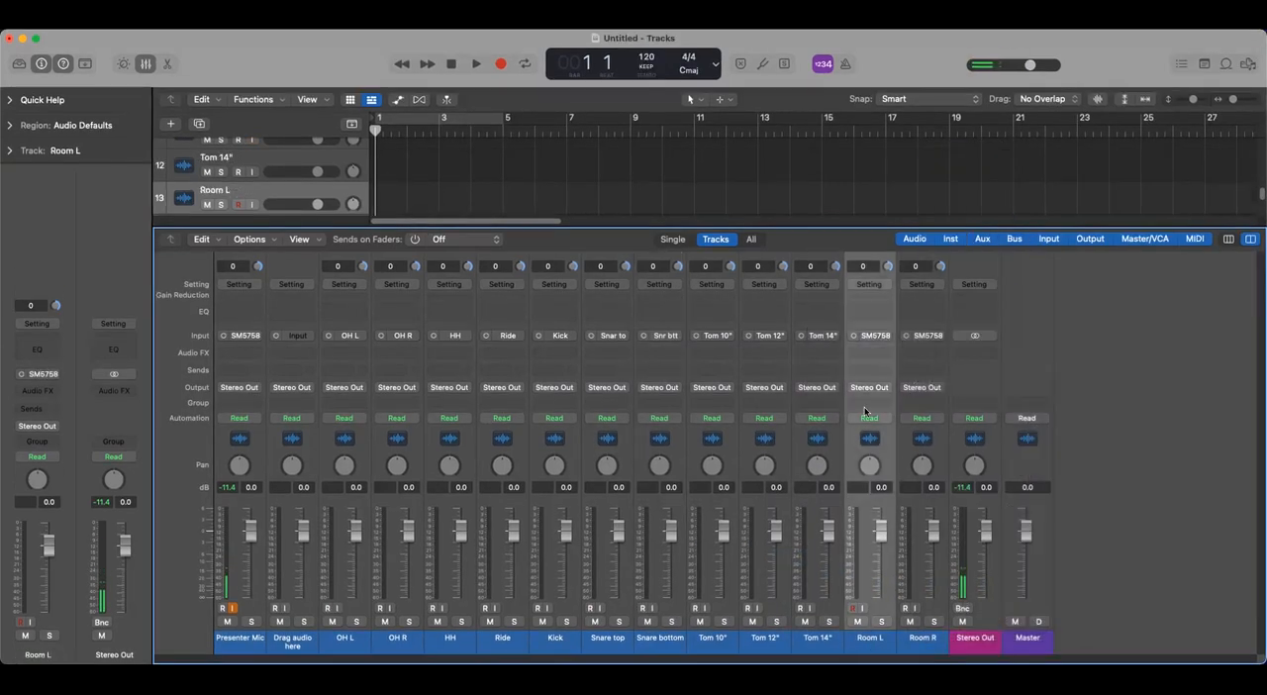
click(885, 338)
mouse_move(904, 381)
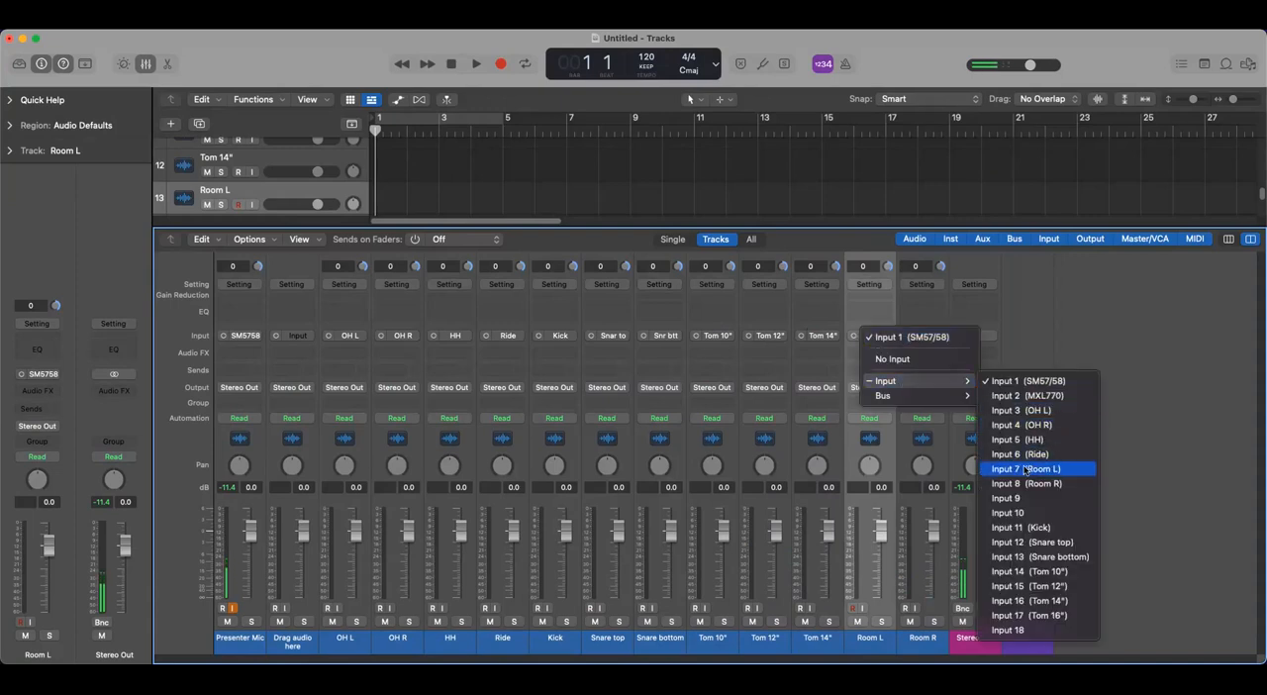
click(1040, 471)
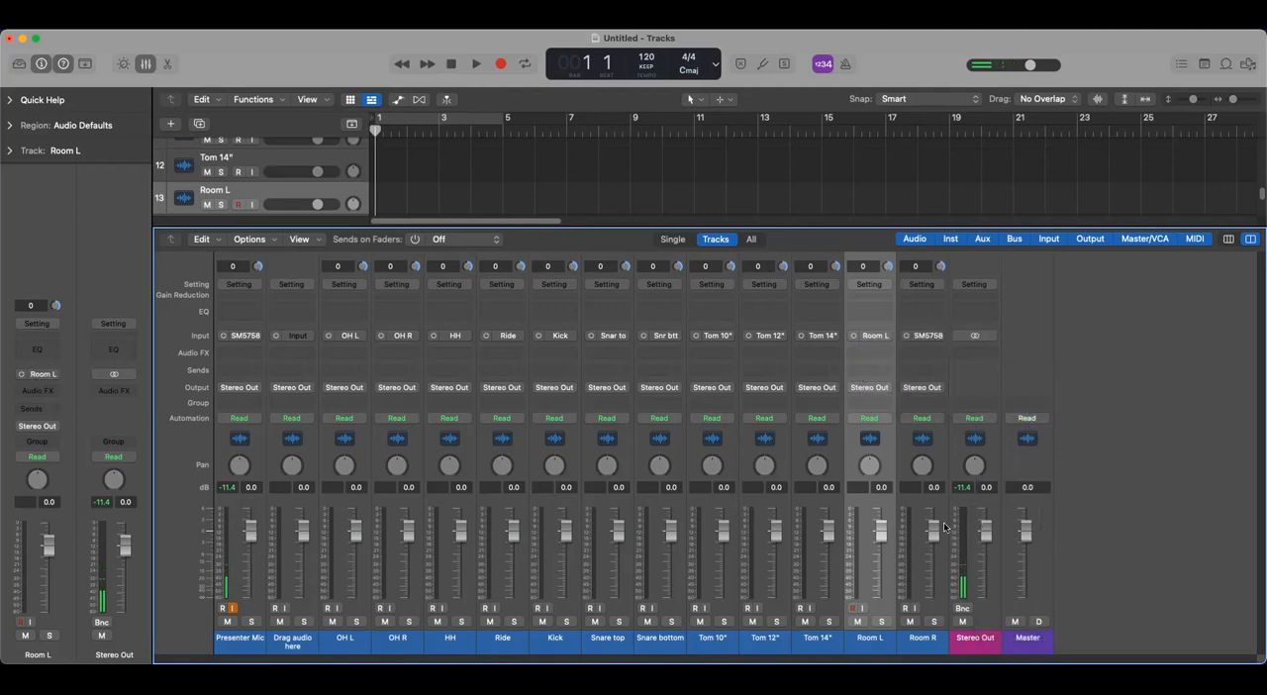
click(924, 642)
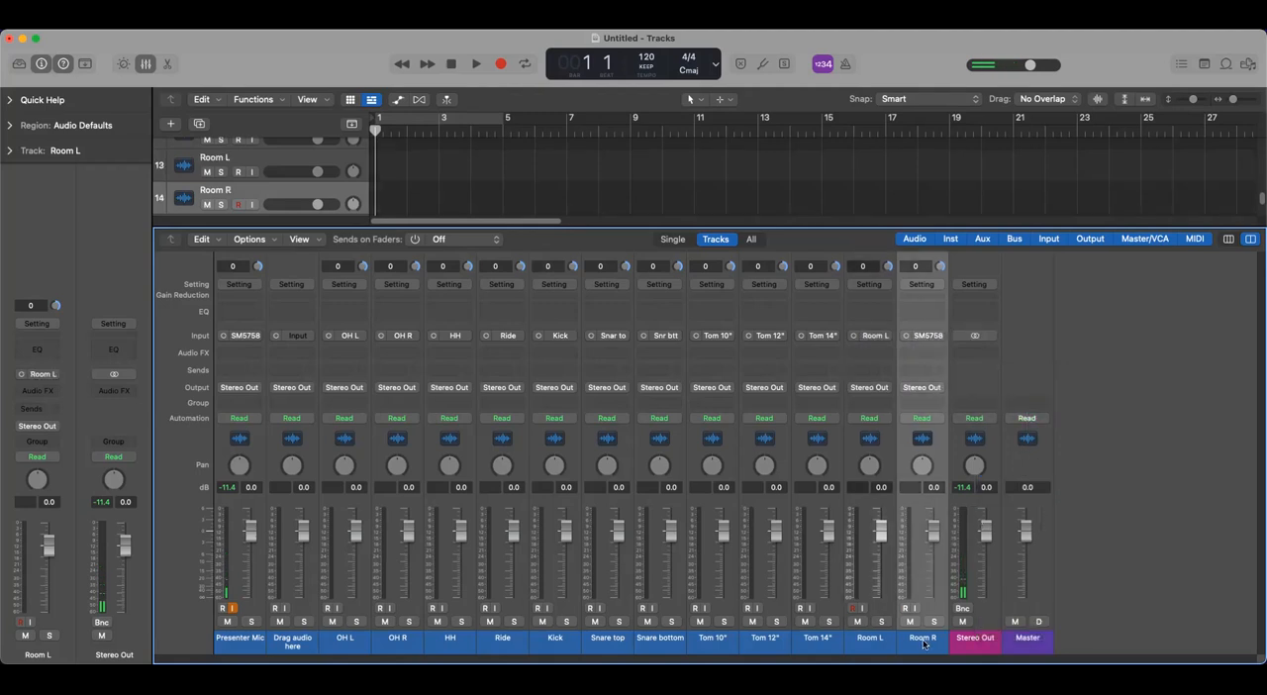
click(928, 335)
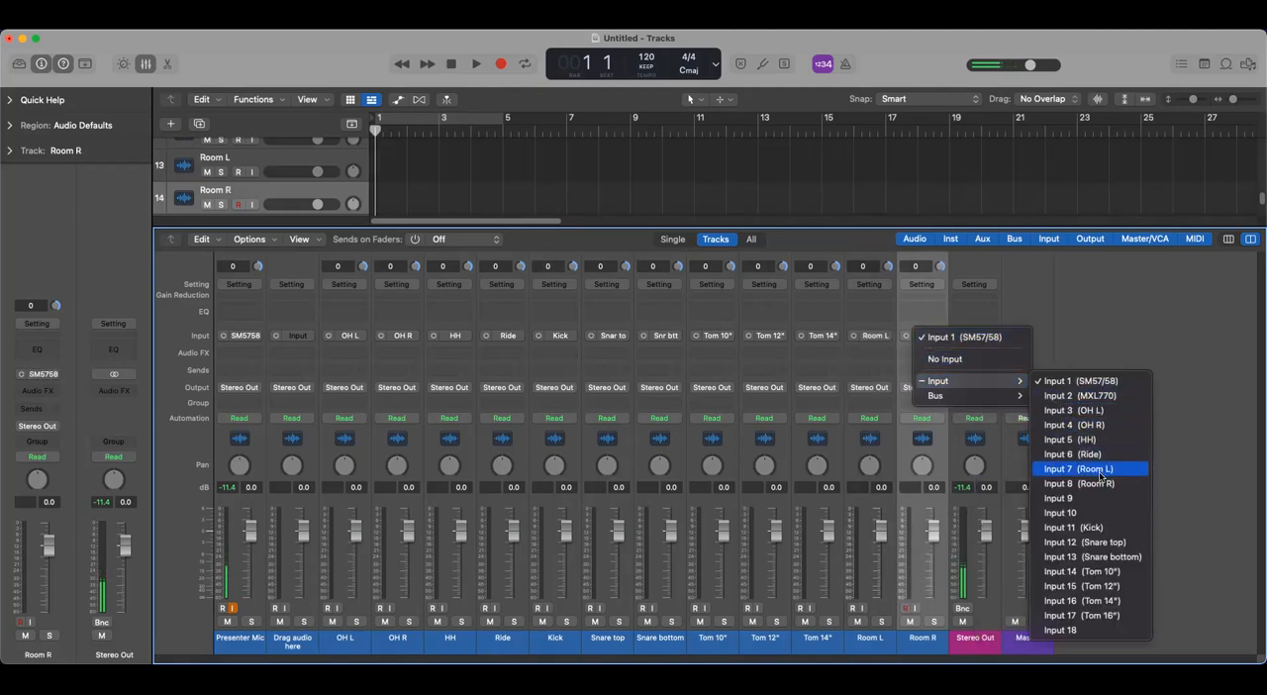
click(1219, 544)
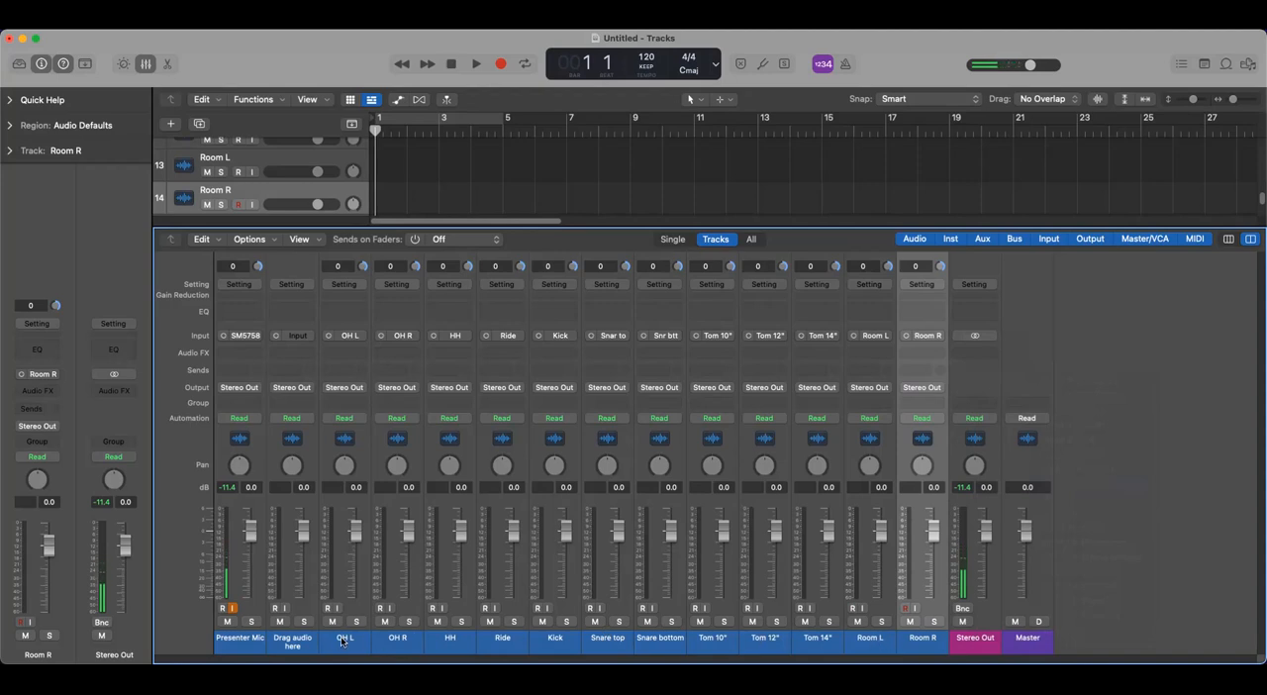
- Hide the mixer and group the drum tracks from OH L to Room R into a Summing Stack
click(146, 64)
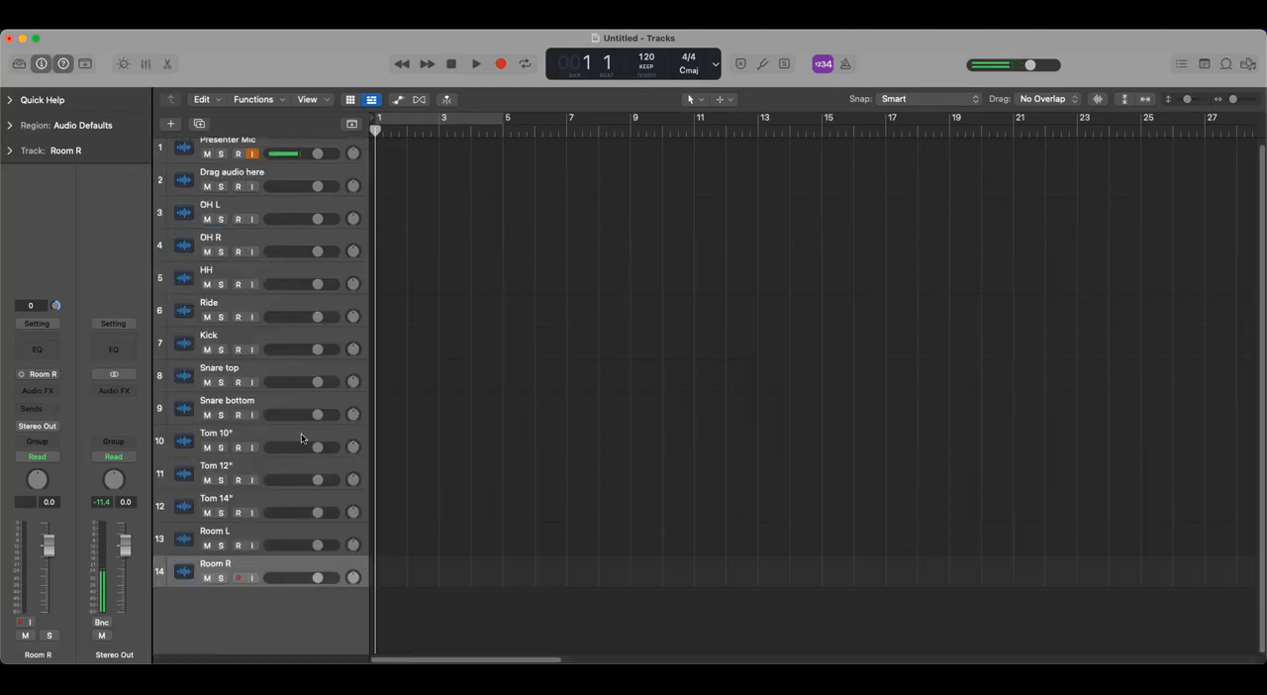
click(286, 208)
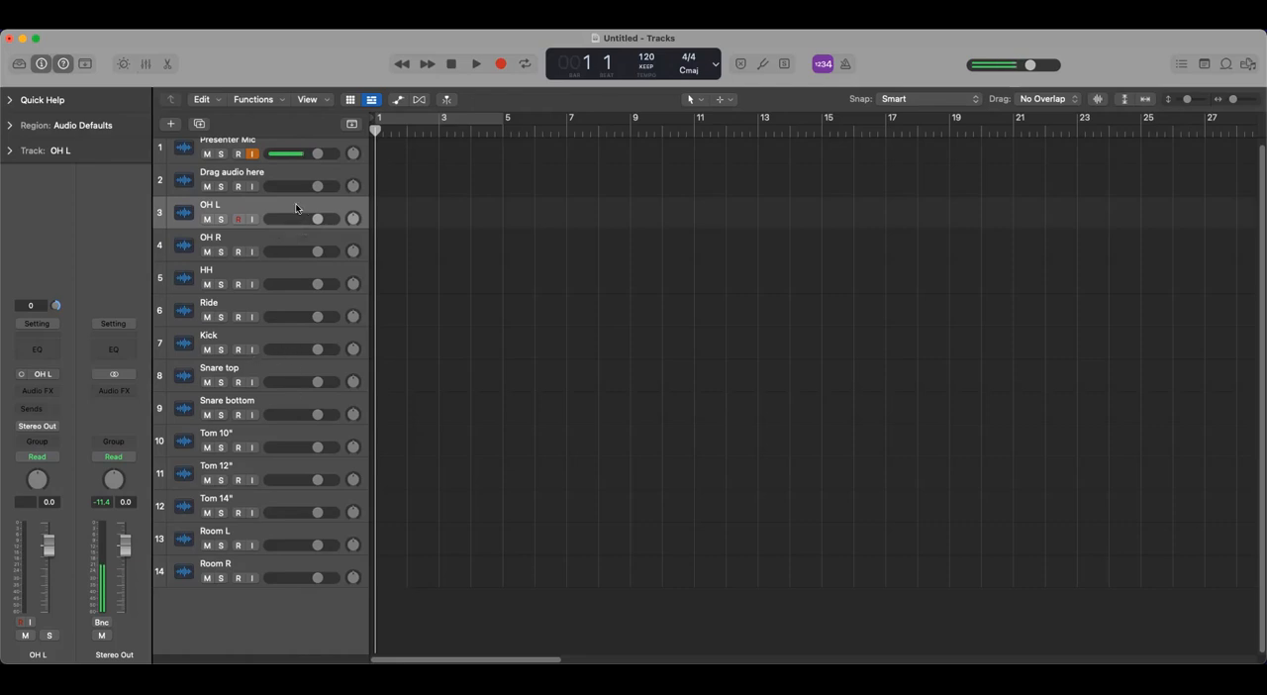
drag(297, 211, 309, 560)
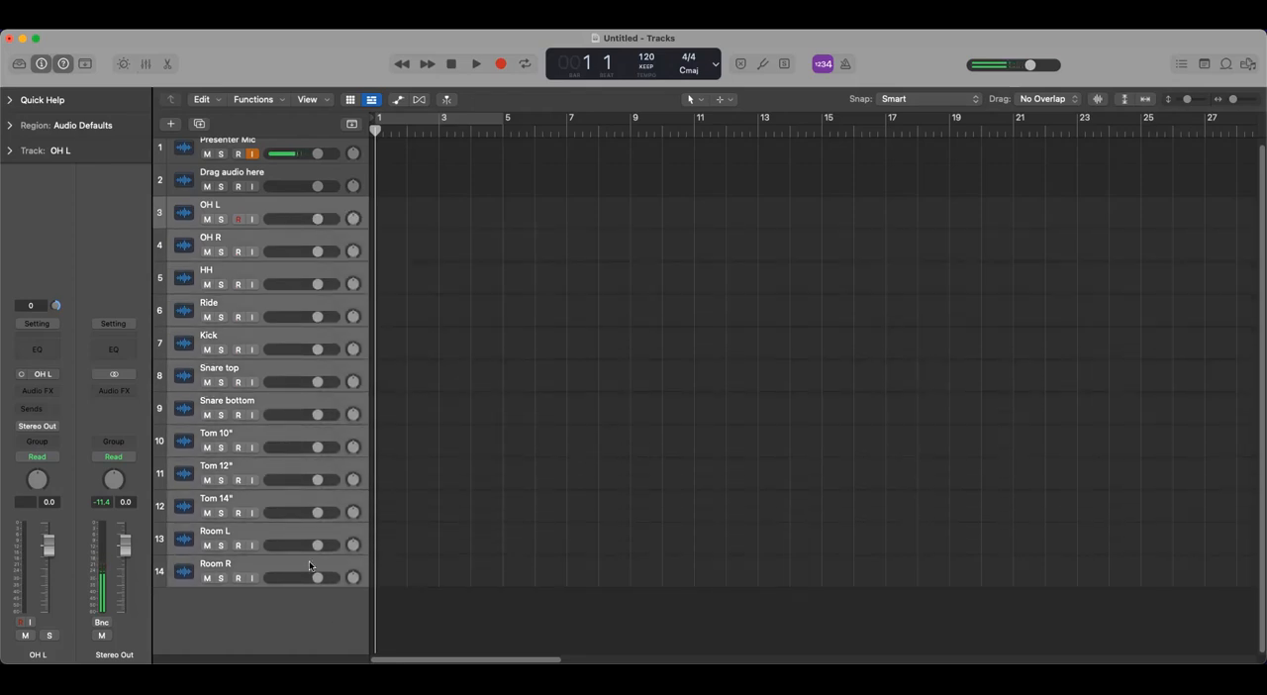
right_click(320, 202)
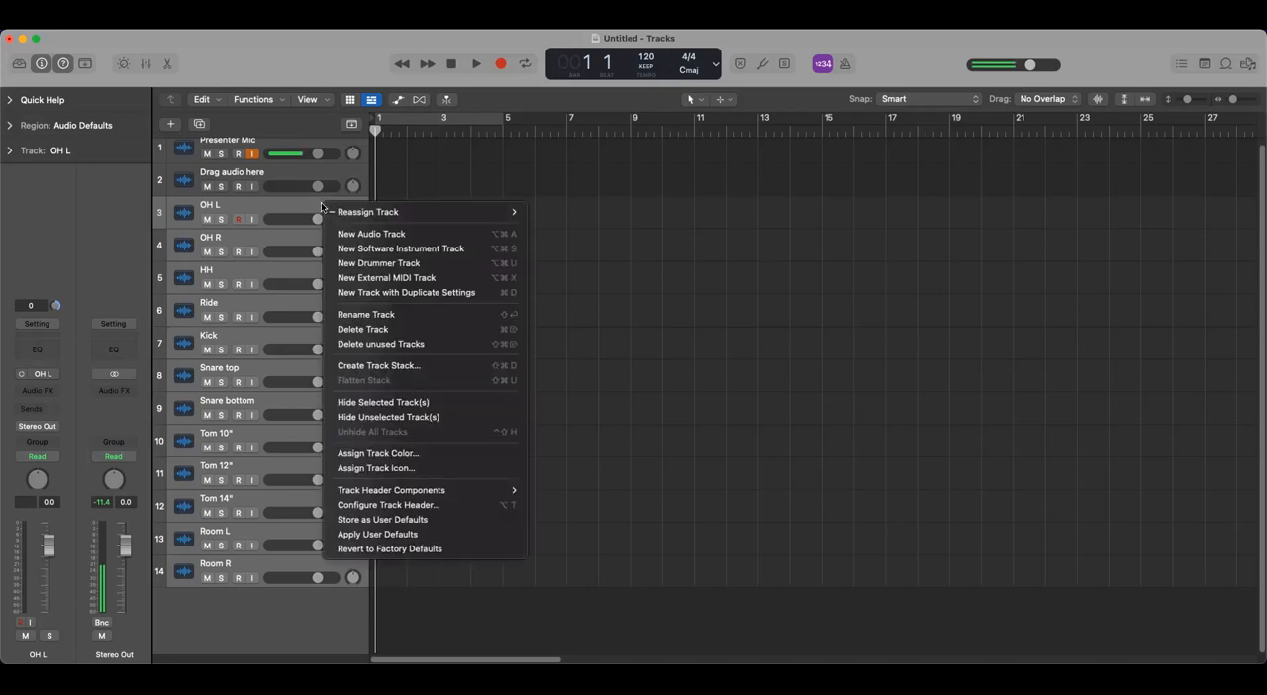
click(417, 368)
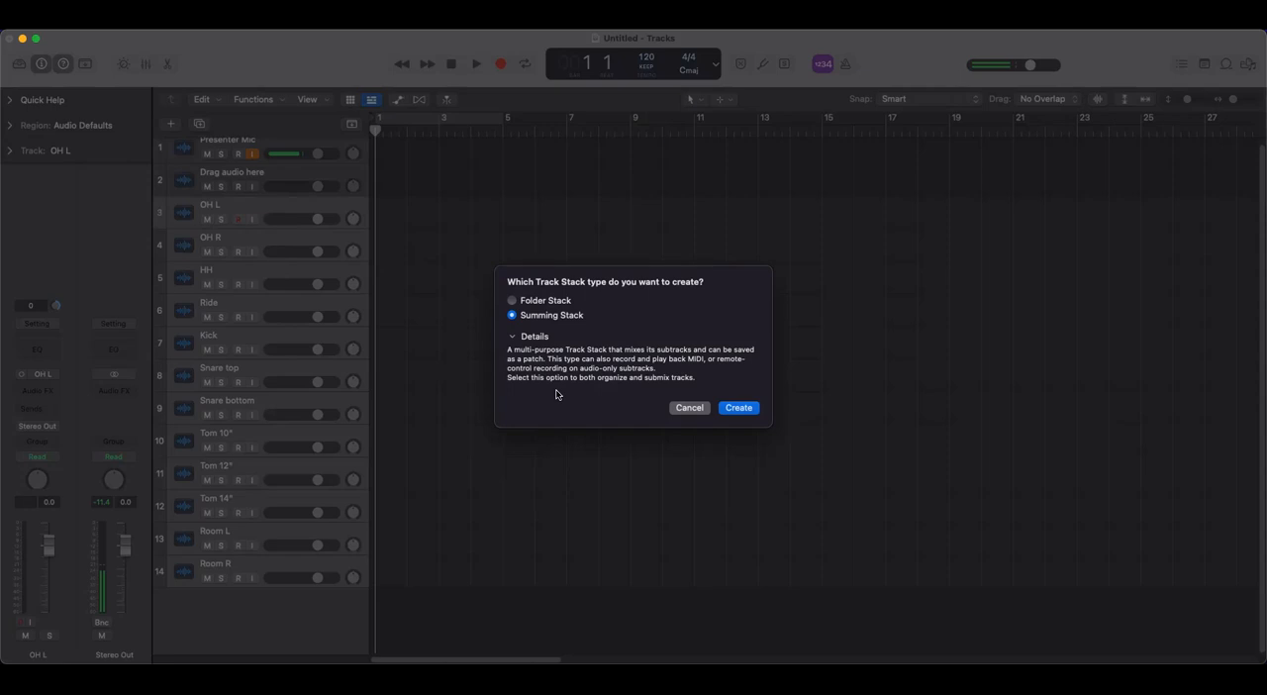
click(733, 408)
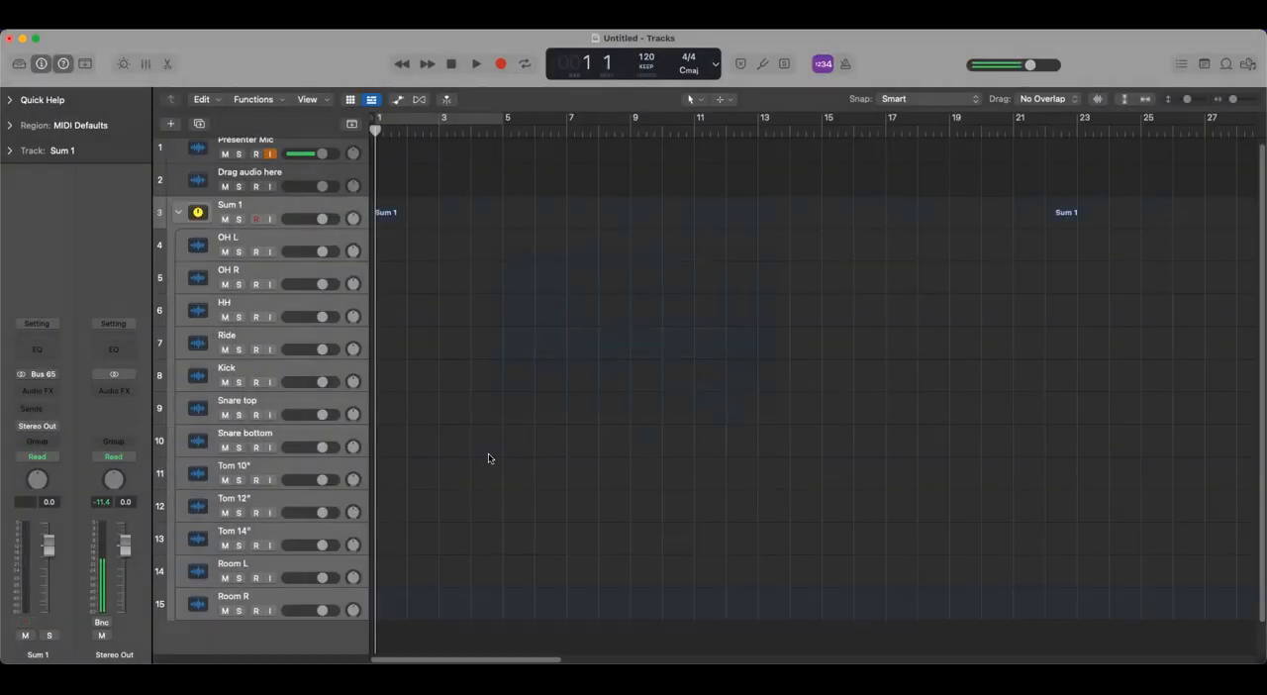
- Rename the new summing stack's main track as "Drum bus"
click(243, 211)
double_click(228, 205)
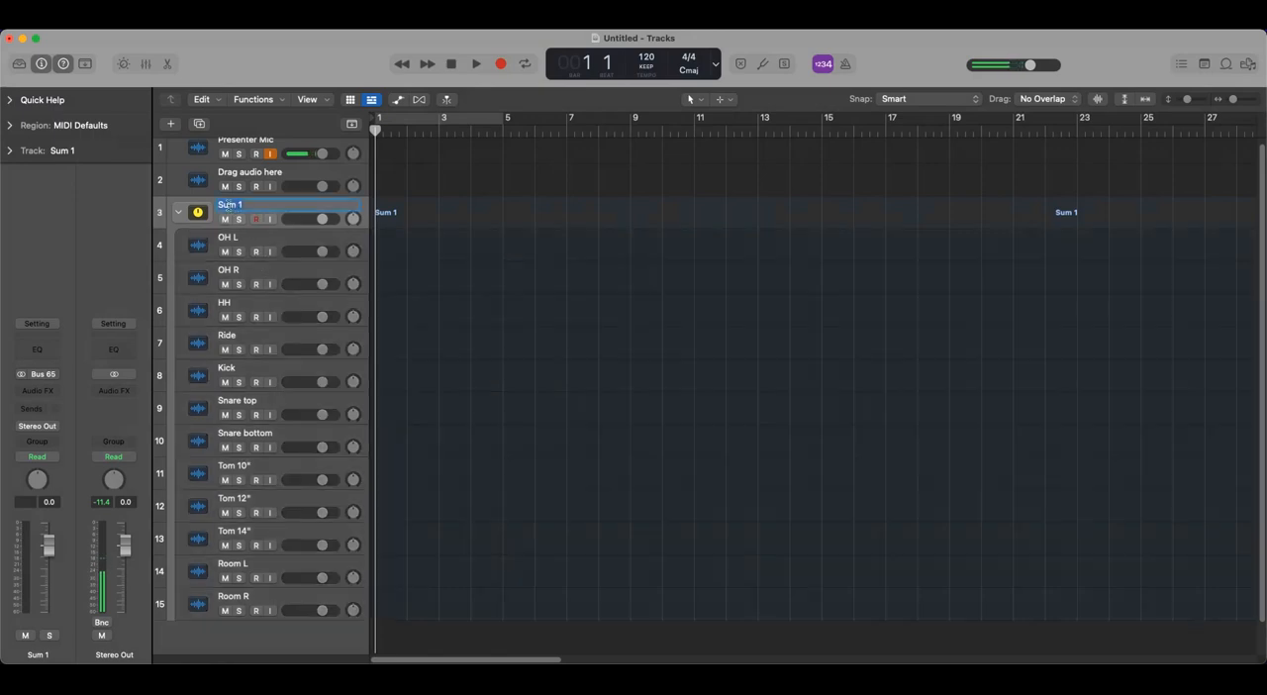
text(Drum bus)
key(Return)
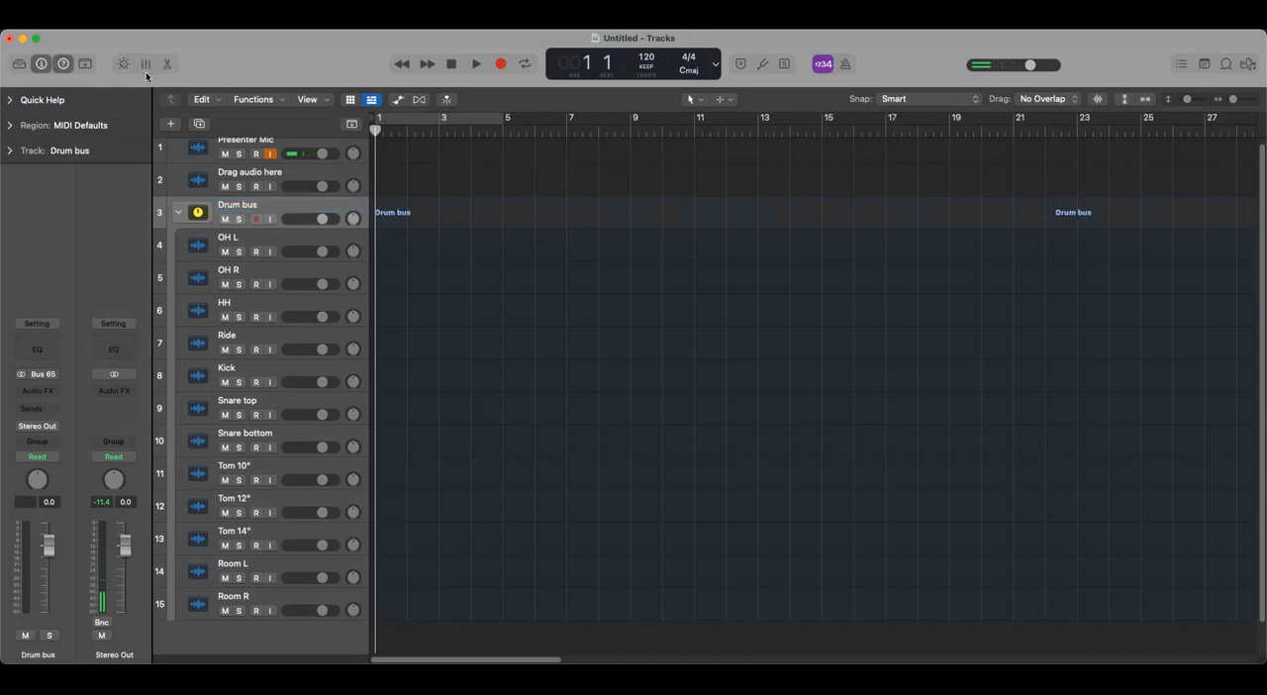
- Show the mixer and examine the buses available as input for the Drum bus channel
click(146, 64)
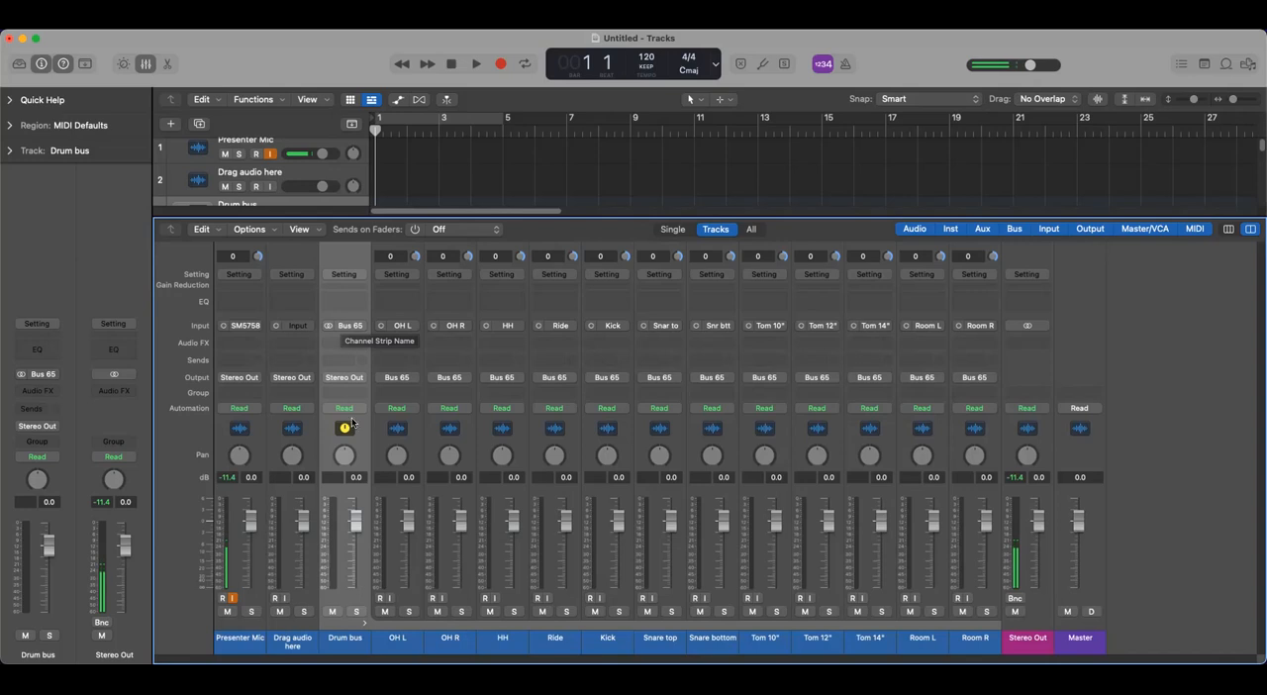
click(358, 329)
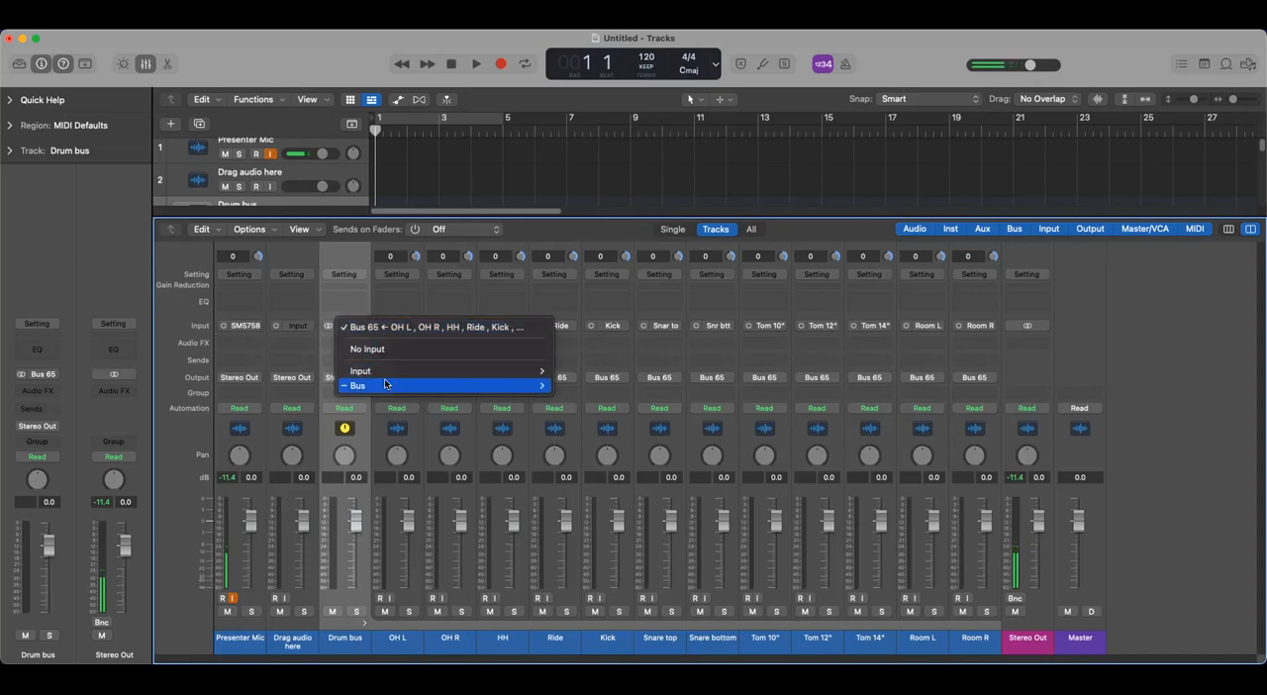
mouse_move(389, 385)
mouse_move(594, 611)
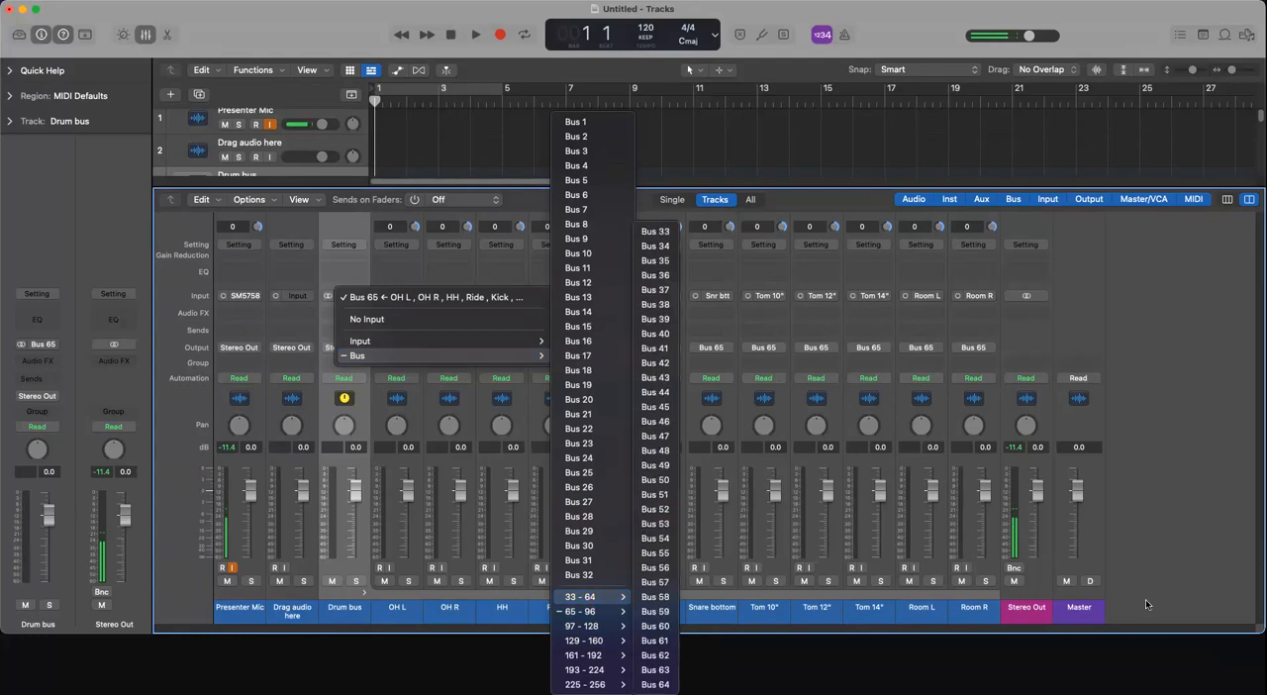
- Route the outputs of the OH L and OH R channels together to Bus 66
click(1148, 549)
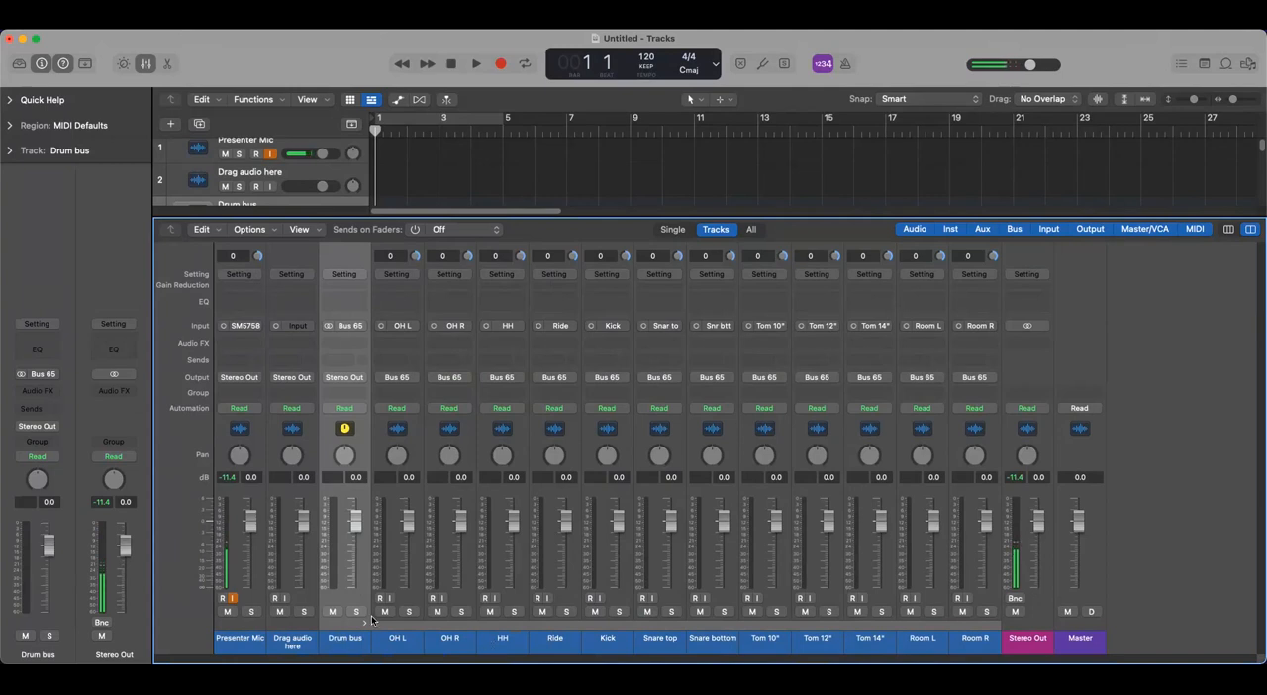
click(397, 640)
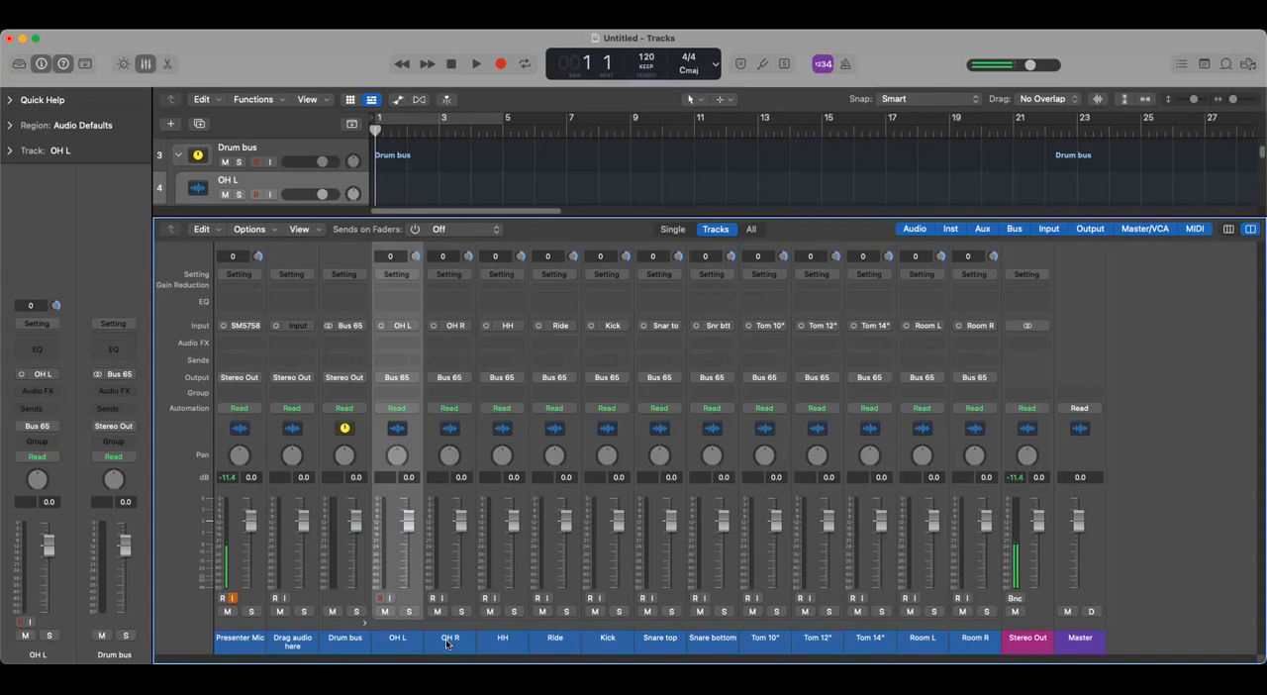
shift+click(445, 643)
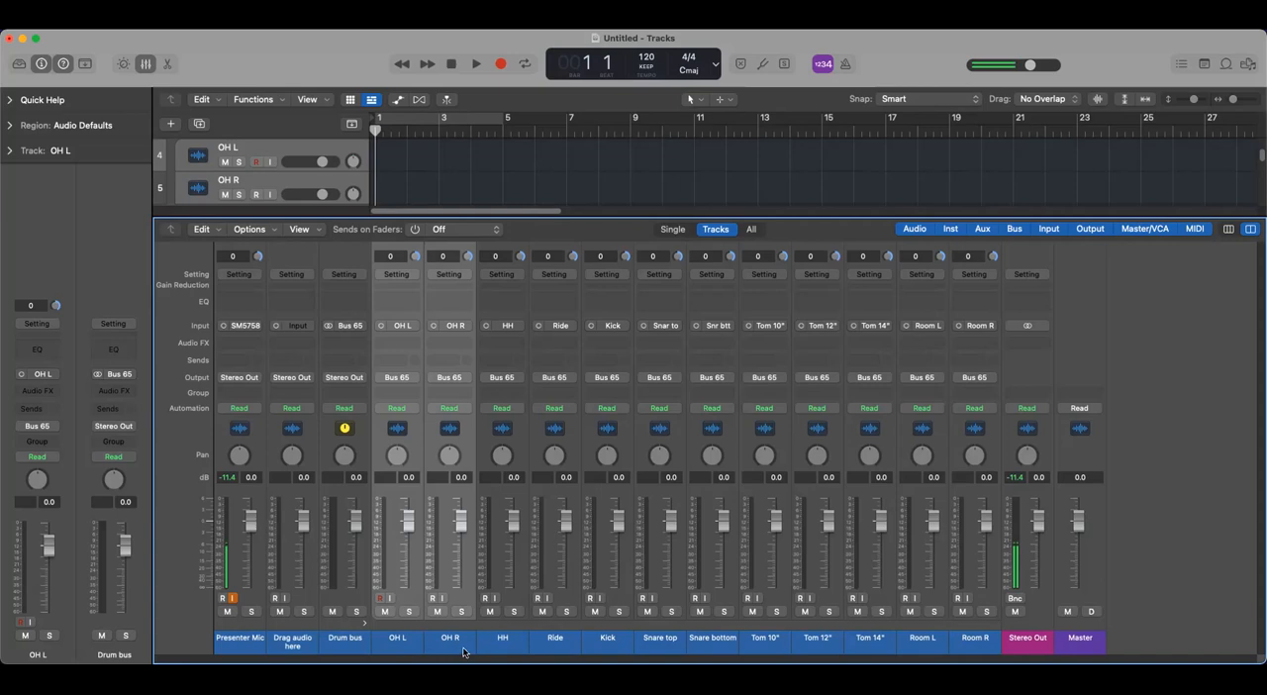
click(415, 378)
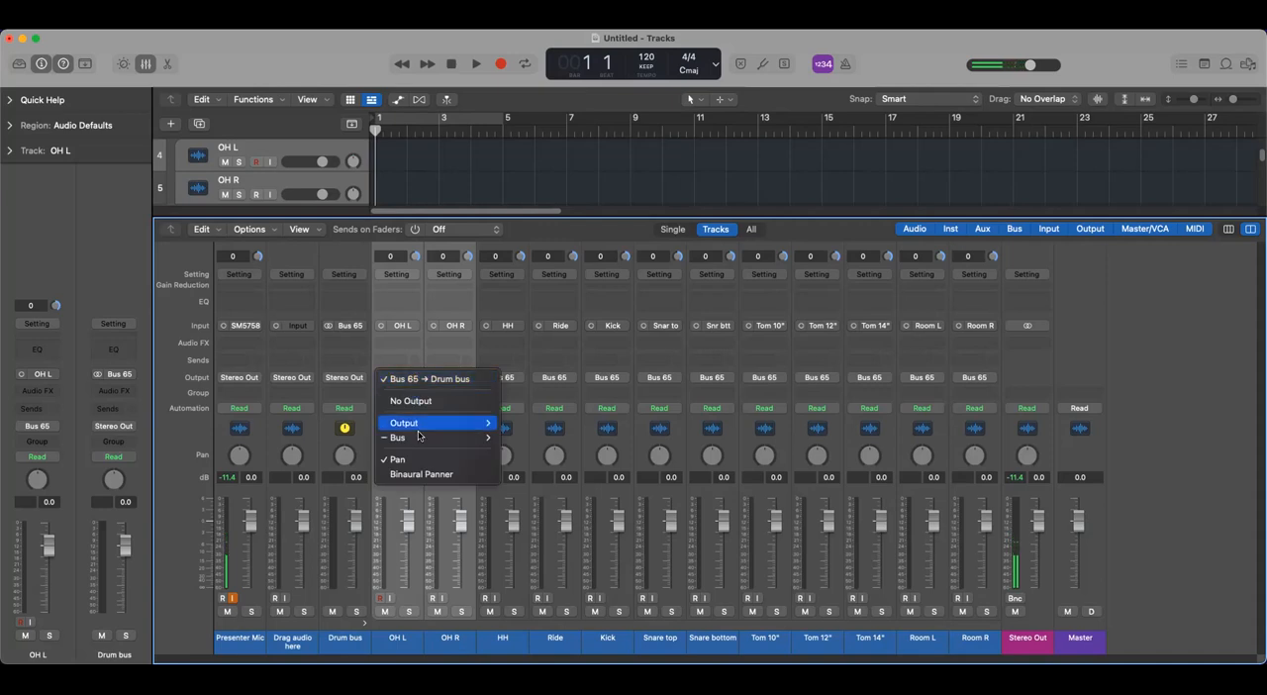
mouse_move(418, 442)
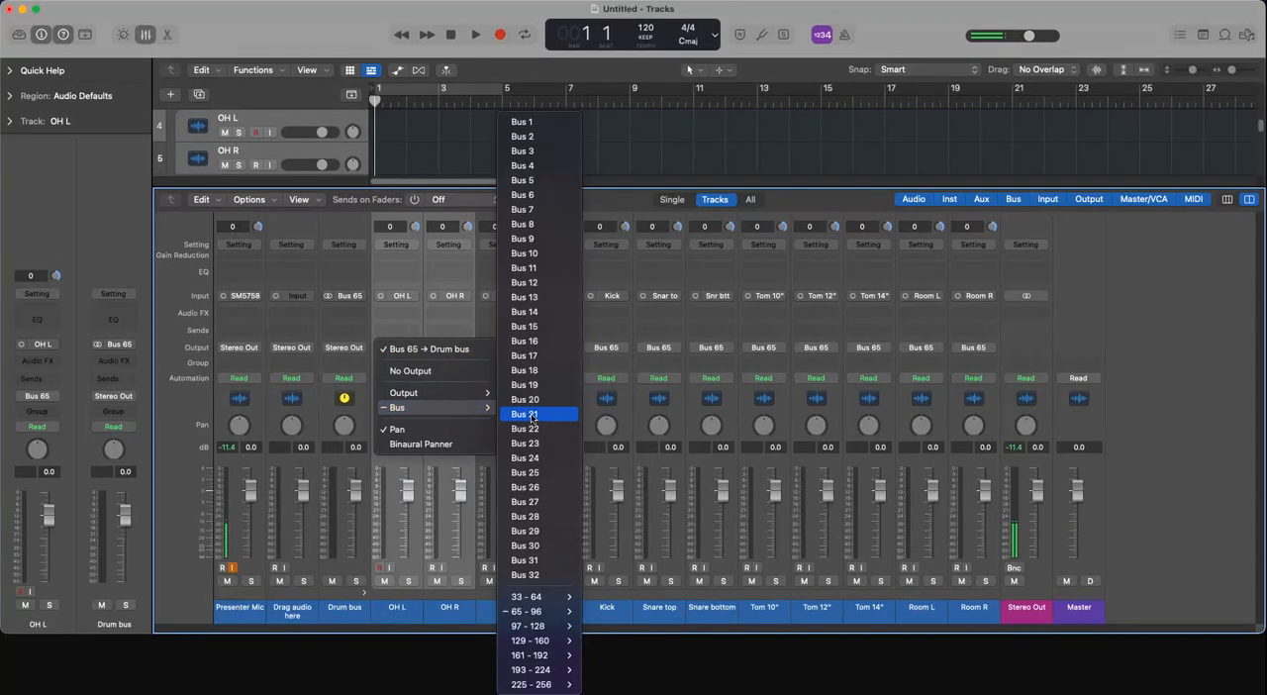
mouse_move(539, 611)
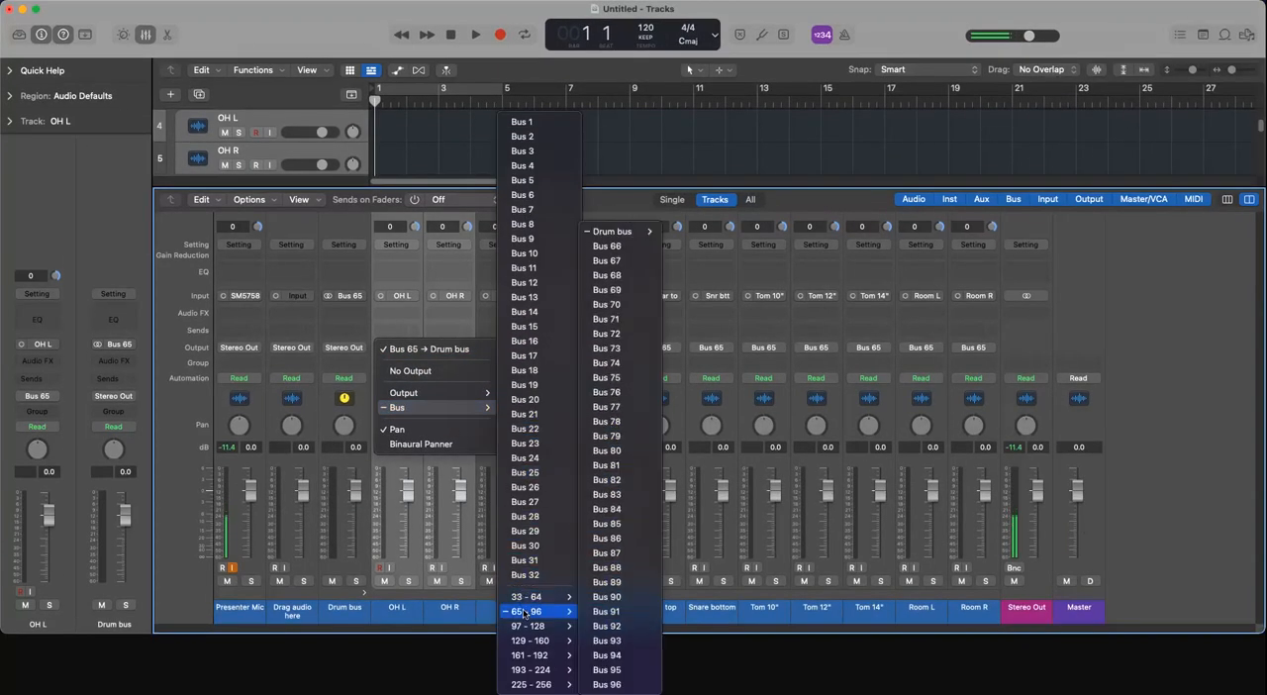
click(621, 247)
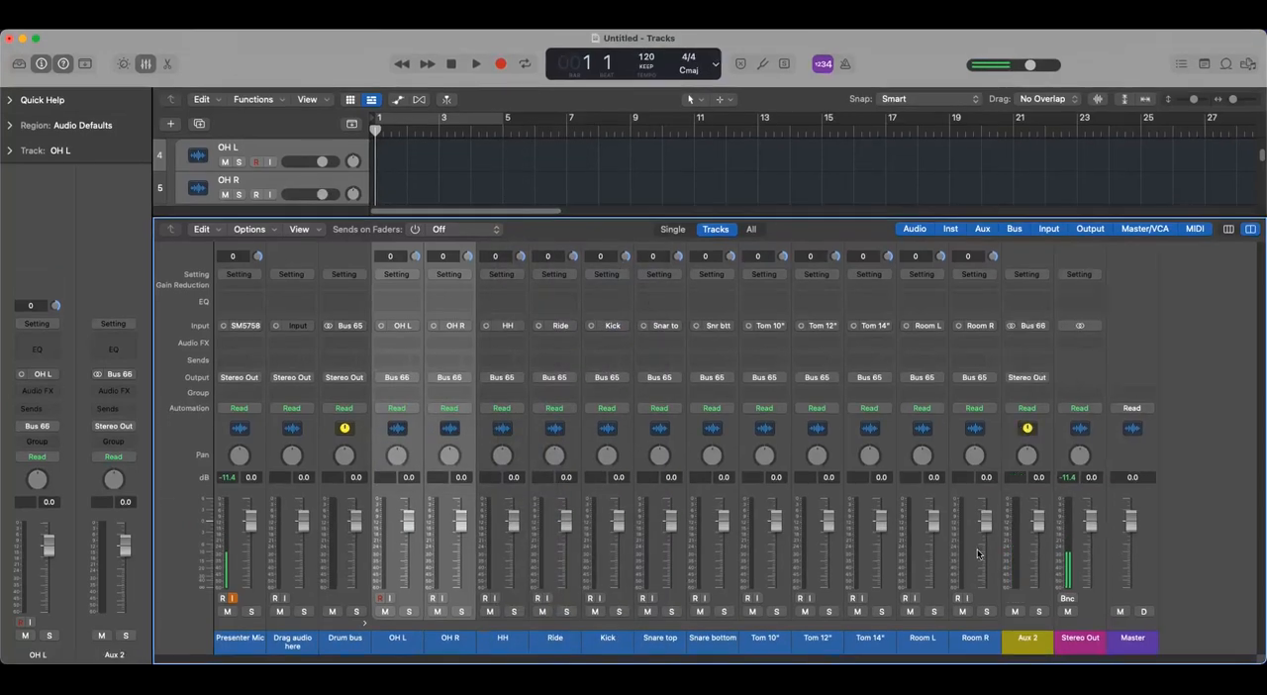
- Rename the new aux channel fed by Bus 66 as "OH ST bus"
double_click(1026, 640)
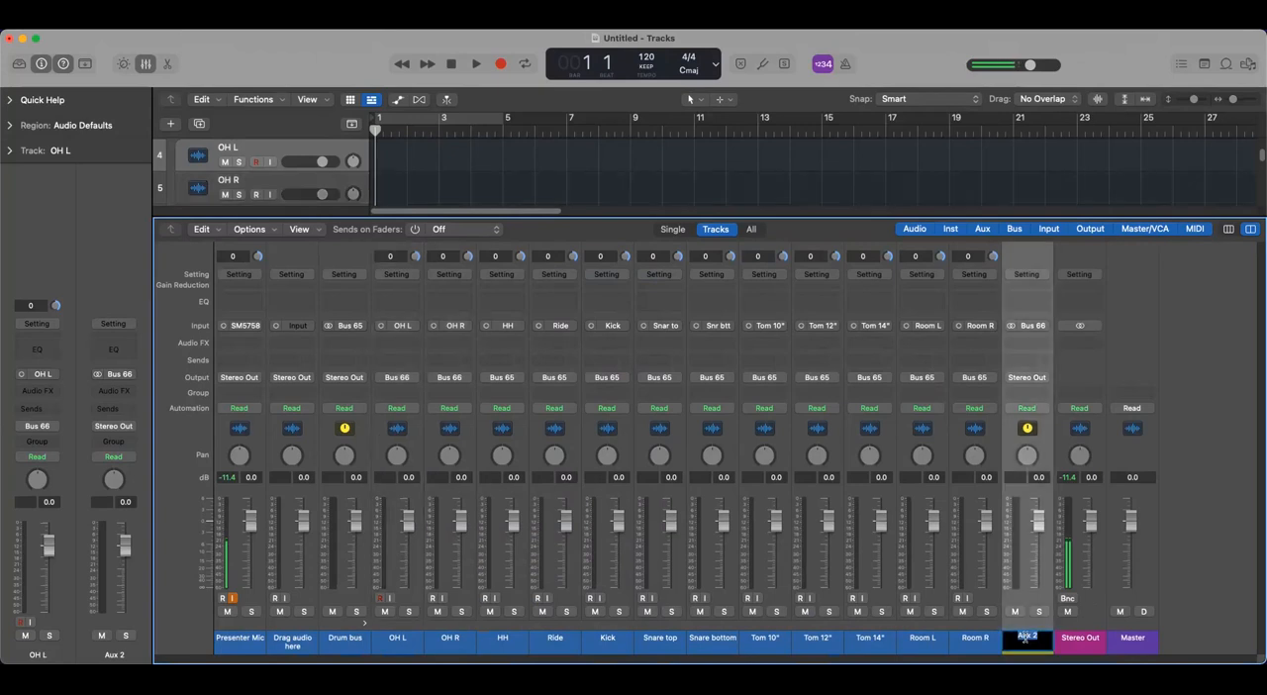
text(OH ST bus)
key(Return)
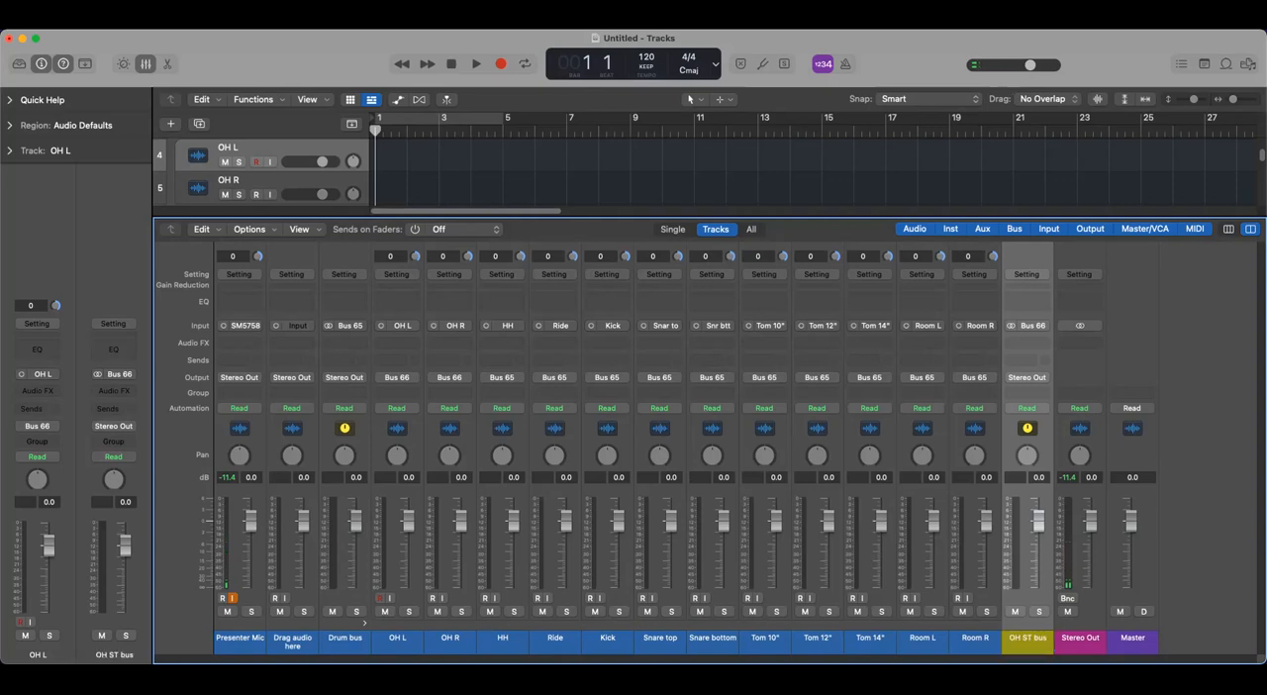
- Route the outputs of the HH and Ride channels together to Bus 67
click(502, 638)
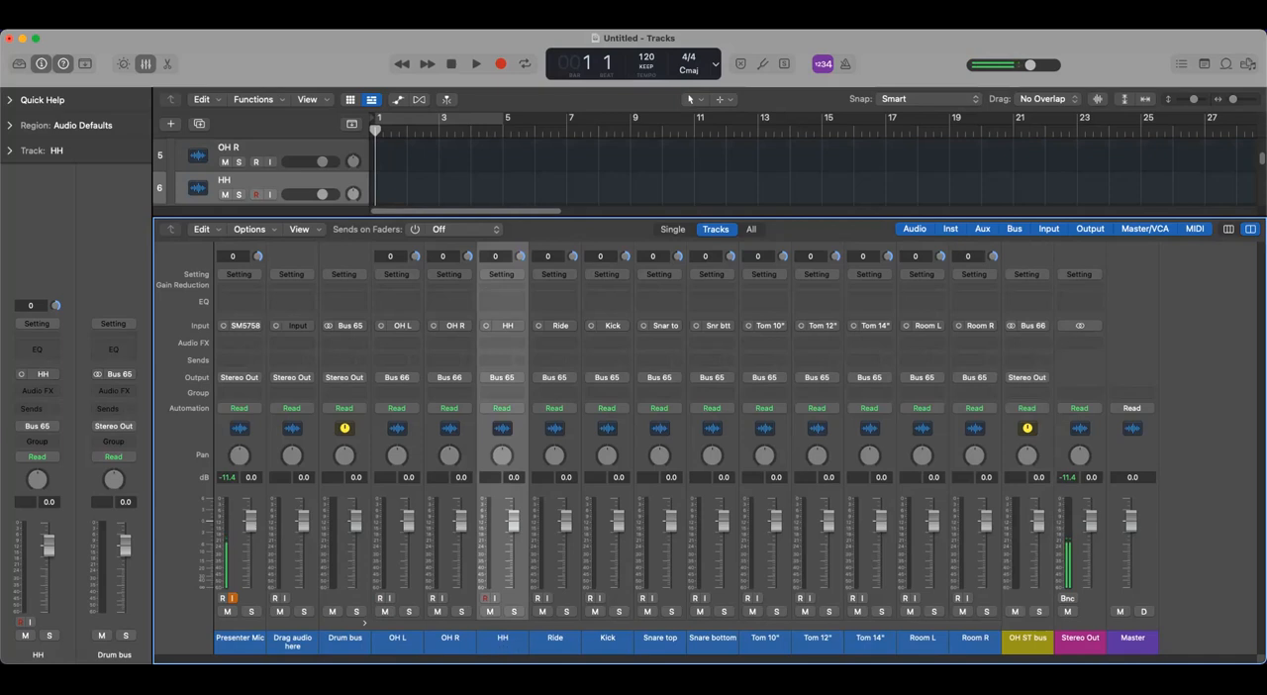
shift+click(552, 643)
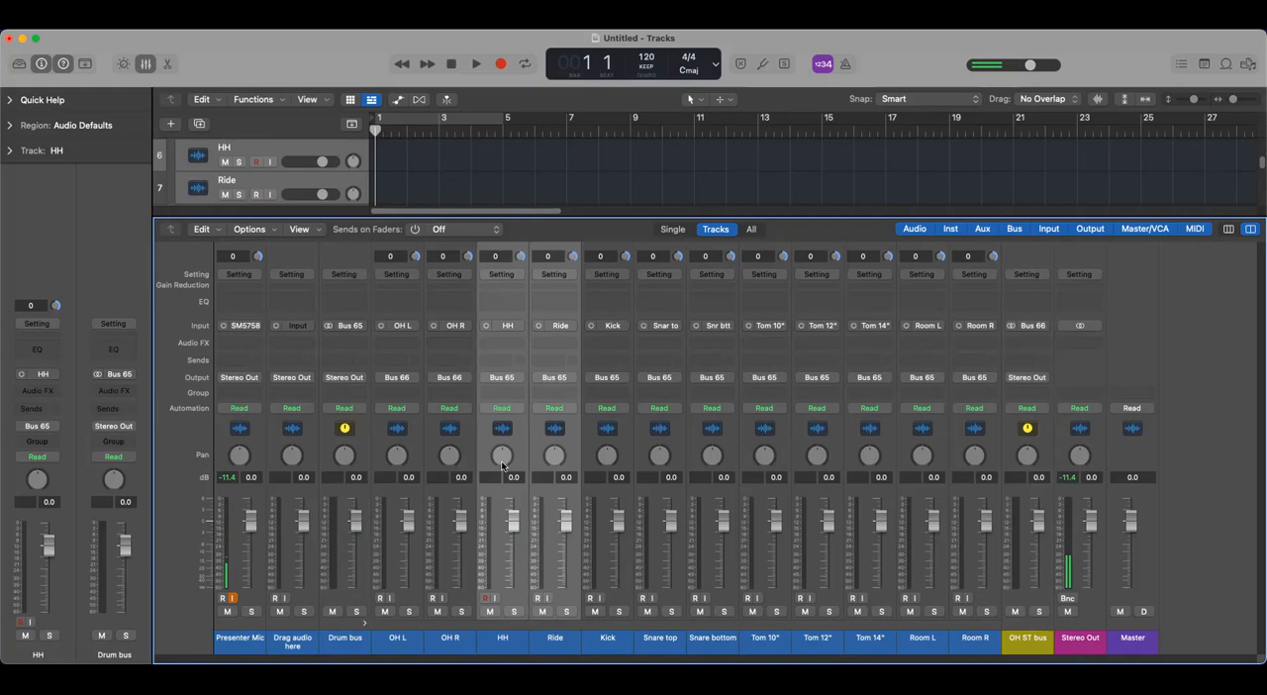
click(521, 383)
mouse_move(520, 437)
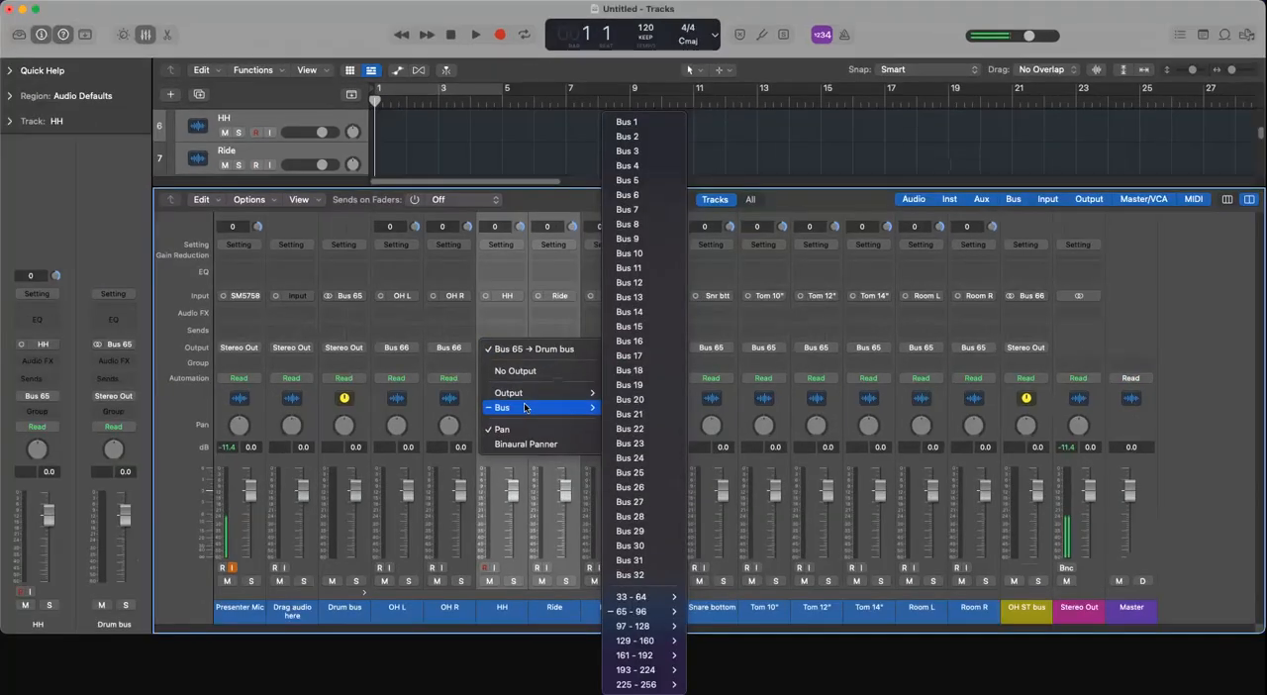
mouse_move(658, 611)
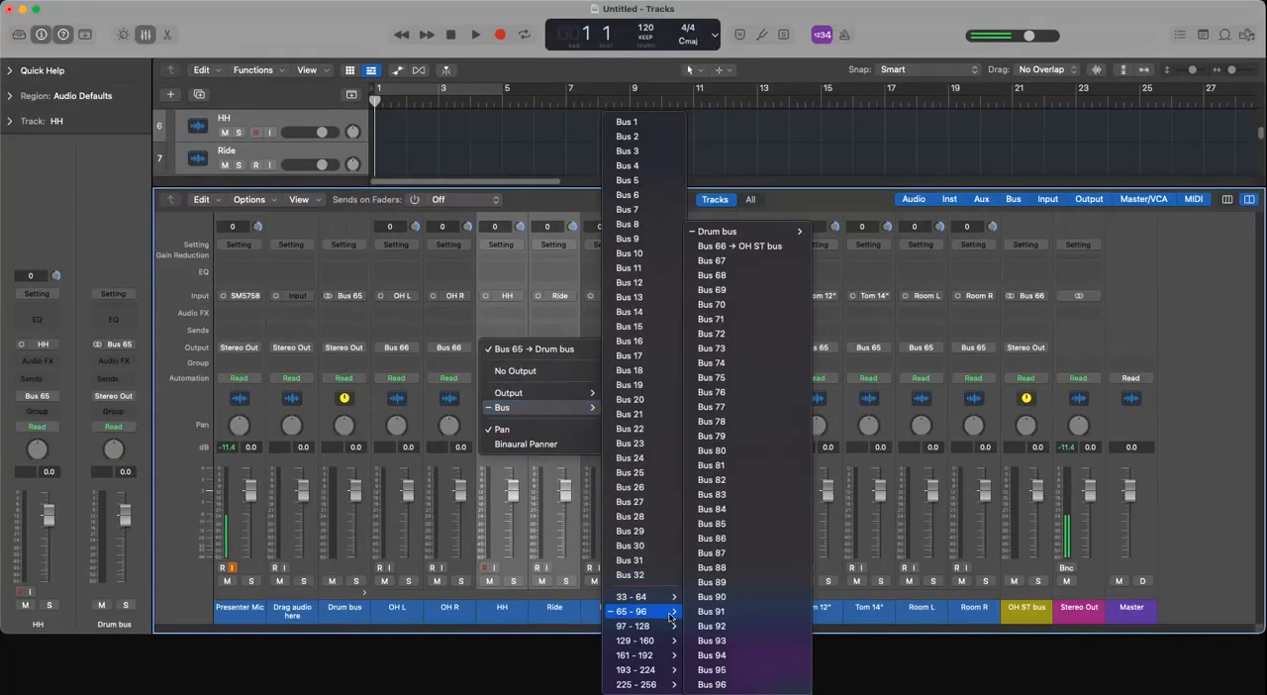
click(736, 260)
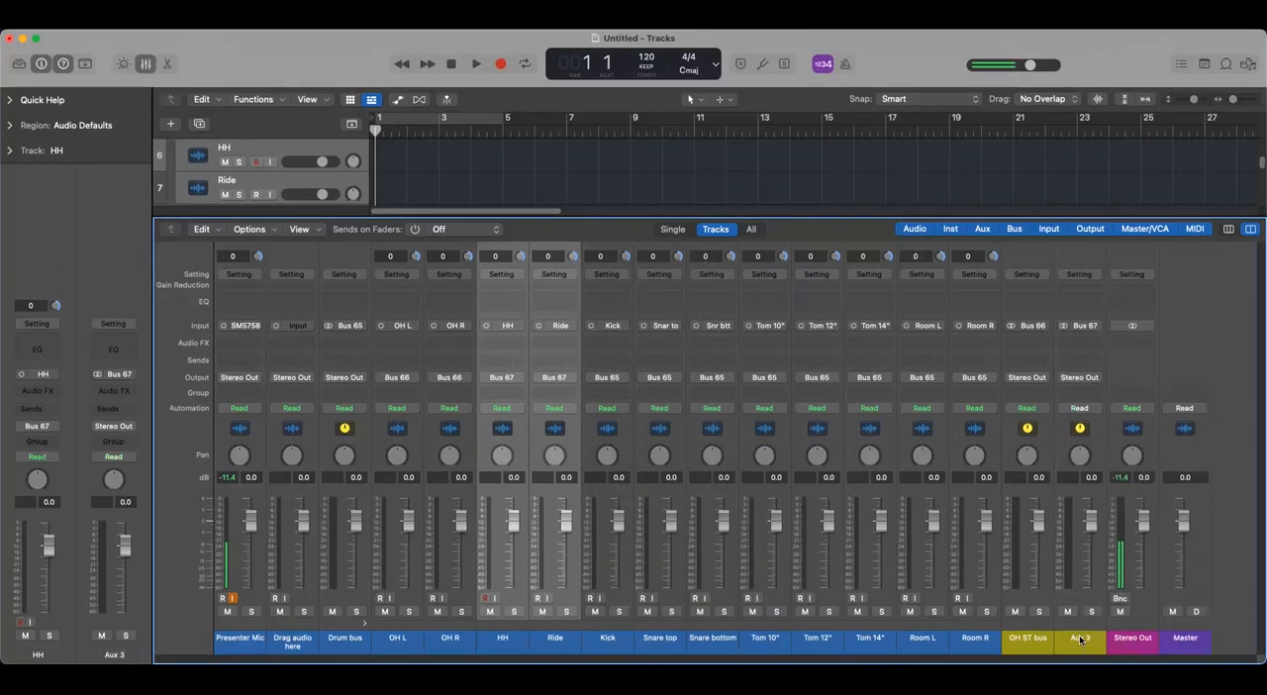
- Rename the new aux channel fed by Bus 67 as "HH/Ride ST bus"
double_click(1080, 639)
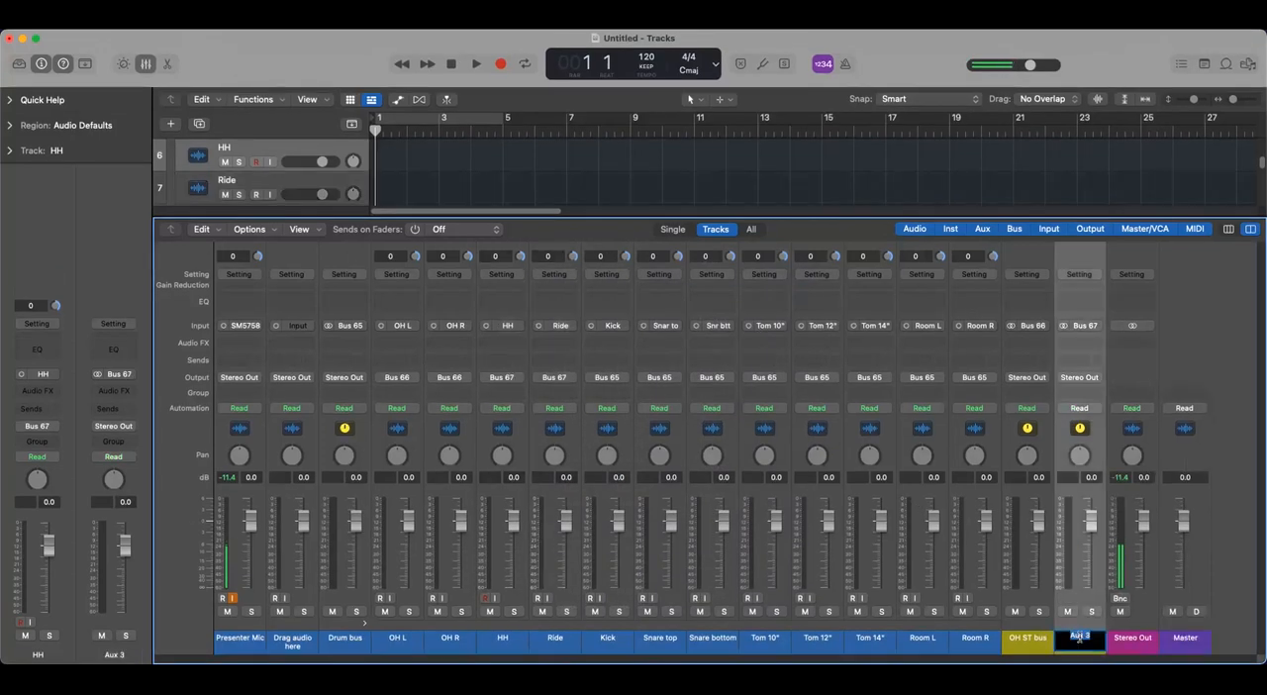
text(HH/Ride bus)
key(Return)
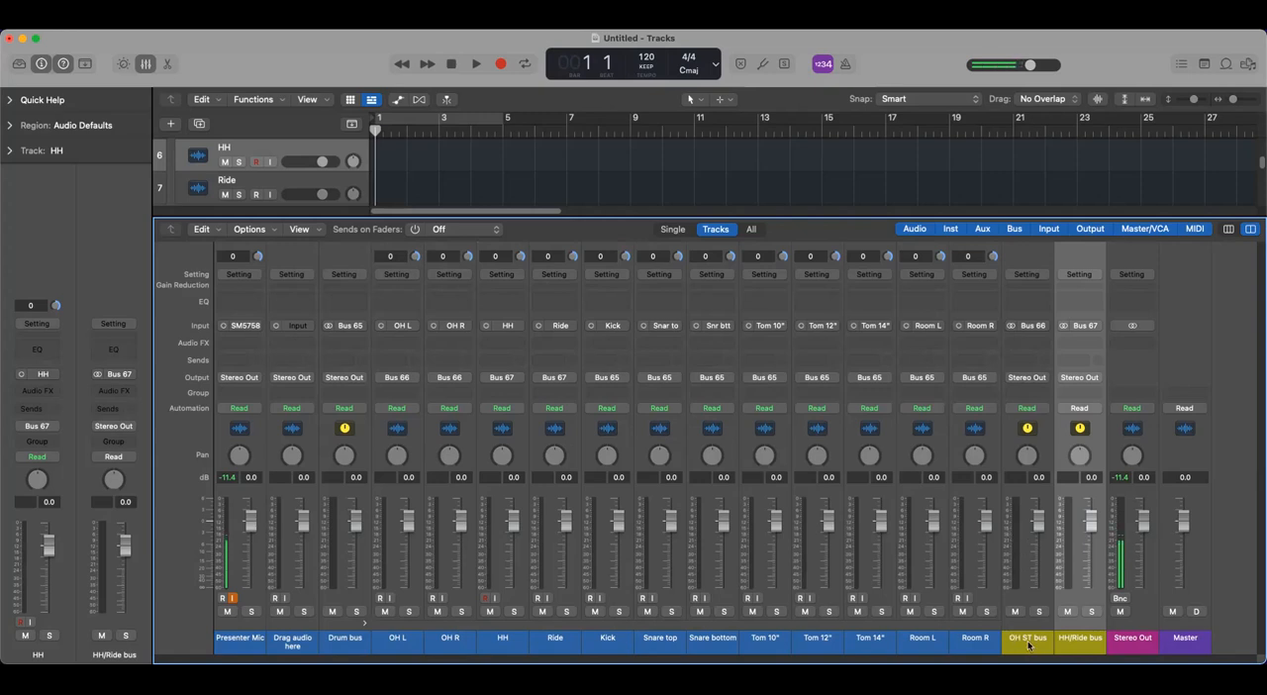
double_click(1089, 638)
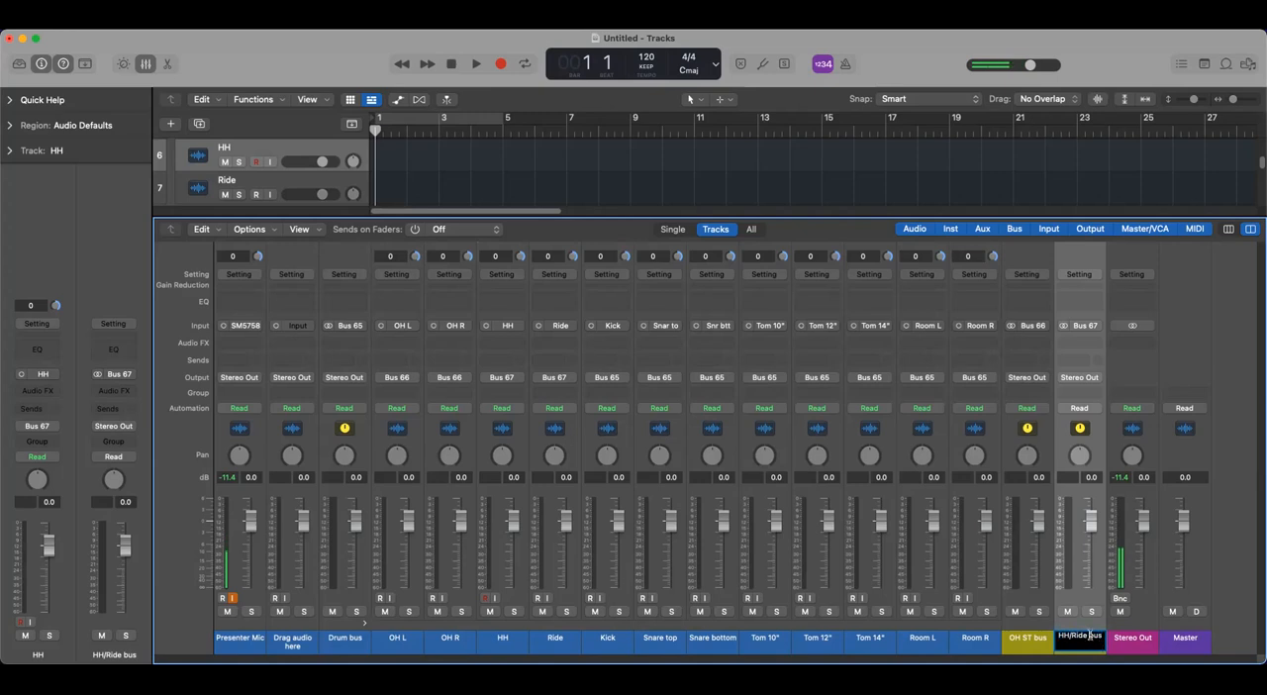
text(ST)
key(Return)
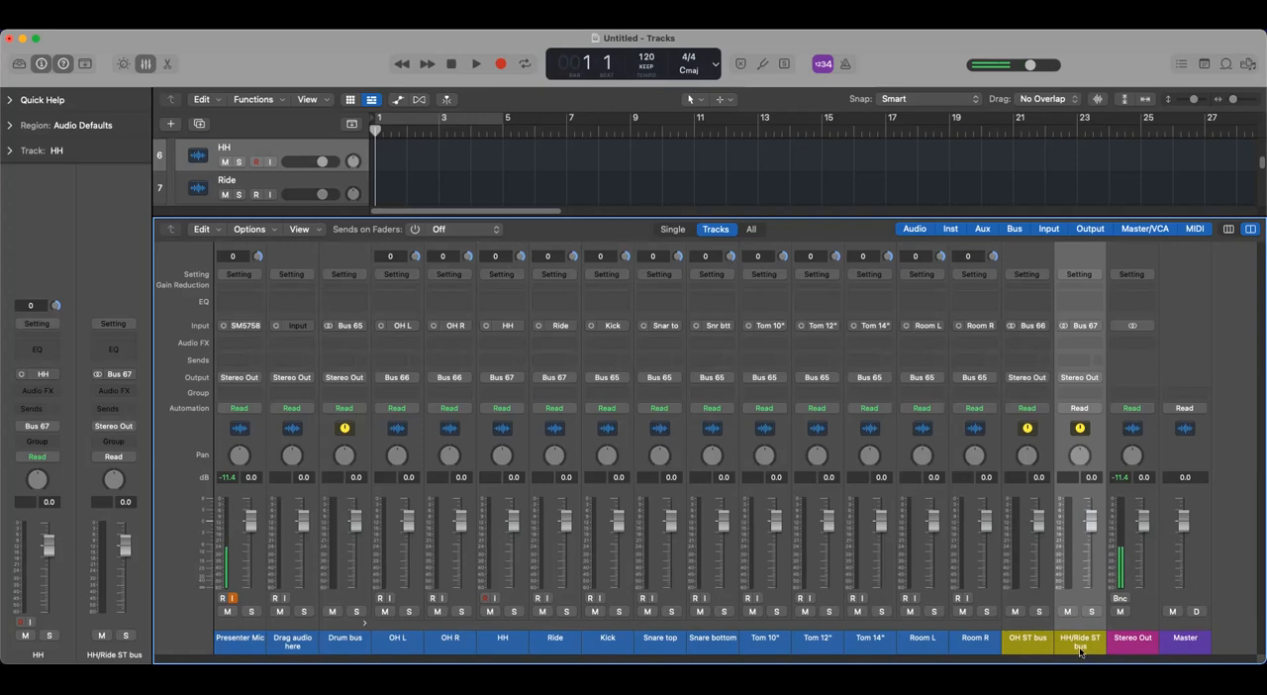
double_click(1085, 635)
click(1074, 644)
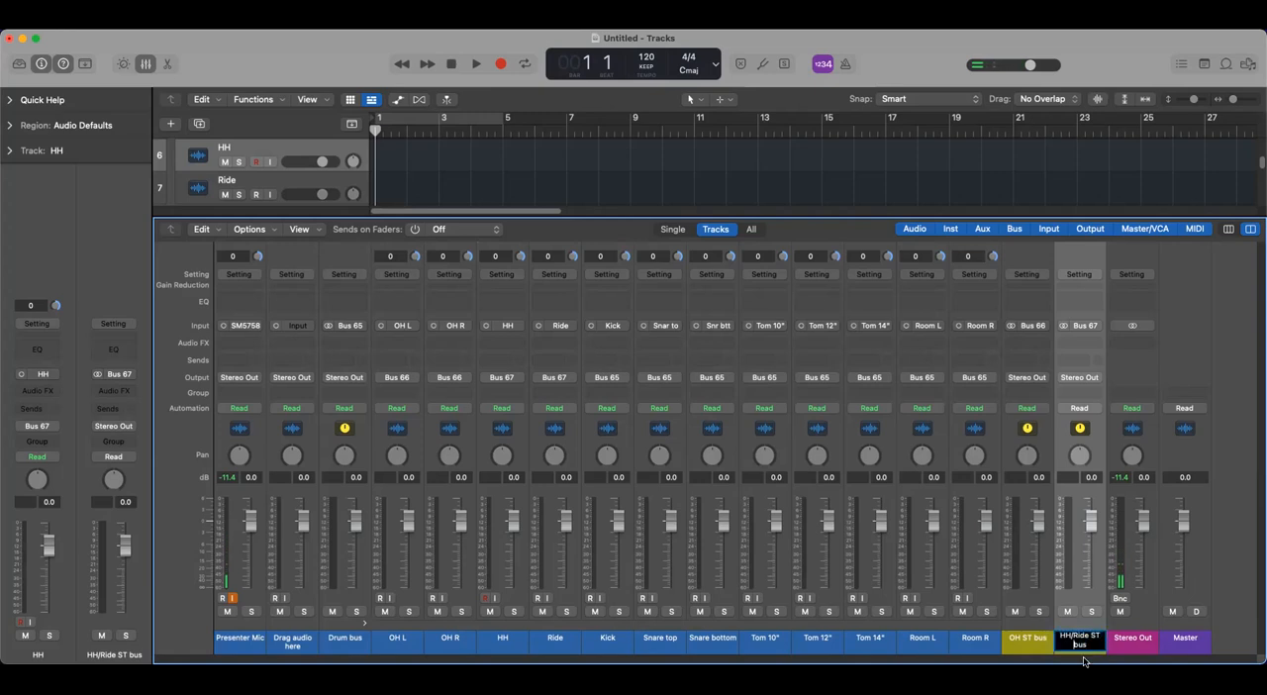
key(BackSpace)
key(Return)
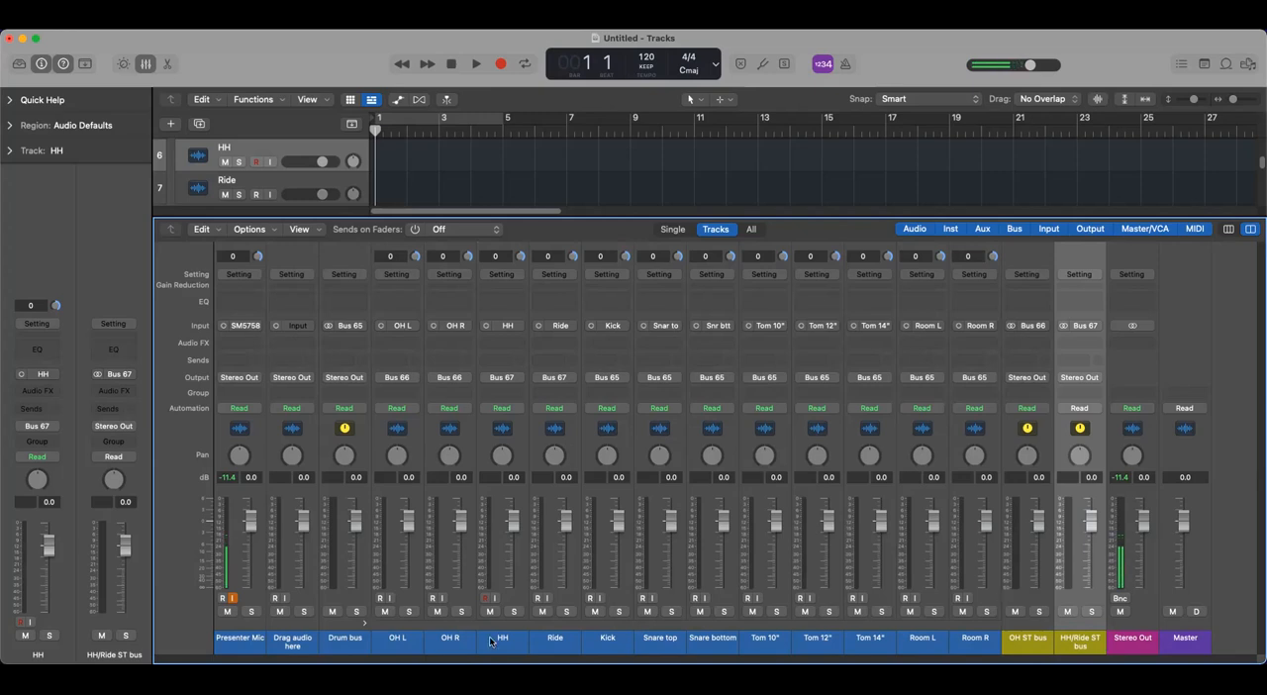
click(609, 639)
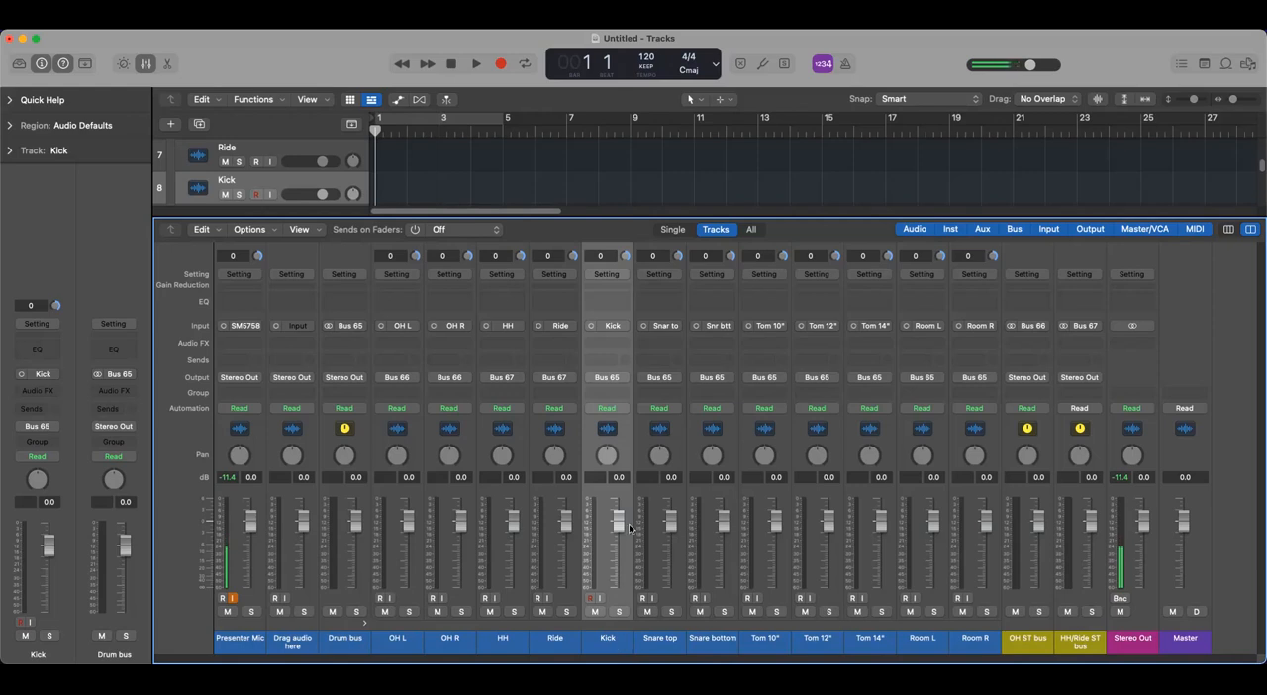
click(621, 378)
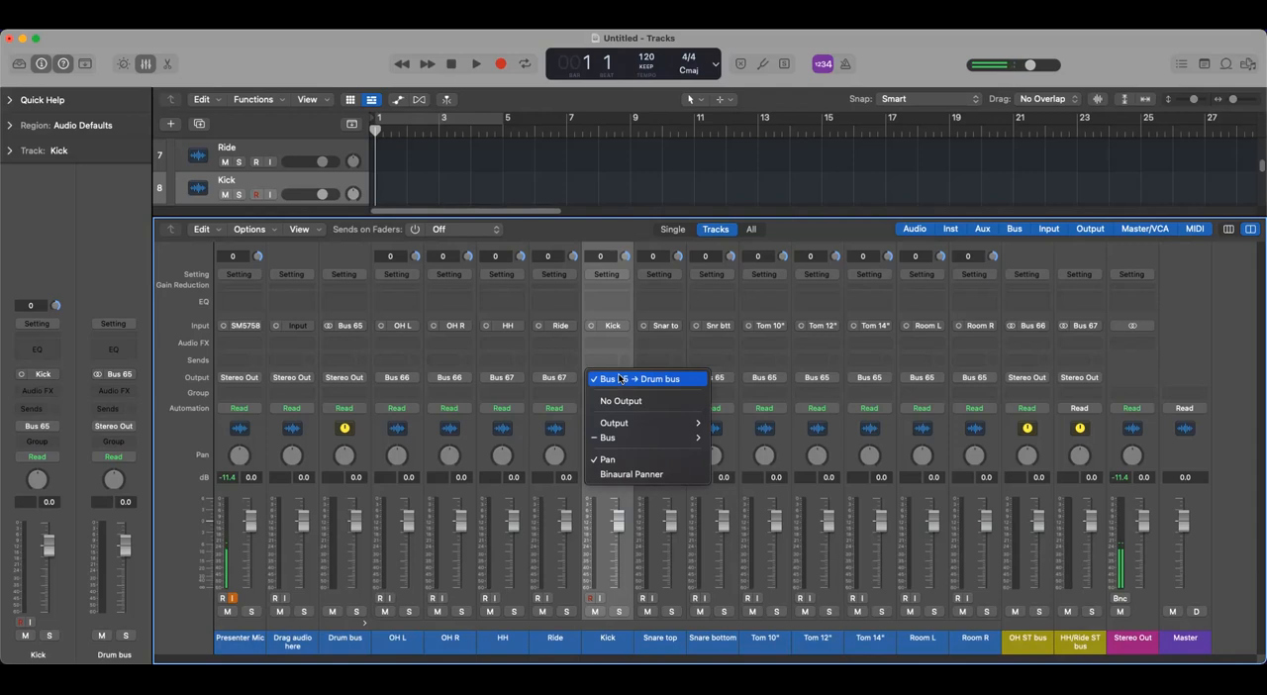
mouse_move(606, 438)
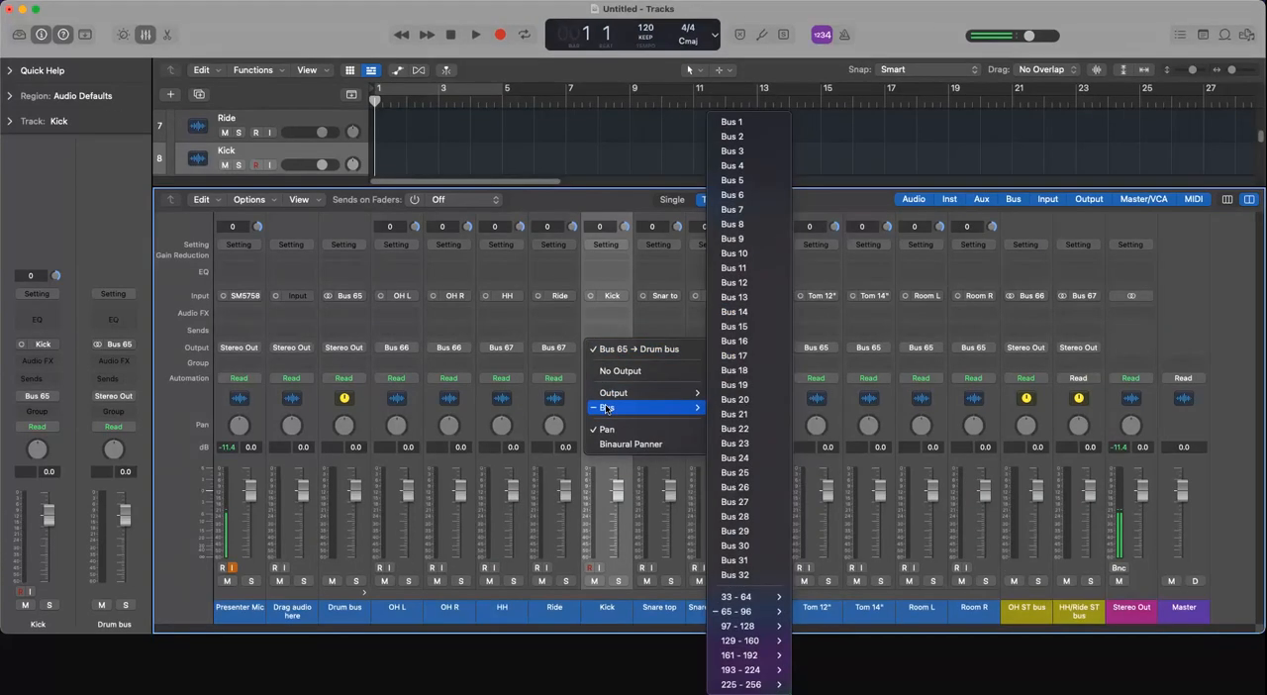
mouse_move(610, 394)
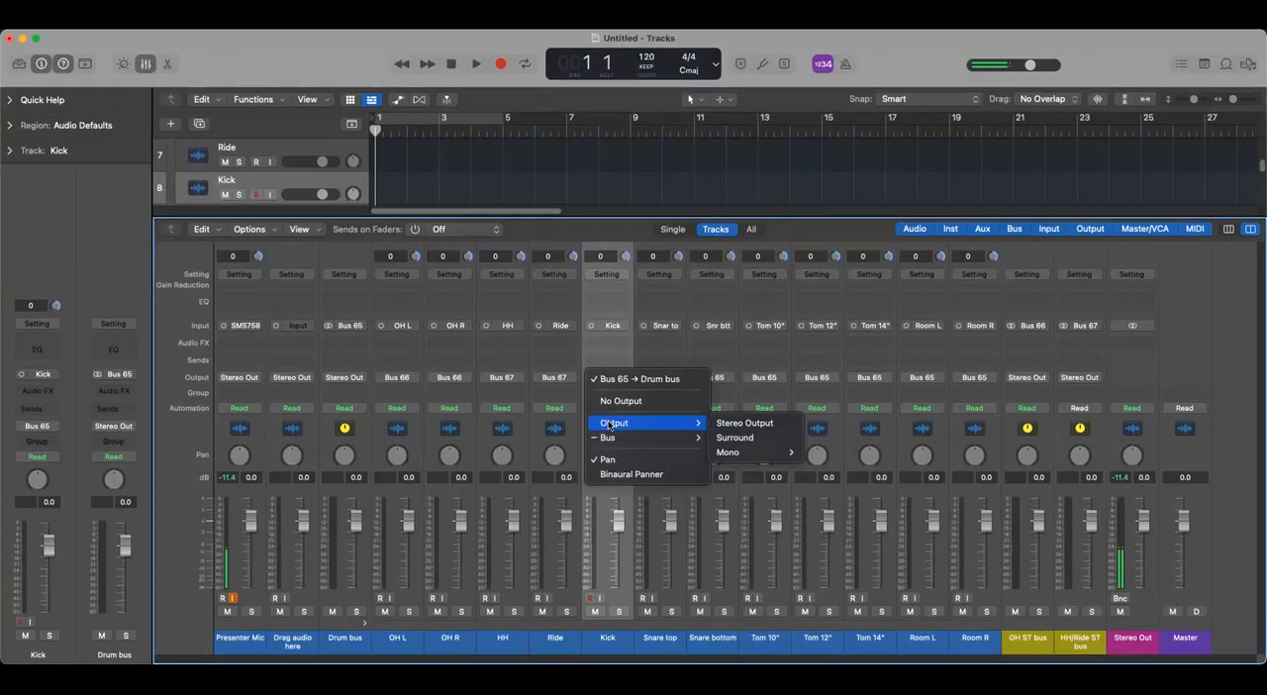
mouse_move(610, 439)
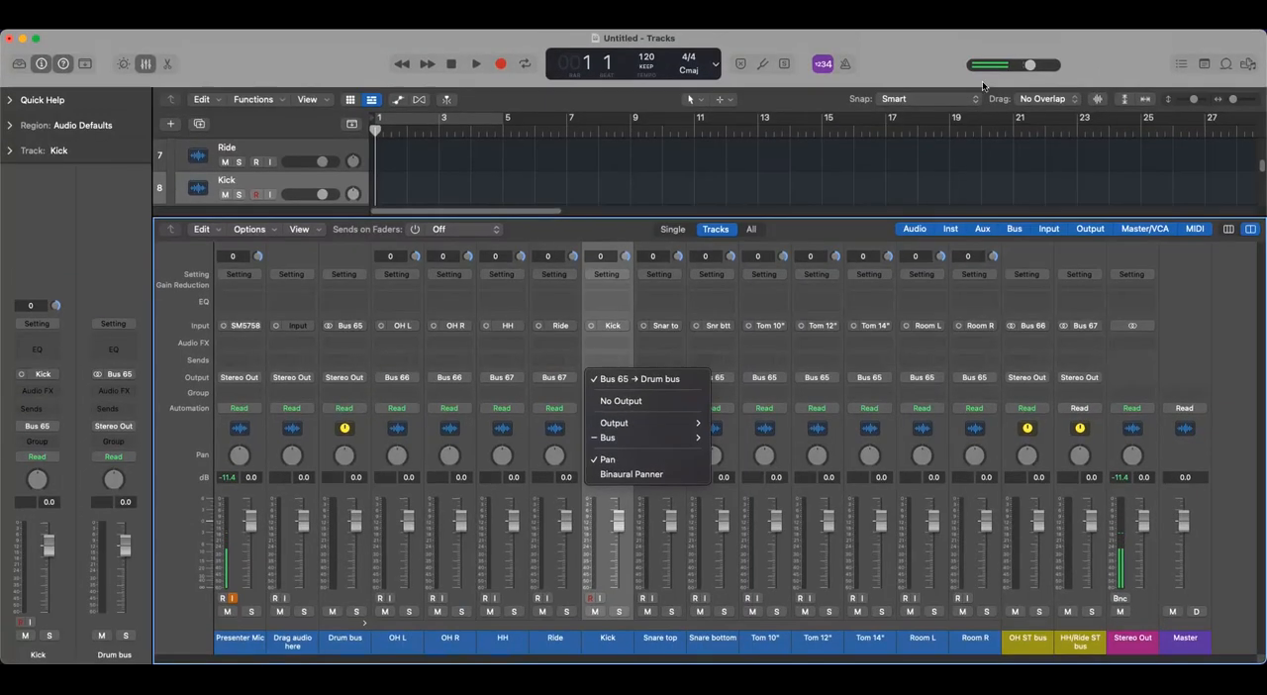
click(892, 36)
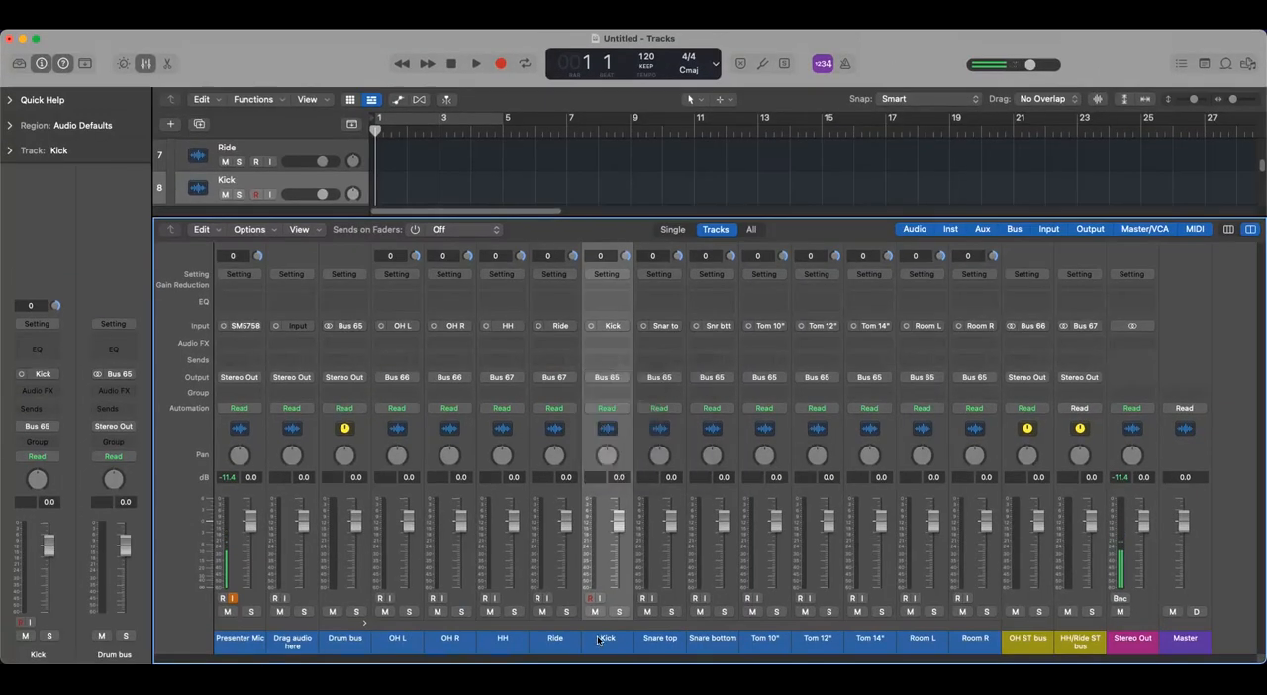
- Add a send from the Kick channel to Bus 68
click(609, 358)
mouse_move(617, 381)
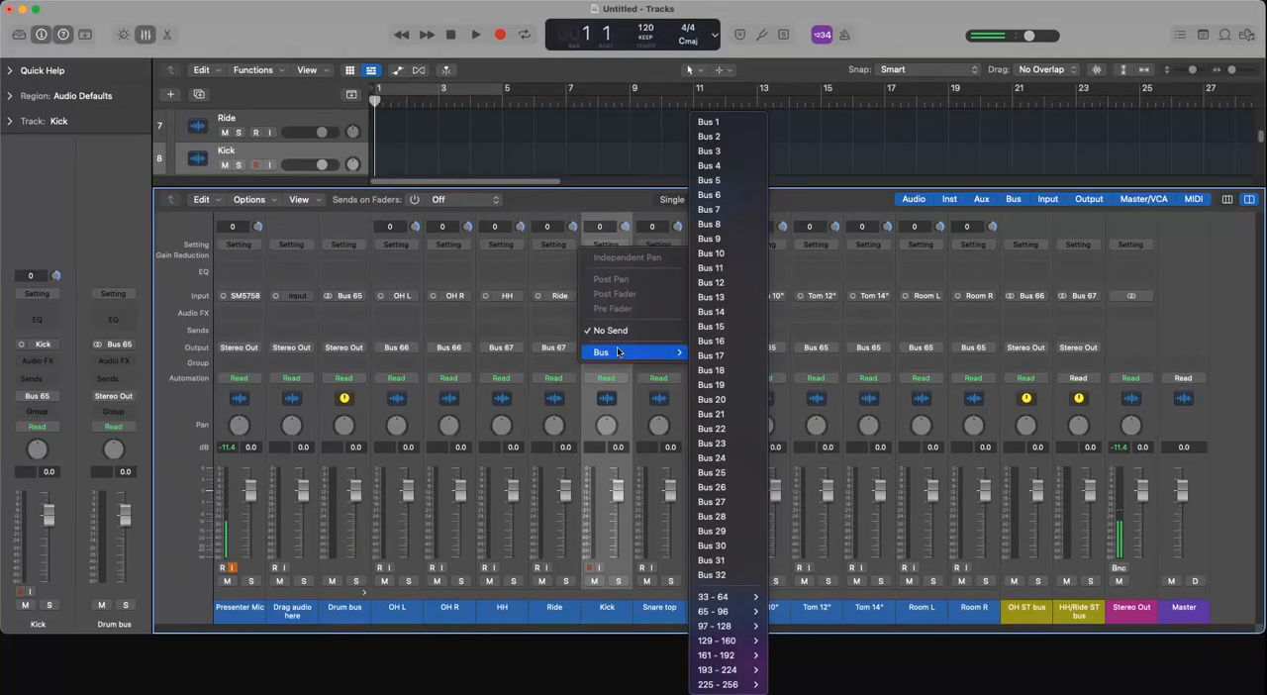
mouse_move(723, 611)
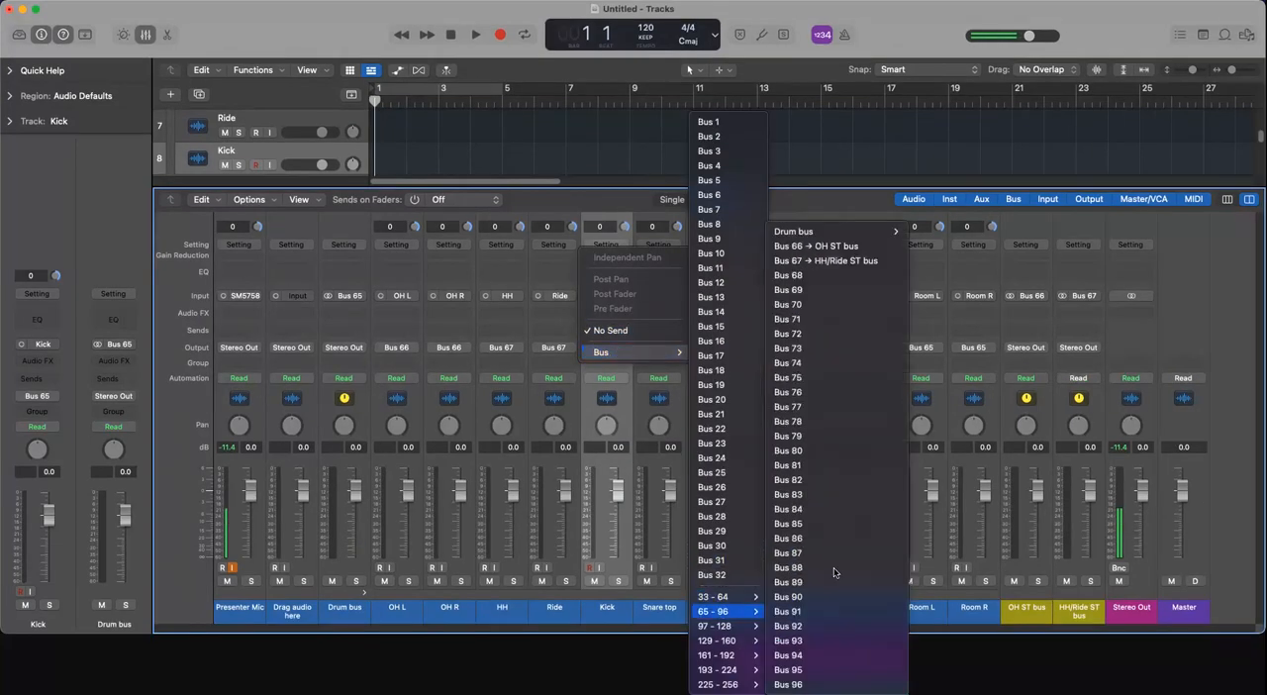
click(810, 277)
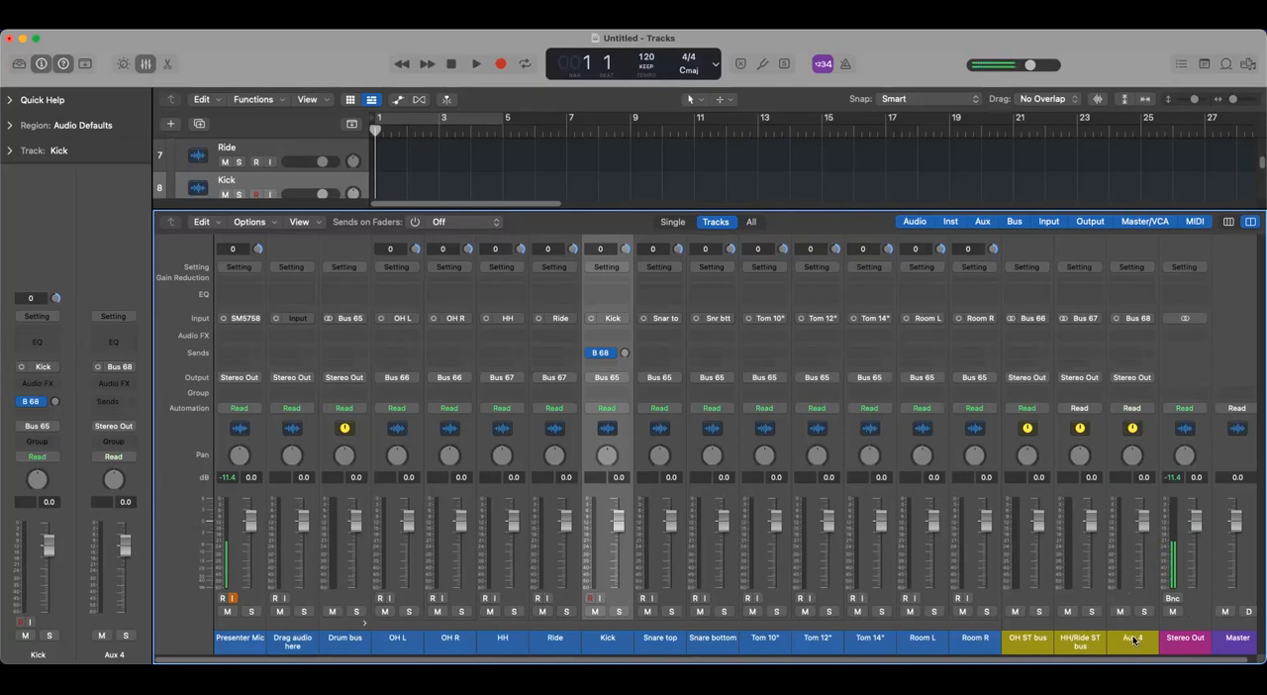
- Rename the new aux channel fed by Bus 68 as "Kick out"
double_click(1130, 638)
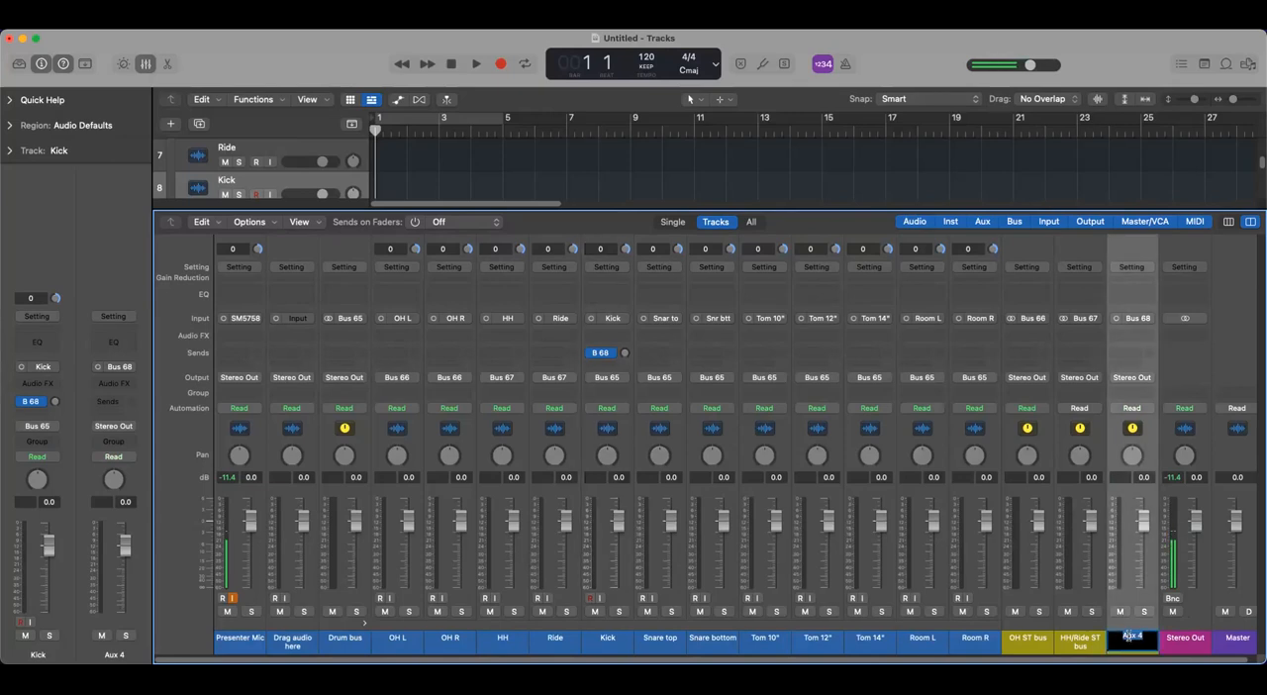
text(Kick out)
key(Return)
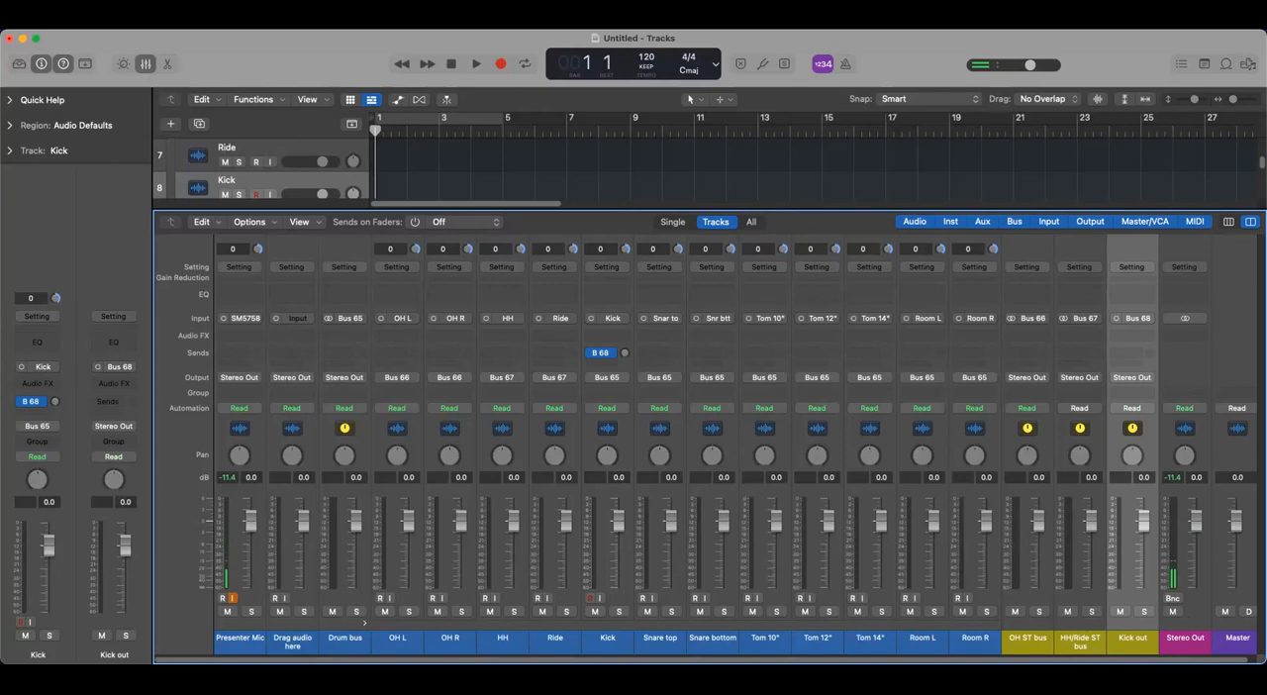
- Rename the original Kick channel as "Kick in"
click(608, 637)
click(617, 637)
text(in)
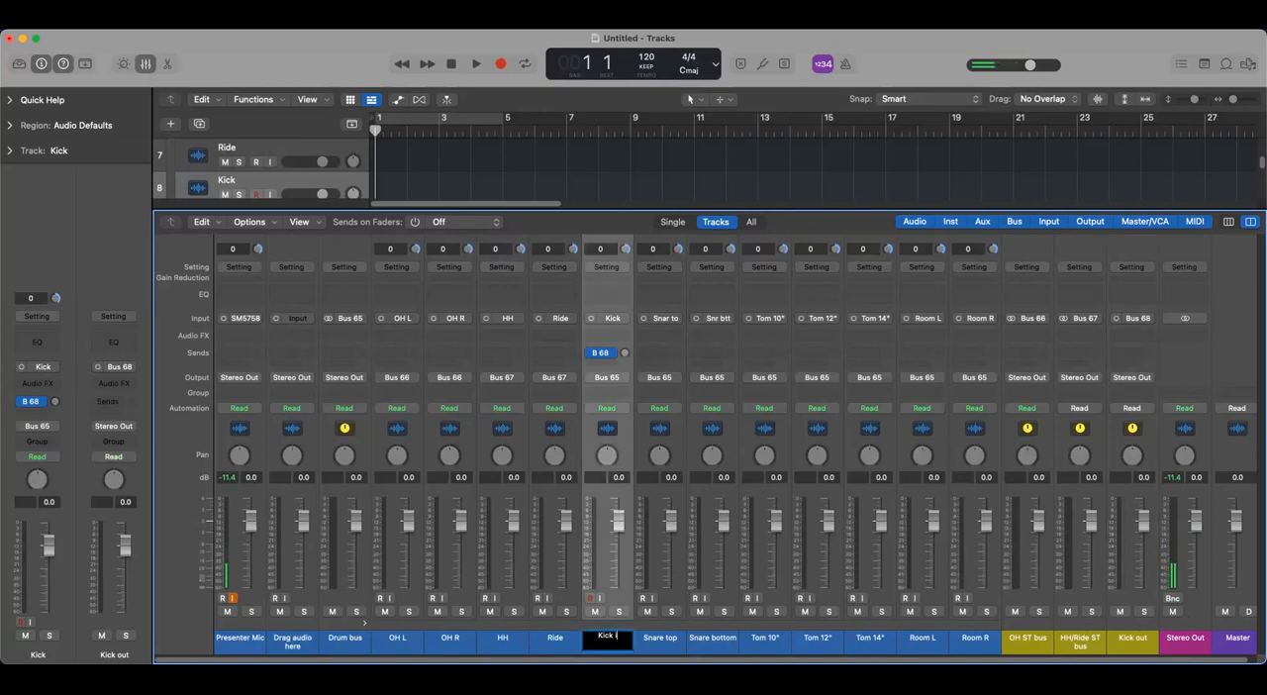
key(Return)
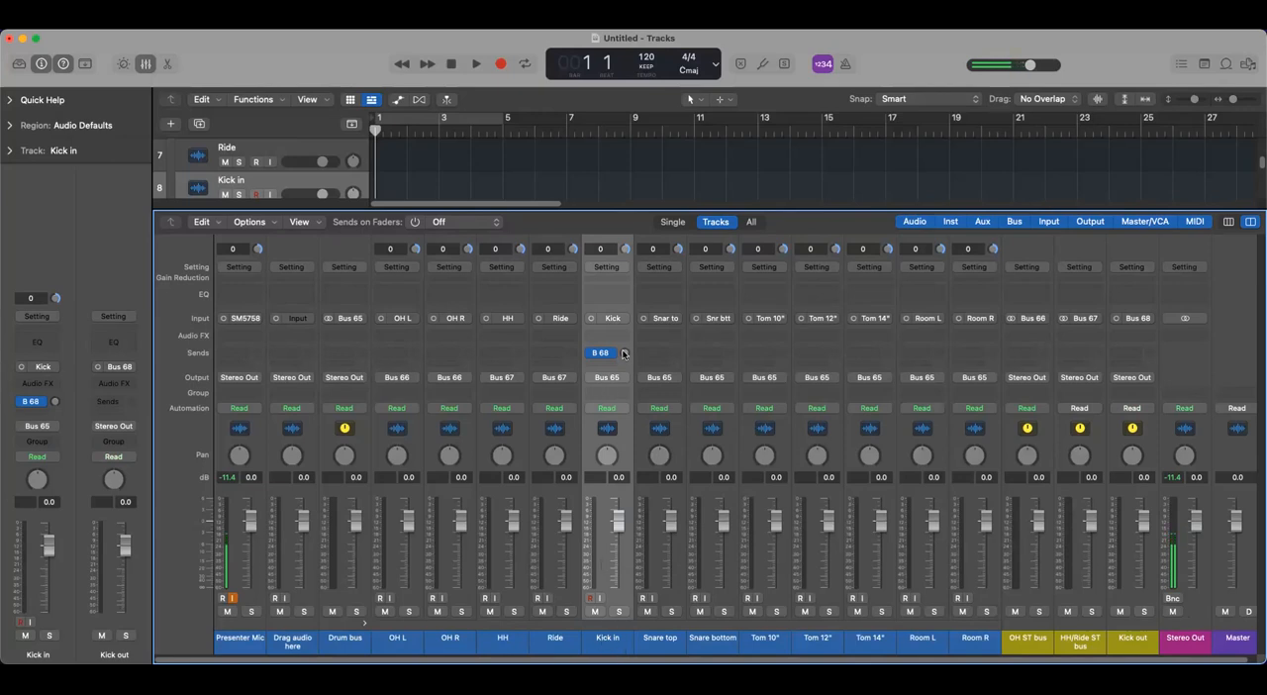
- Set the Kick in channel's Bus 68 send to Pre Fader and create a track for the Kick out channel
click(1129, 639)
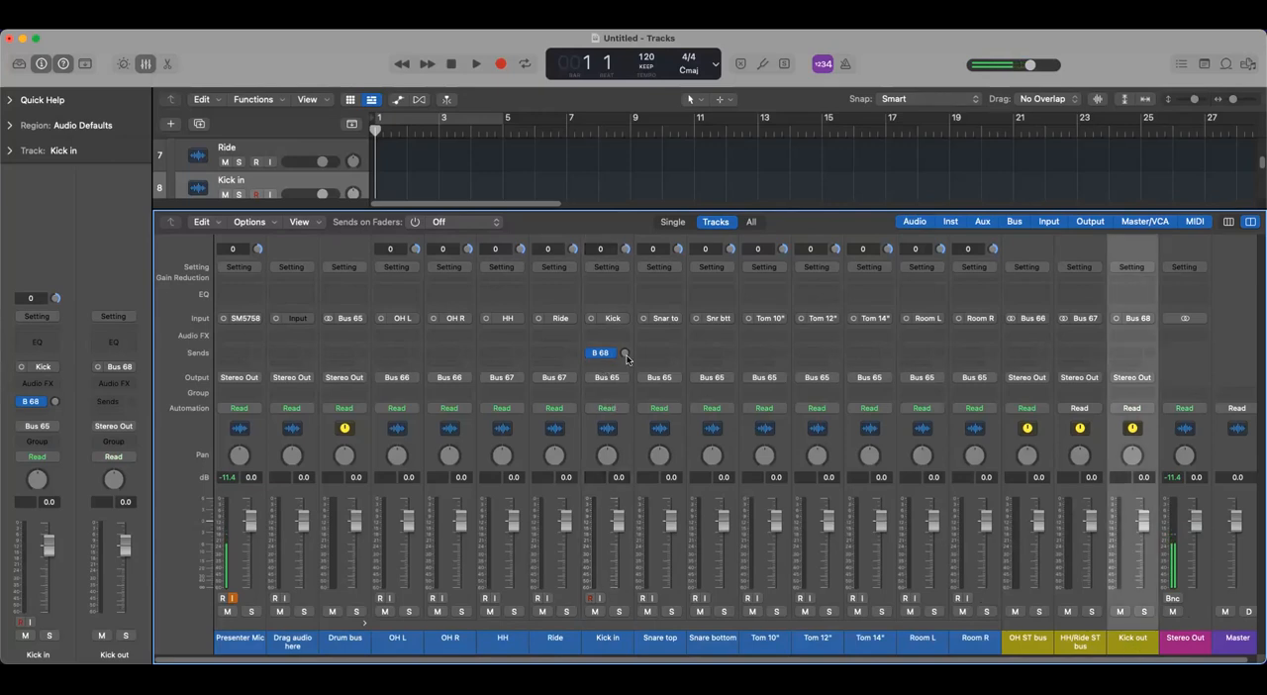
mouse_move(625, 353)
mouse_down()
mouse_move(625, 386)
mouse_move(625, 356)
mouse_up()
drag(624, 352, 624, 350)
click(602, 352)
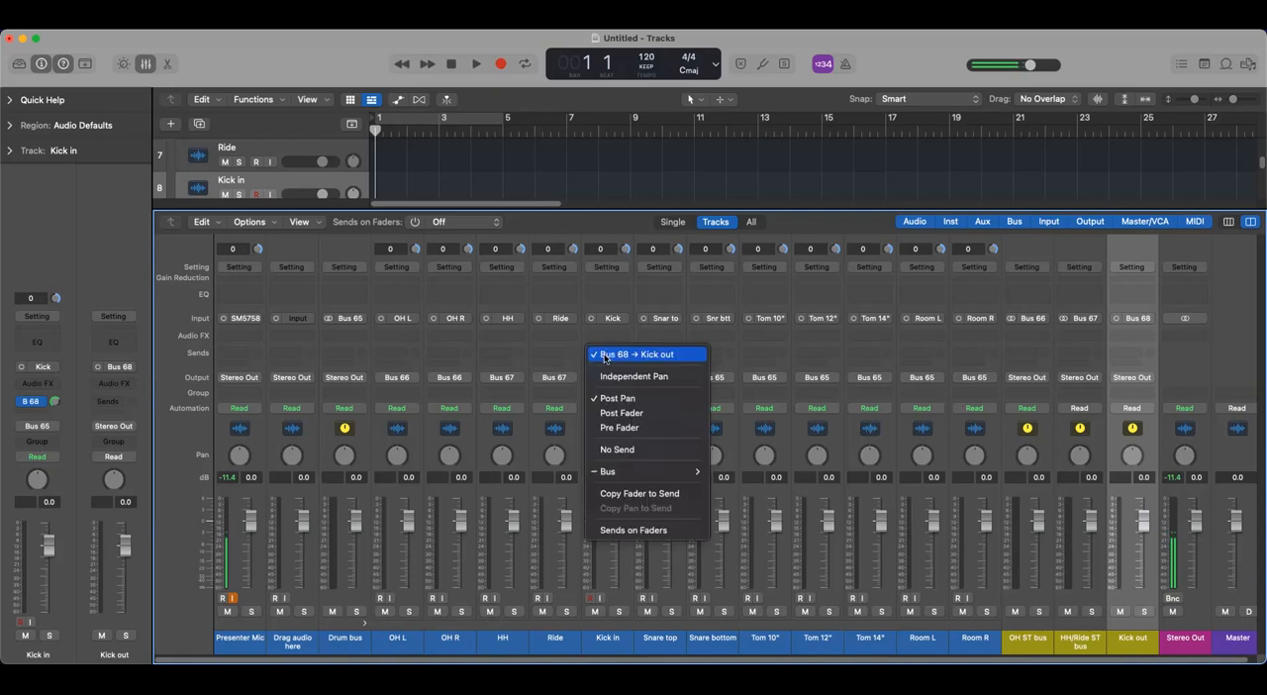
click(633, 428)
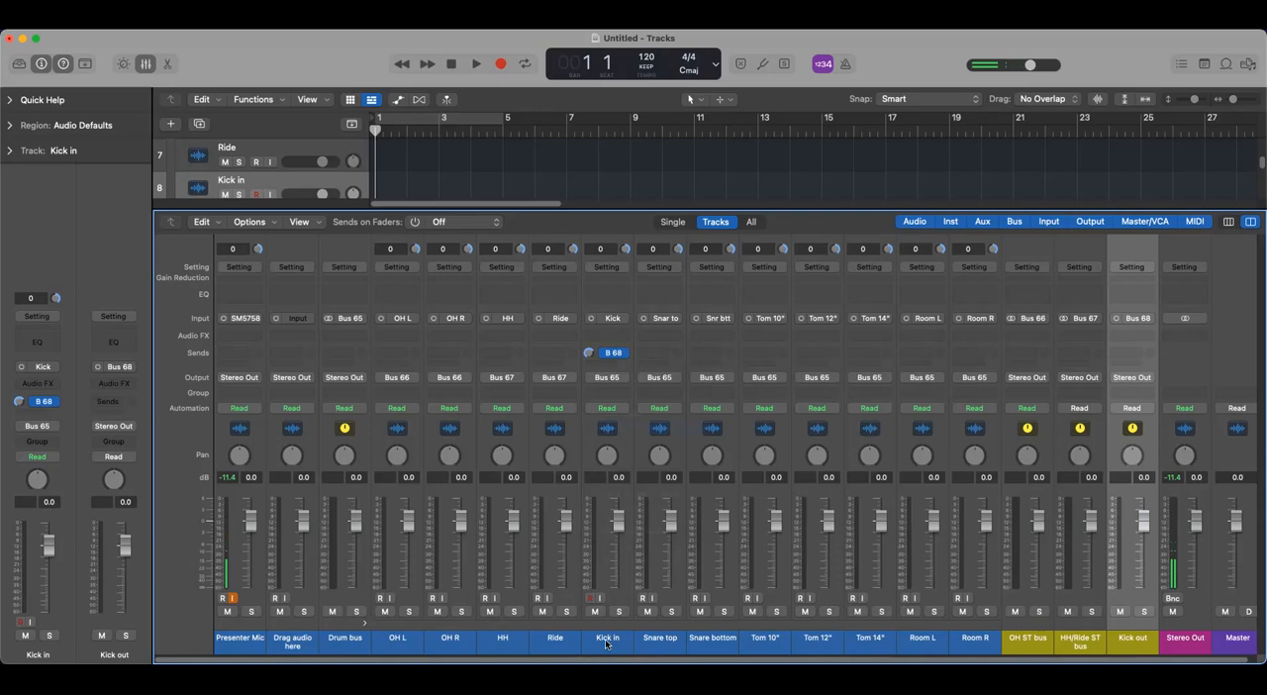
right_click(1130, 640)
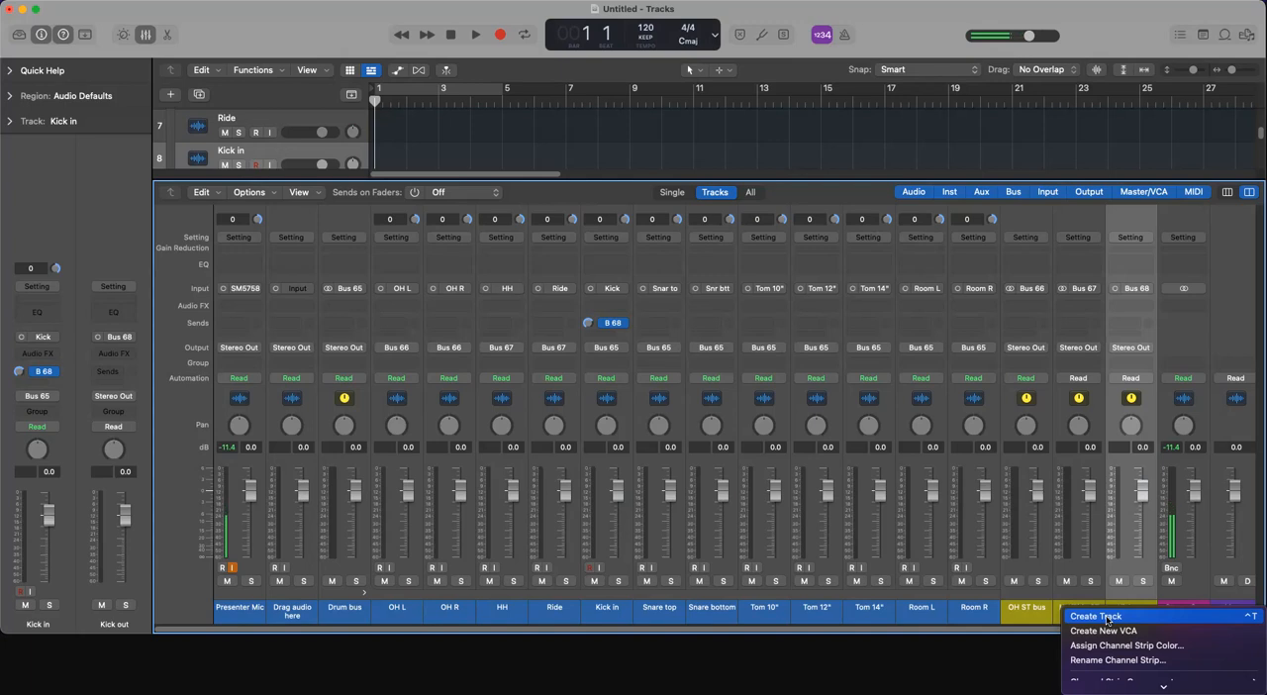
click(1107, 621)
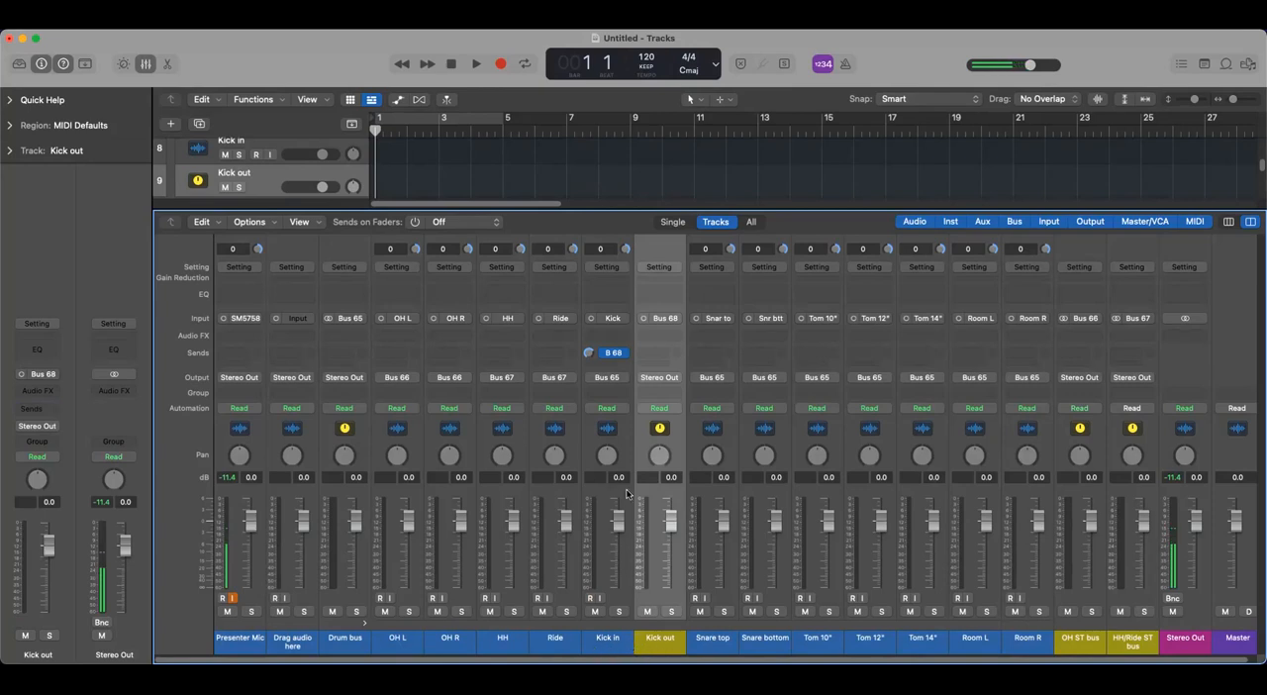
- Route the outputs of the Kick in and Kick out channels together to Bus 69
click(608, 644)
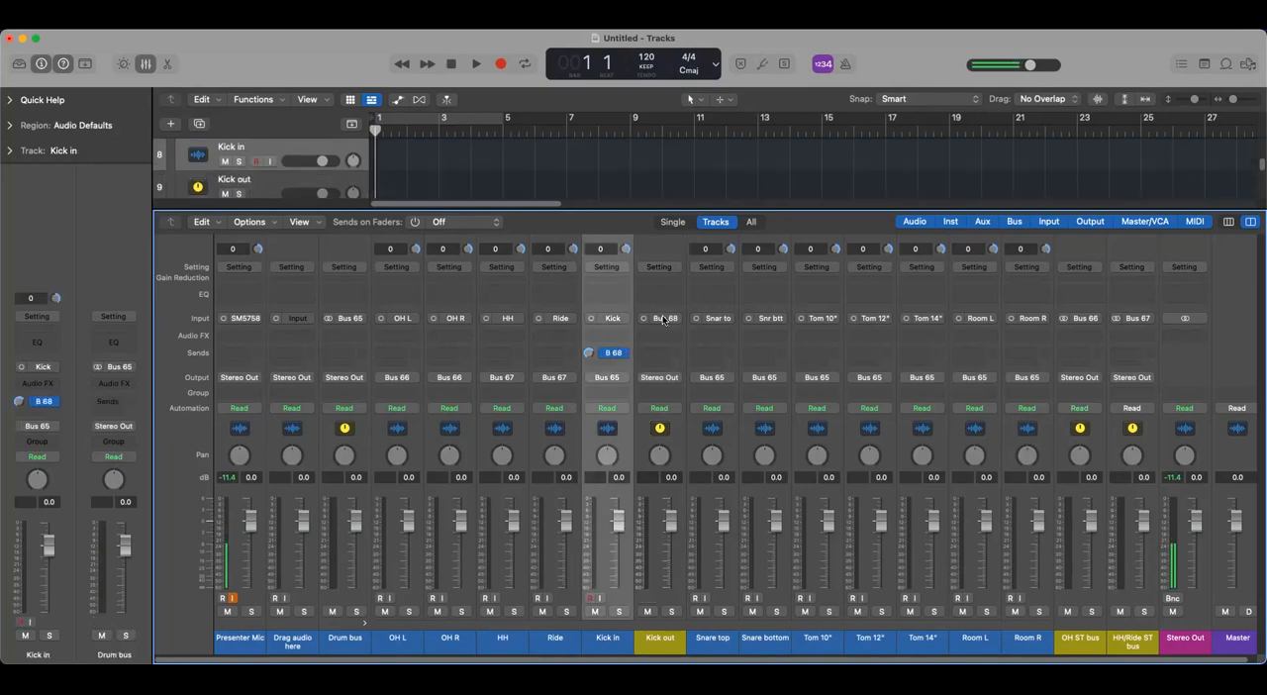
shift+click(654, 640)
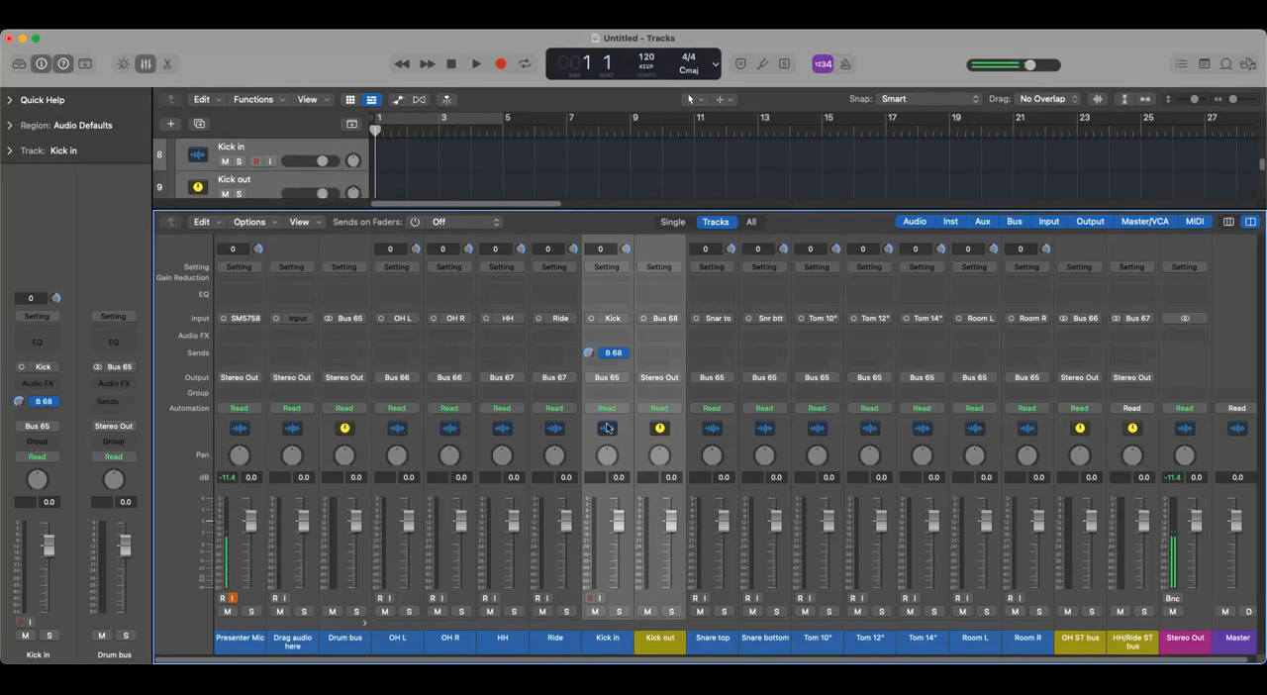
click(675, 381)
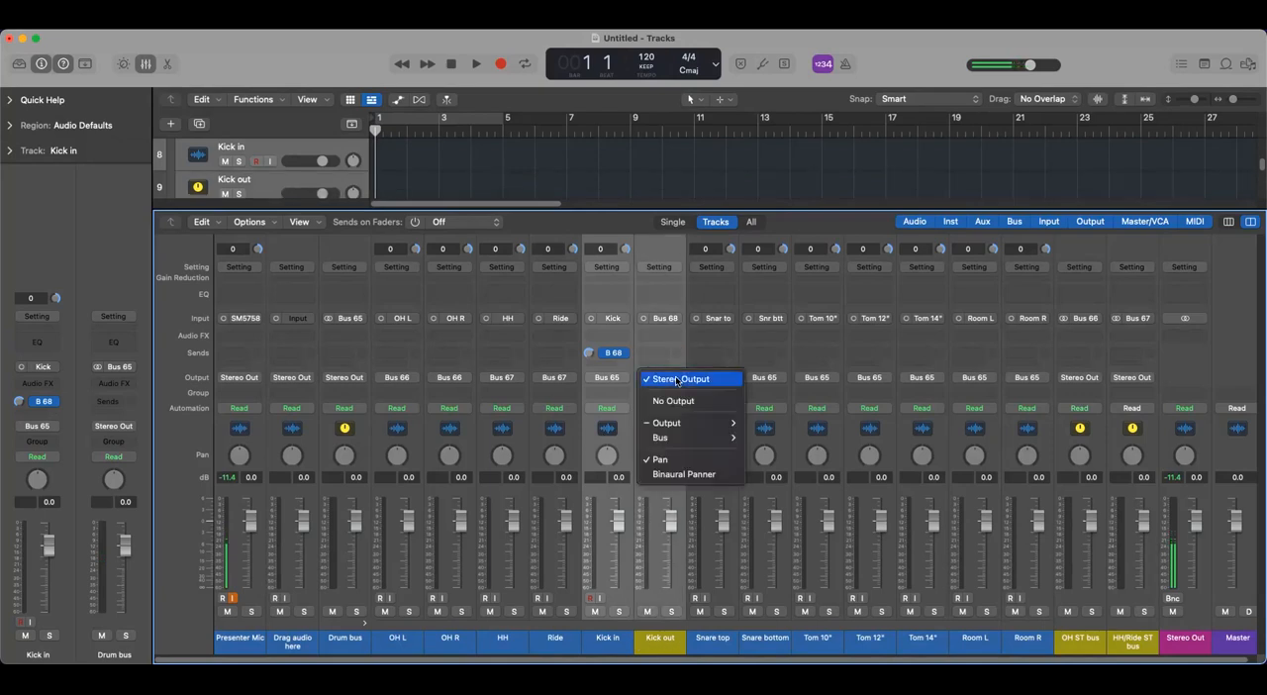
mouse_move(689, 424)
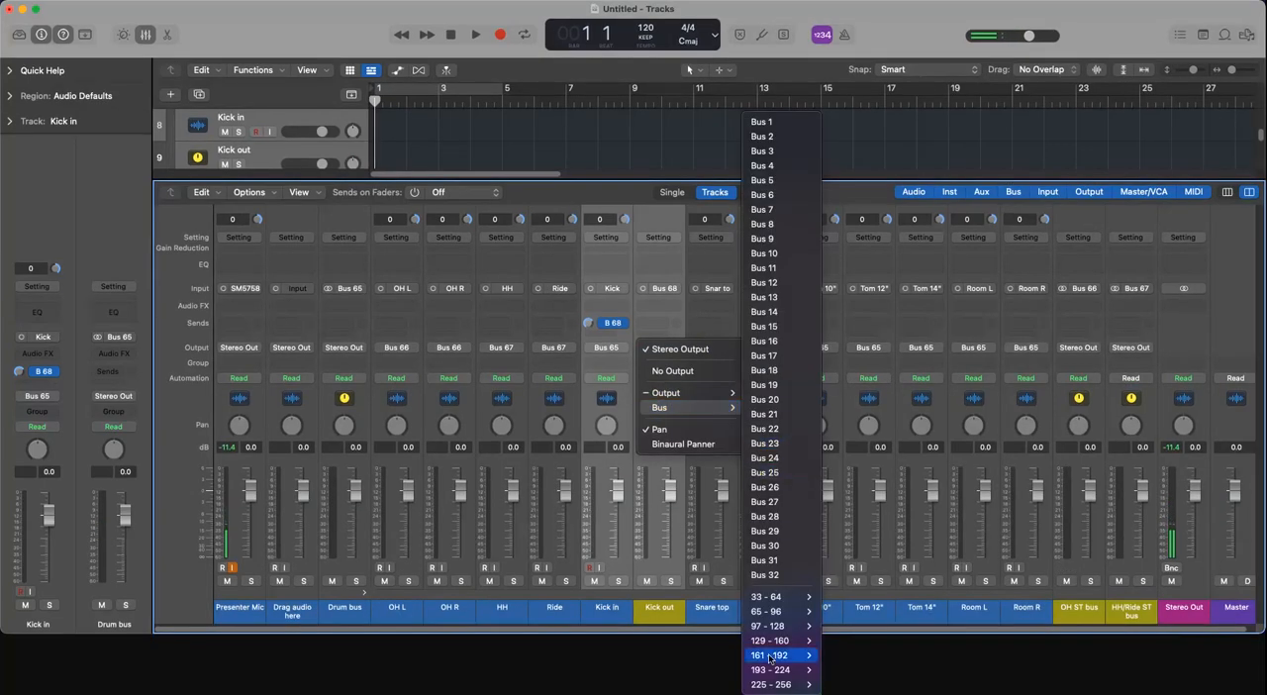
mouse_move(772, 612)
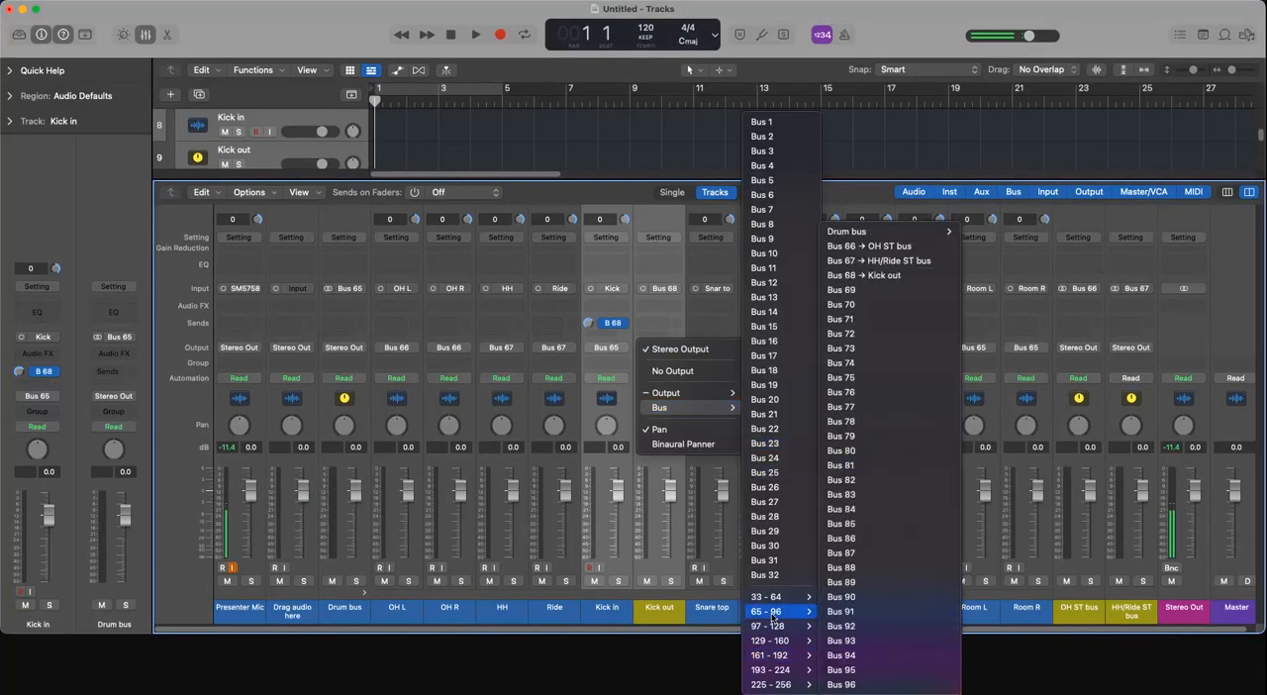
click(872, 290)
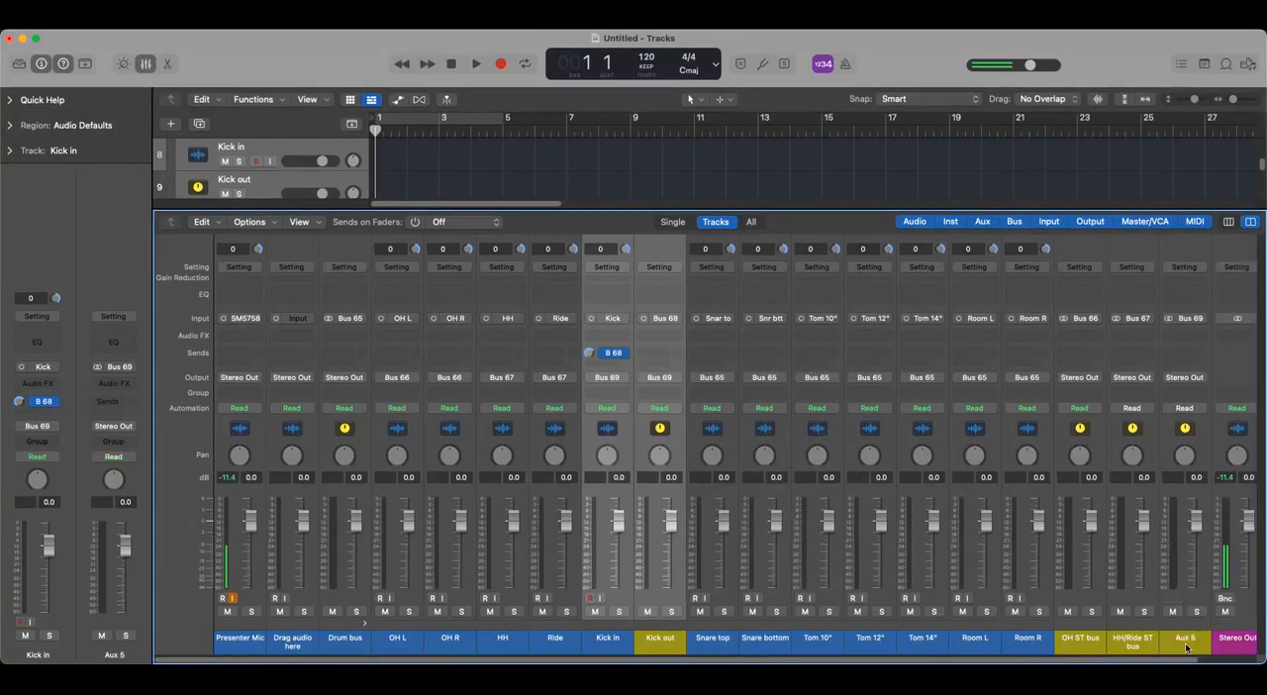
- Rename the new aux channel fed by Bus 69 as "Kick bus" and switch its input format to mono
double_click(1185, 641)
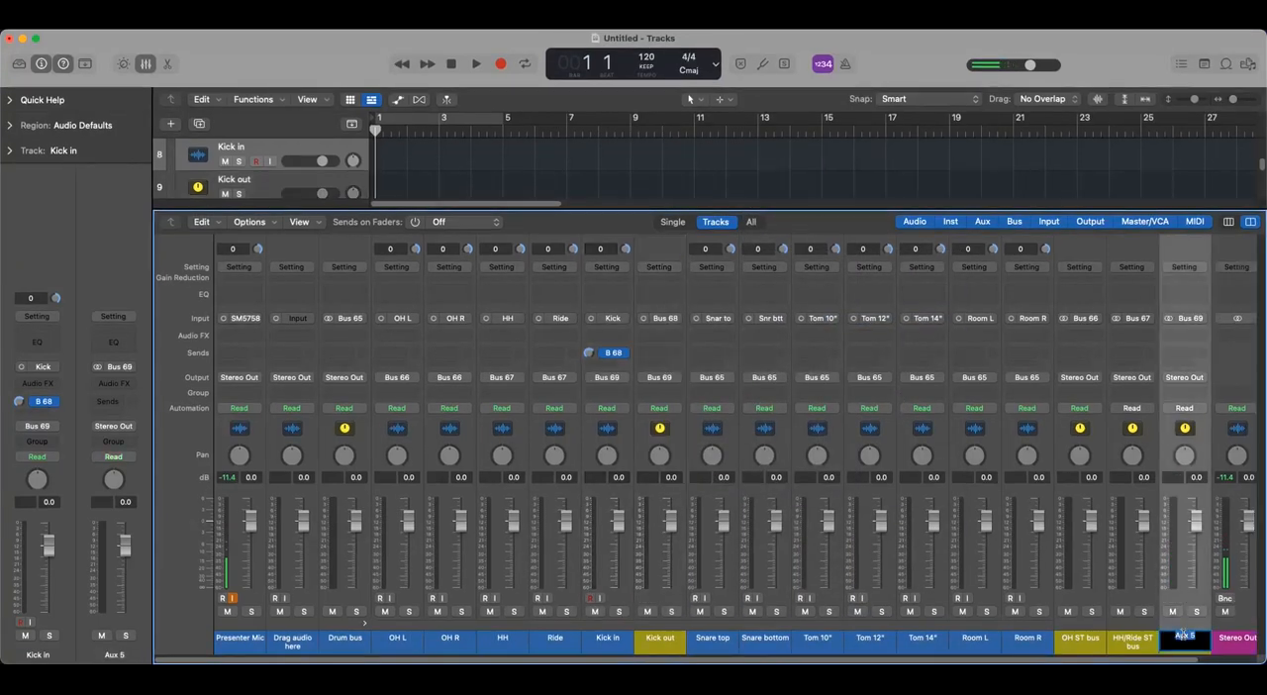
text(Kick bus)
key(Return)
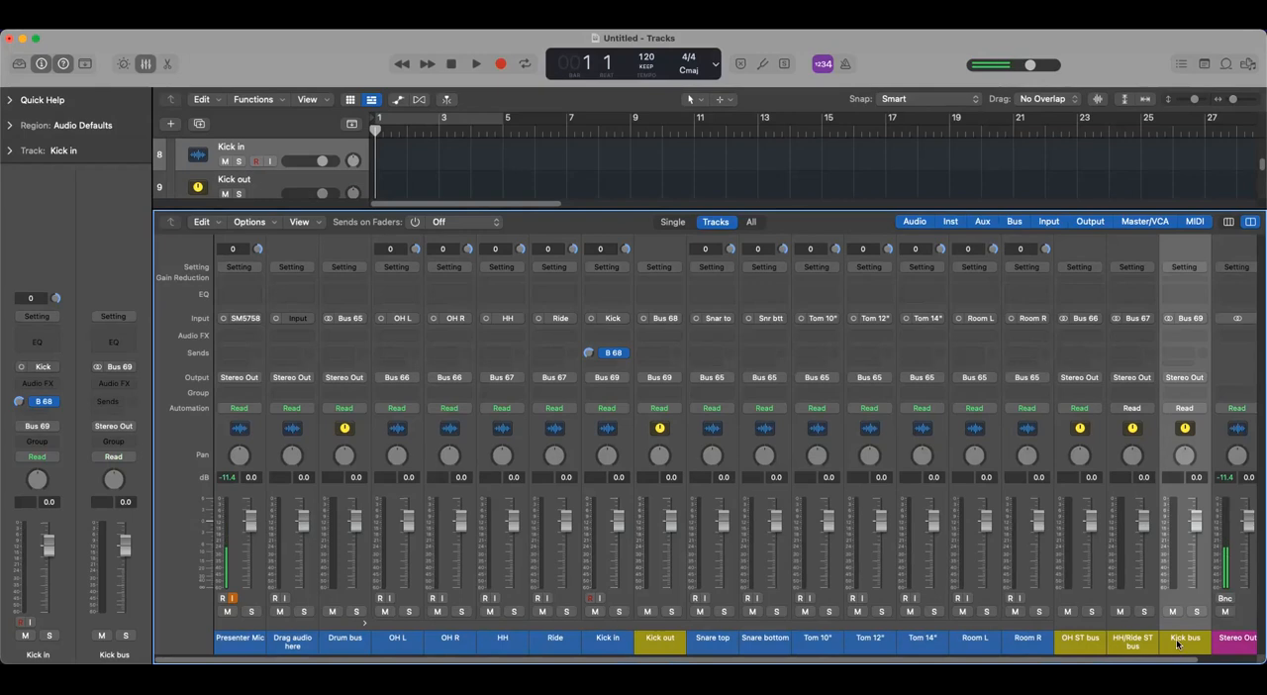
click(1169, 322)
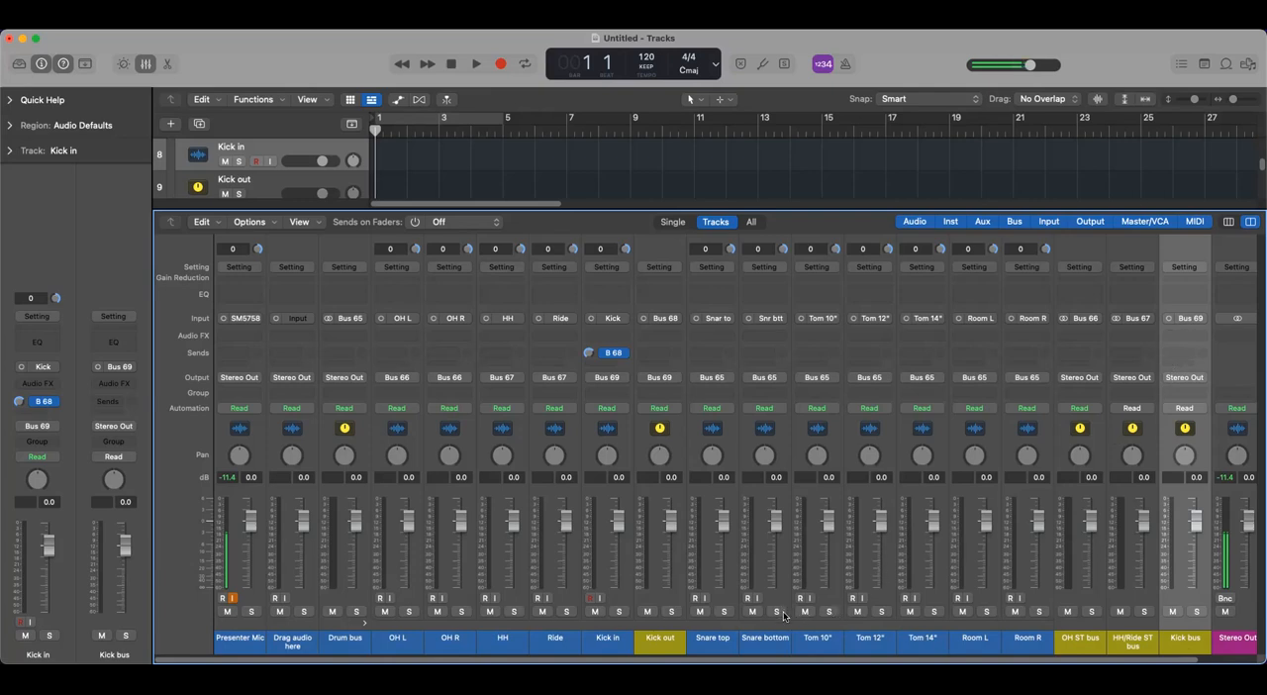
- Route the outputs of the Snare top and Snare bottom channels together to Bus 70
click(724, 643)
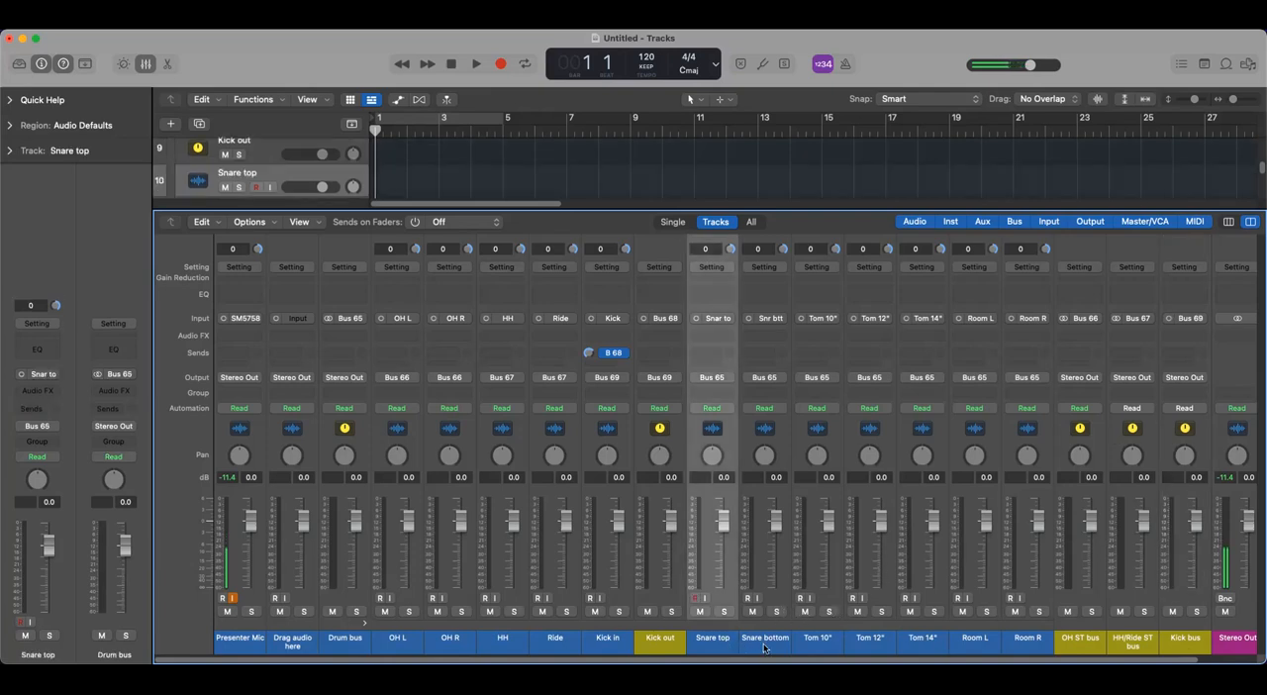
shift+click(765, 643)
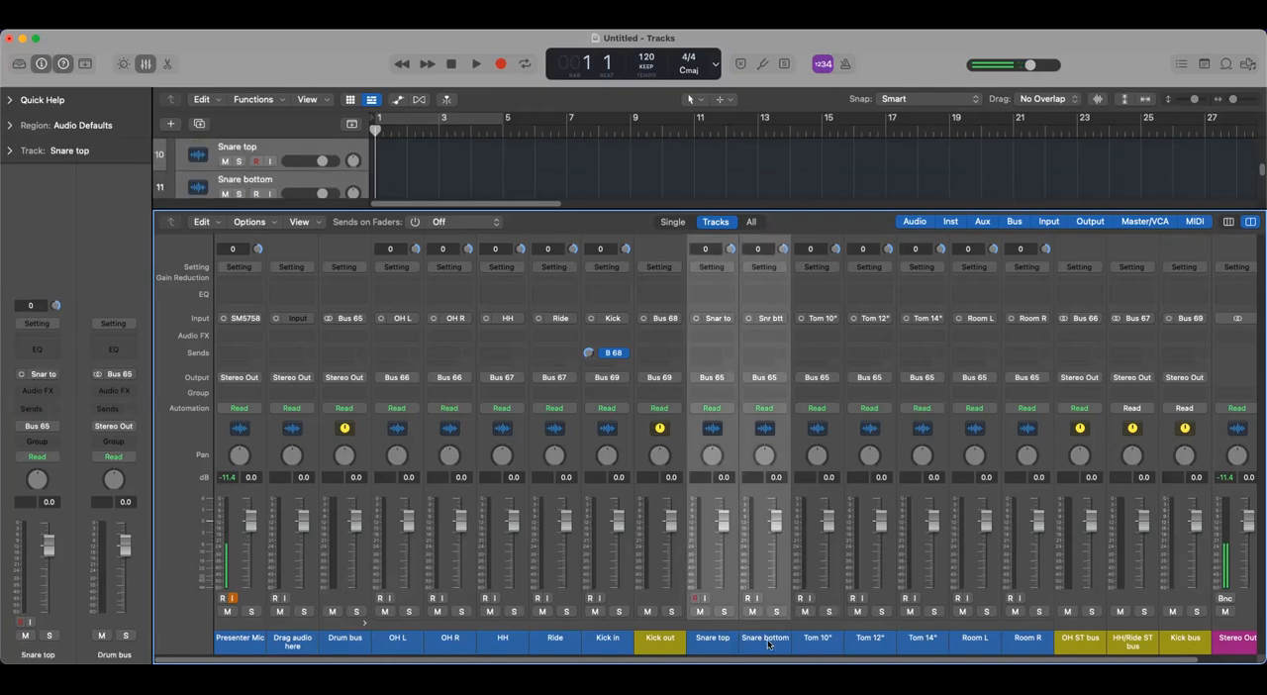
click(713, 378)
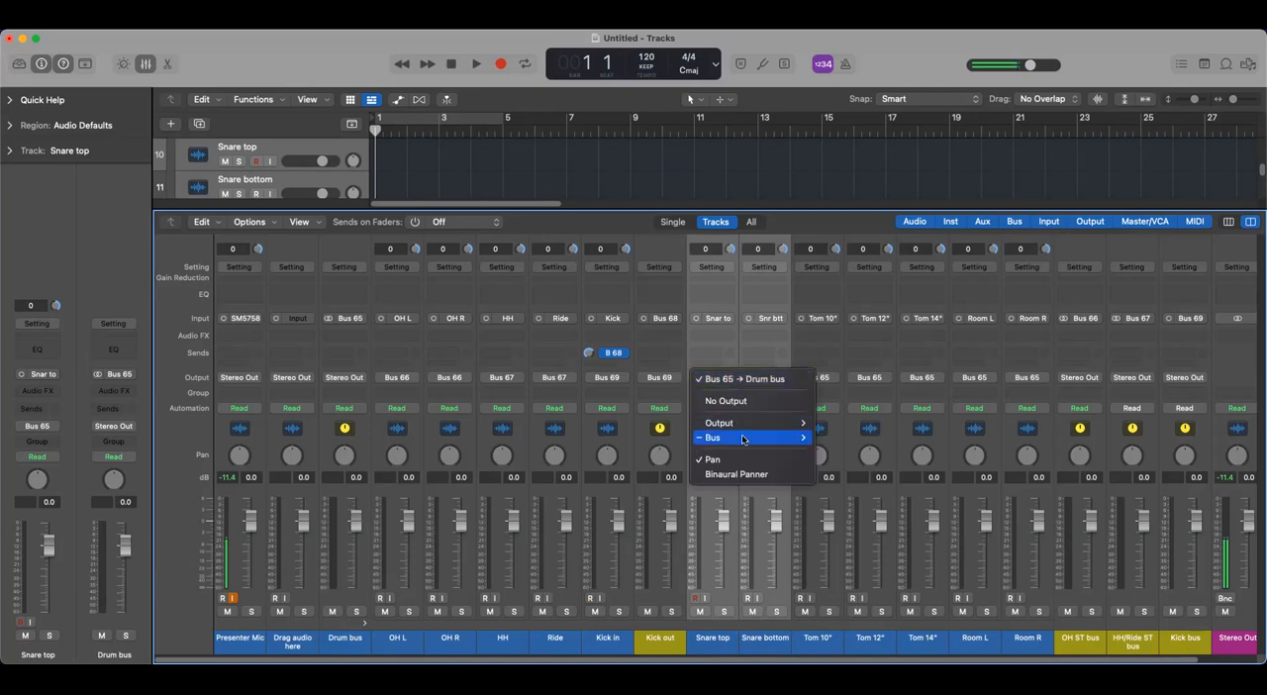
mouse_move(748, 437)
mouse_move(844, 599)
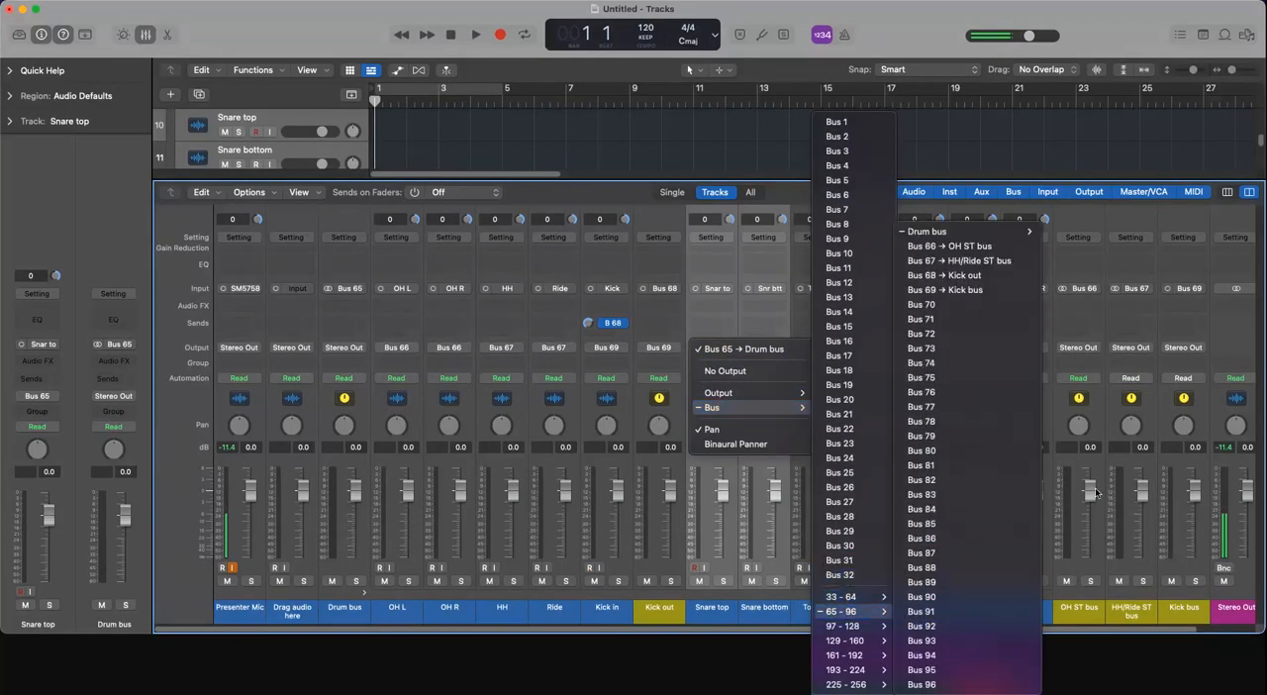
click(951, 309)
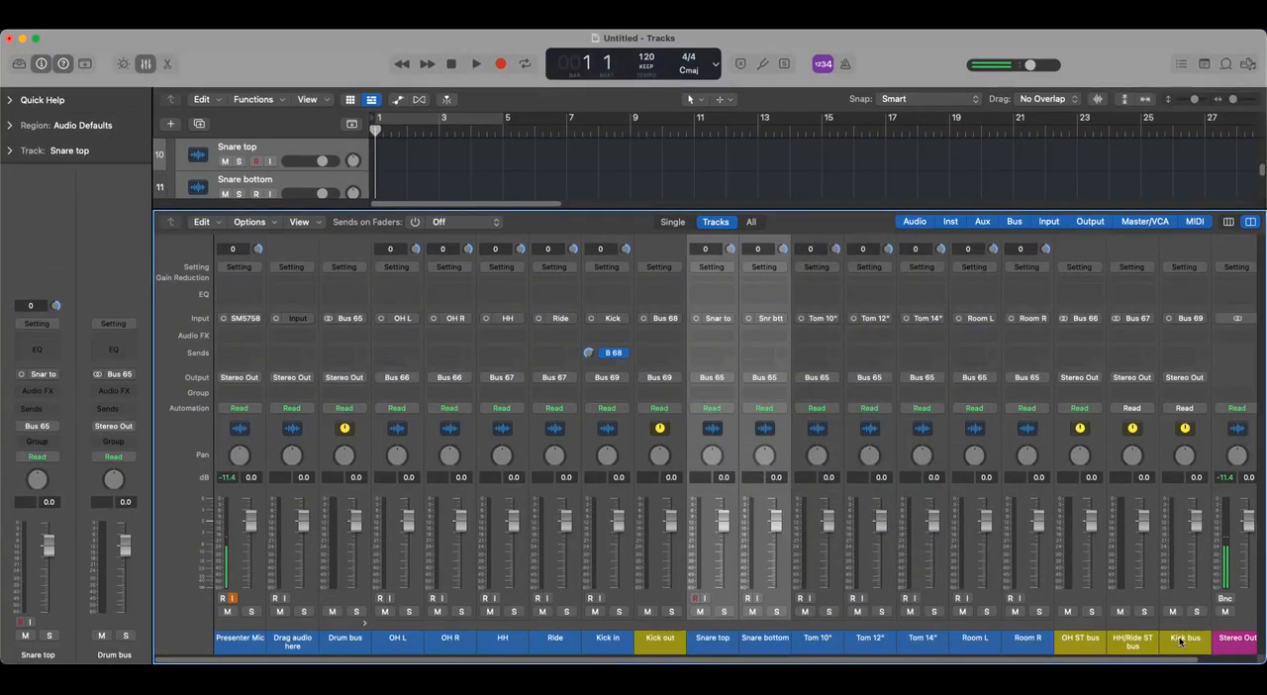
- Rename the new aux channel fed by Bus 70 as "Snare bus"
drag(1052, 662, 1130, 645)
double_click(1126, 637)
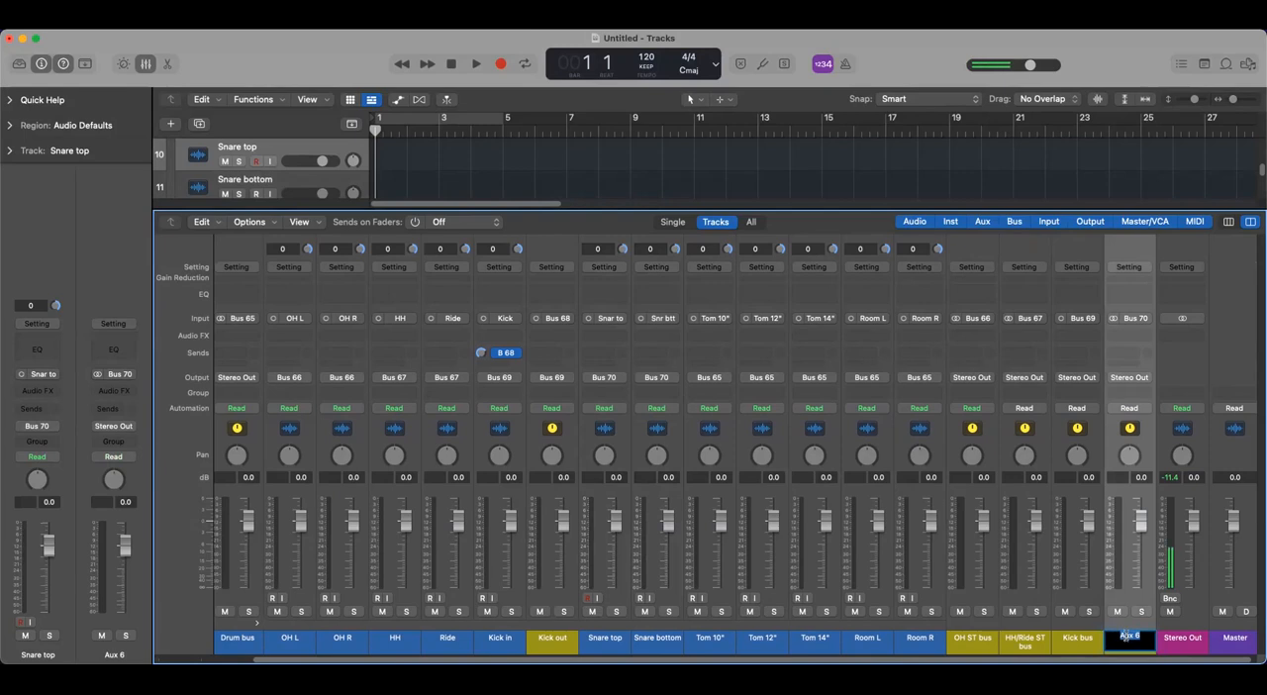
text(Snare bus)
key(Return)
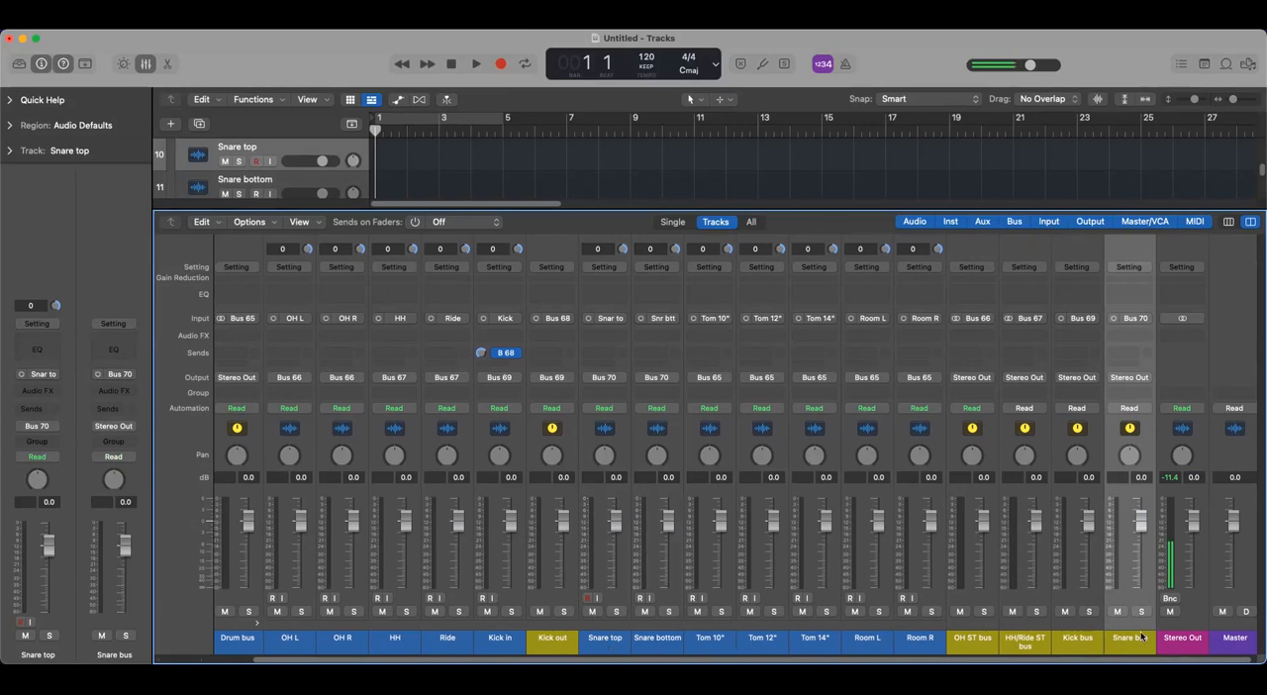
- Route the outputs of the Tom 10", Tom 12" and Tom 14" channels together to Bus 71
click(706, 639)
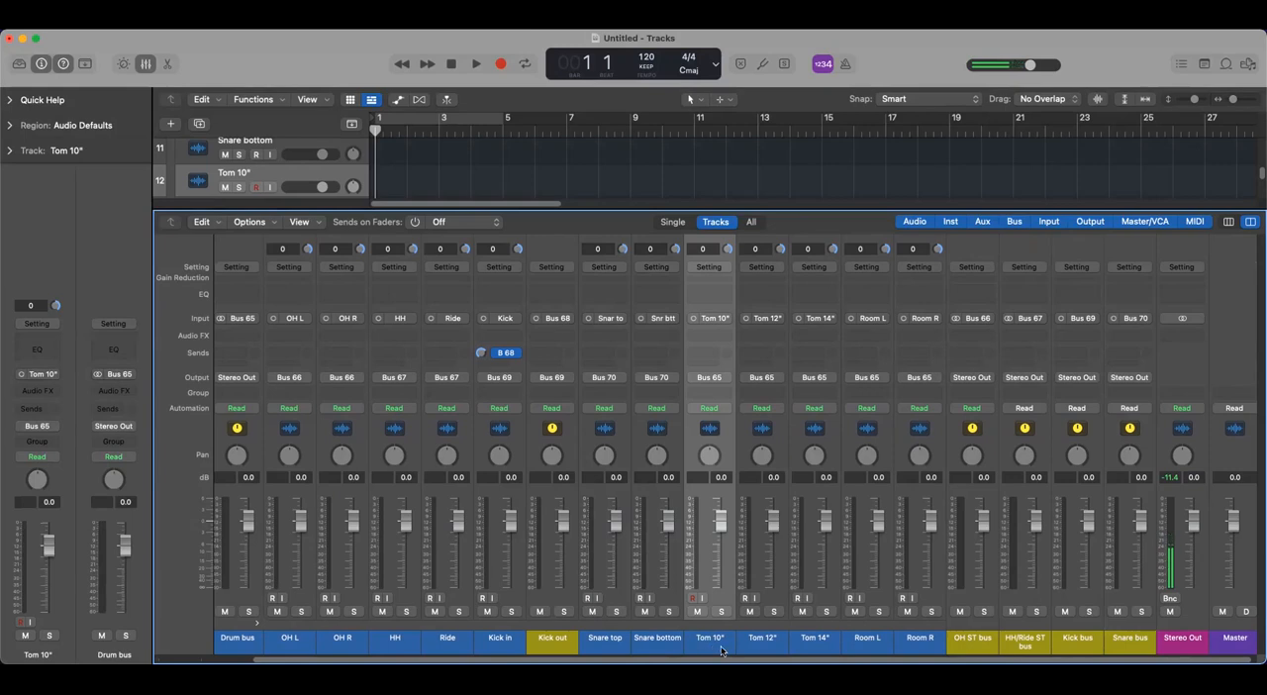
shift+click(756, 647)
shift+click(813, 649)
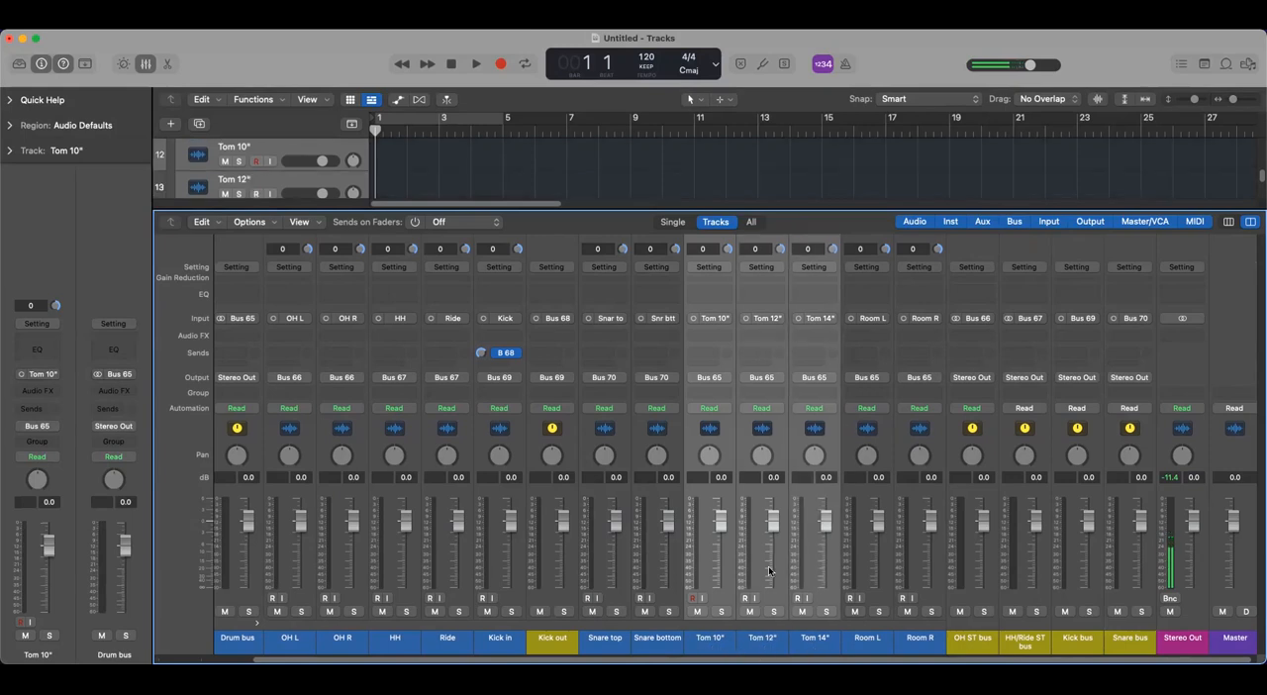
click(725, 378)
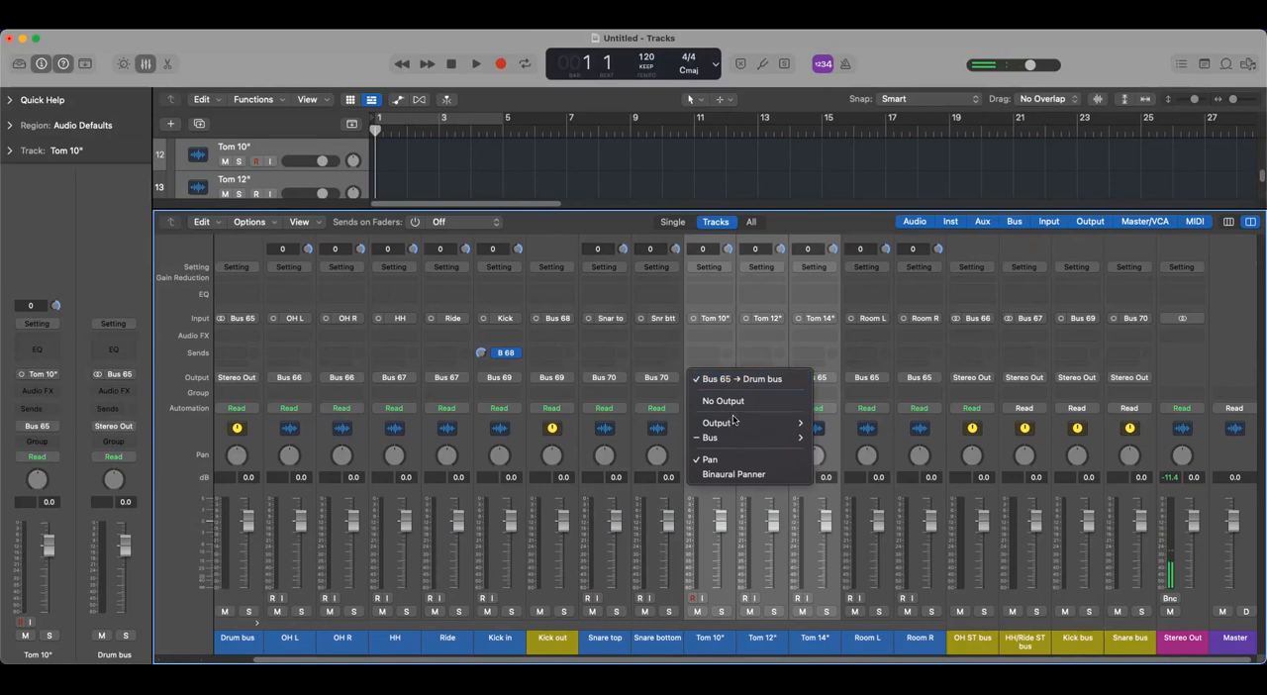
mouse_move(753, 437)
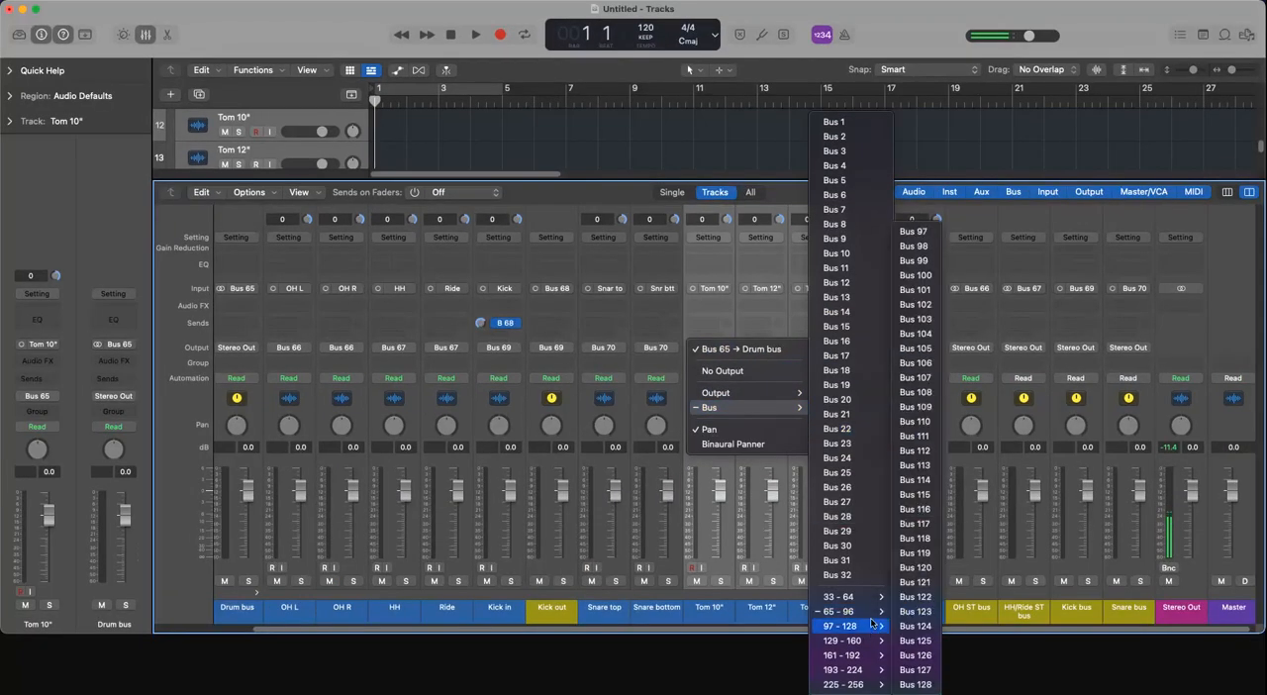
mouse_move(872, 612)
click(919, 319)
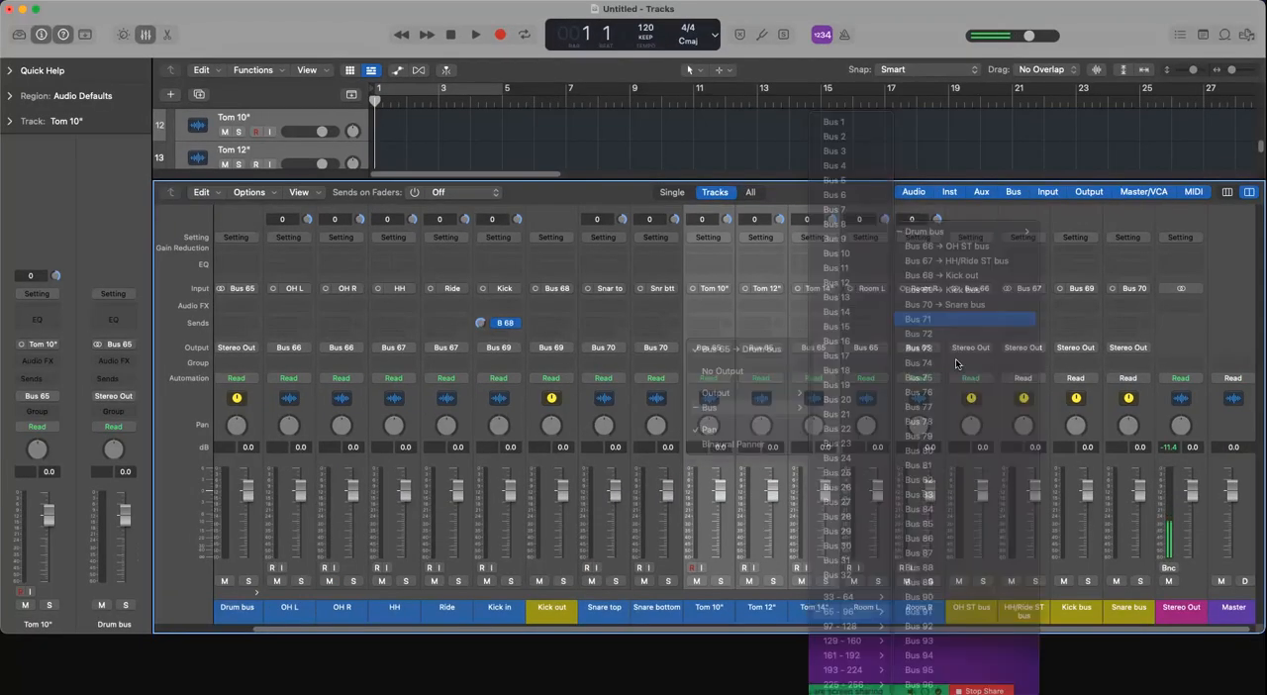
- Rename the new aux channel fed by Bus 71 as "Toms ST bus"
double_click(1180, 640)
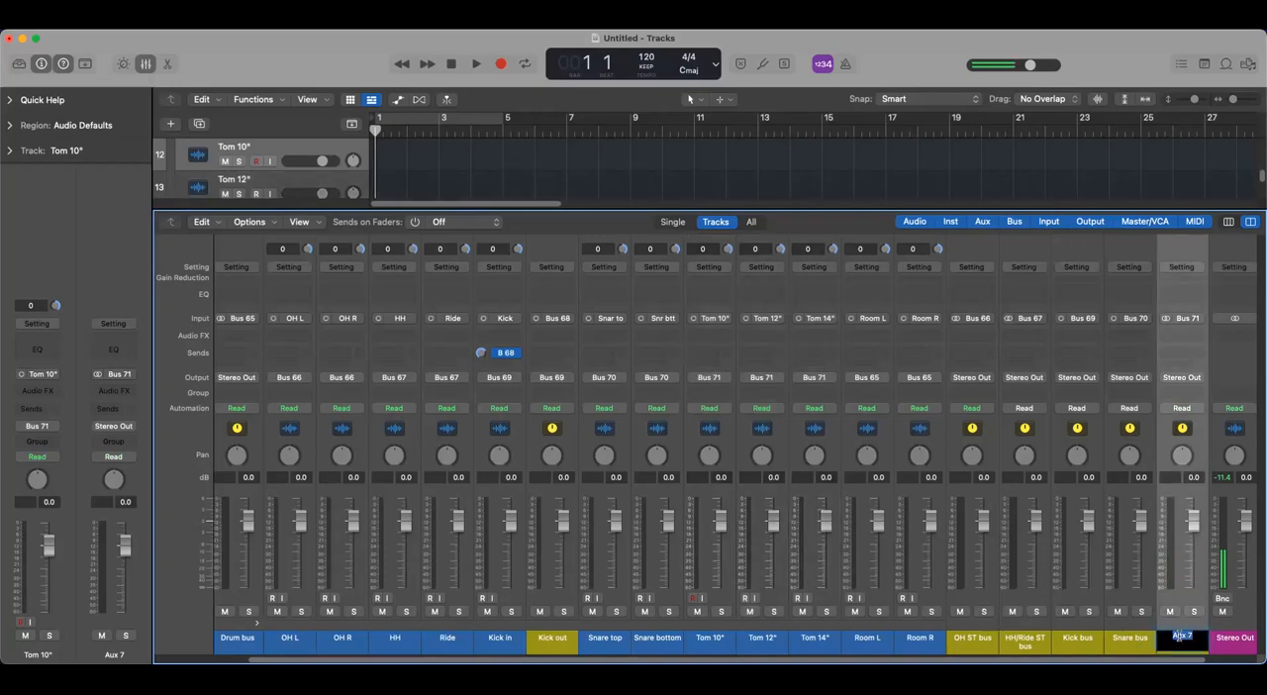
text(Toms ST bus)
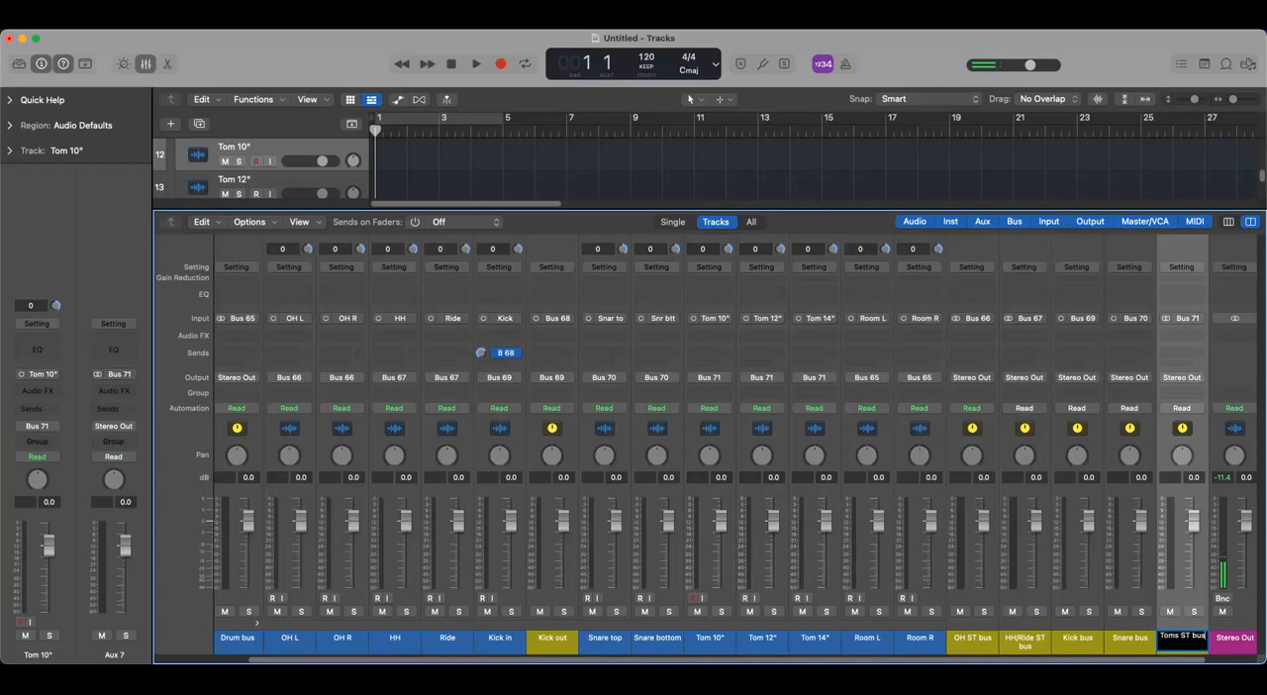
key(Return)
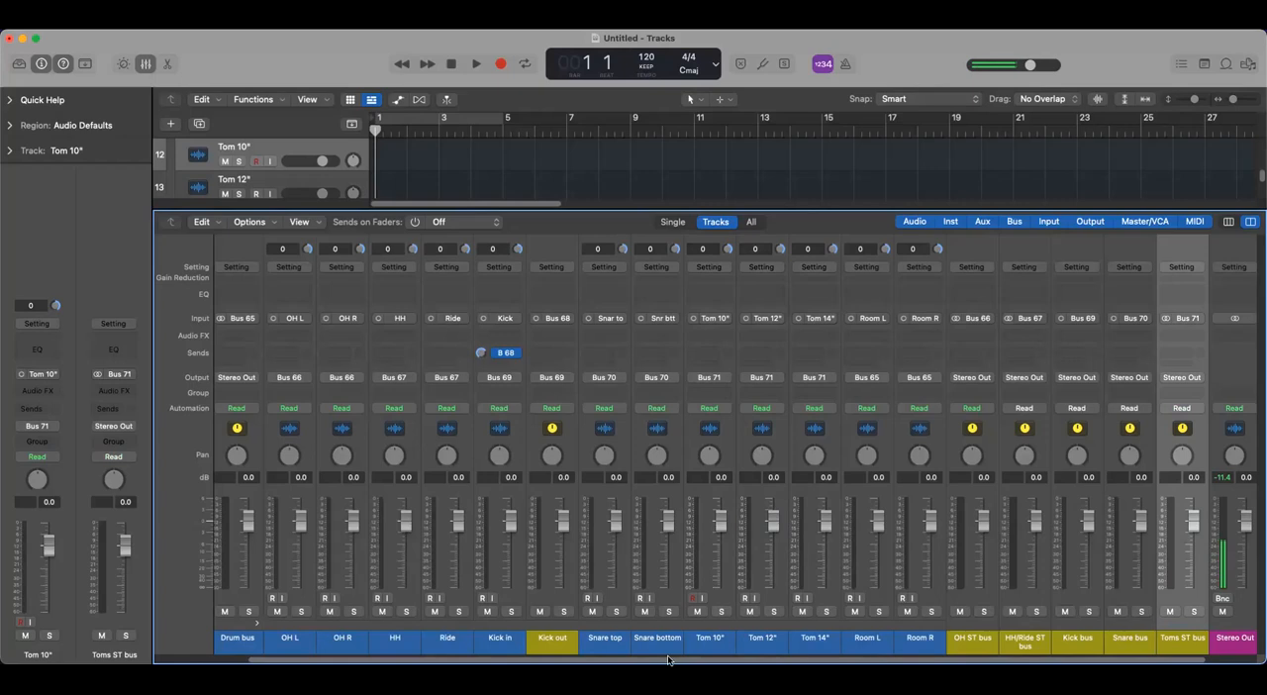
- Route the outputs of the Room L and Room R channels together to Bus 72
scroll(671, 661, right, 2)
click(813, 640)
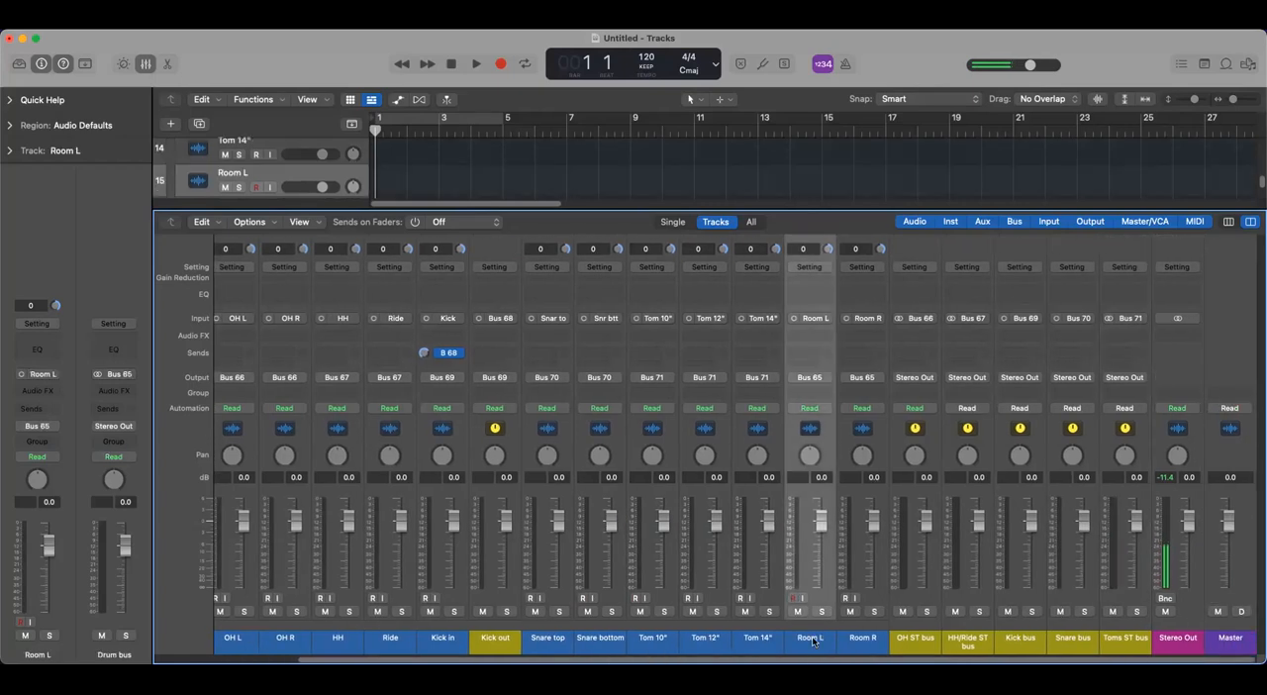
shift+click(872, 641)
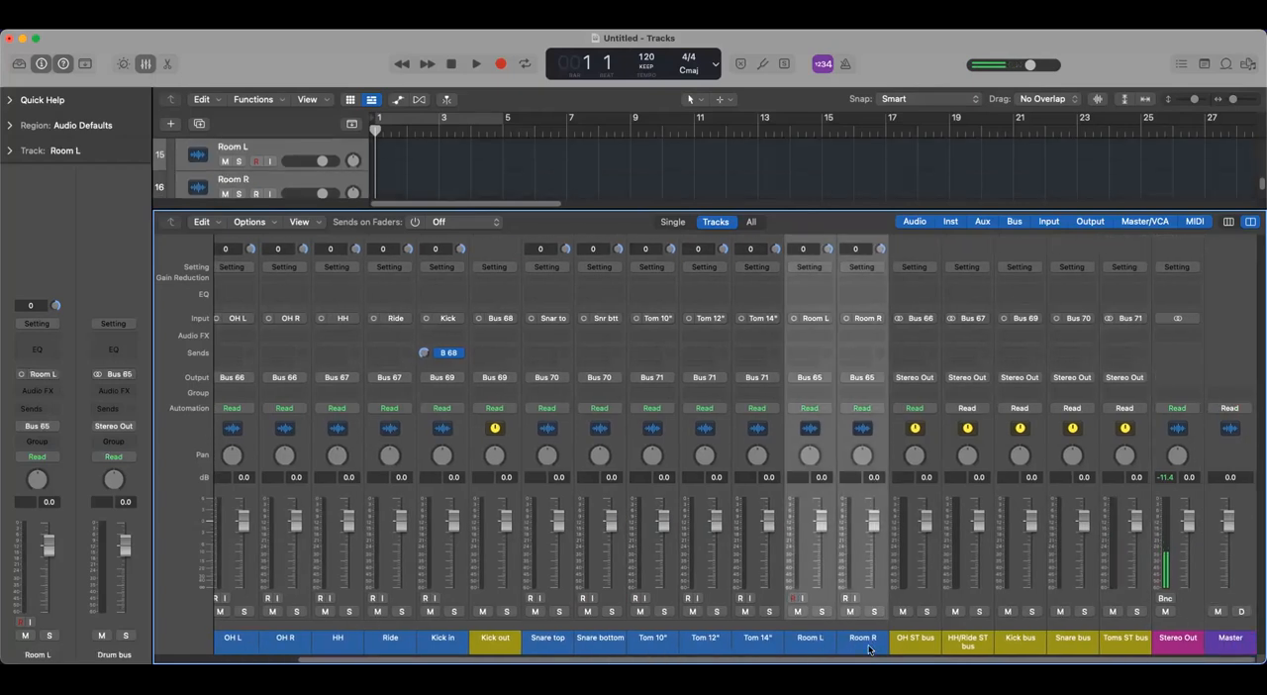
click(827, 377)
mouse_move(836, 439)
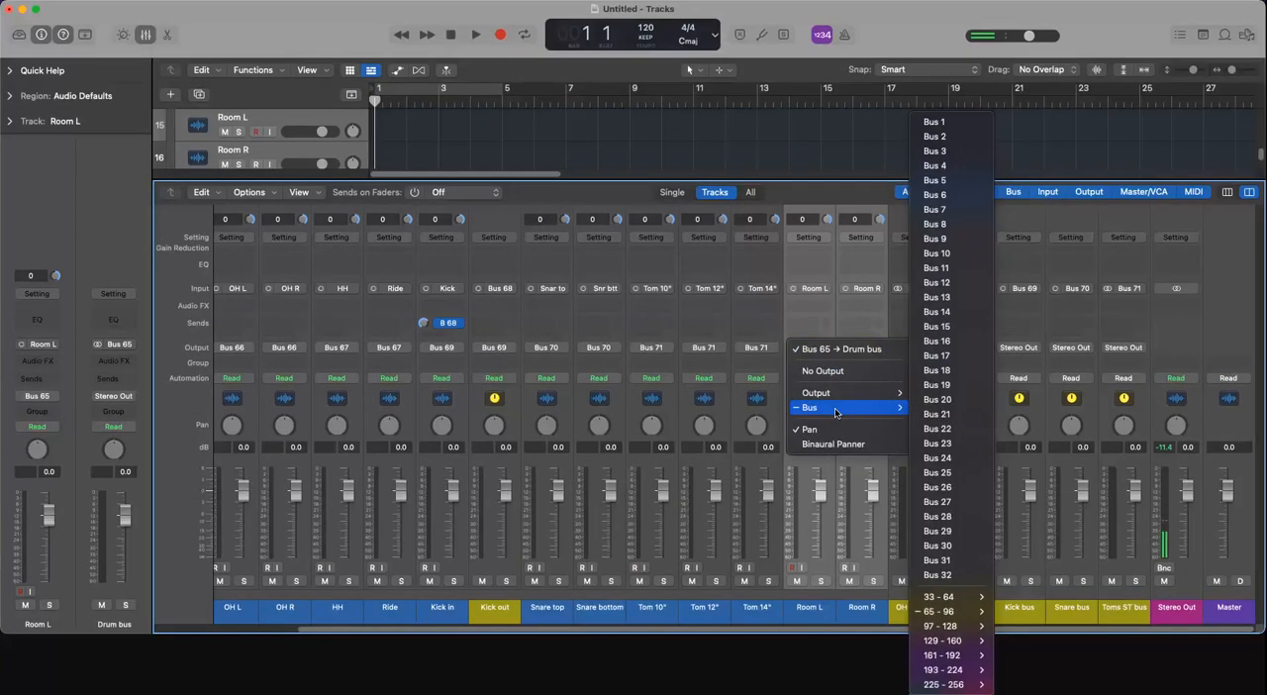
mouse_move(943, 600)
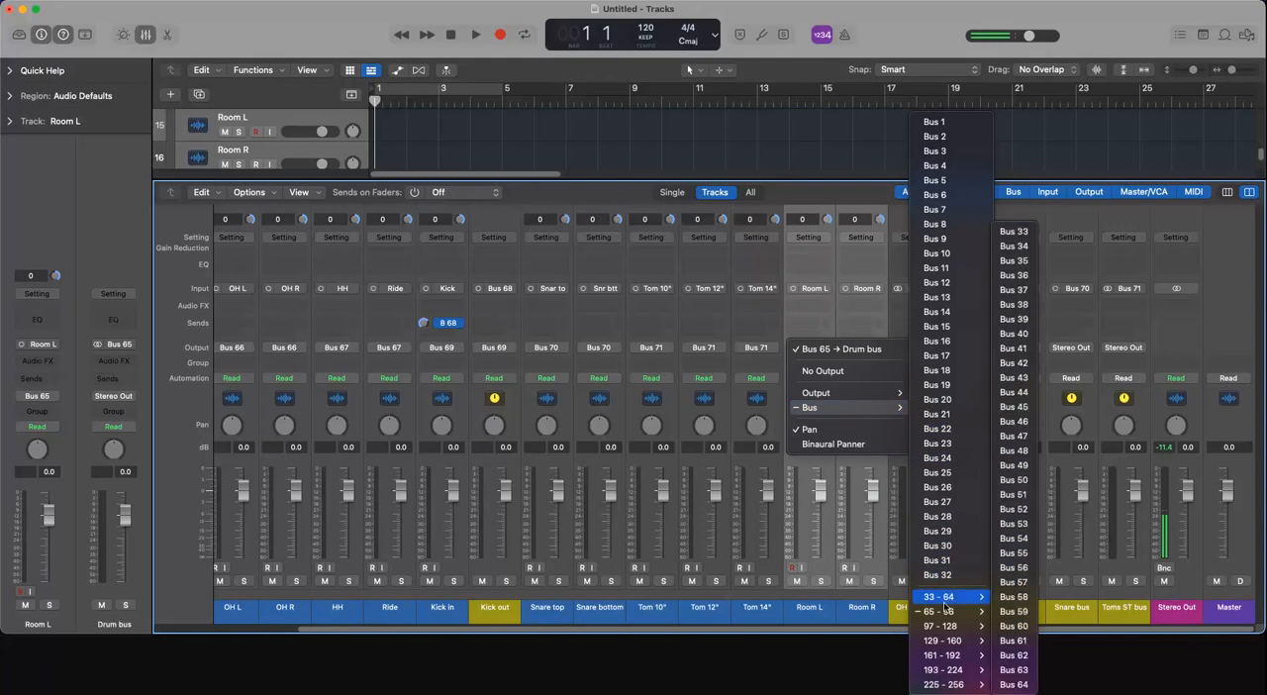
click(1037, 337)
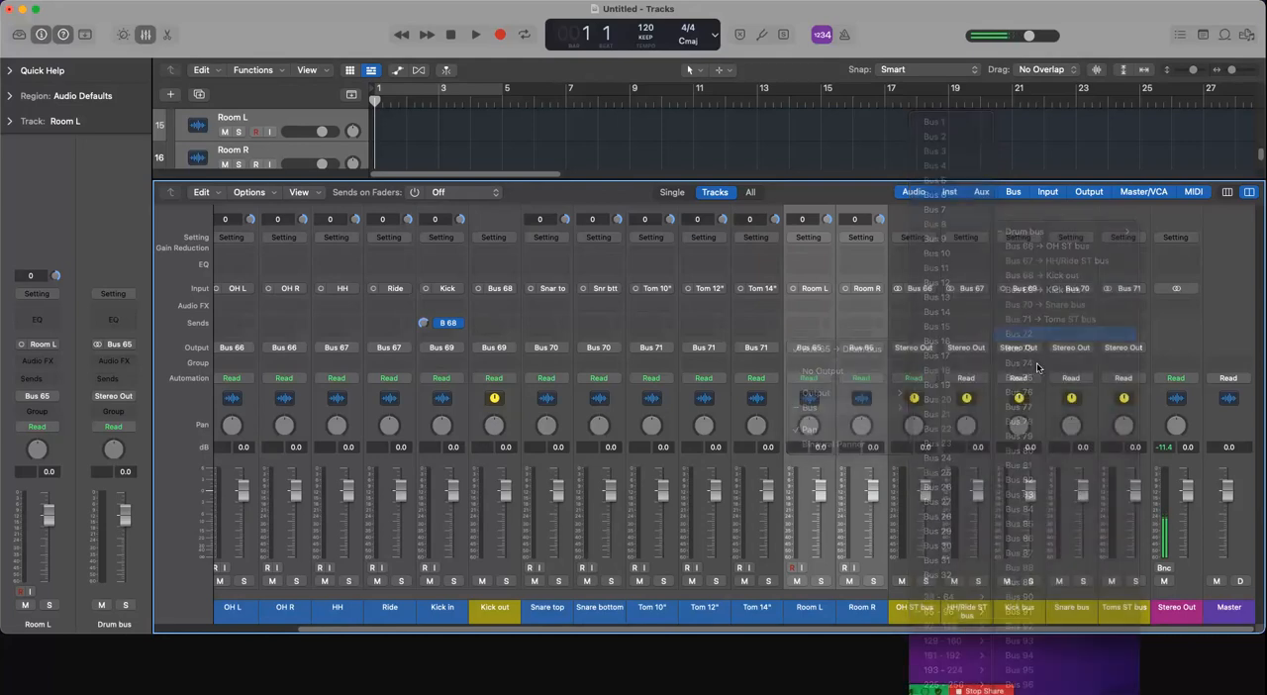
- Rename the new aux channel fed by Bus 72 as "Room ST bus"
double_click(1177, 637)
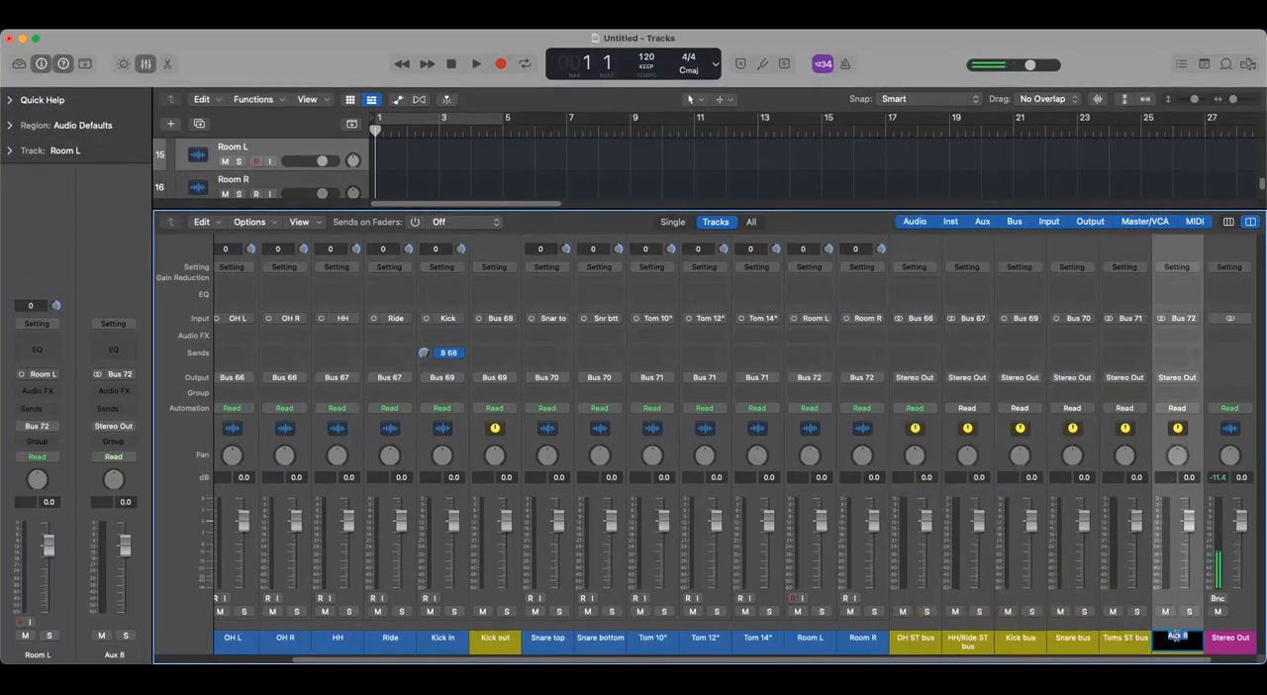
text(Room ST bus)
key(Return)
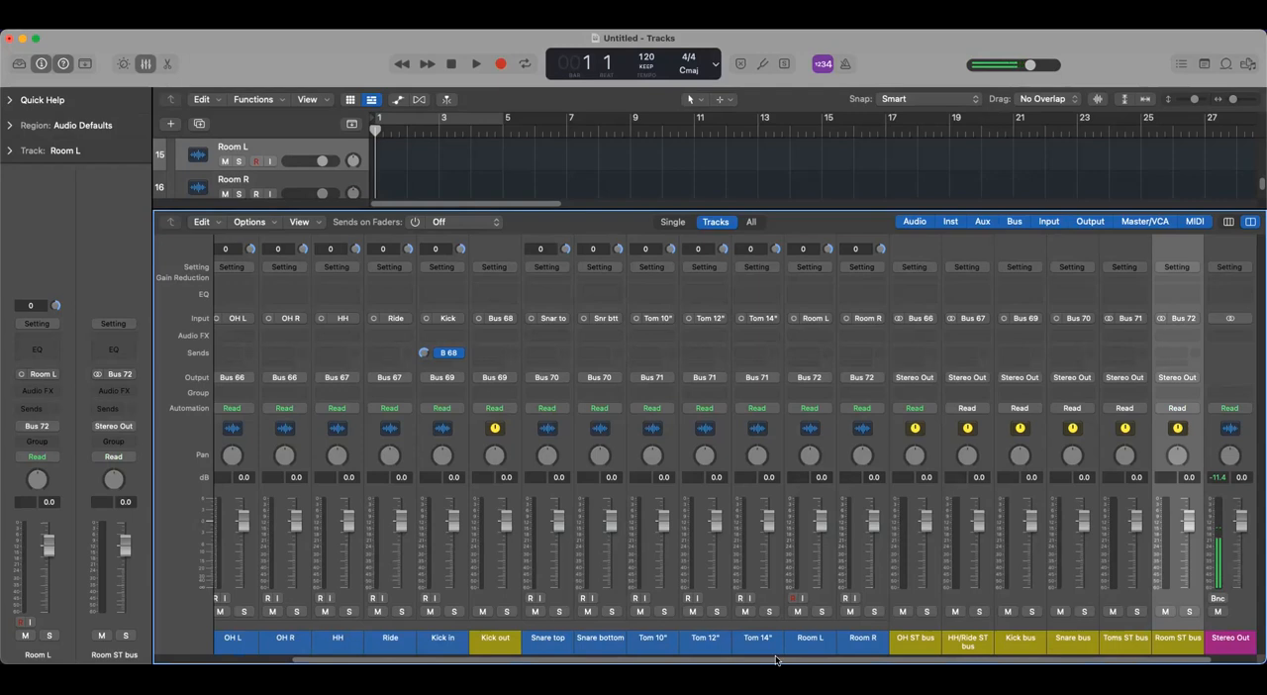
- Examine the Drum bus stack in the full track list, with its member tracks both unfolded and folded away
drag(860, 661, 509, 661)
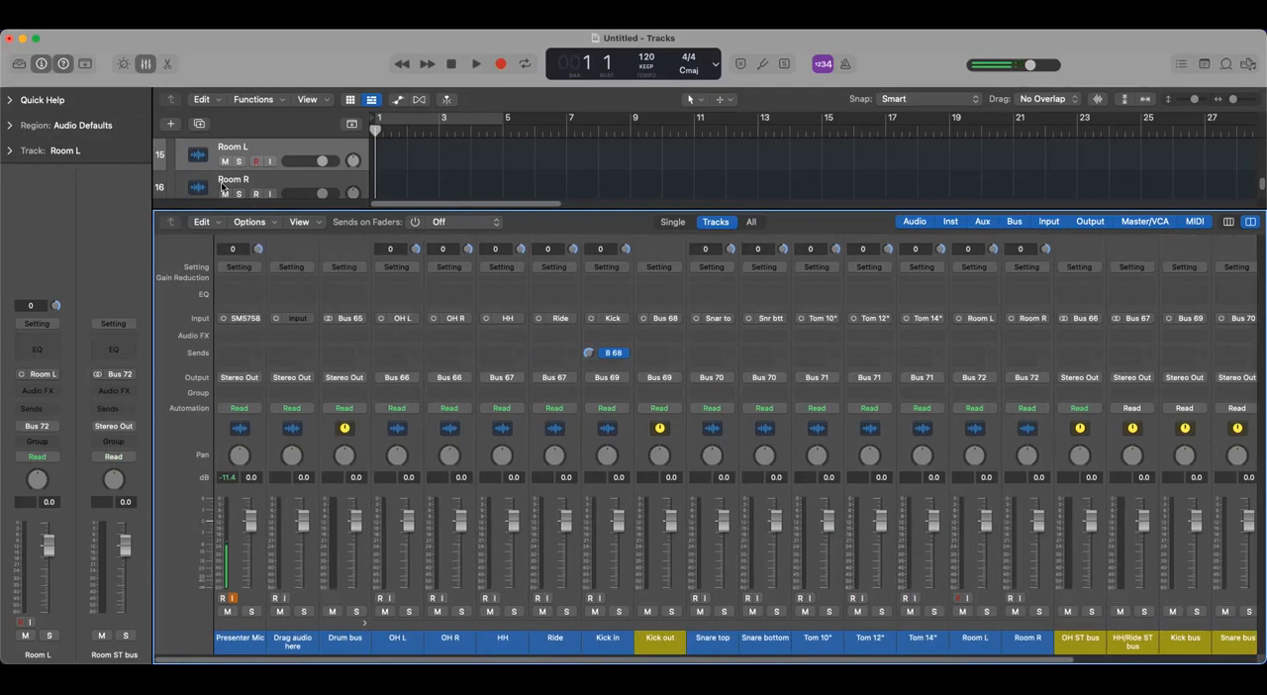
click(146, 65)
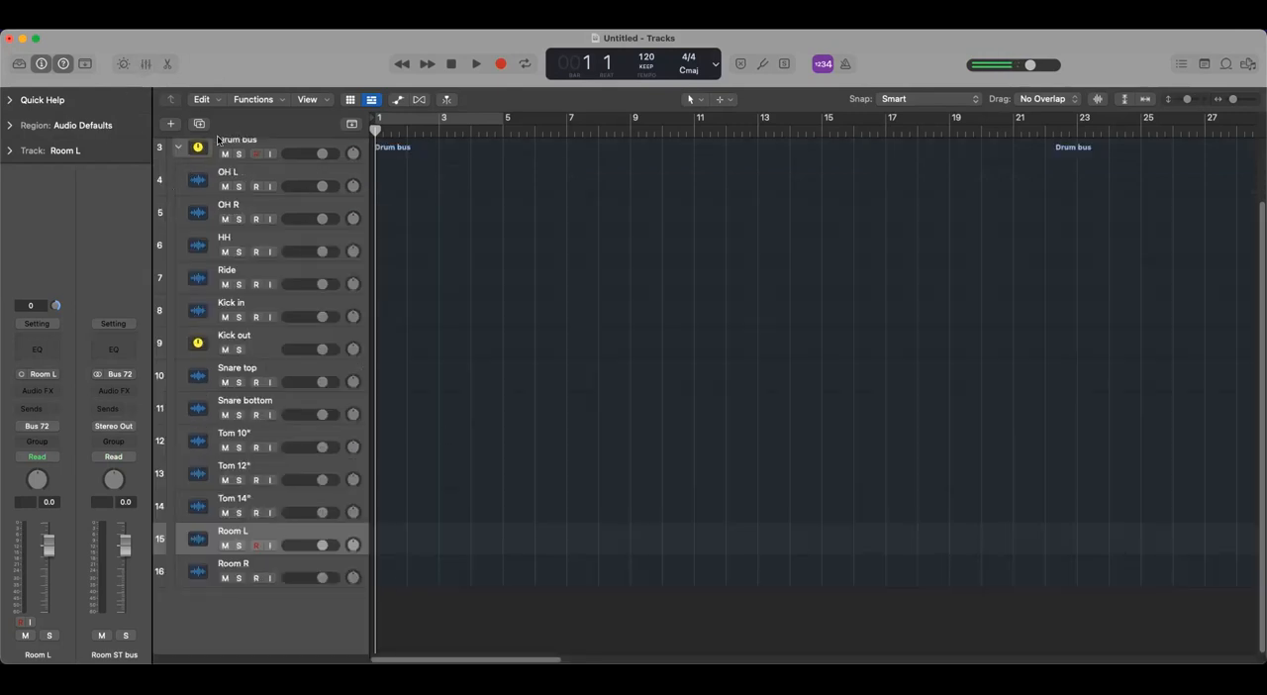
scroll(275, 331, up, 2)
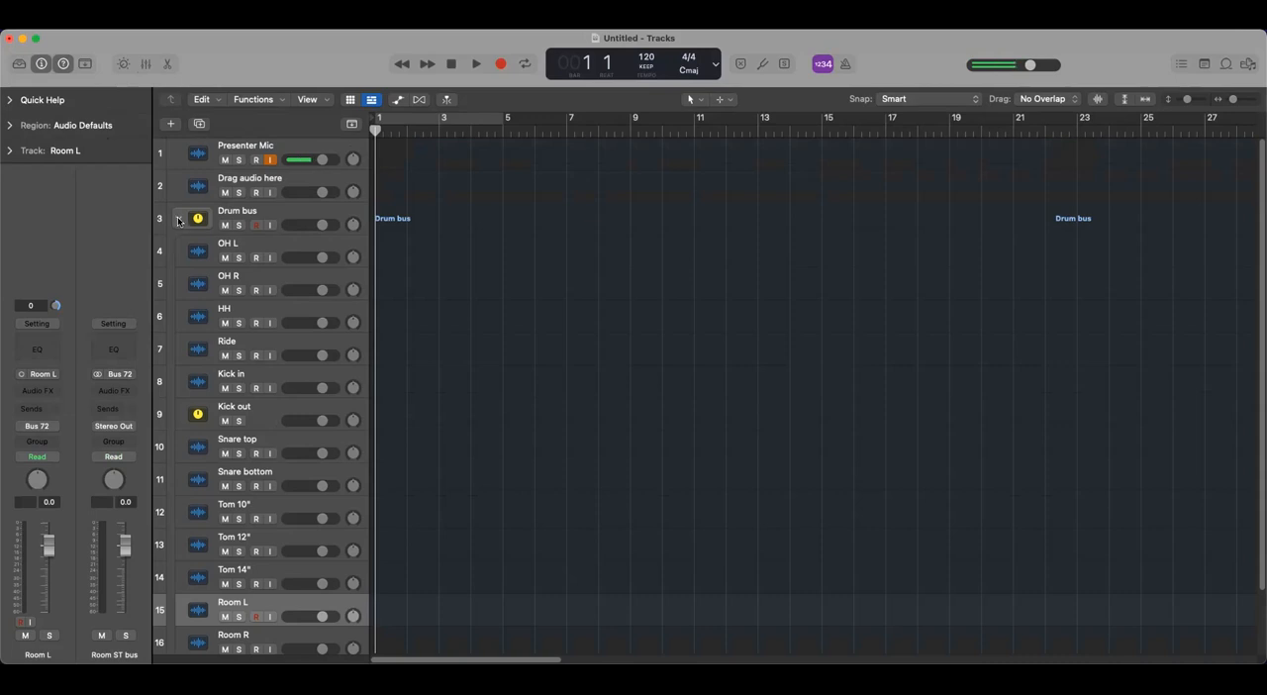
scroll(266, 356, down, 2)
click(187, 229)
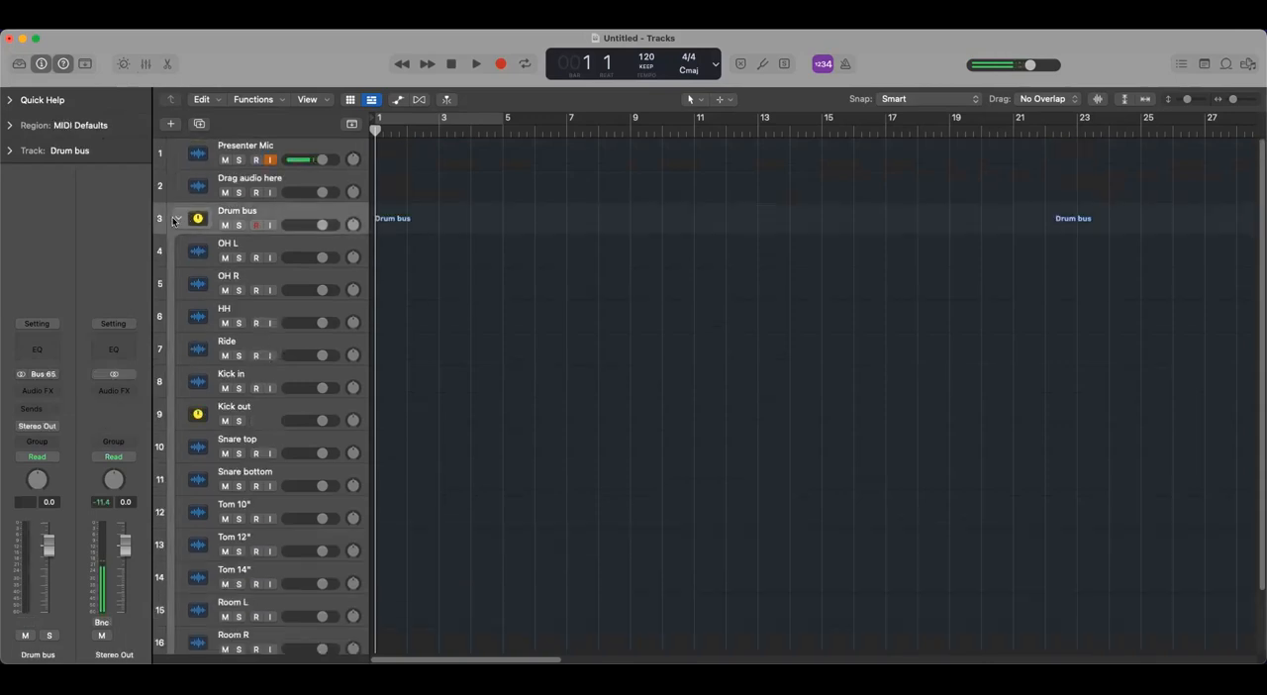
click(176, 219)
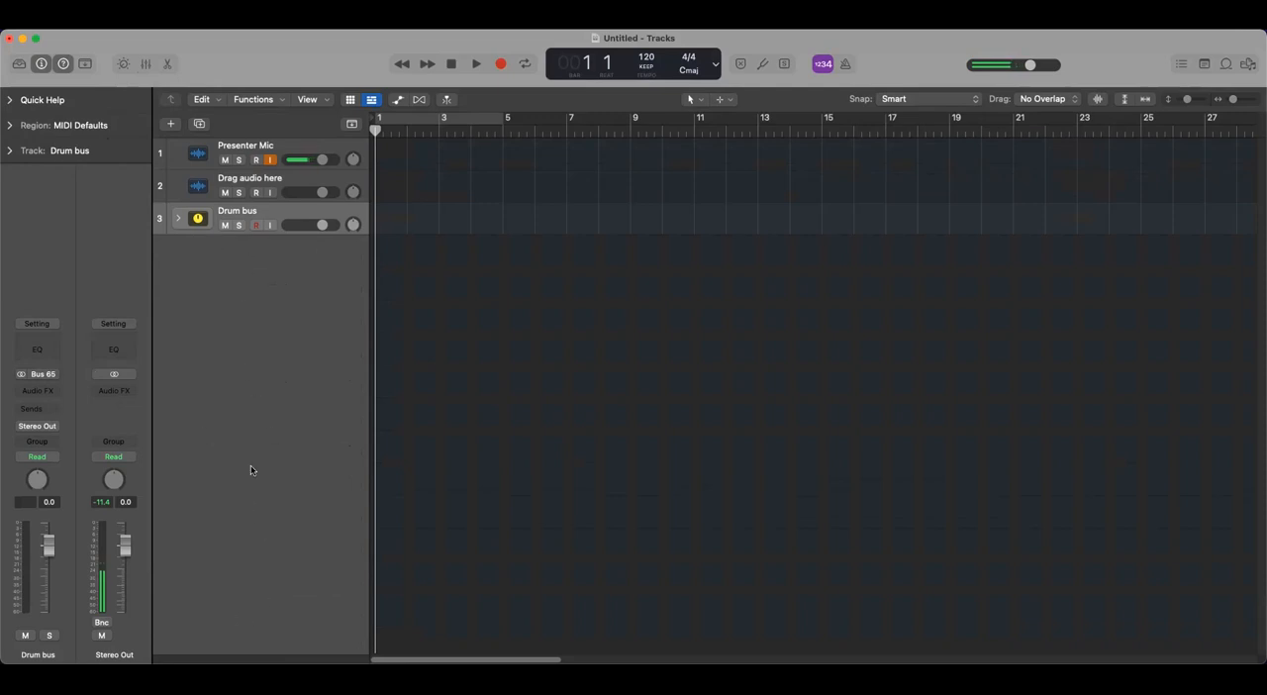
click(178, 220)
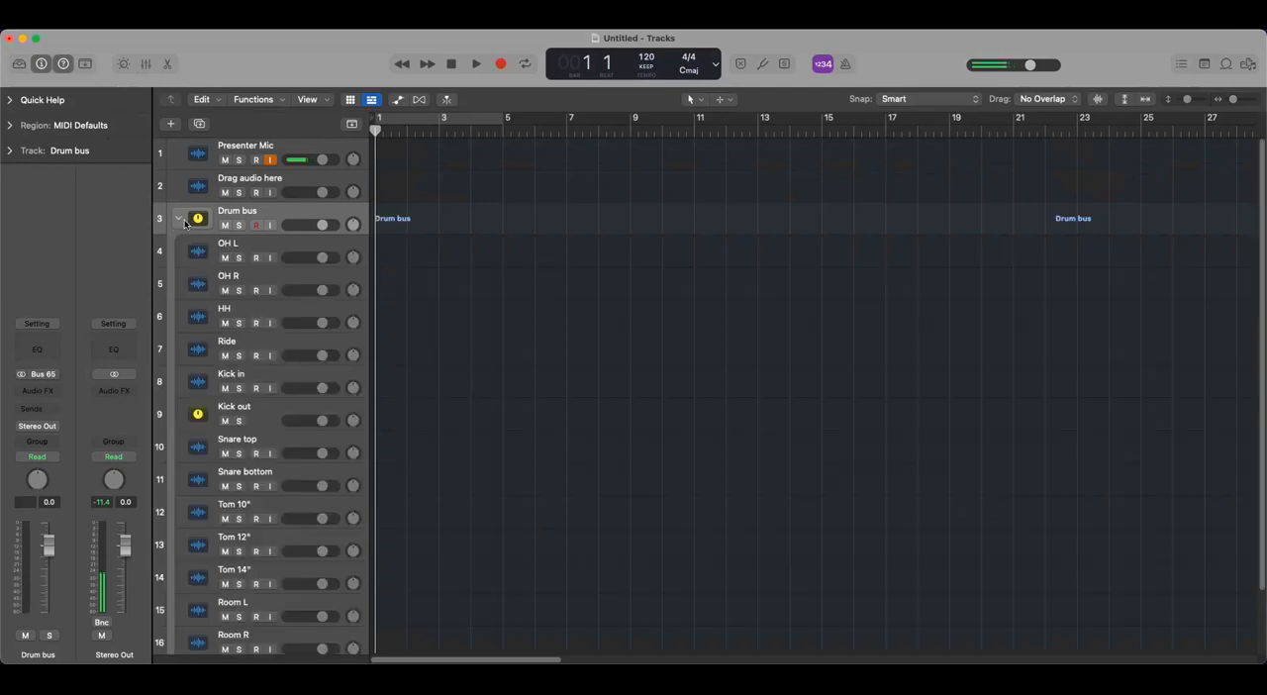
click(179, 220)
click(179, 220)
scroll(309, 544, down, 2)
scroll(309, 550, up, 2)
click(179, 218)
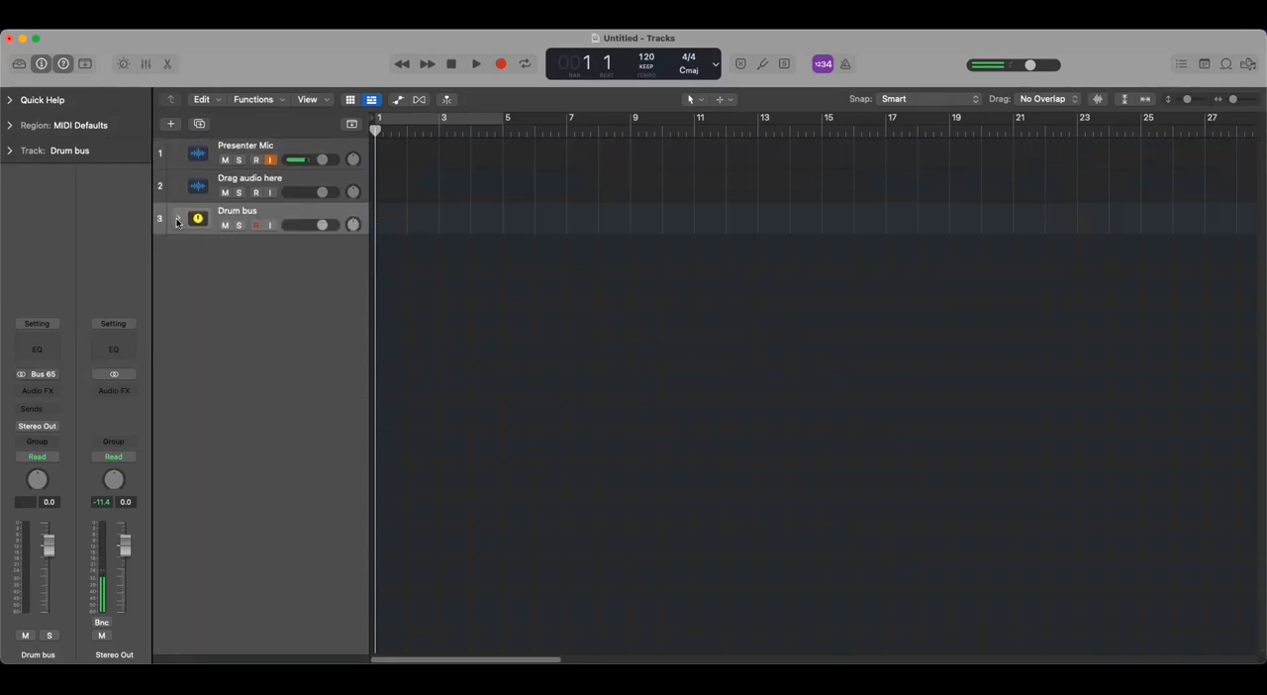
- Compare the mixer with the Drum bus stack collapsed and expanded, checking where the sub-bus channels sit relative to it
click(143, 63)
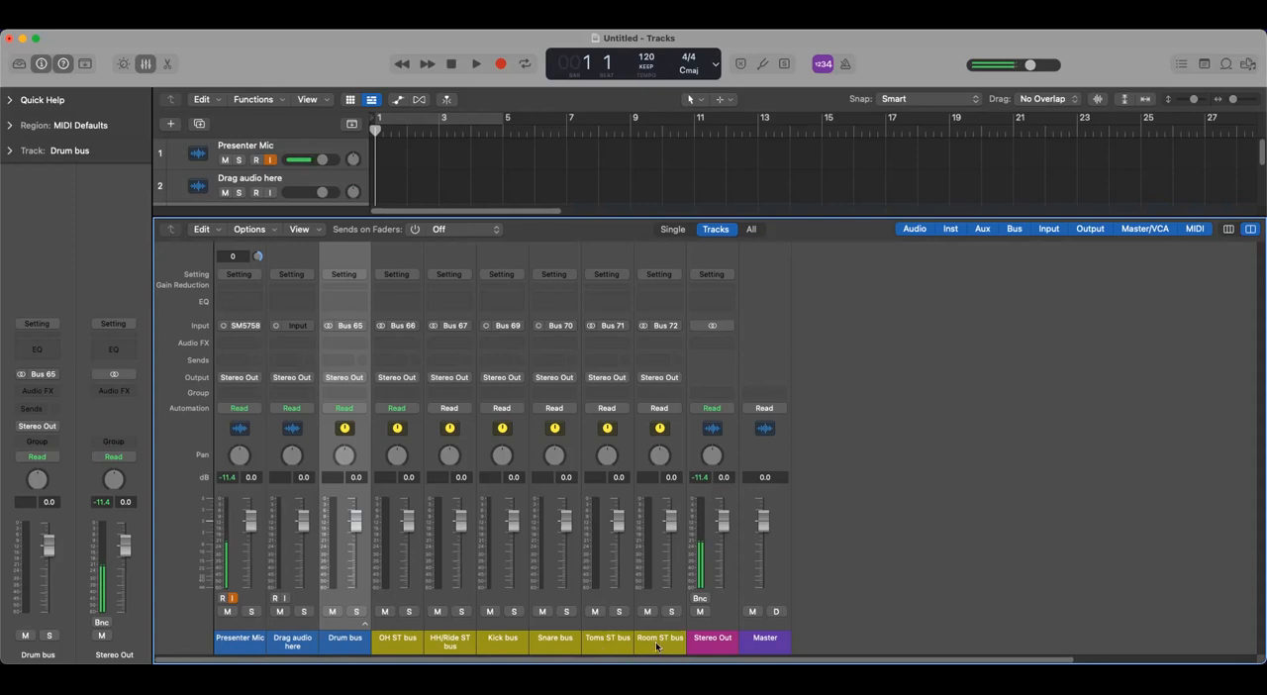
click(364, 620)
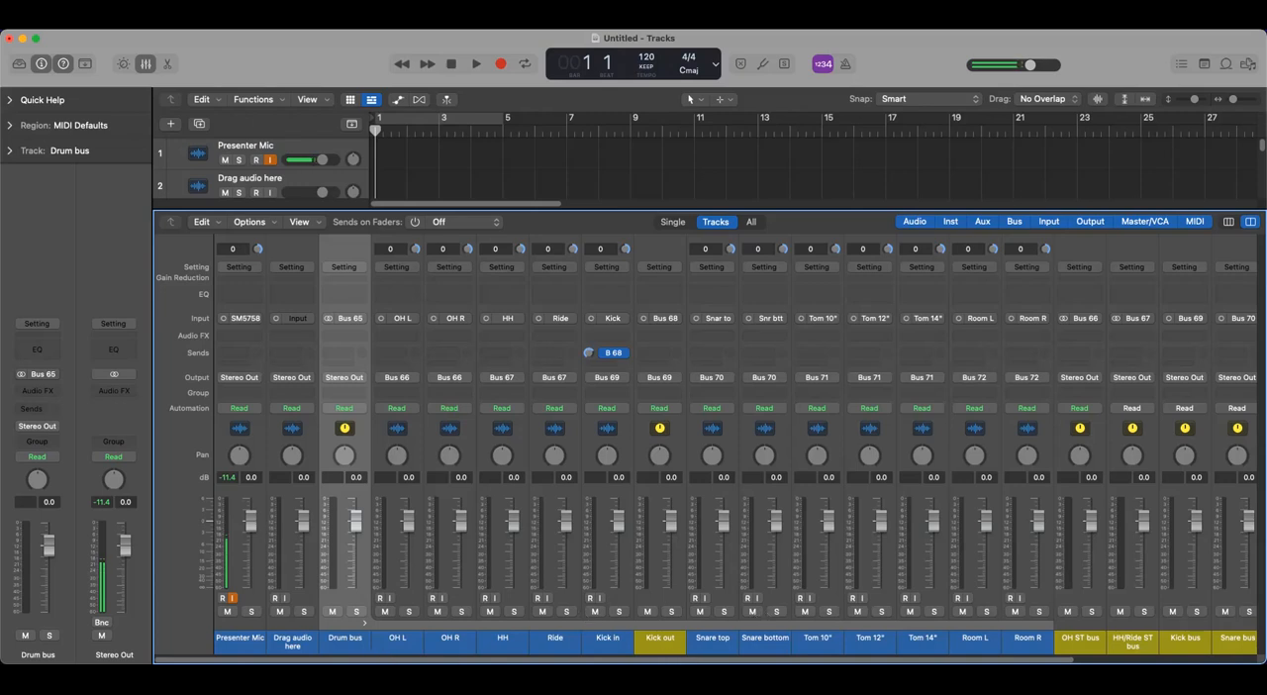
drag(582, 662, 807, 664)
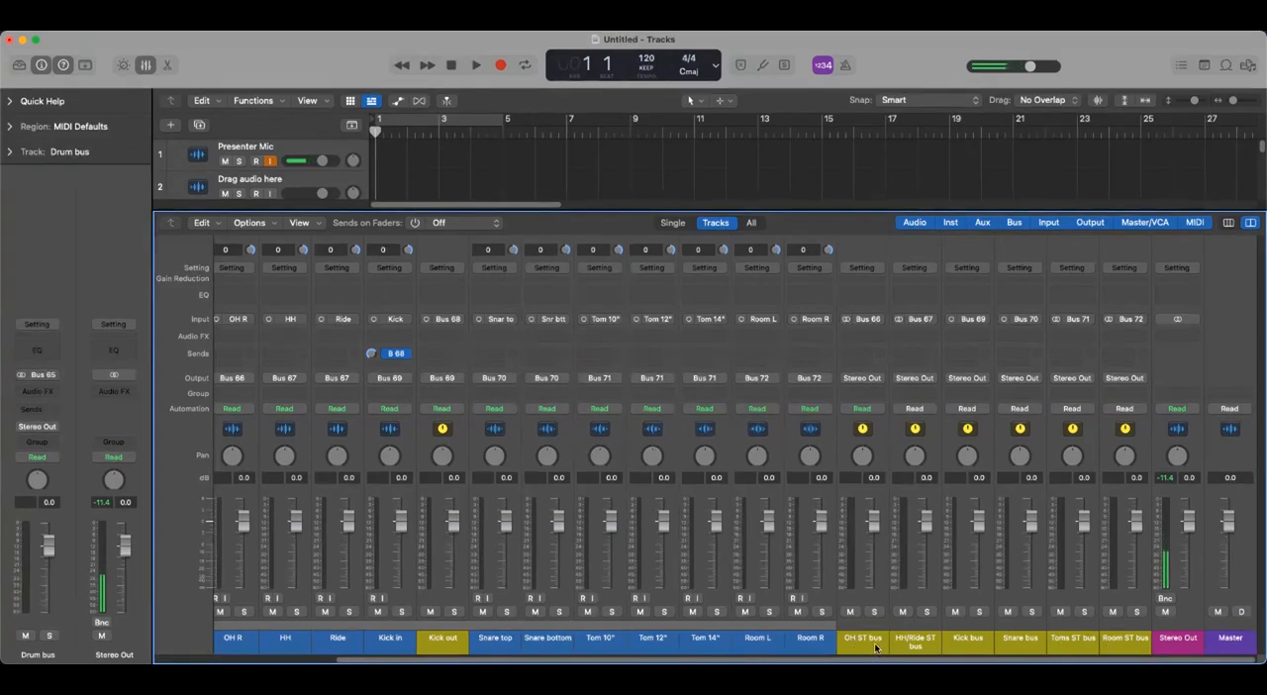
drag(510, 660, 334, 660)
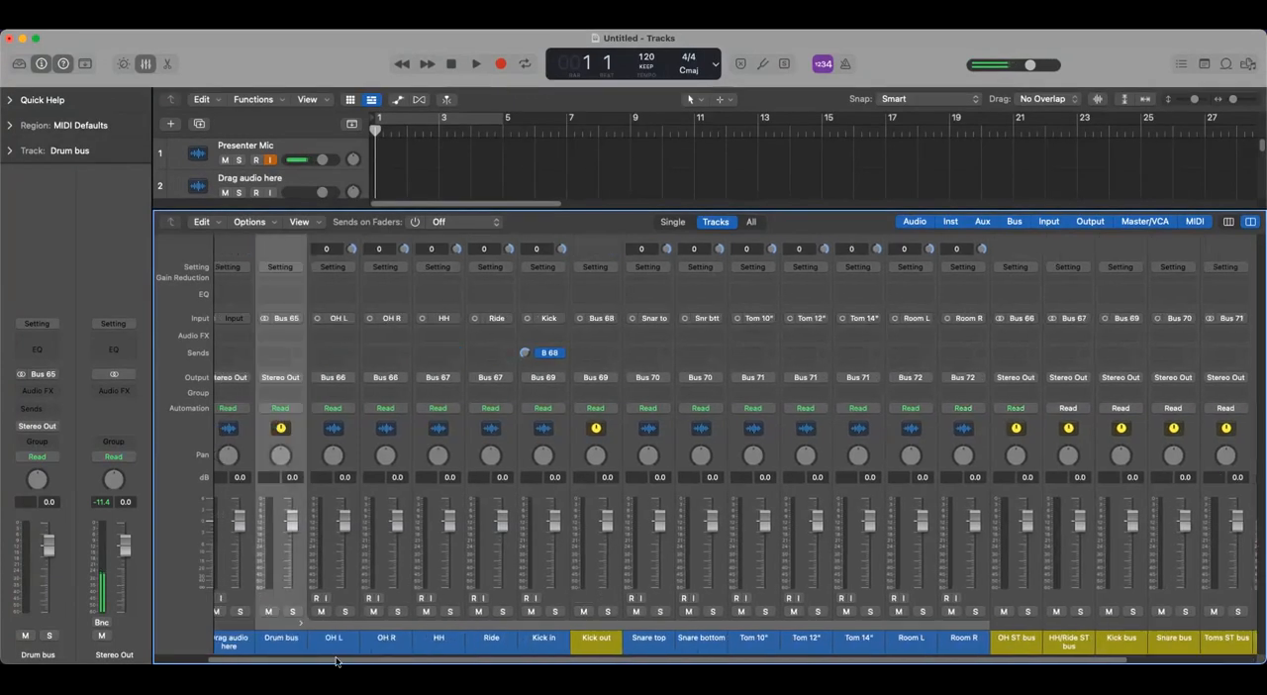
click(364, 625)
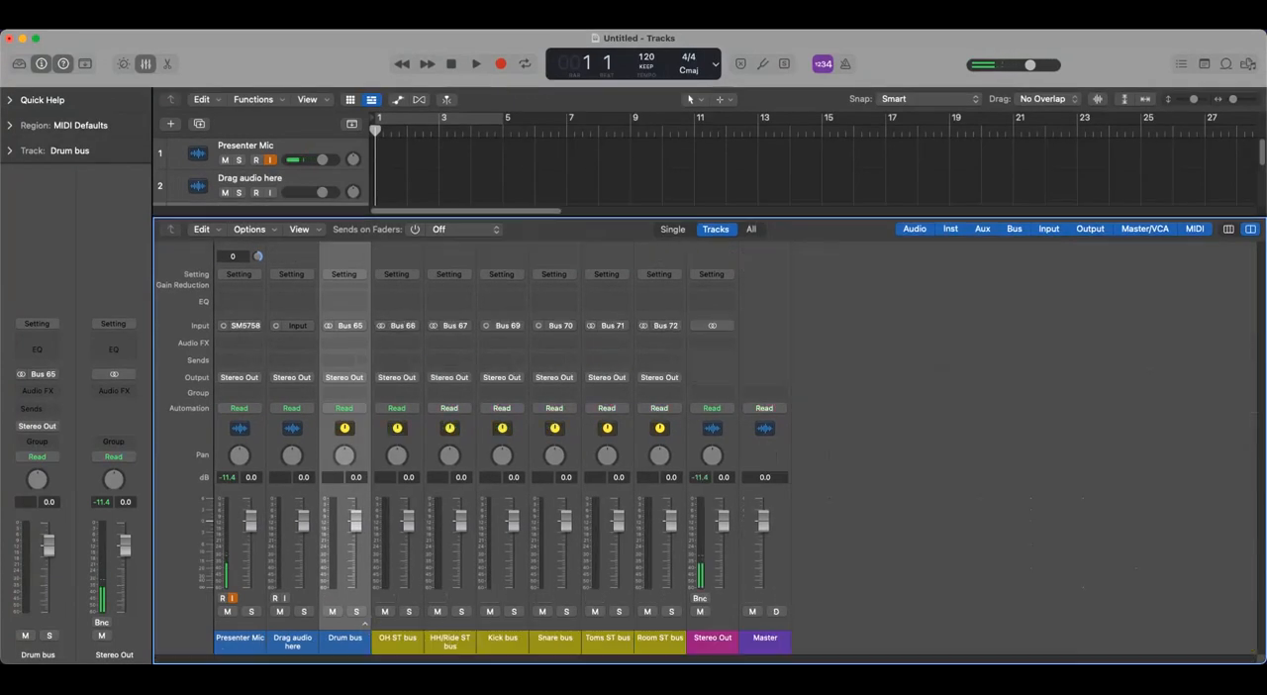
click(363, 626)
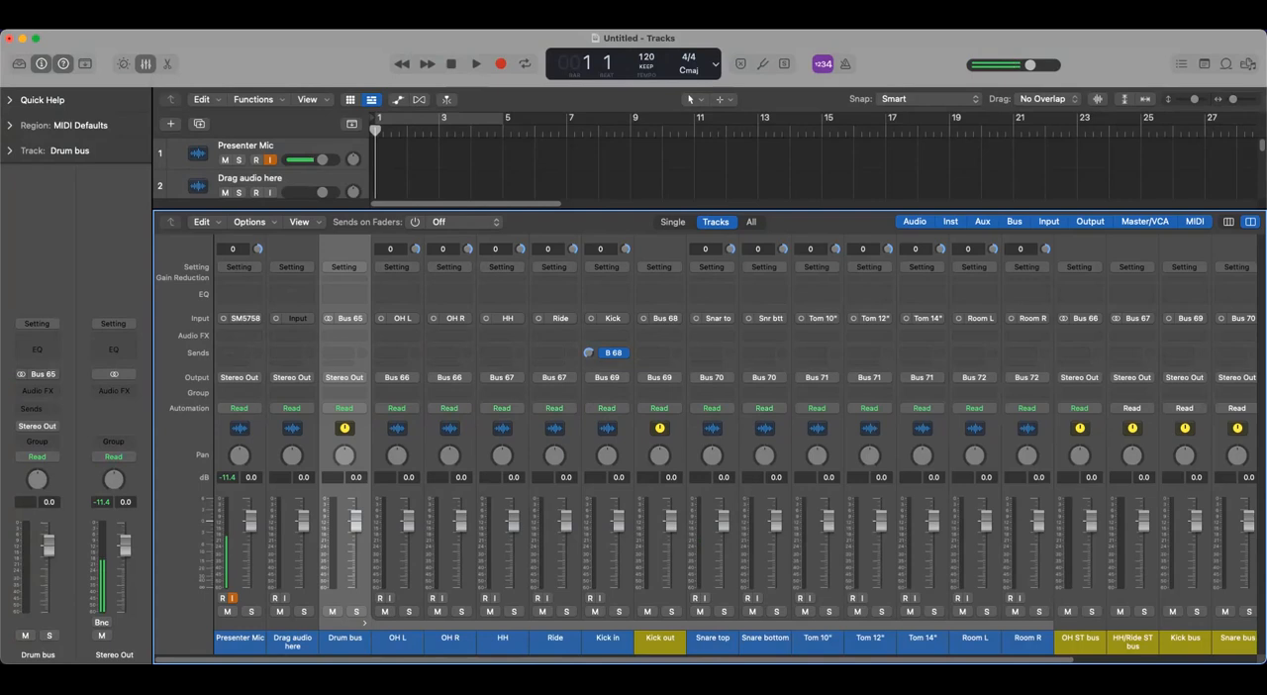
drag(997, 660, 1055, 659)
scroll(430, 639, left, 1)
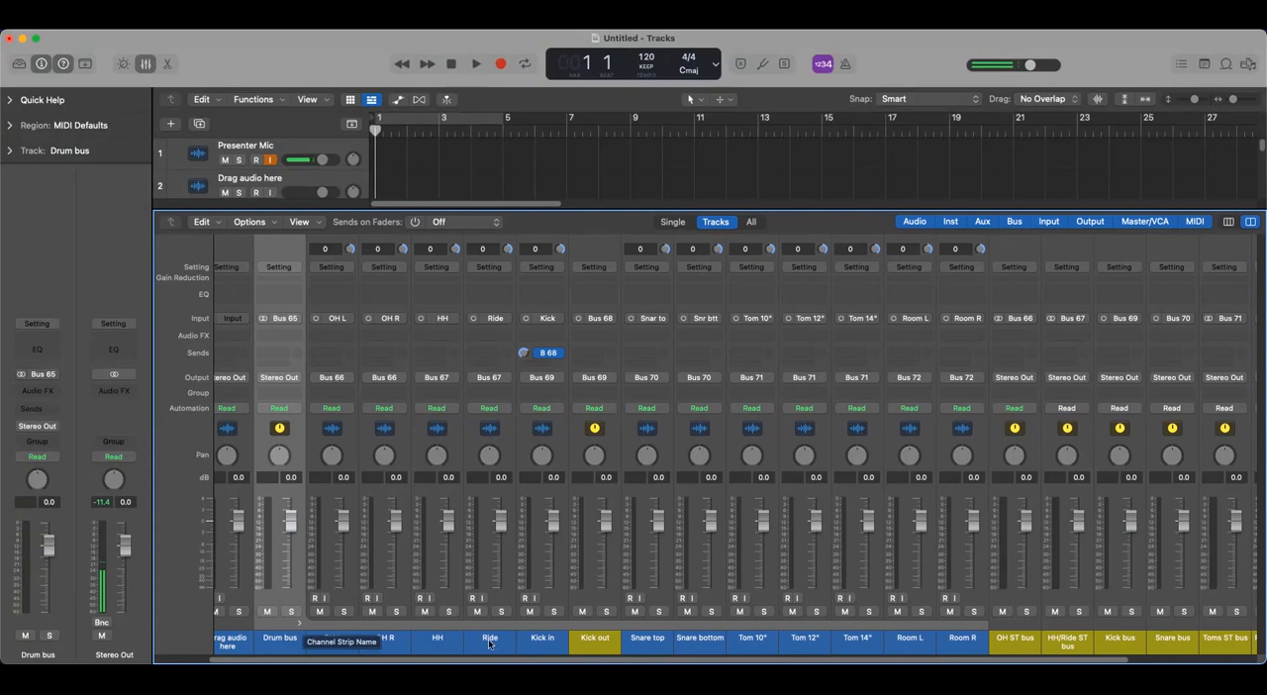
click(601, 650)
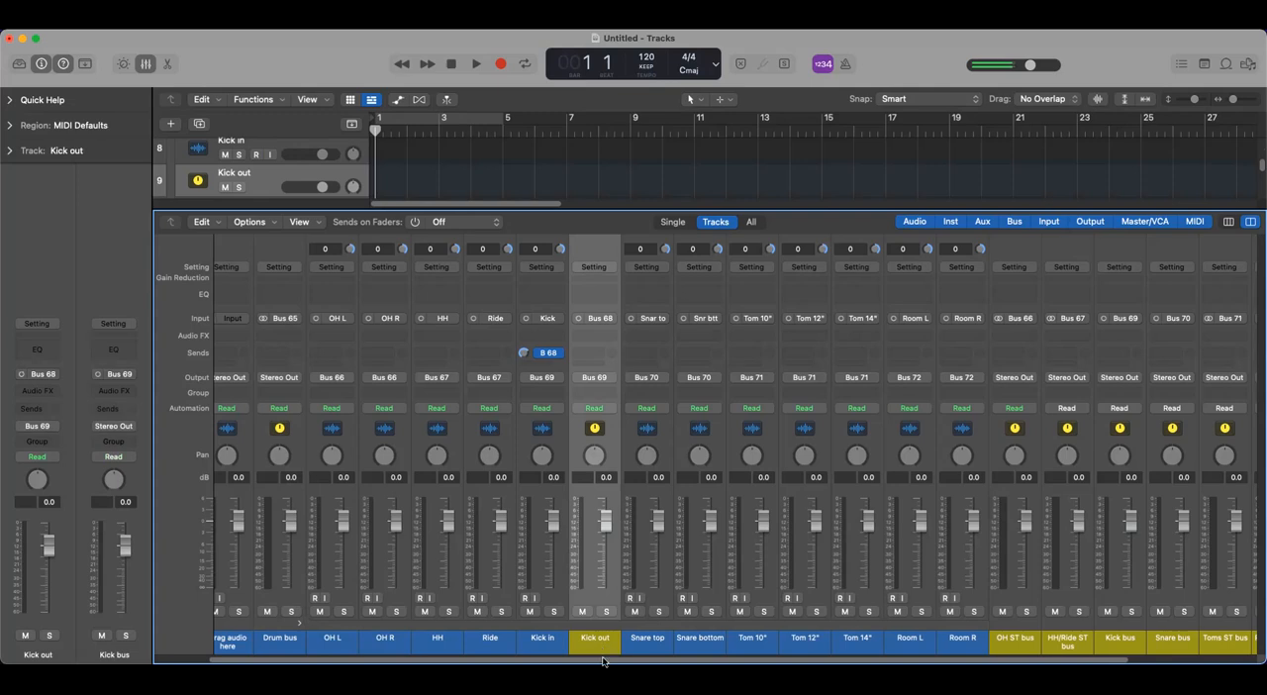
click(1018, 645)
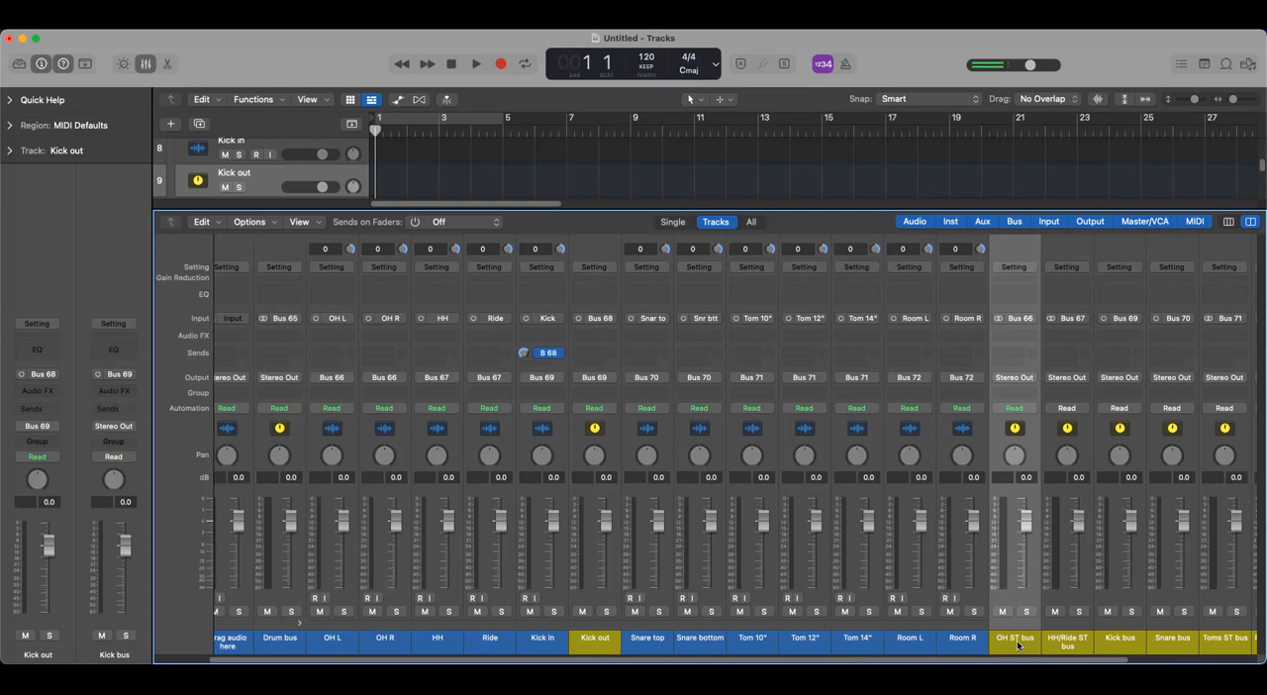
right_click(1018, 646)
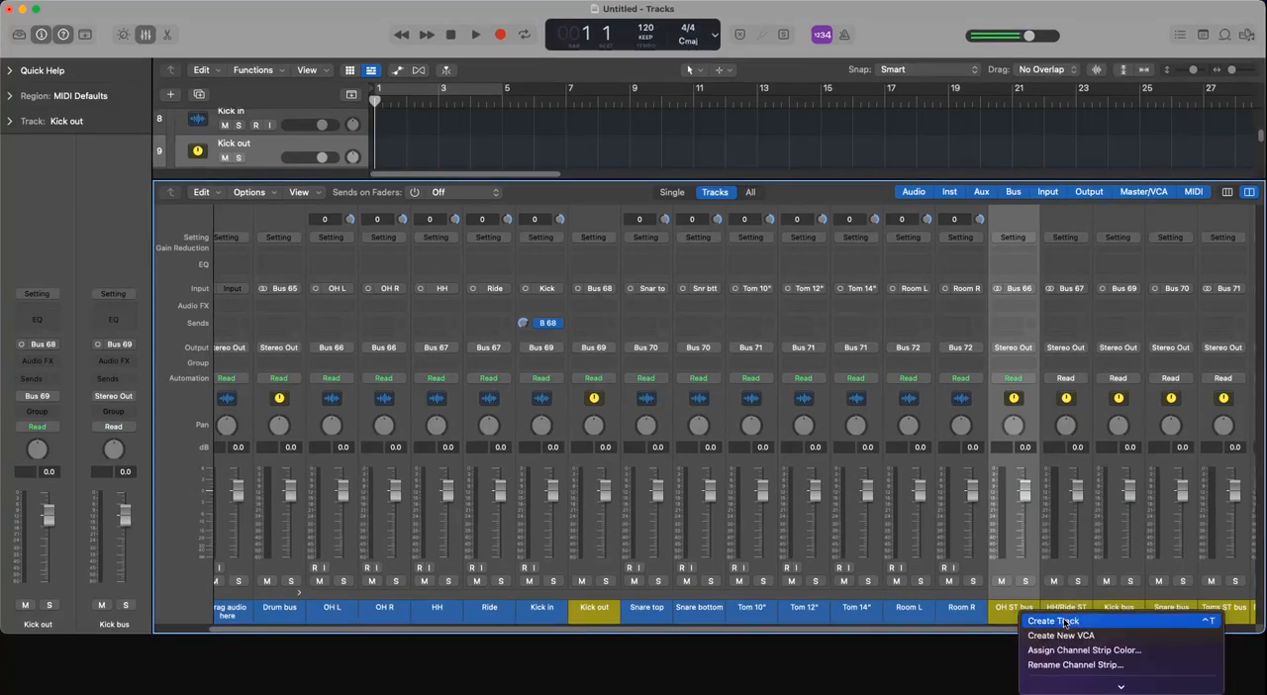
click(944, 632)
scroll(1000, 662, left, 3)
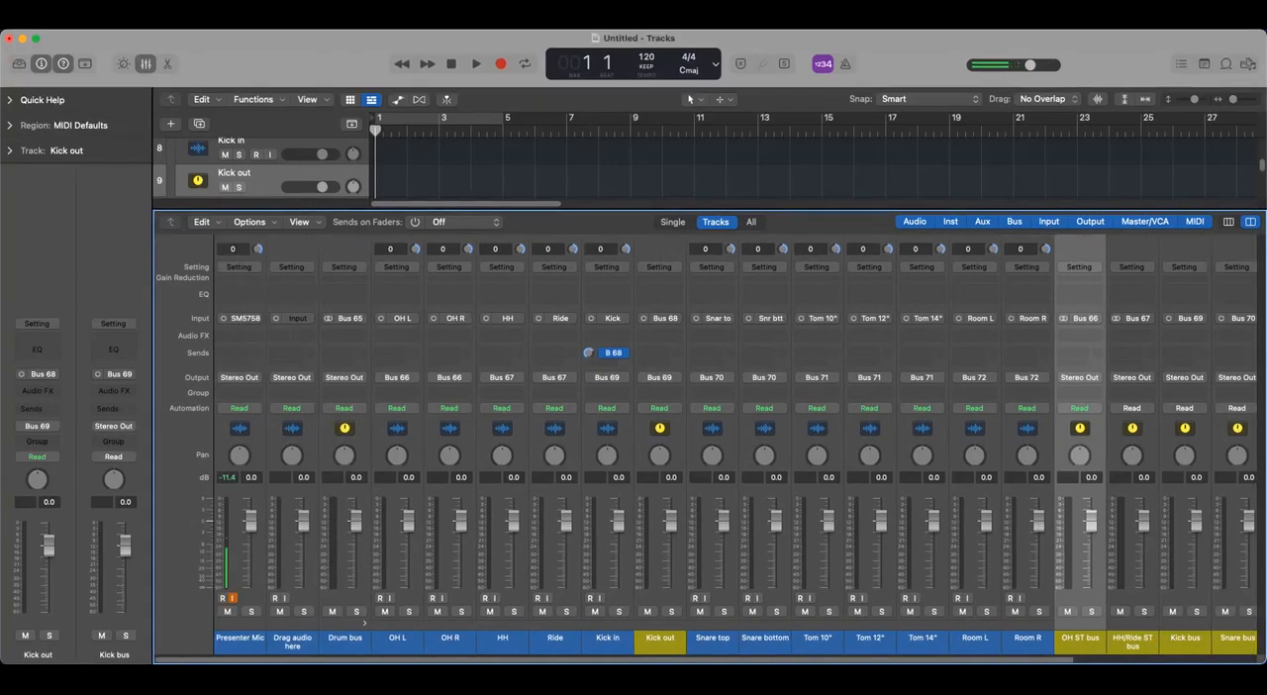
- Create a track for the OH ST bus channel directly after OH R inside the Drum bus stack
click(397, 642)
click(452, 641)
click(395, 642)
click(458, 641)
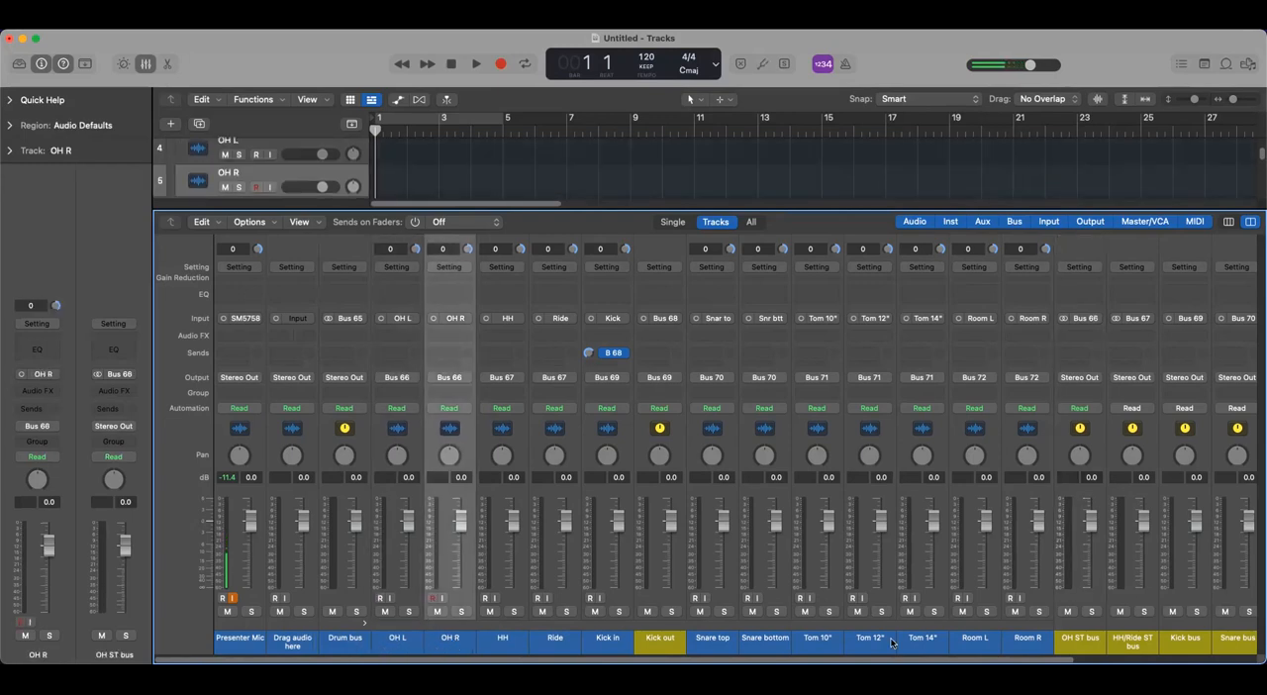
right_click(1075, 644)
click(1111, 618)
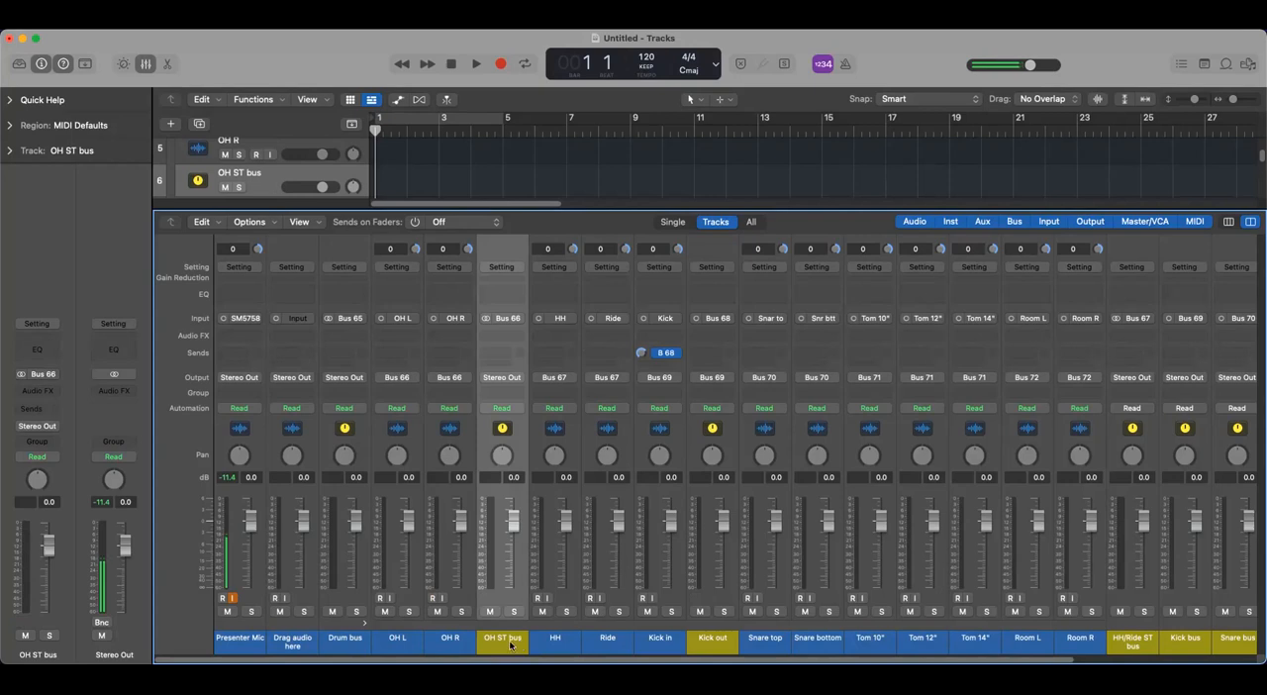
- Review the OH L, OH R and OH ST bus tracks together in the track list, leaving OH ST bus selected
click(149, 66)
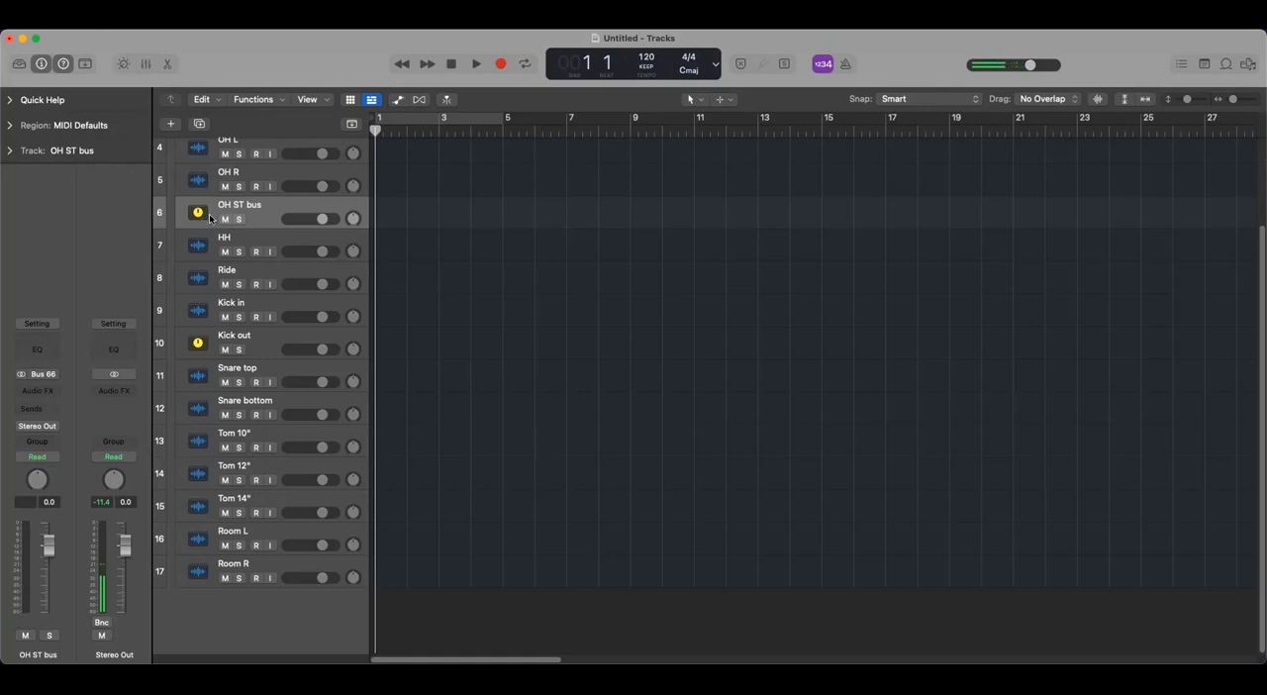
scroll(294, 285, up, 3)
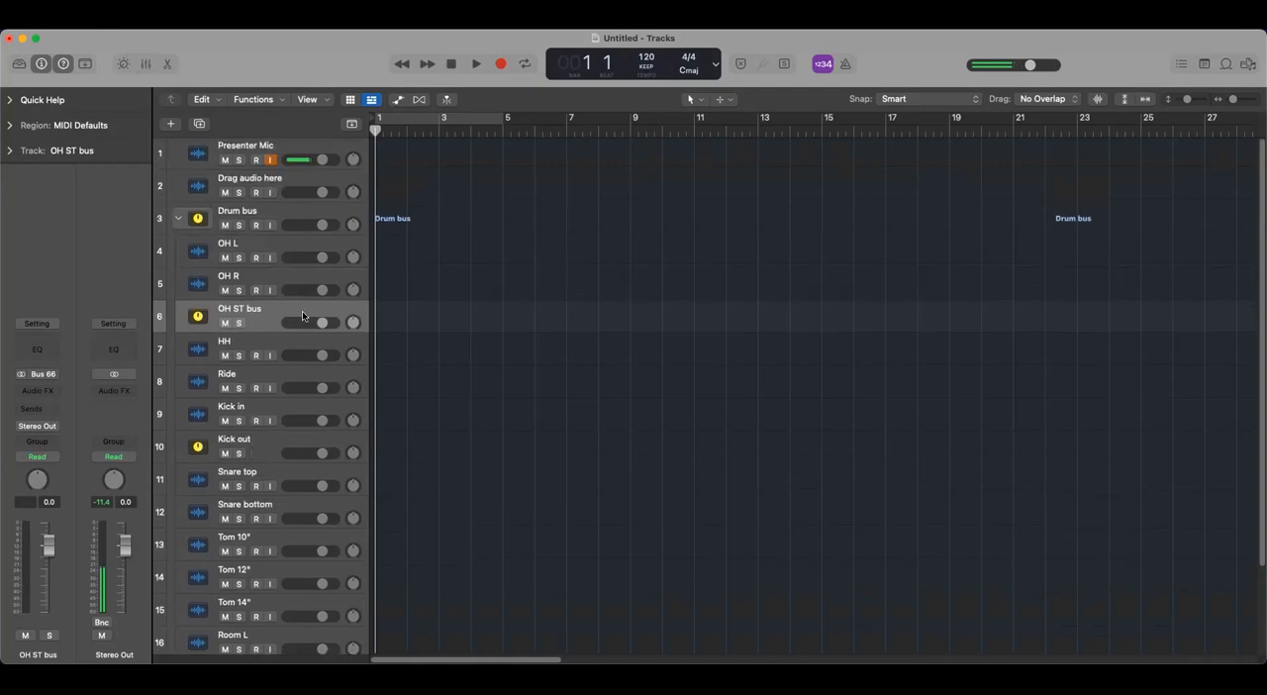
click(304, 251)
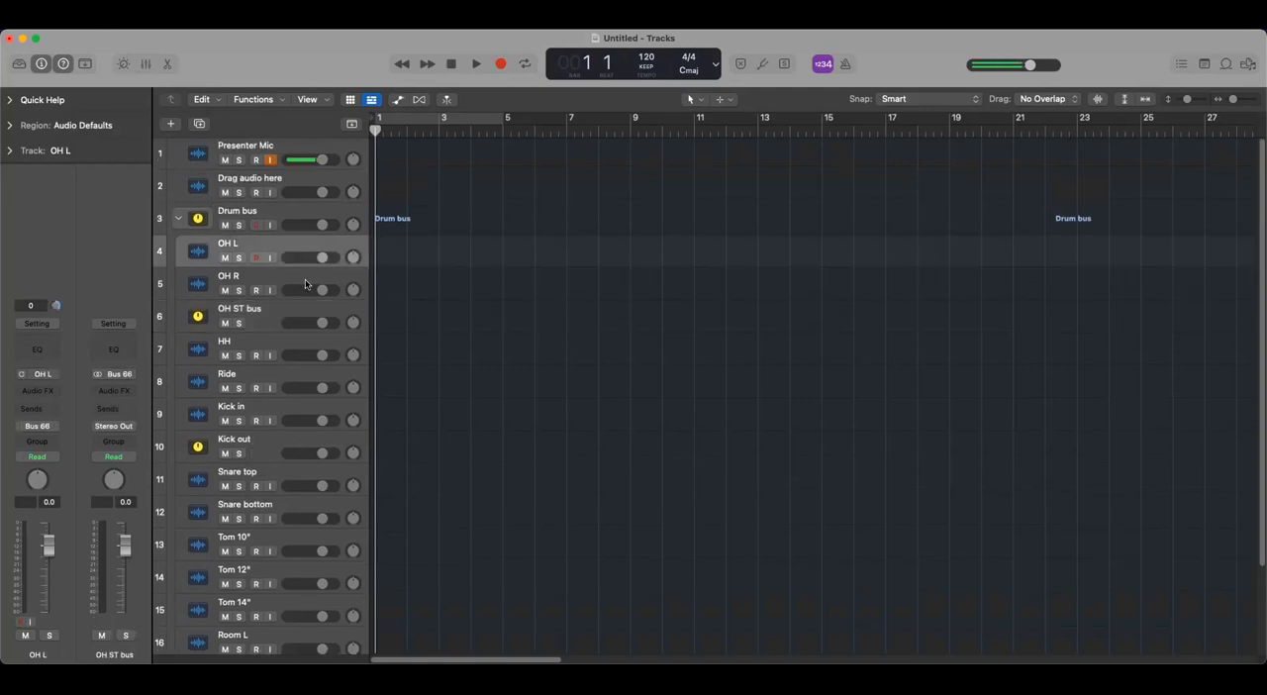
click(305, 281)
click(315, 246)
click(312, 279)
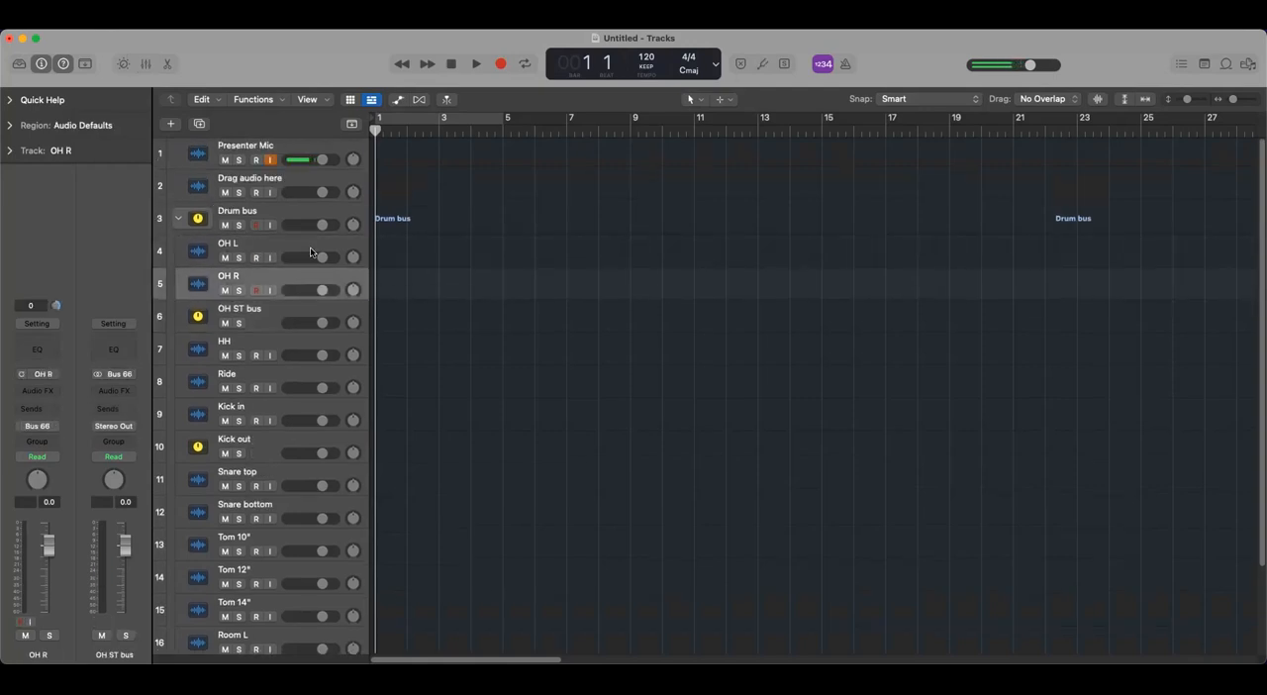
click(303, 249)
click(304, 285)
click(298, 243)
click(302, 275)
click(330, 311)
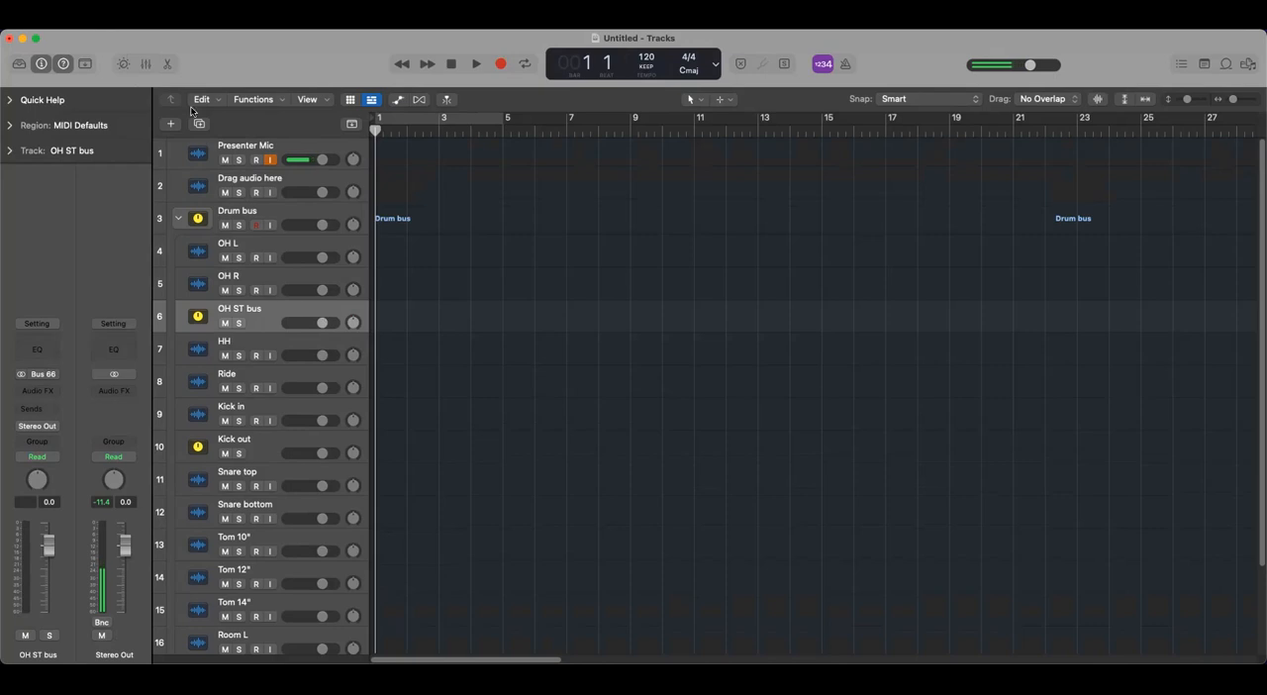
- Create a track for the HH/Ride ST bus channel directly after the OH ST bus track
click(145, 66)
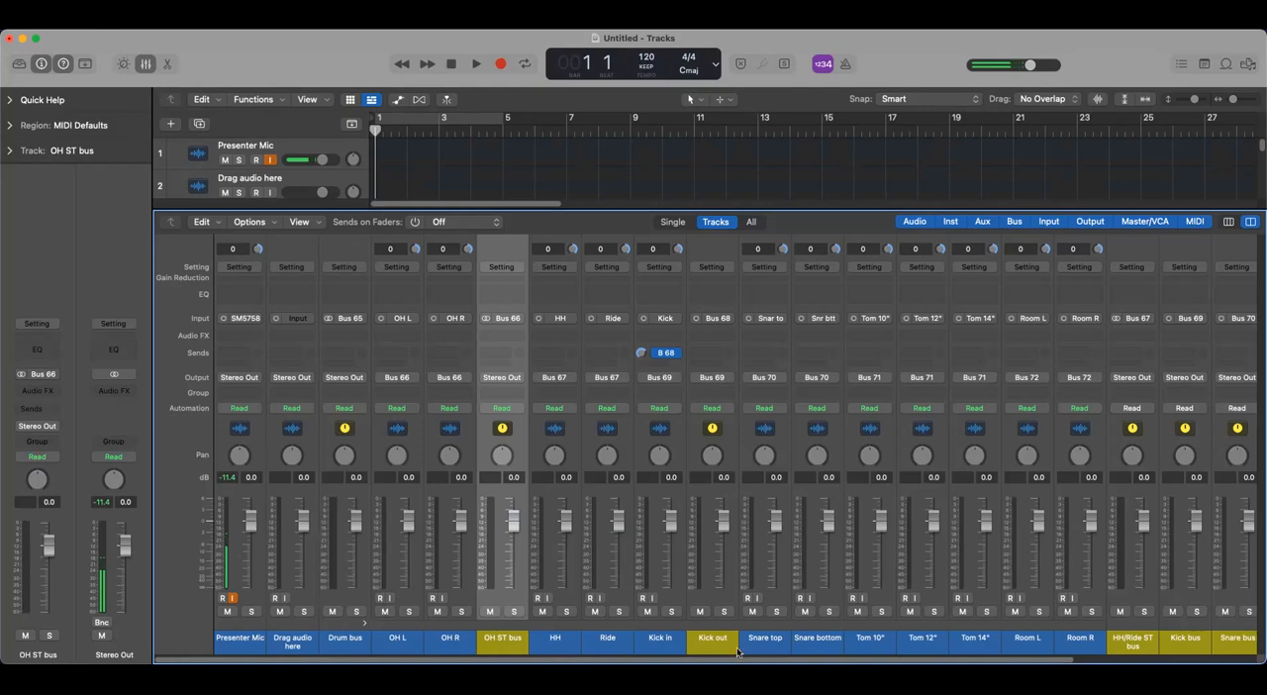
drag(734, 662, 955, 662)
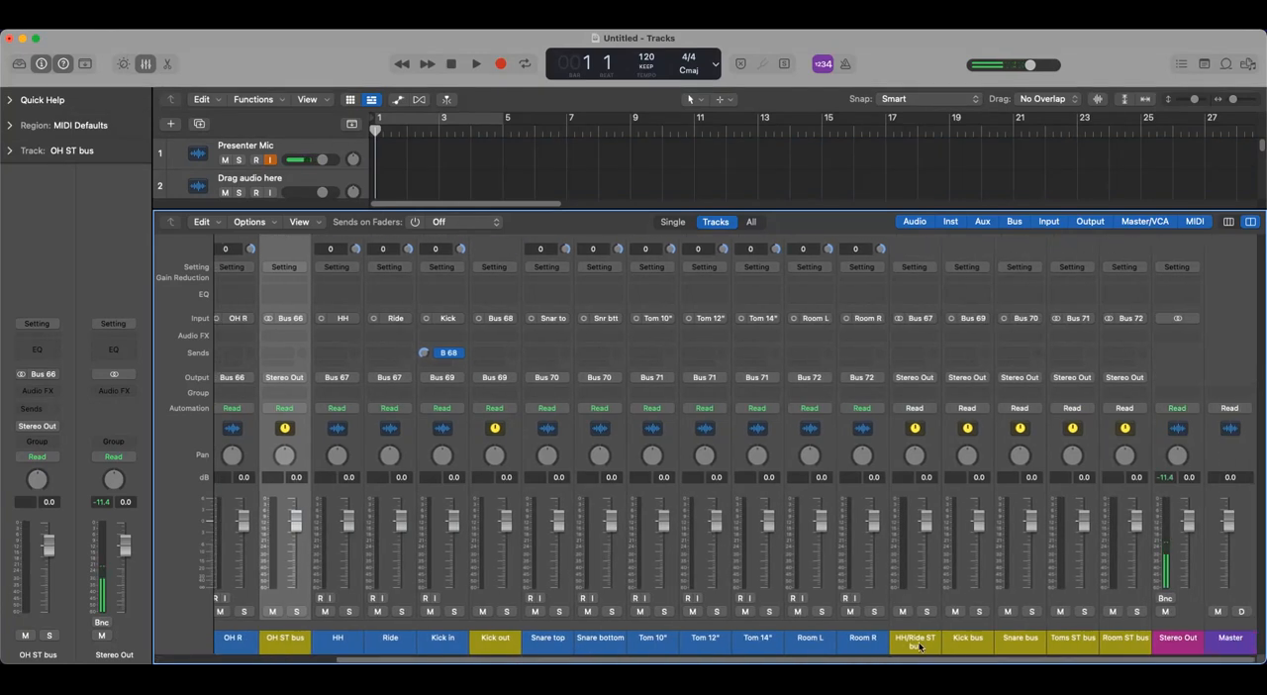
click(920, 648)
right_click(920, 648)
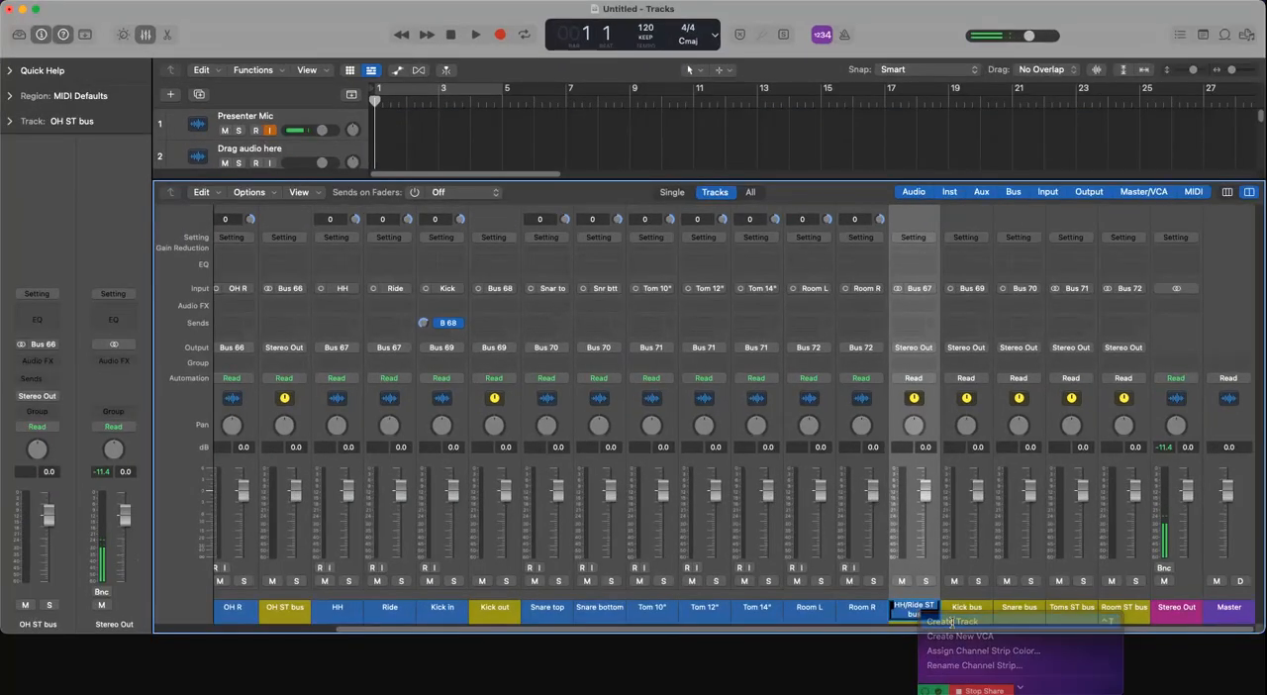
click(951, 621)
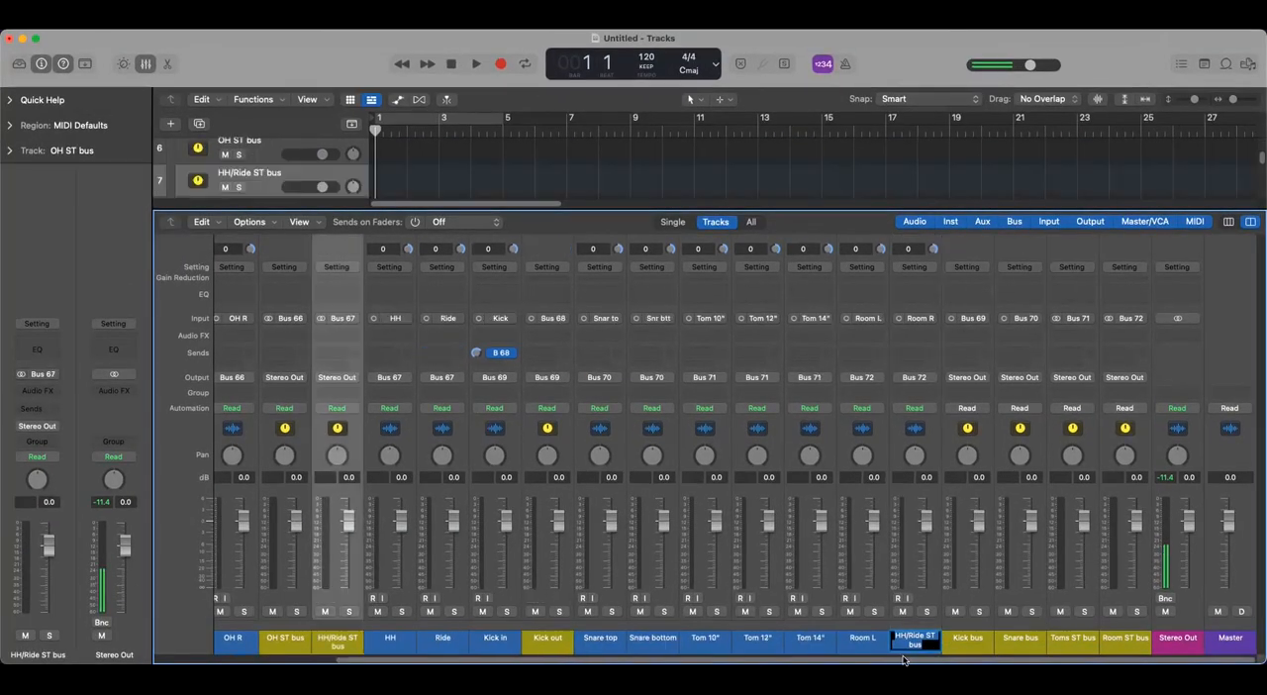
- Create tracks for the Kick bus and Snare bus channels, following the HH/Ride ST bus track in the stack
click(970, 646)
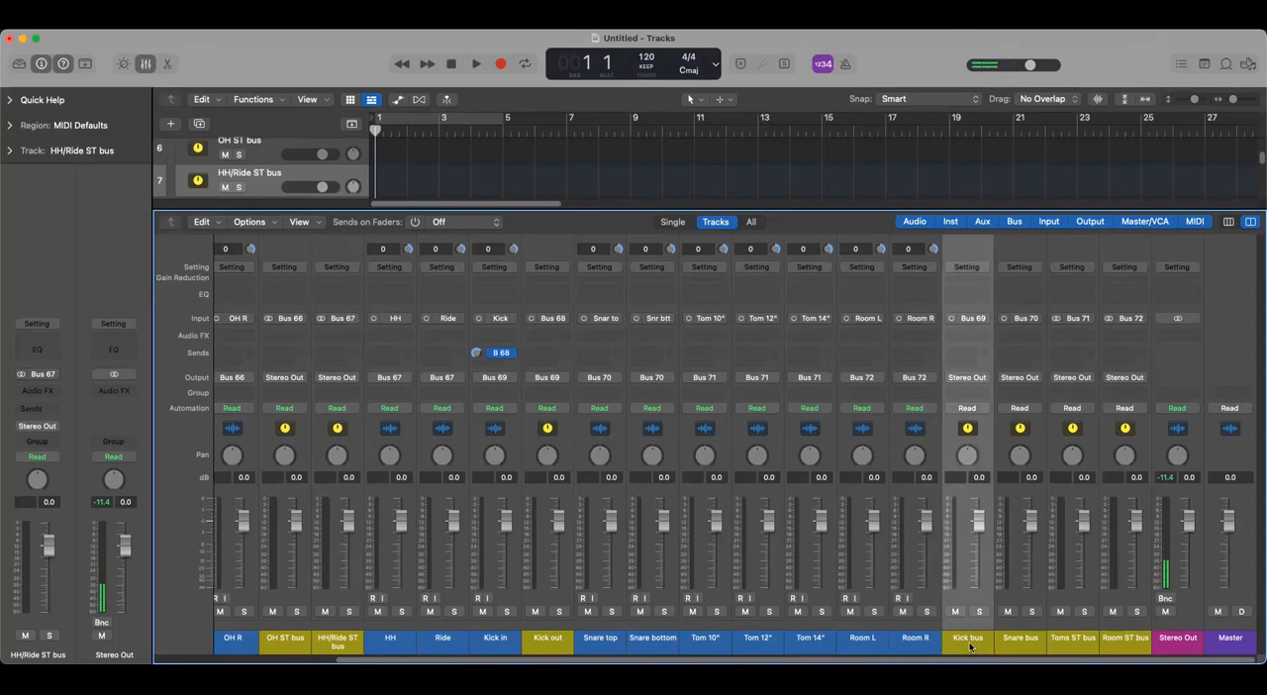
right_click(971, 646)
click(980, 617)
right_click(1018, 642)
click(1060, 641)
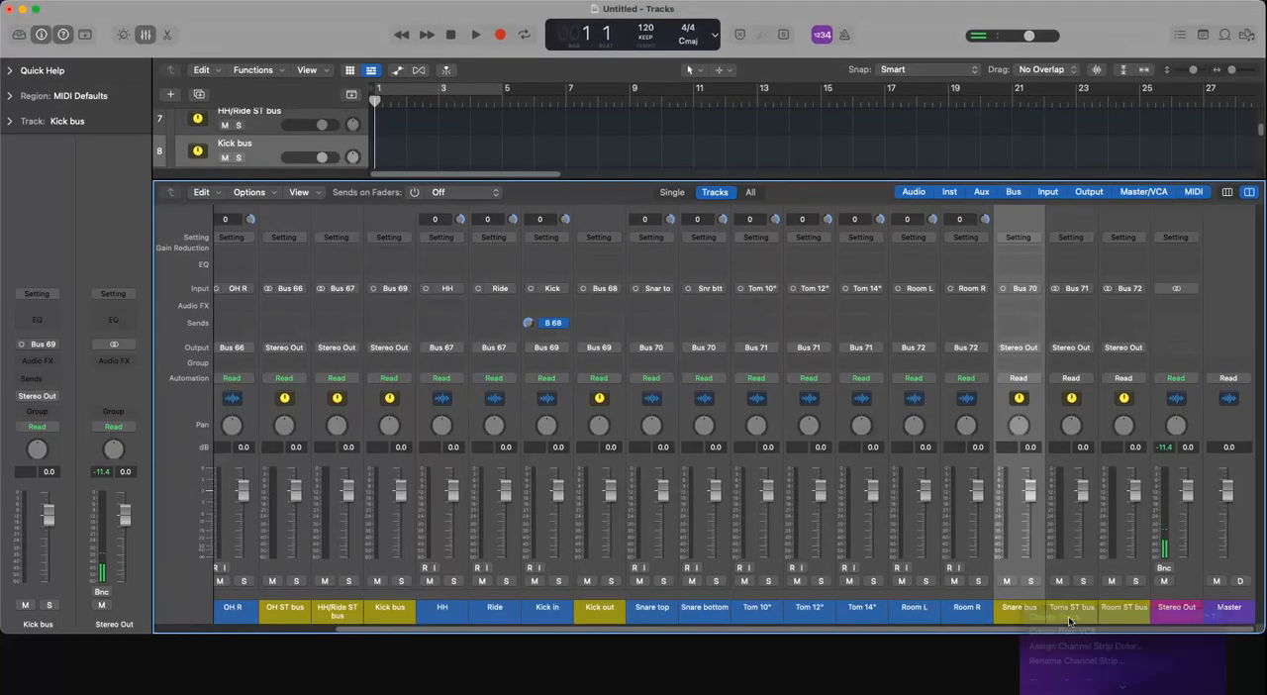
- Create tracks for the Toms ST bus and Room ST bus channels, following the Snare bus track in the stack
right_click(1070, 642)
click(1101, 644)
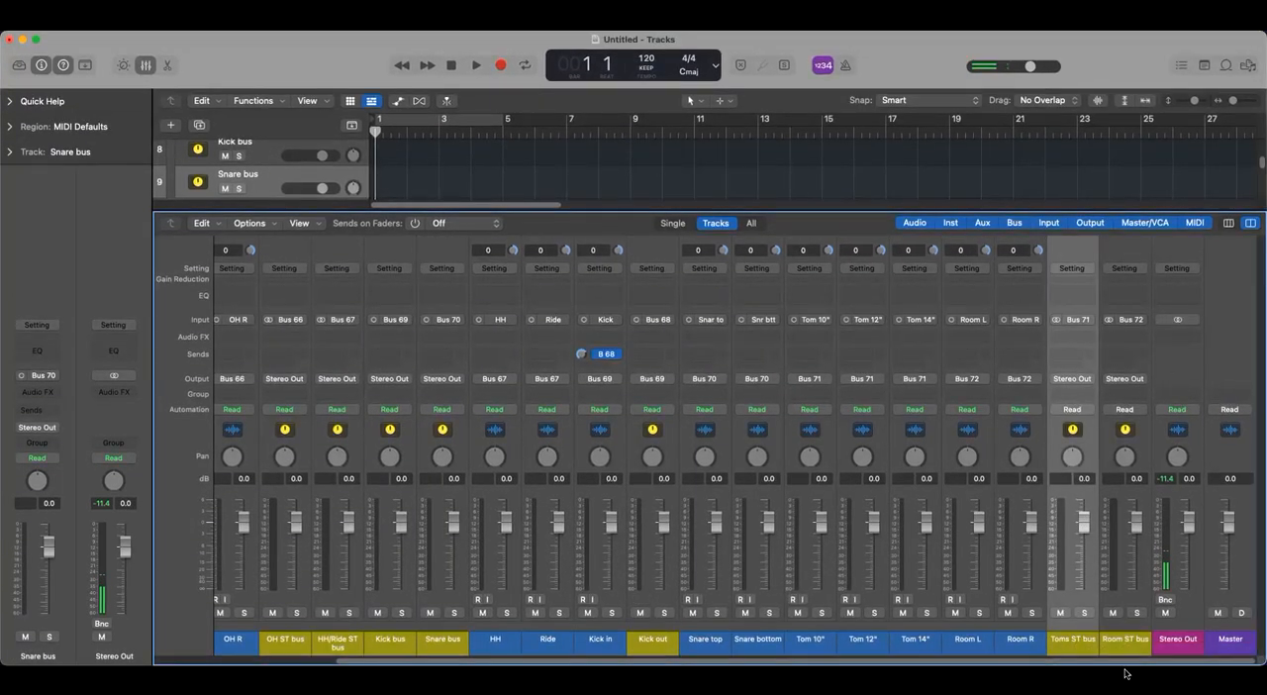
right_click(1123, 639)
click(1101, 645)
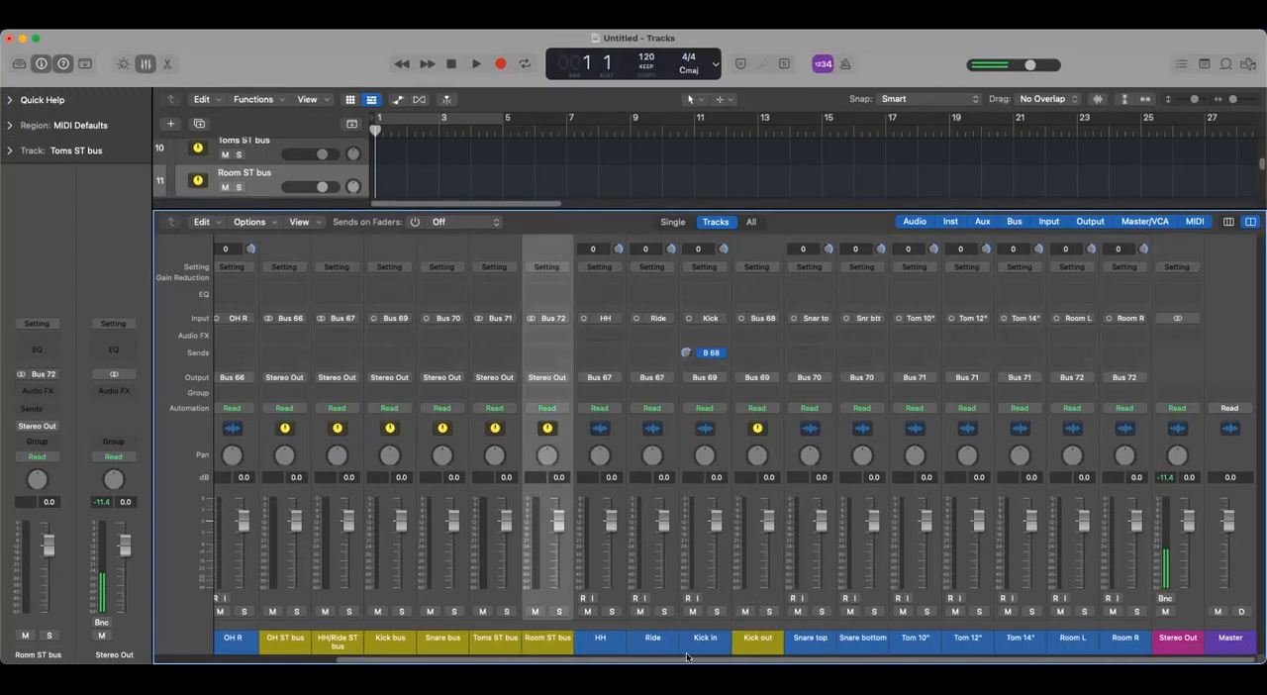
- Hide the mixer and move the Room ST bus track directly below the Room R track
scroll(633, 658, left, 4)
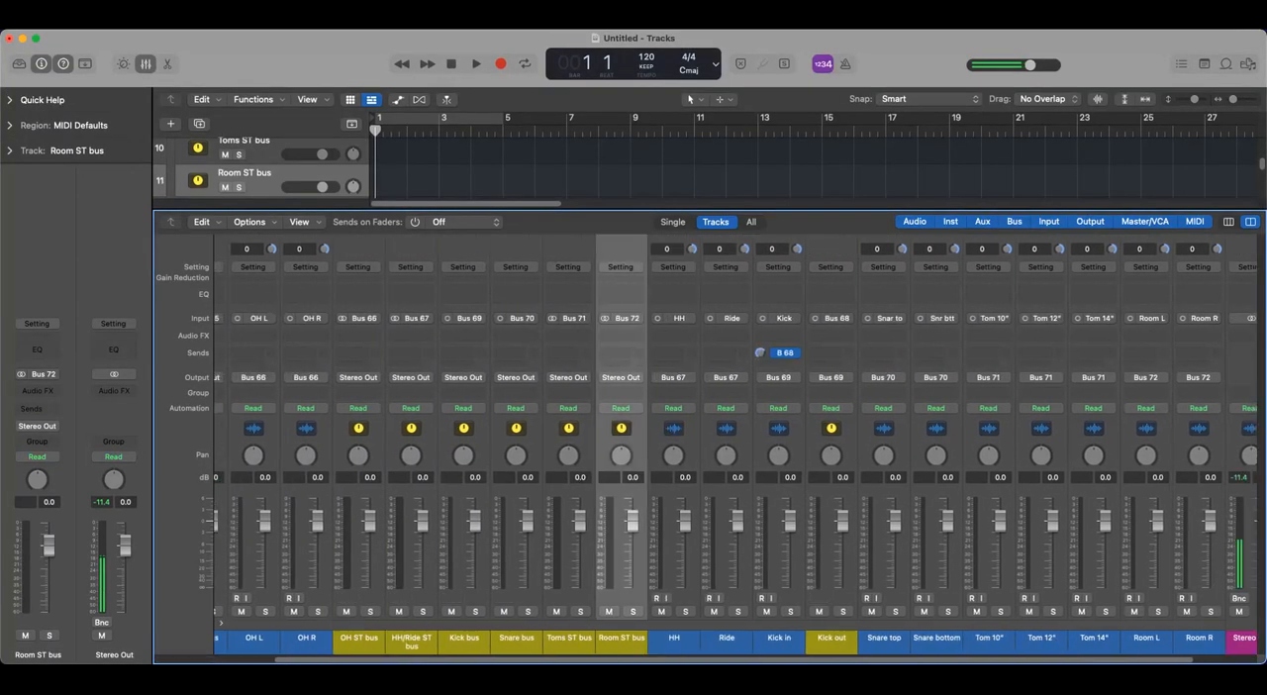
drag(626, 651, 600, 650)
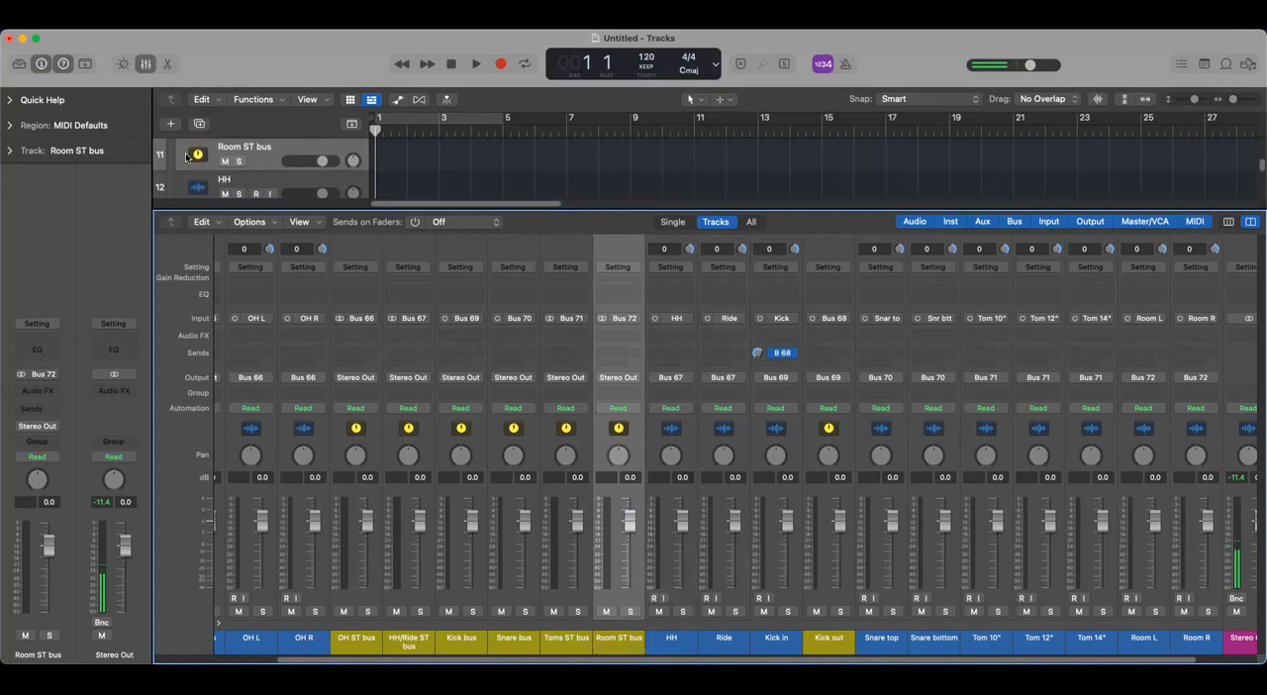
click(146, 63)
scroll(354, 416, up, 8)
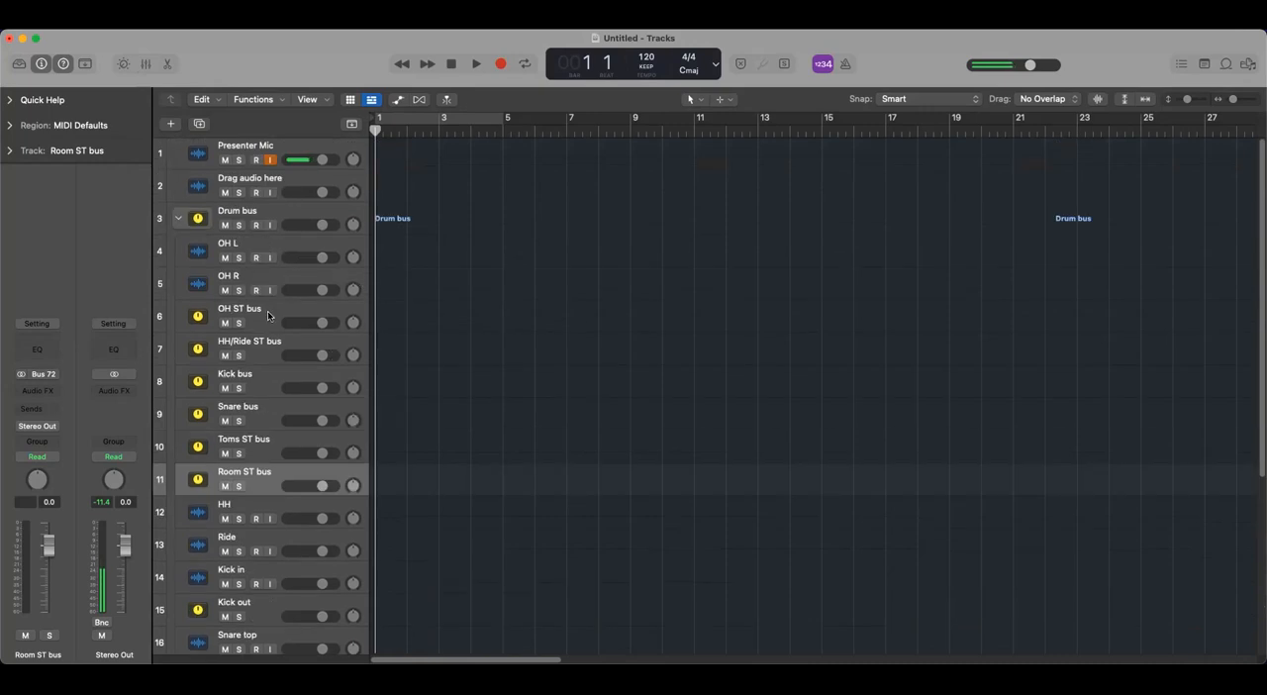
click(268, 315)
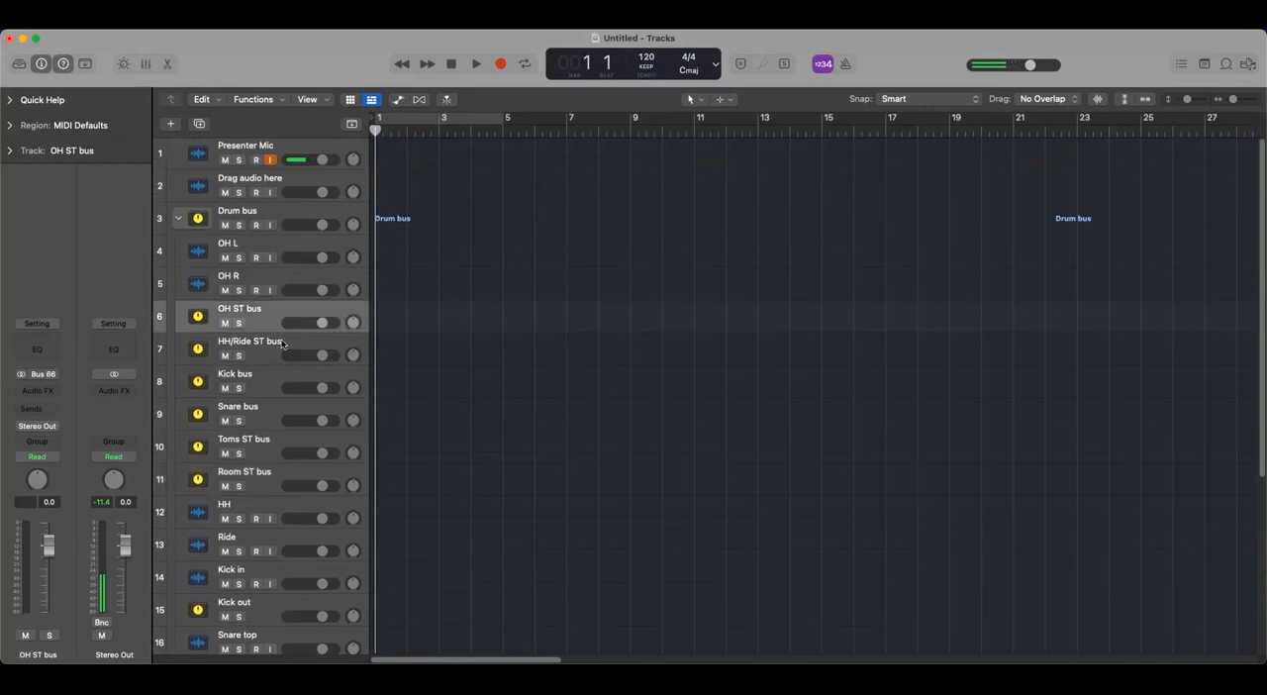
scroll(314, 420, down, 4)
scroll(314, 421, down, 3)
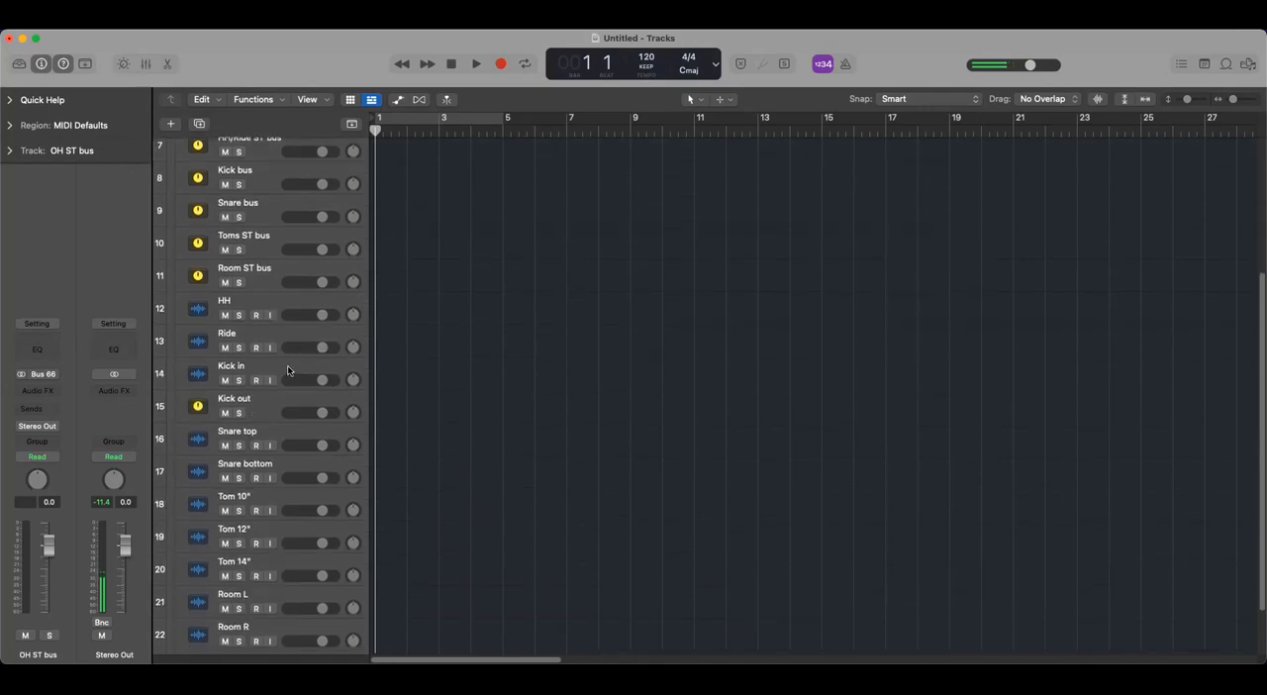
drag(284, 216, 339, 582)
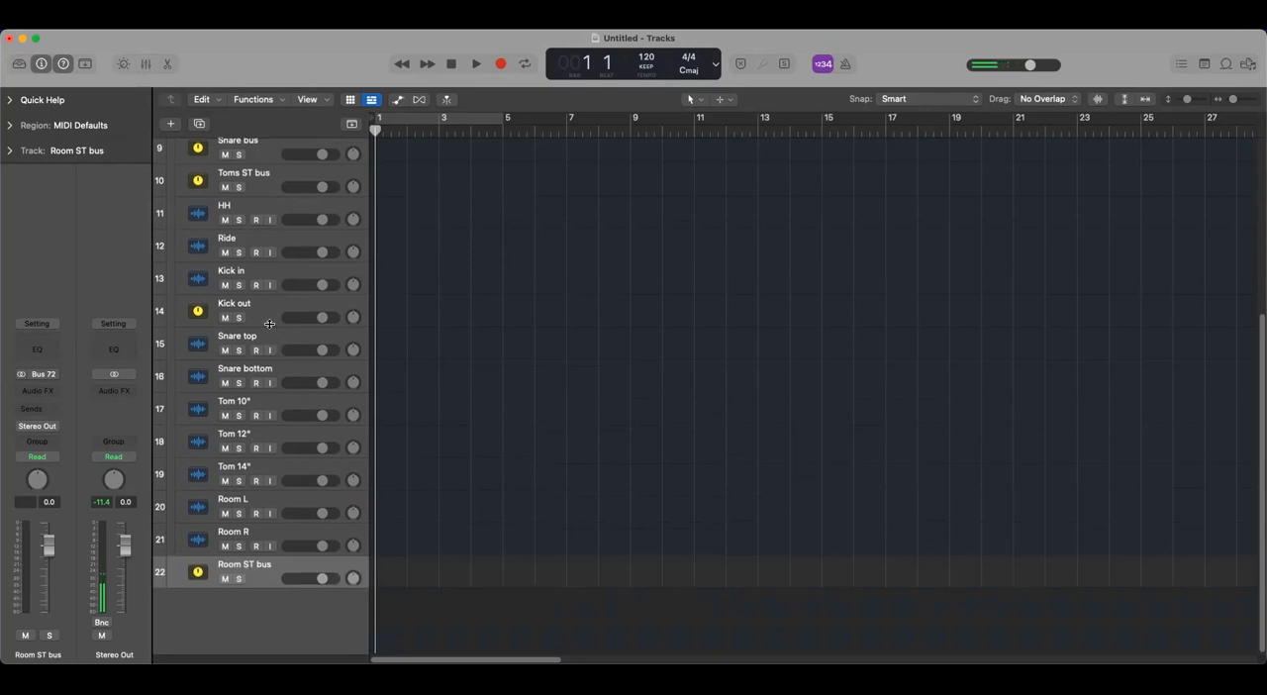
- Move the Toms ST bus track directly below Tom 14" and the Snare bus track directly below Snare bottom
drag(252, 179, 306, 482)
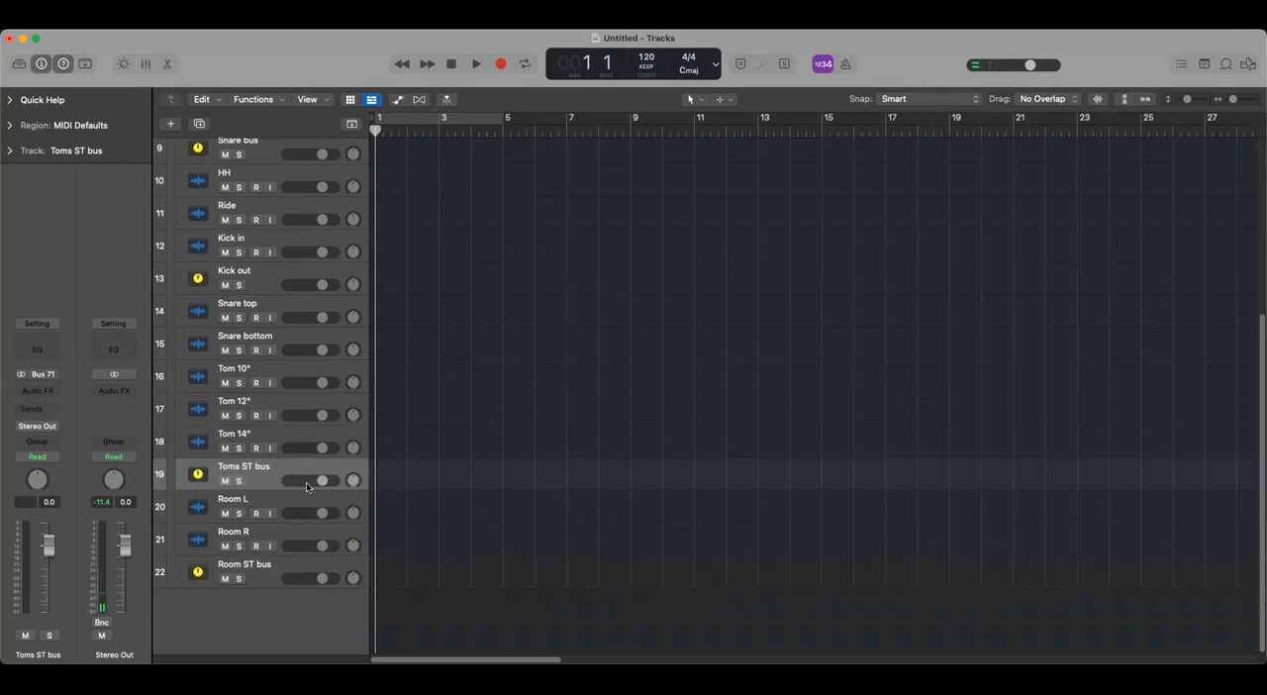
scroll(266, 191, up, 3)
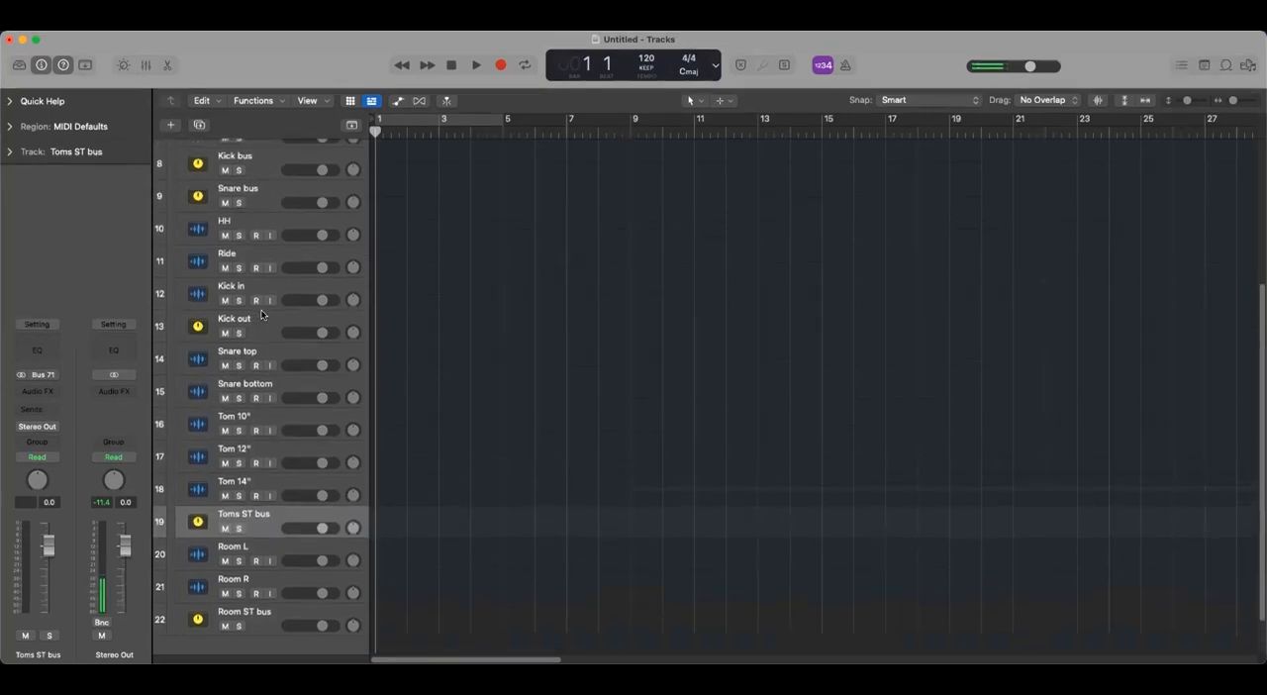
drag(267, 190, 294, 398)
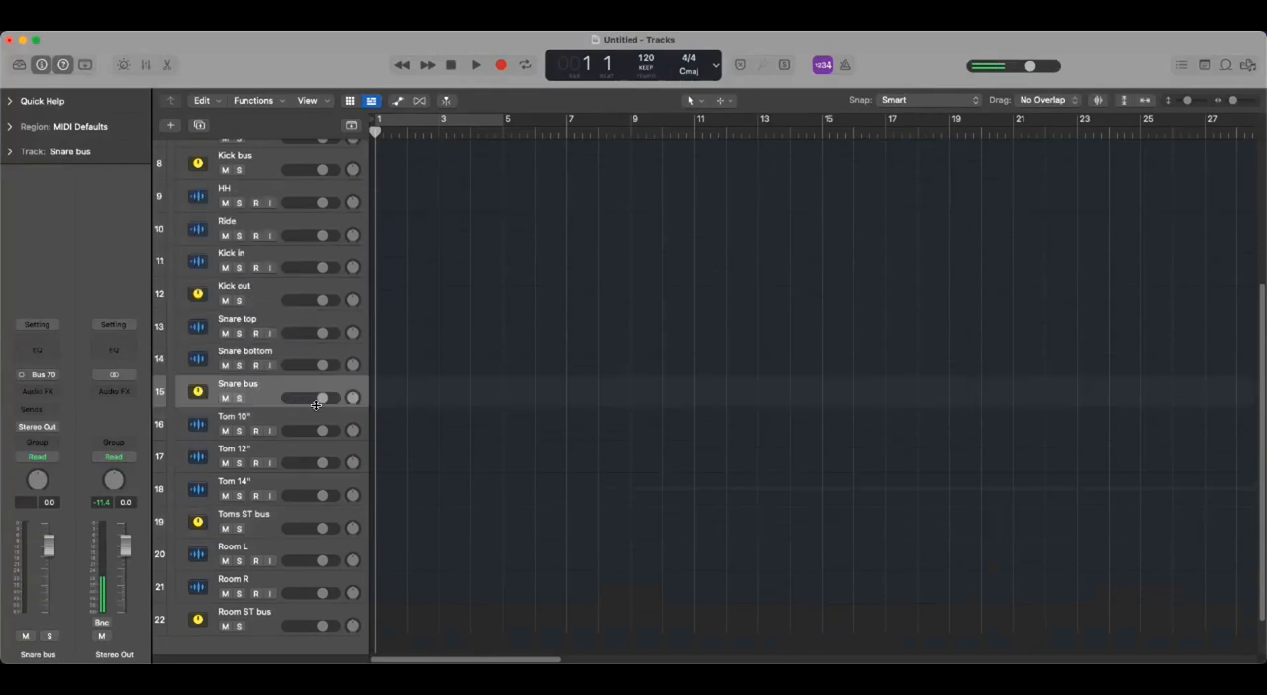
- Move the Kick bus track directly below Kick out and the HH/Ride ST bus track directly below Ride
scroll(276, 374, up, 2)
scroll(276, 374, up, 2)
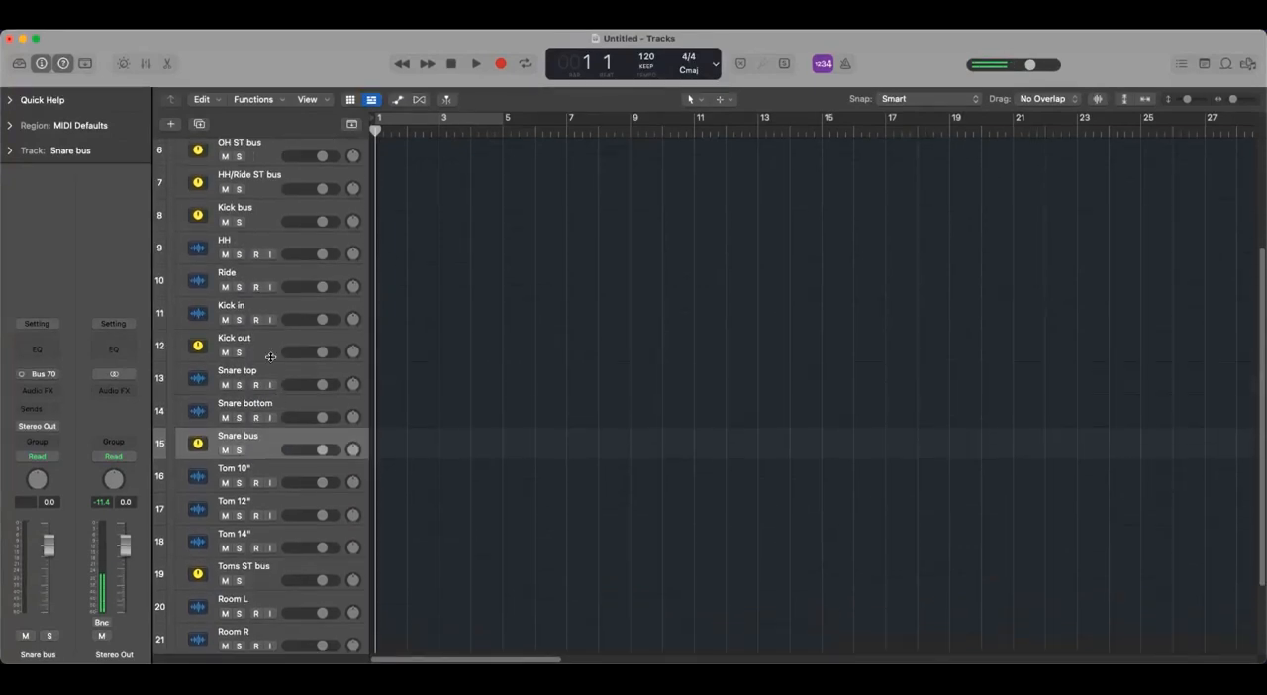
click(266, 346)
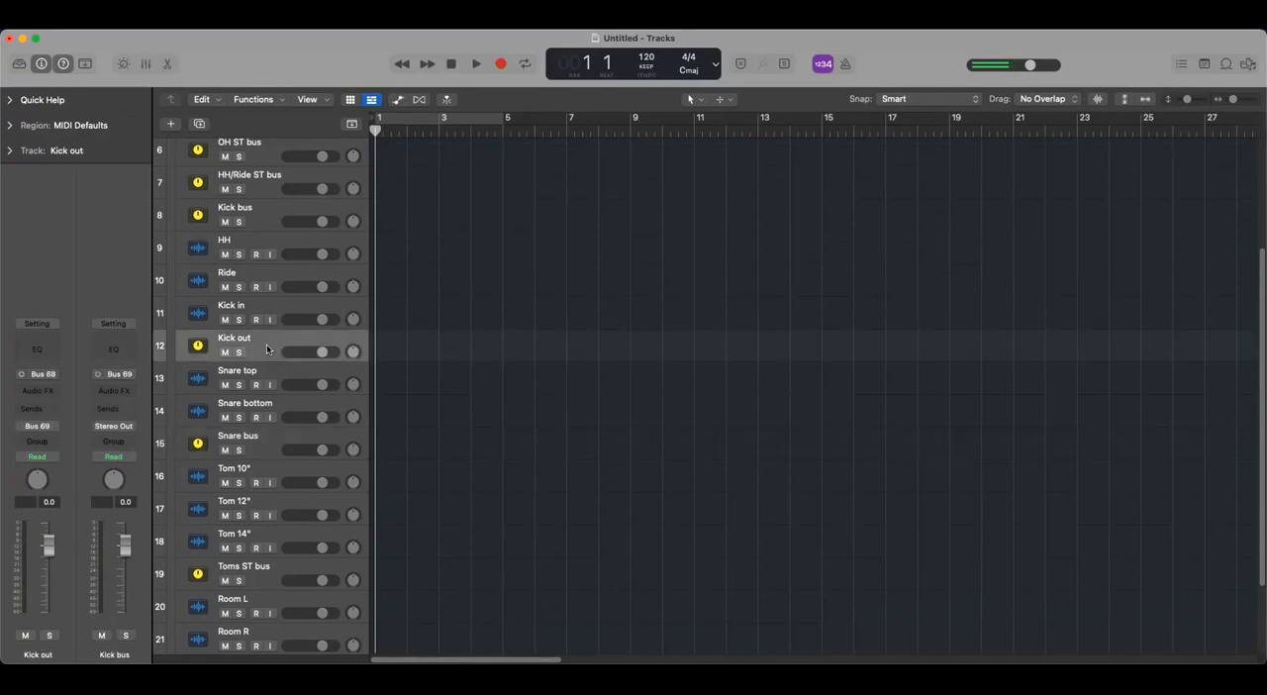
scroll(266, 347, up, 3)
scroll(258, 337, up, 2)
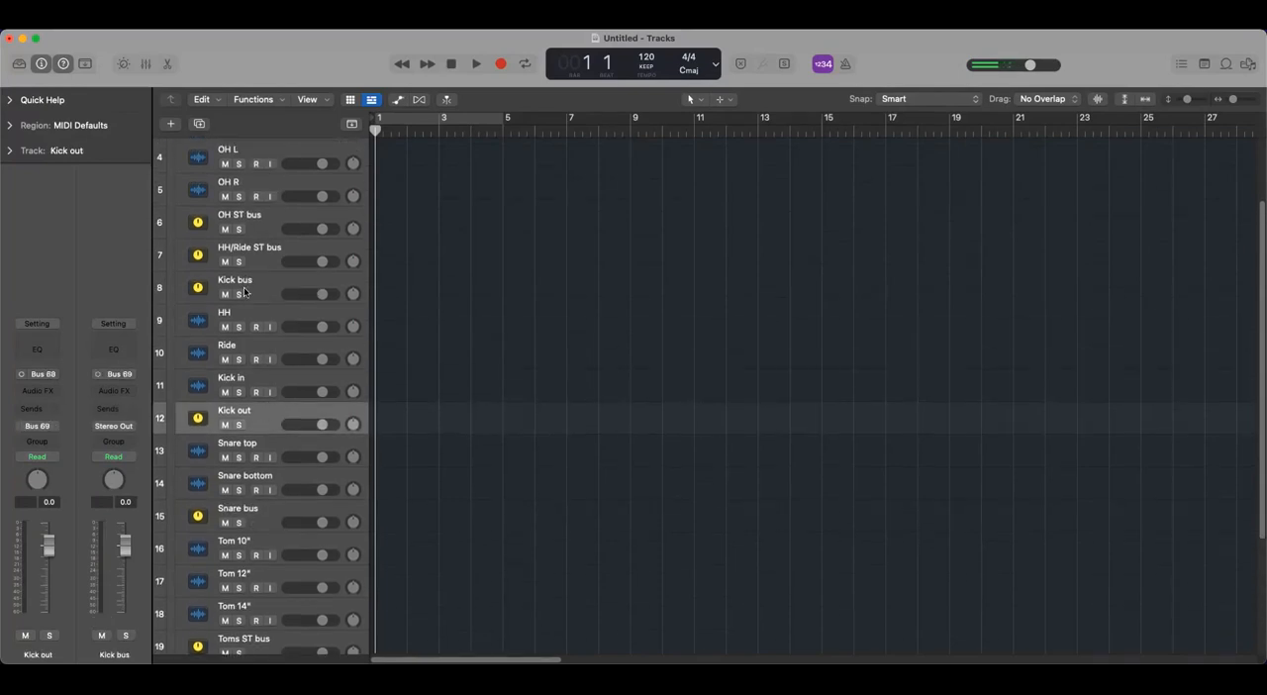
drag(264, 287, 289, 424)
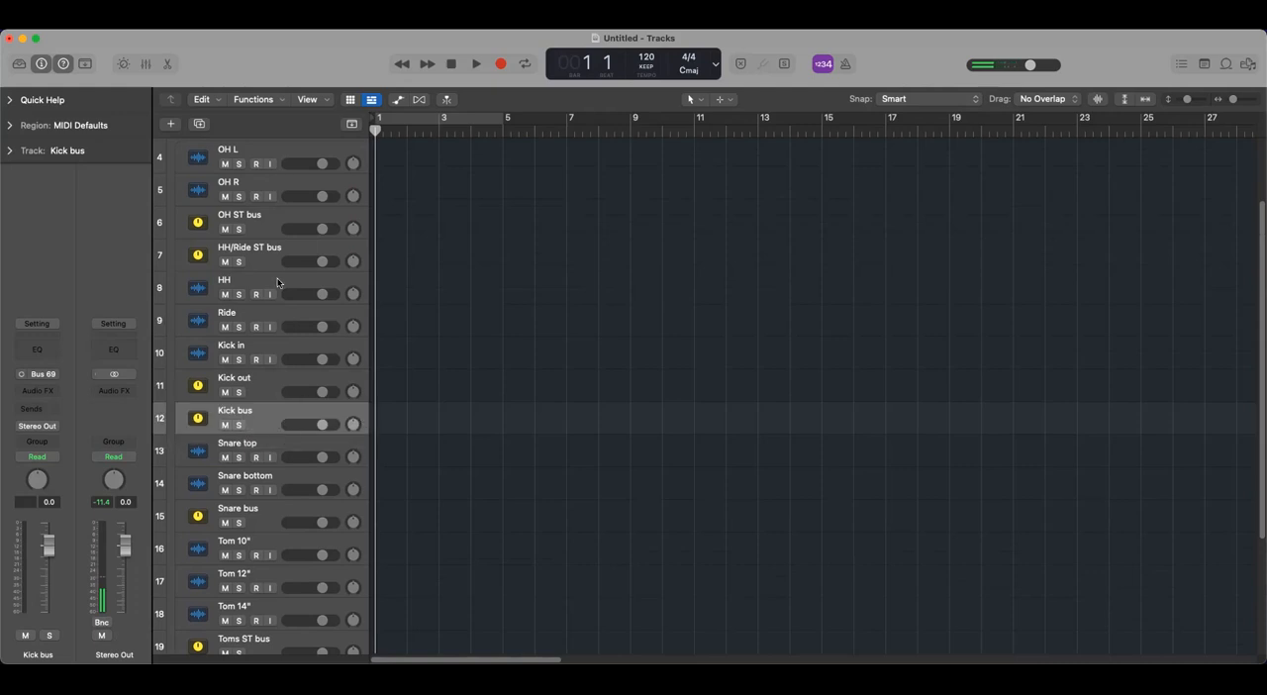
drag(279, 254, 294, 322)
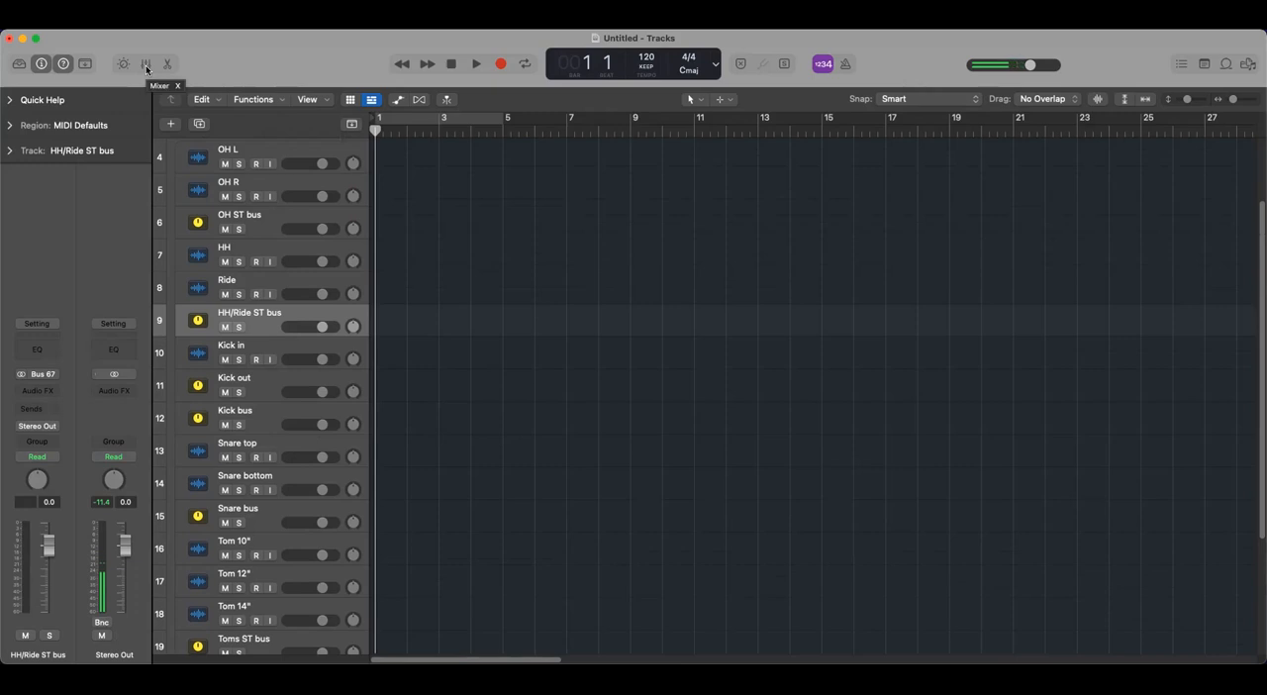
- Check the Drum bus stack by collapsing and expanding it, and move the Room ST bus track inside it, below Room R
scroll(535, 427, up, 3)
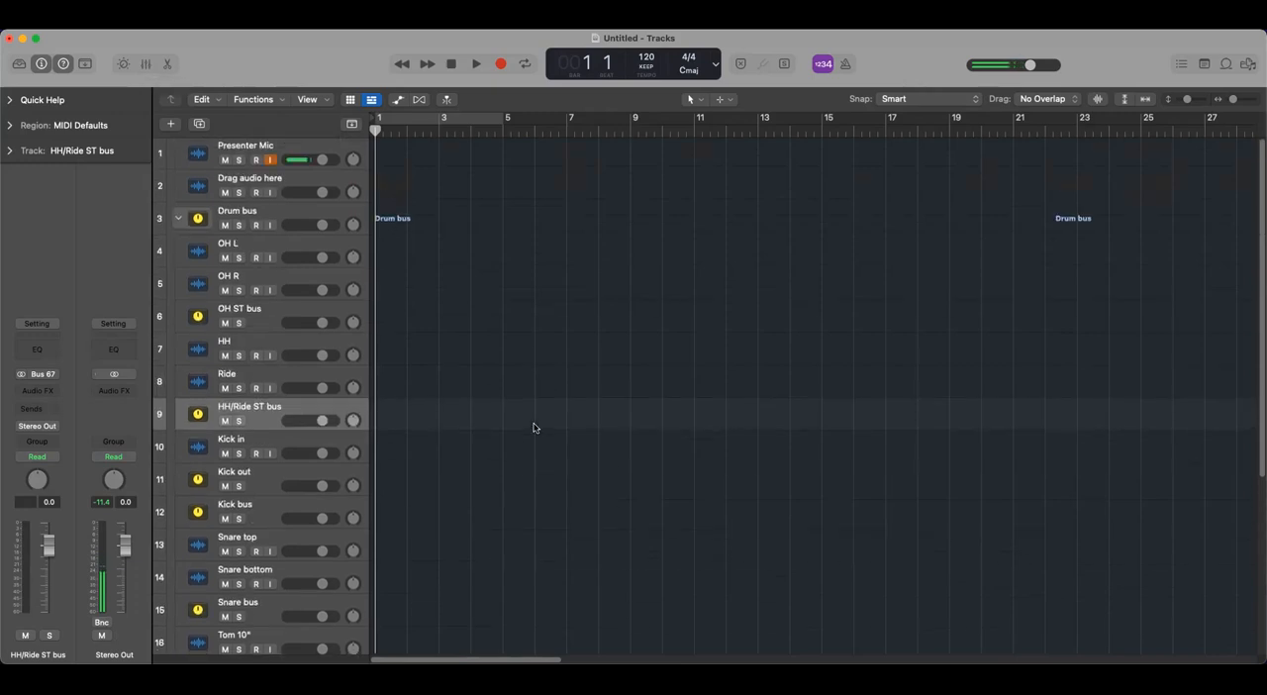
click(178, 218)
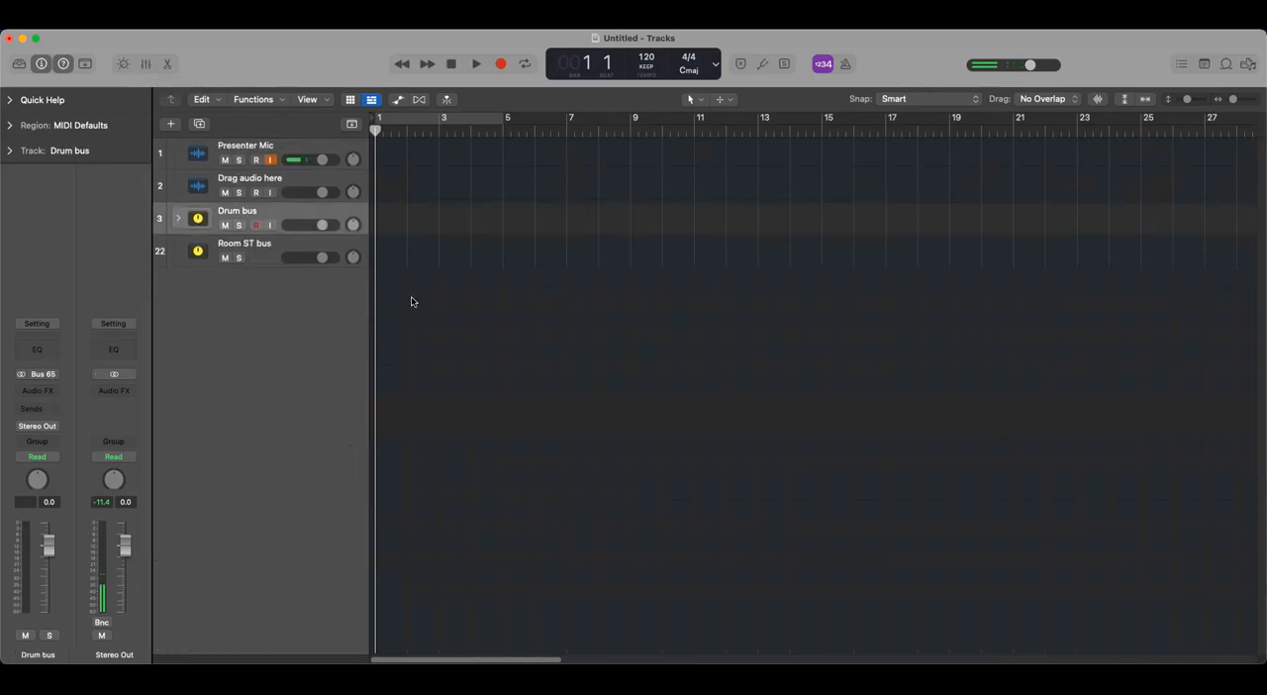
click(178, 218)
scroll(439, 466, down, 5)
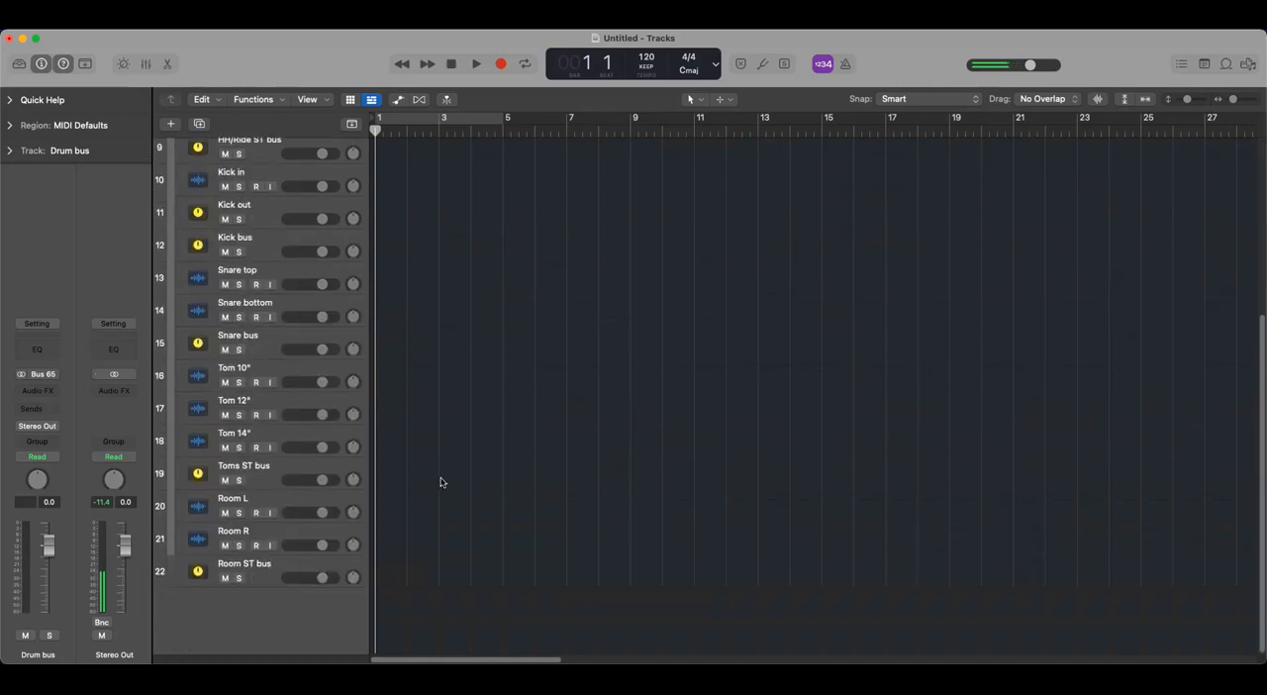
drag(303, 566, 275, 534)
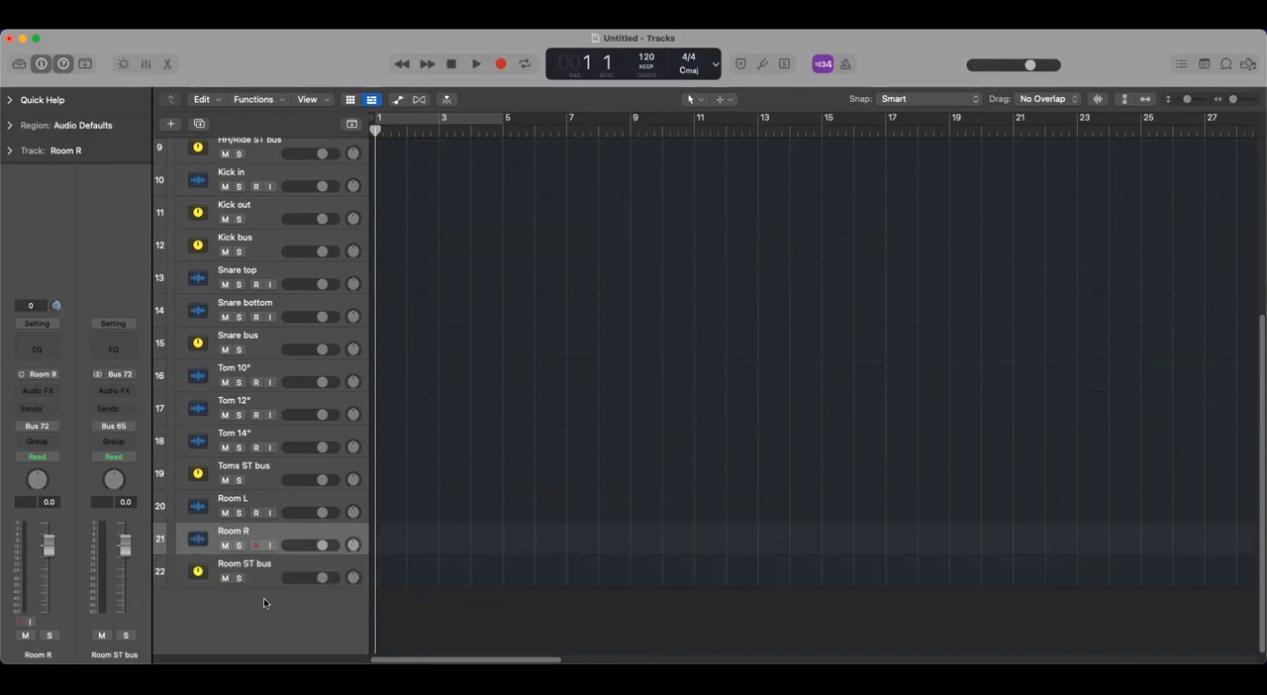
- Check that the Drum bus stack holds all the drum and sub-bus tracks, leaving the stack collapsed
scroll(267, 564, up, 5)
scroll(268, 554, up, 2)
click(178, 218)
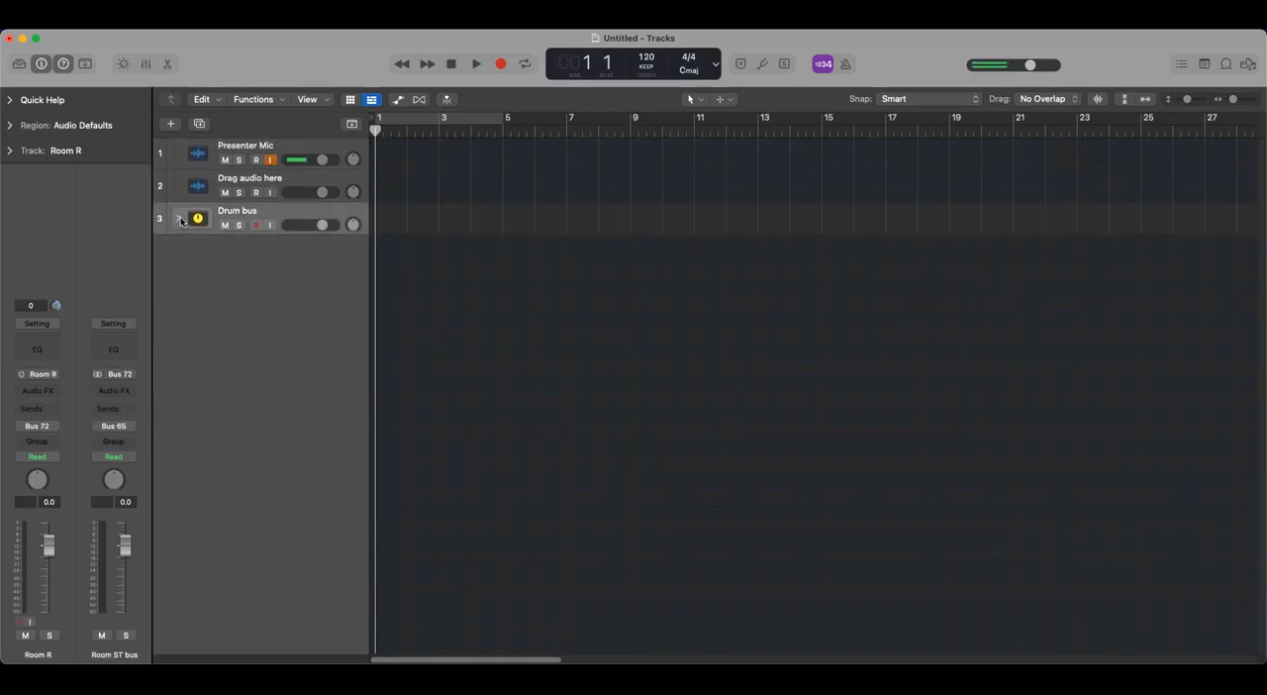
click(178, 219)
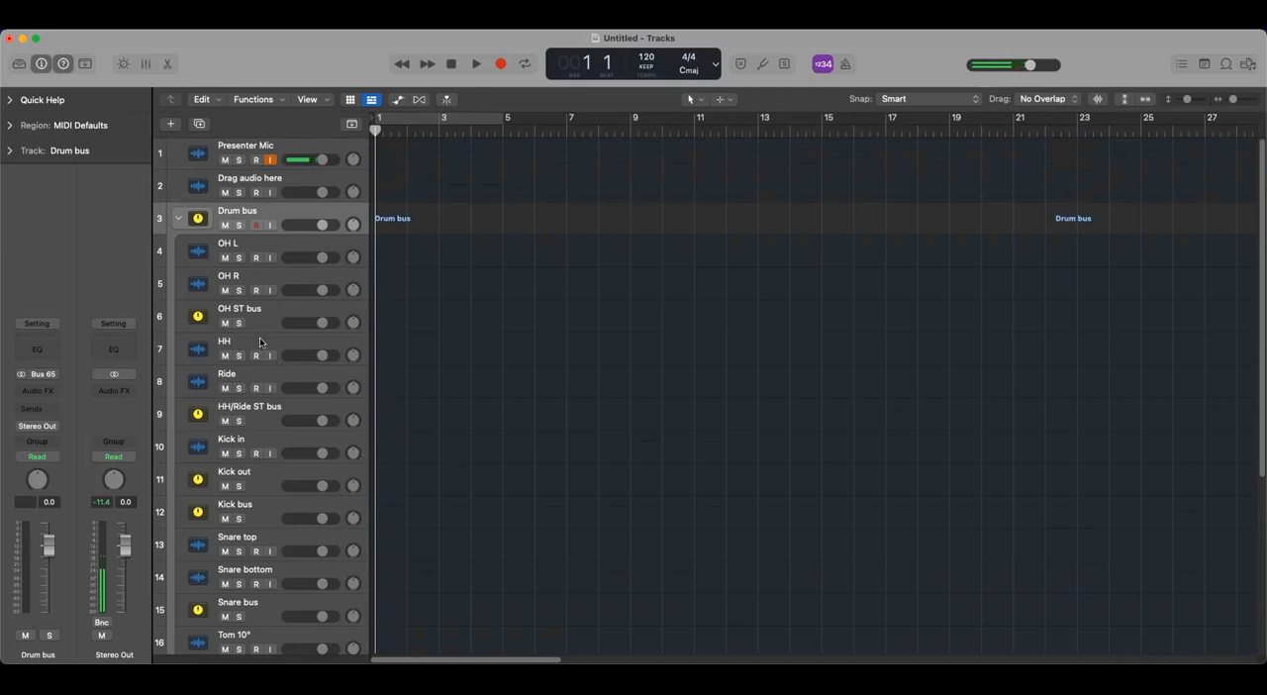
click(180, 219)
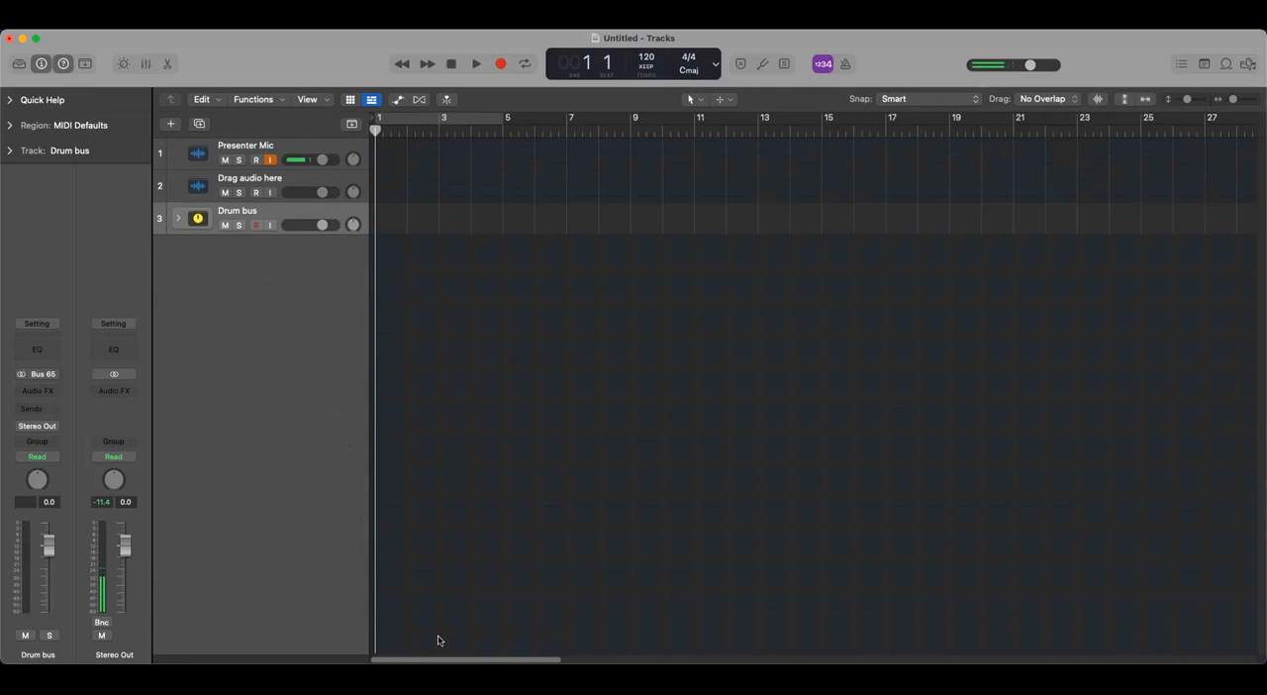
- Assign the bright orange-red track color to the Drum bus stack
right_click(306, 214)
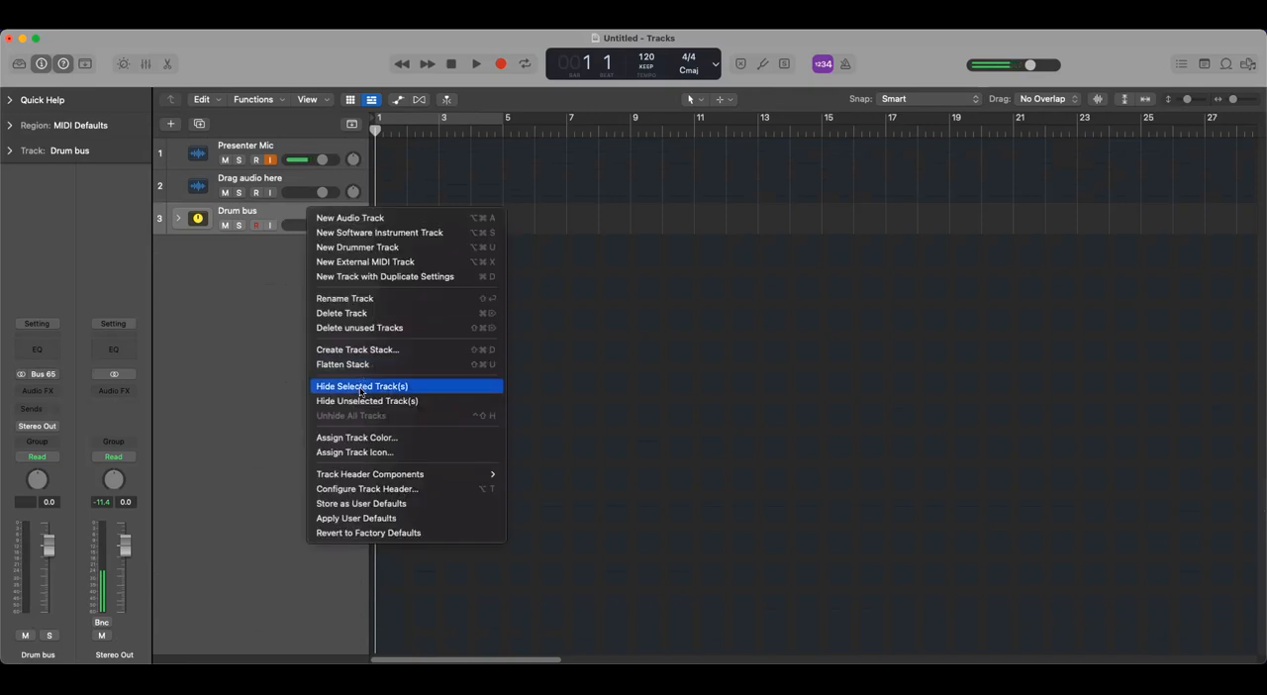
click(384, 439)
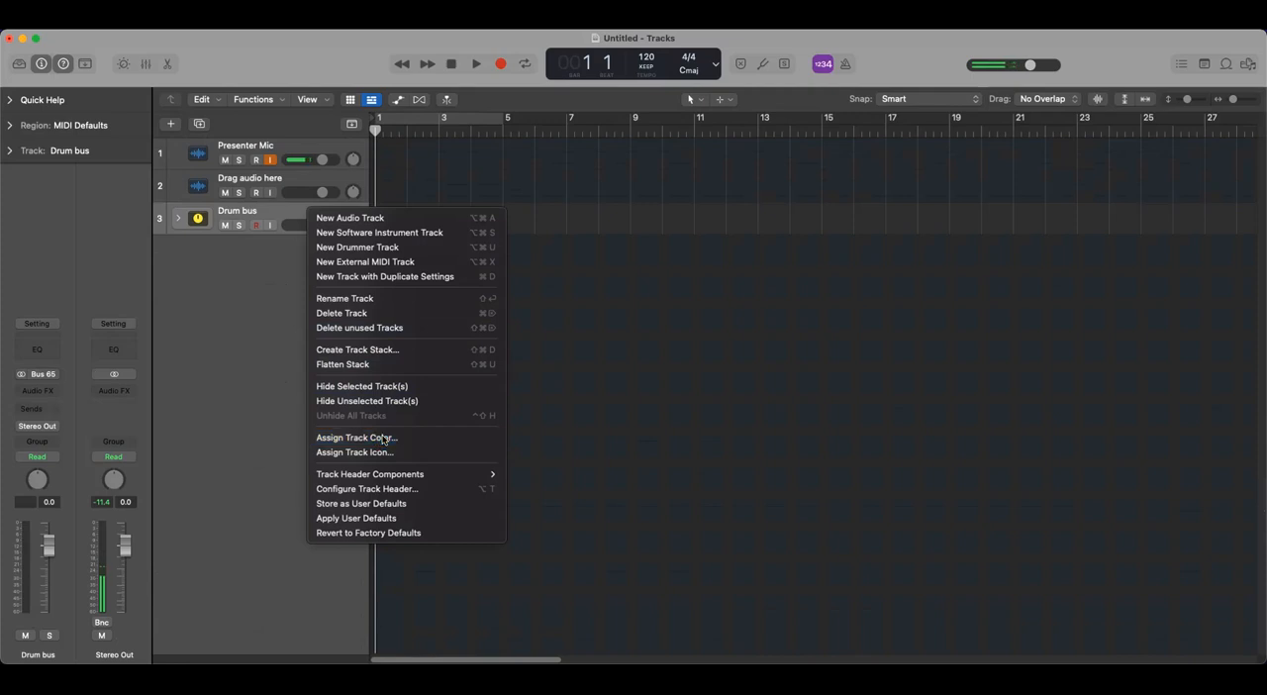
click(803, 147)
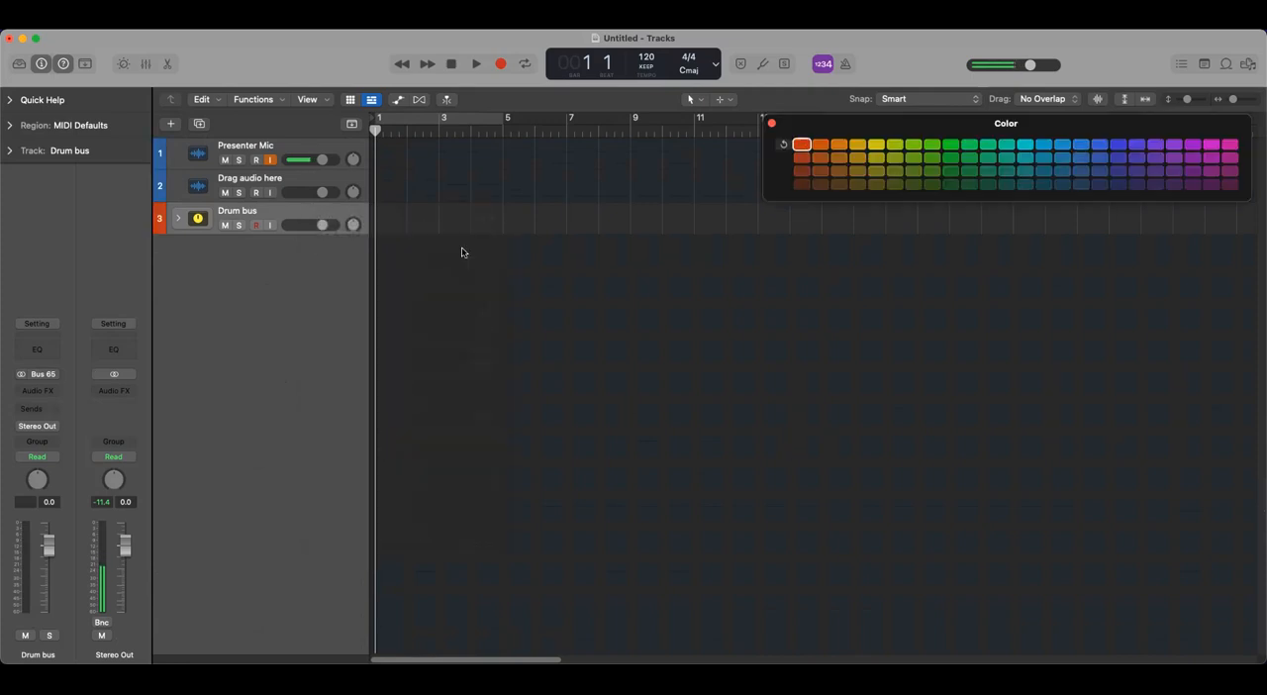
- Expand the Drum bus stack and color the OH L and OH R tracks one shade darker than the Drum bus orange-red
click(179, 219)
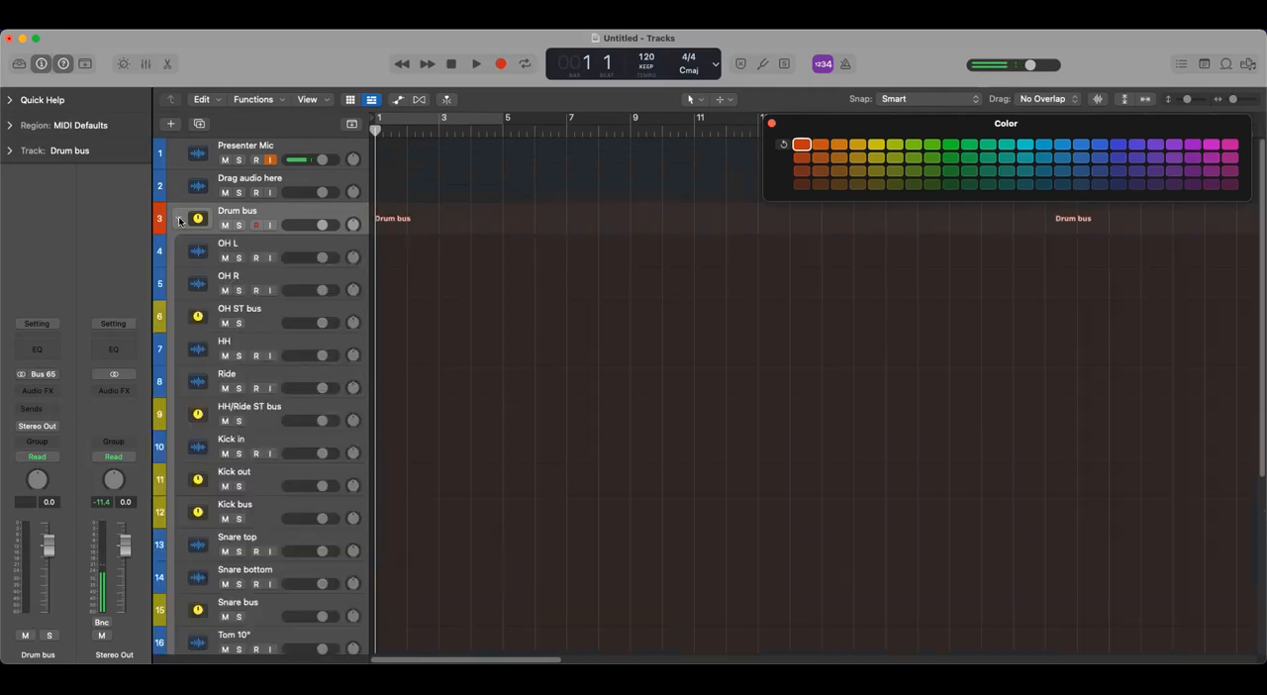
click(273, 248)
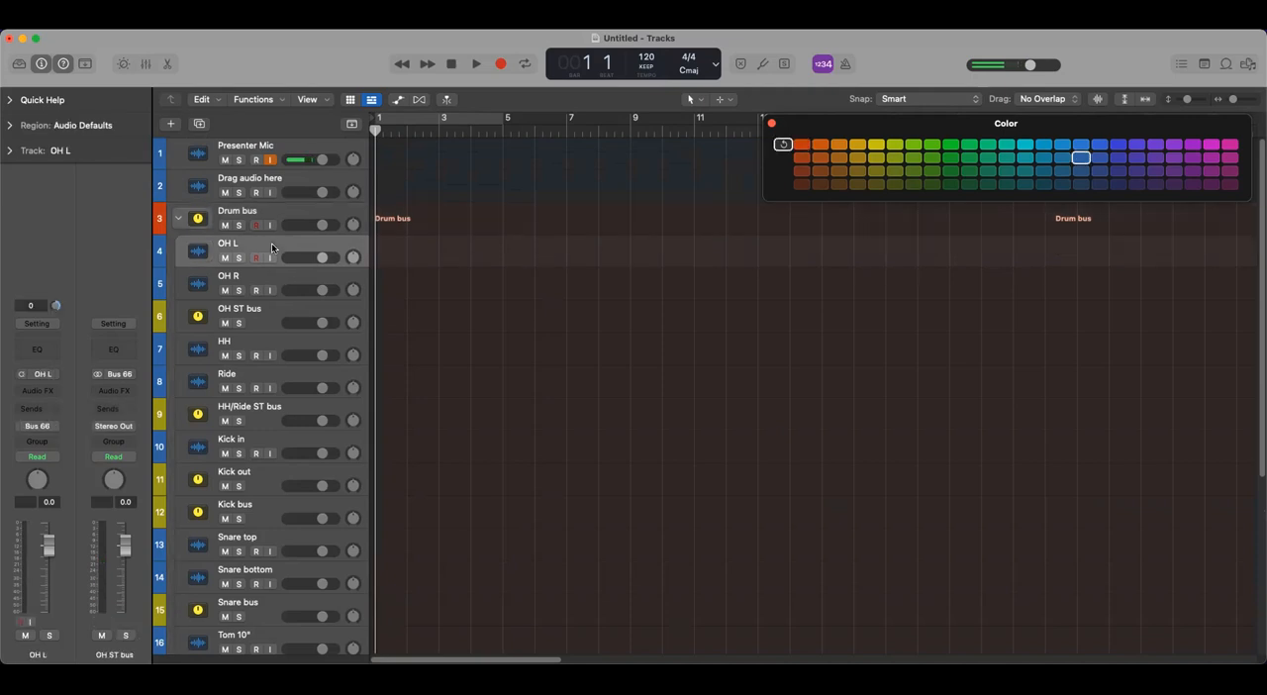
shift+click(287, 279)
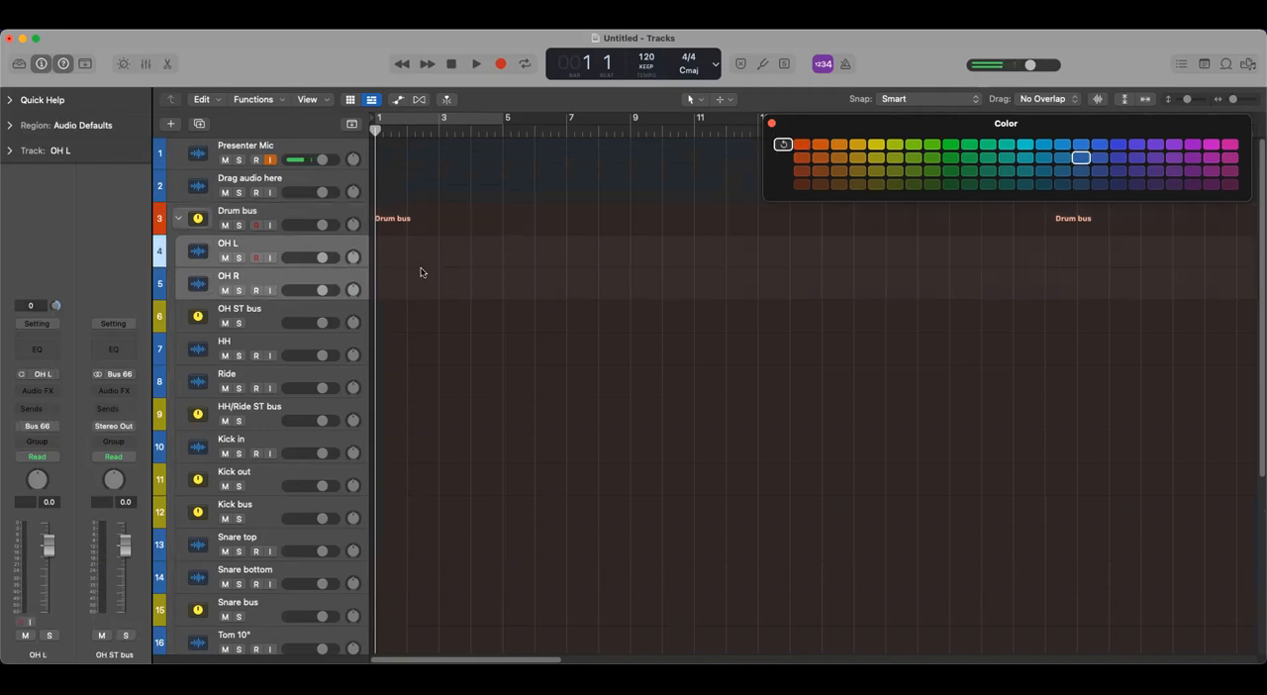
click(800, 158)
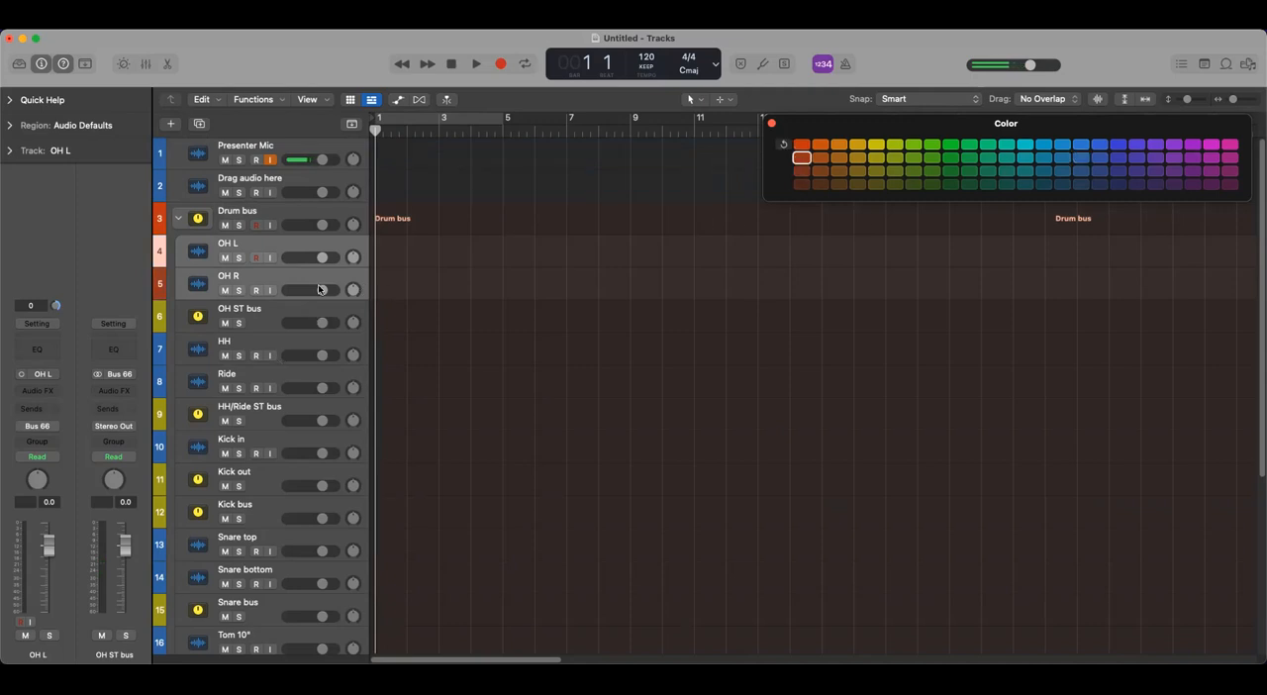
click(309, 207)
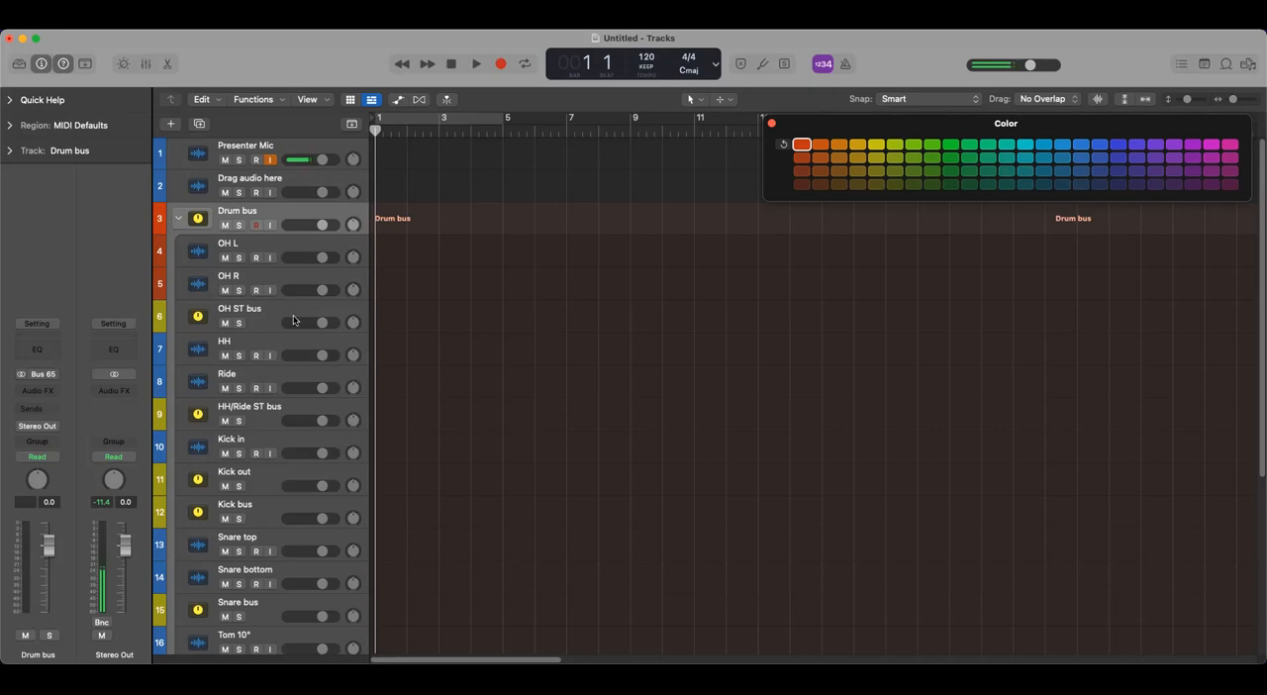
click(280, 246)
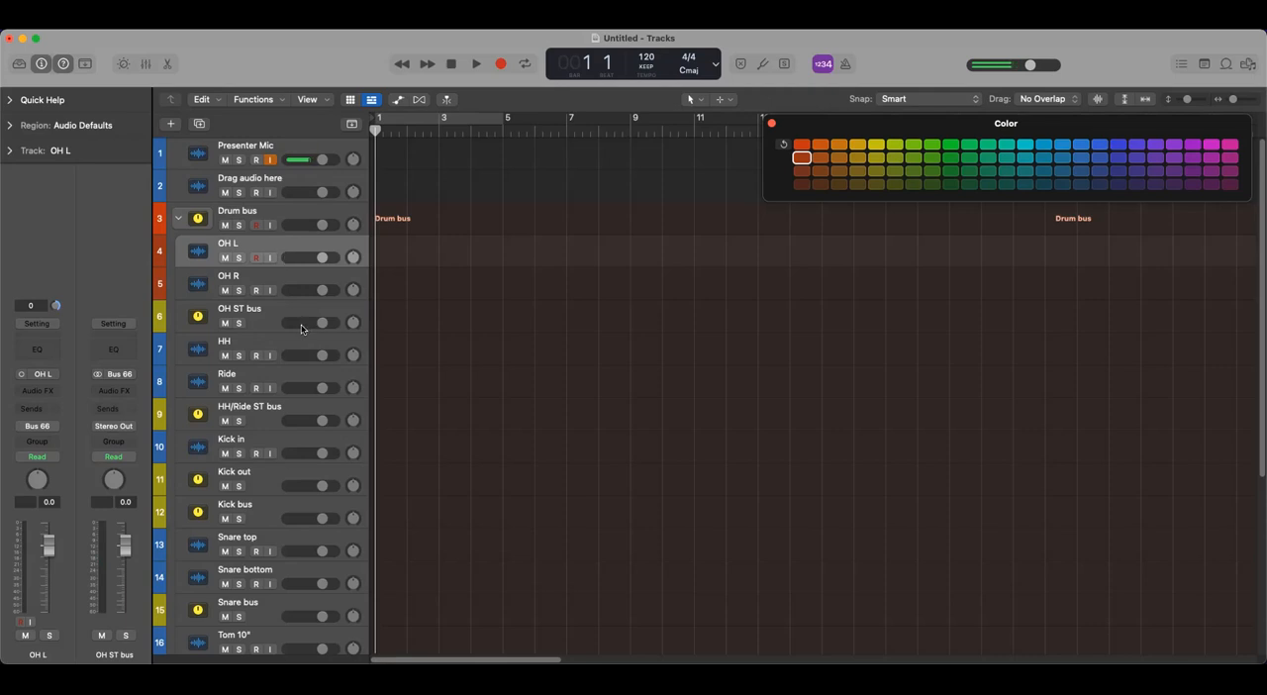
click(265, 349)
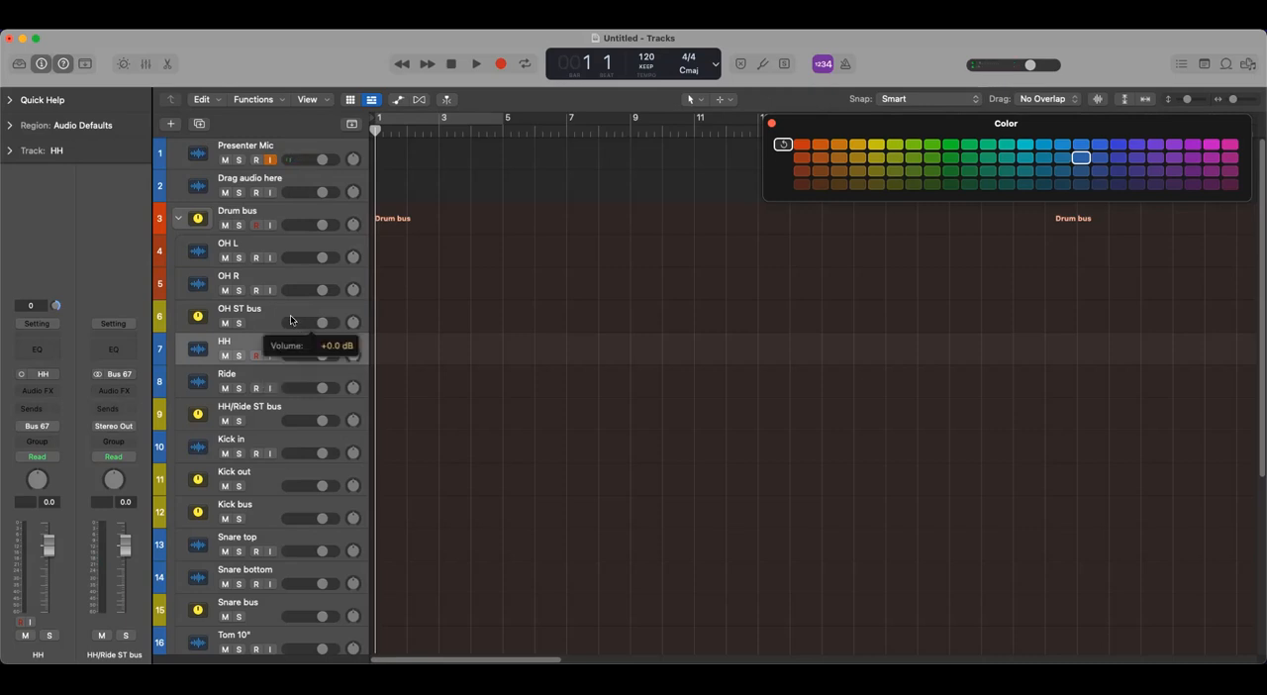
click(285, 308)
click(269, 340)
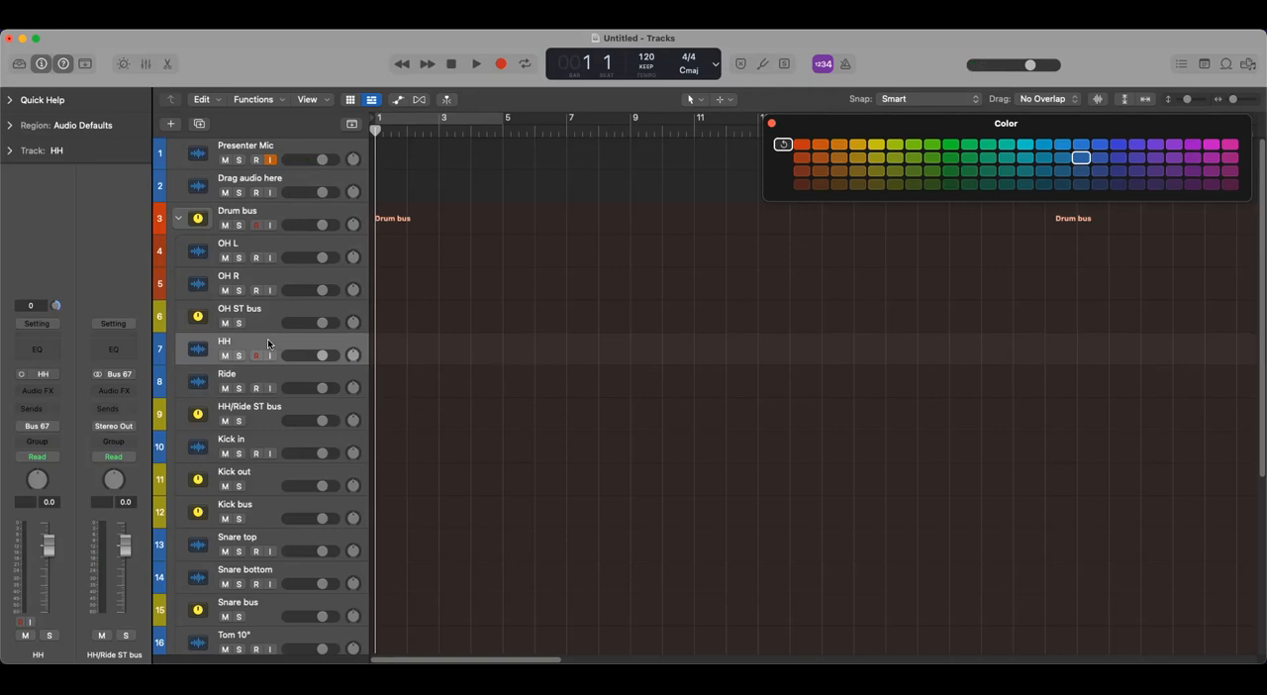
right_click(263, 367)
click(262, 331)
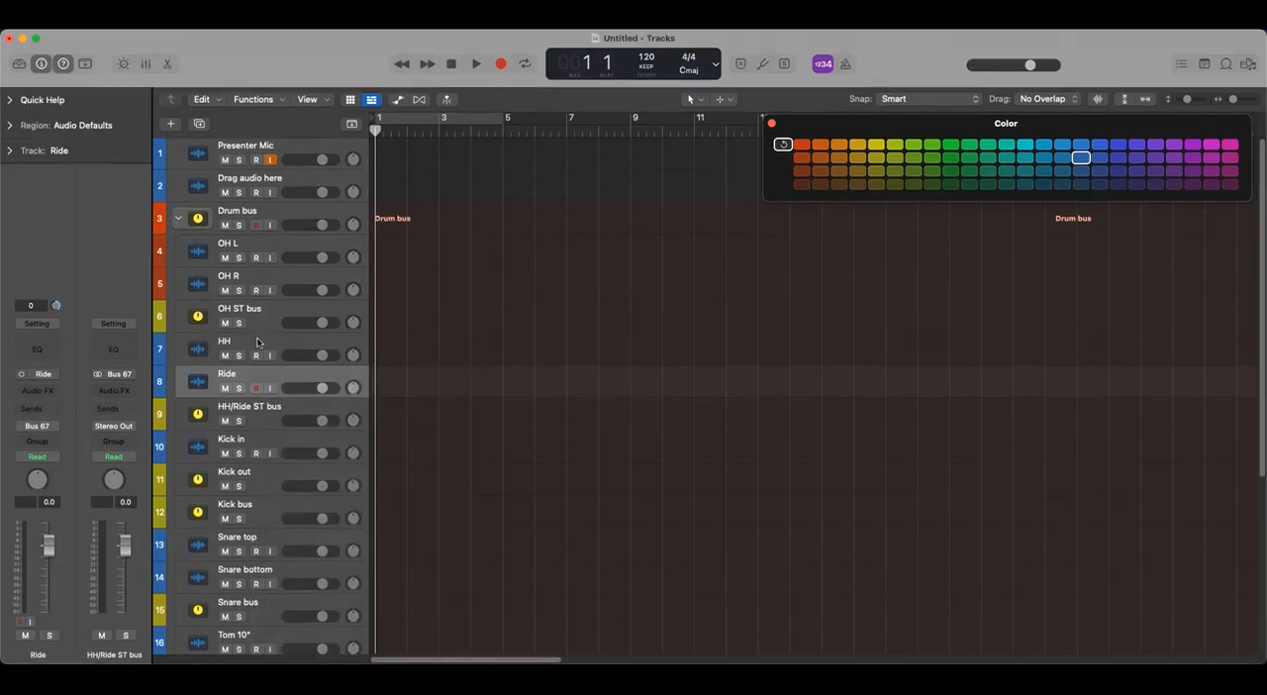
- Color the HH, Ride, Kick in, Kick out, Snare top, Snare bottom, all three Tom and both Room tracks one shade darker than the Drum bus orange-red
click(257, 341)
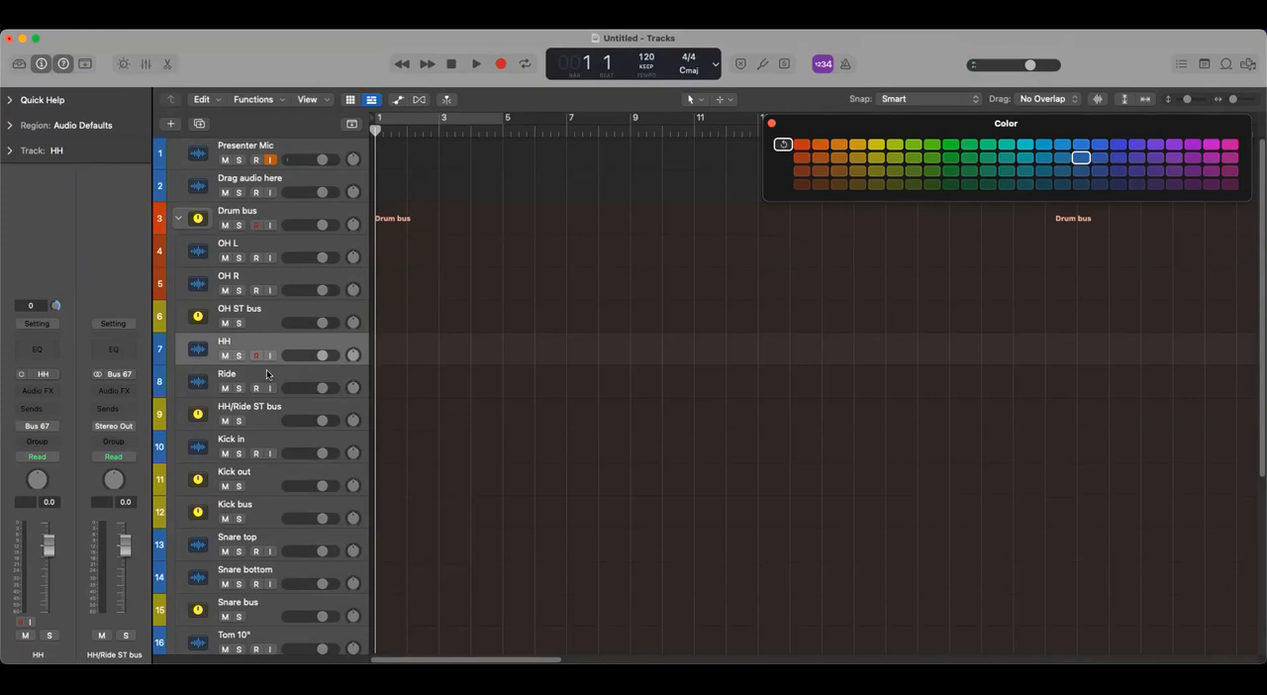
shift+click(266, 369)
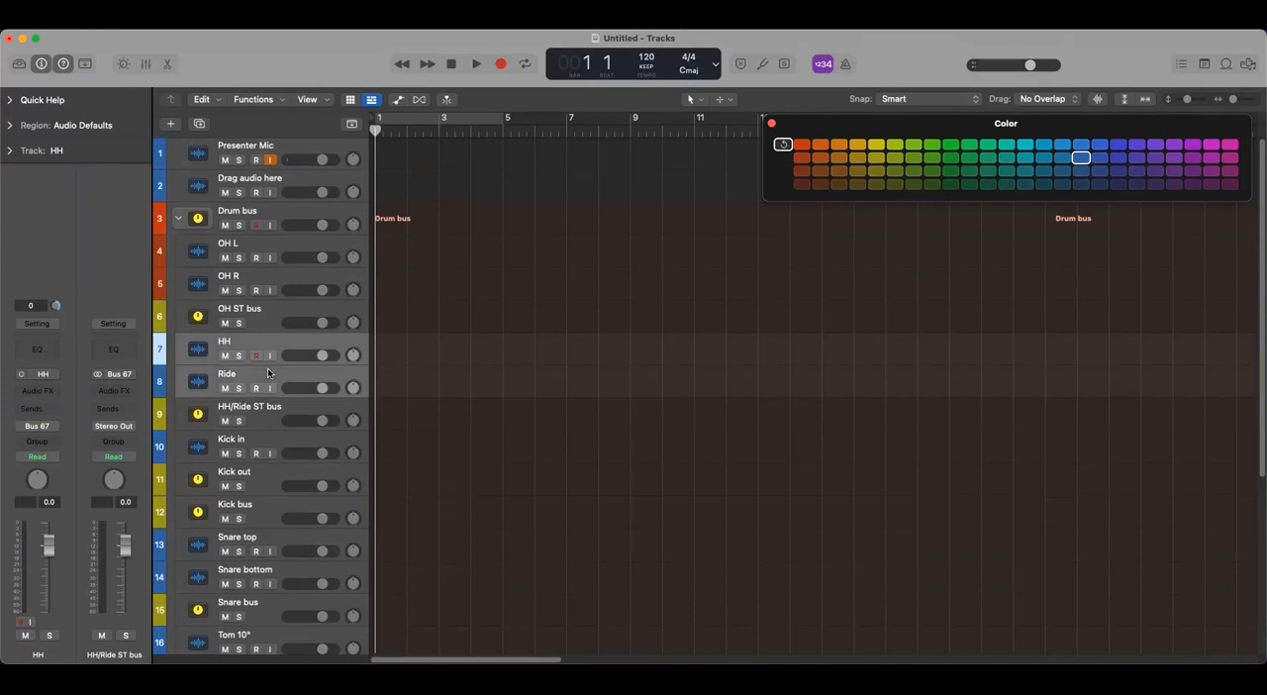
super+click(267, 434)
super+click(267, 539)
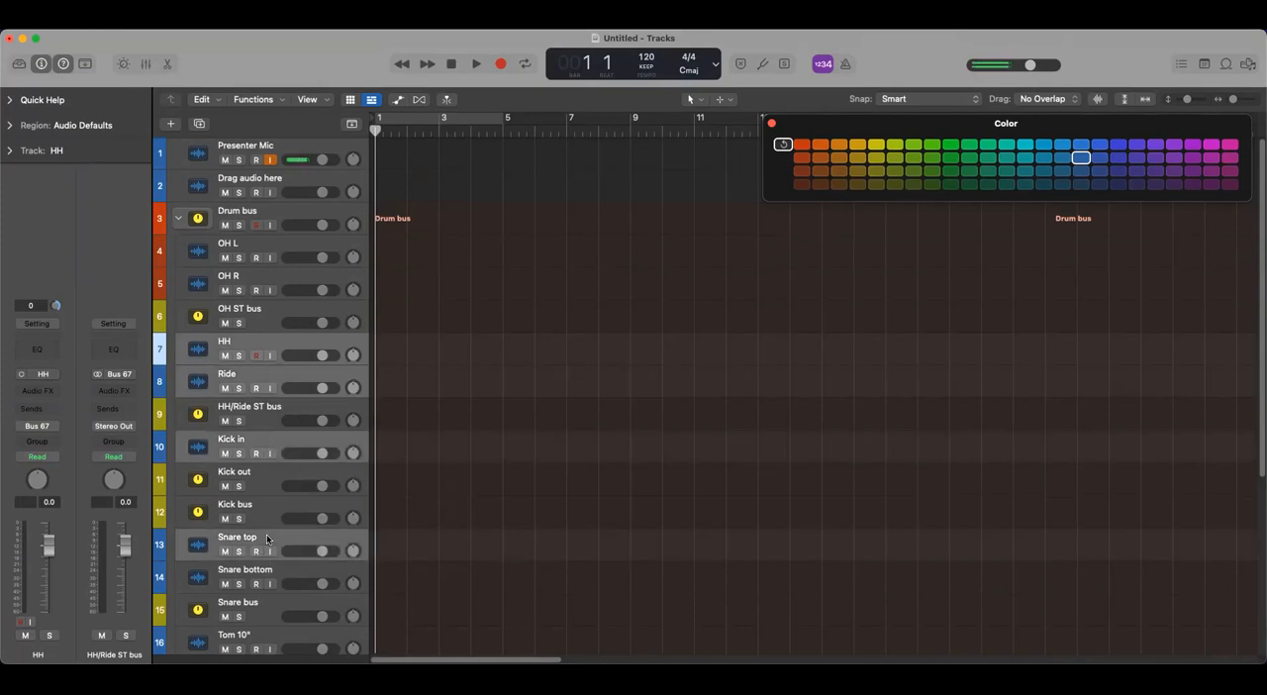
super+click(286, 564)
scroll(297, 465, down, 5)
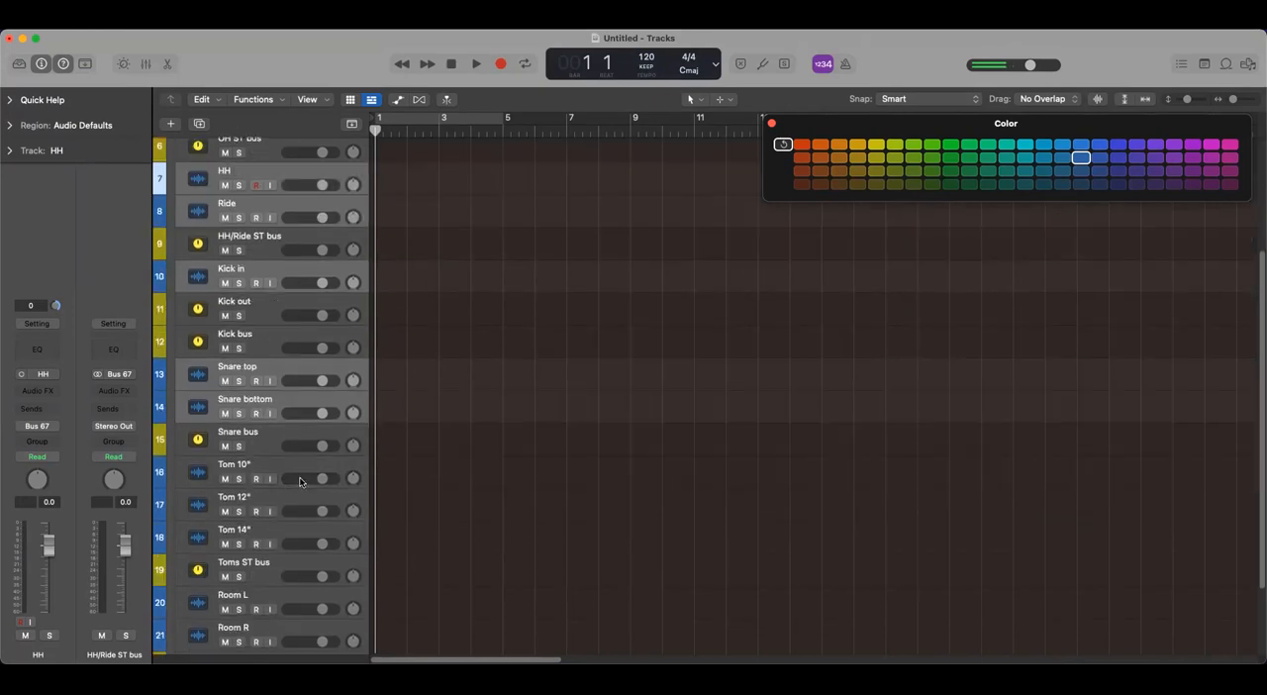
super+click(259, 464)
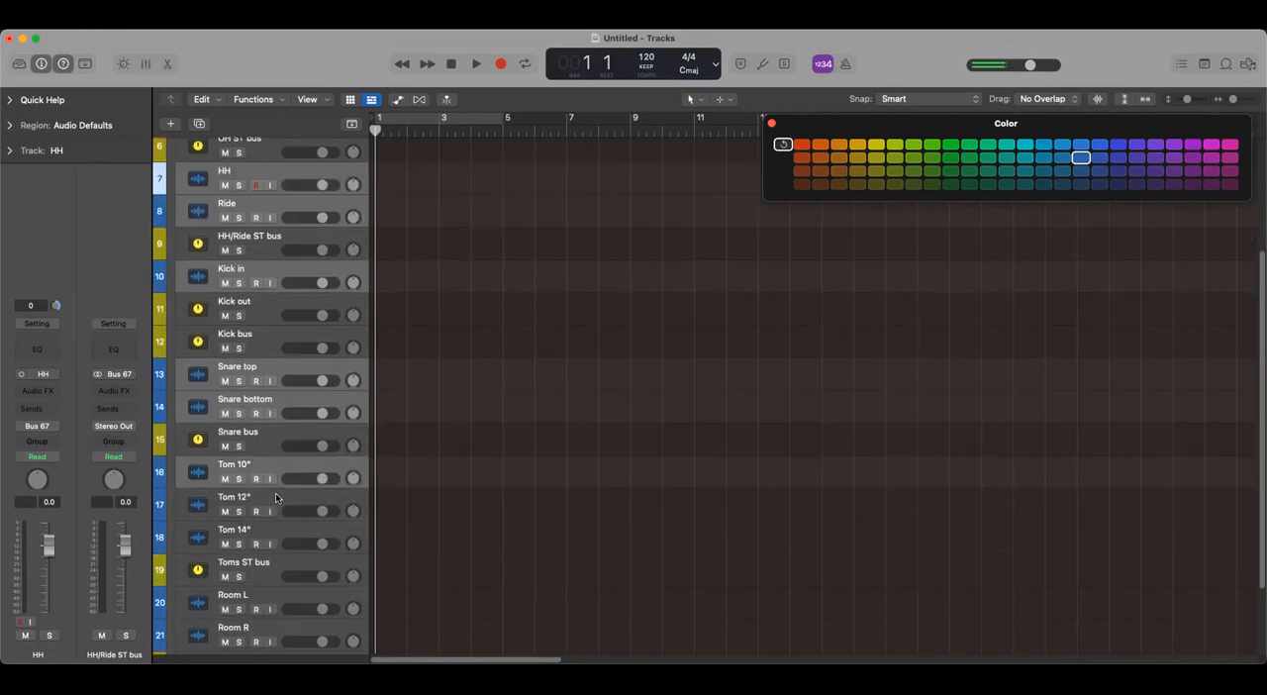
super+click(272, 501)
super+click(279, 526)
scroll(297, 493, down, 3)
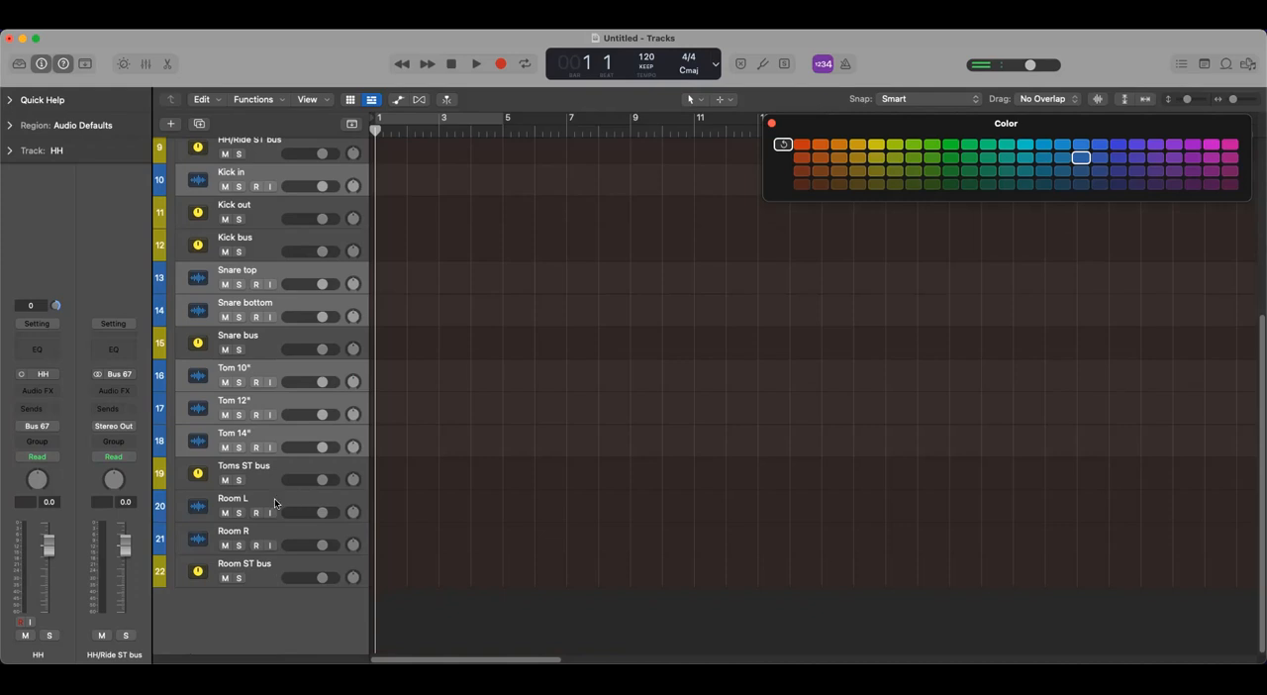
super+click(276, 504)
super+click(276, 535)
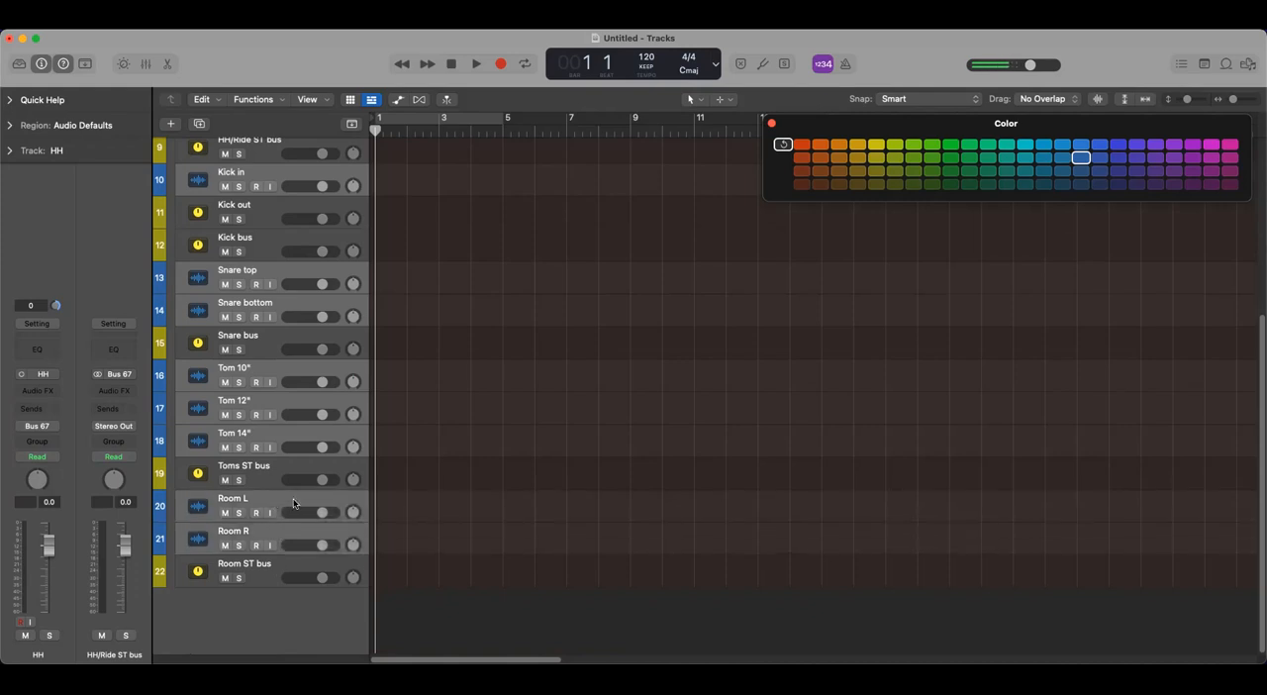
scroll(293, 503, up, 6)
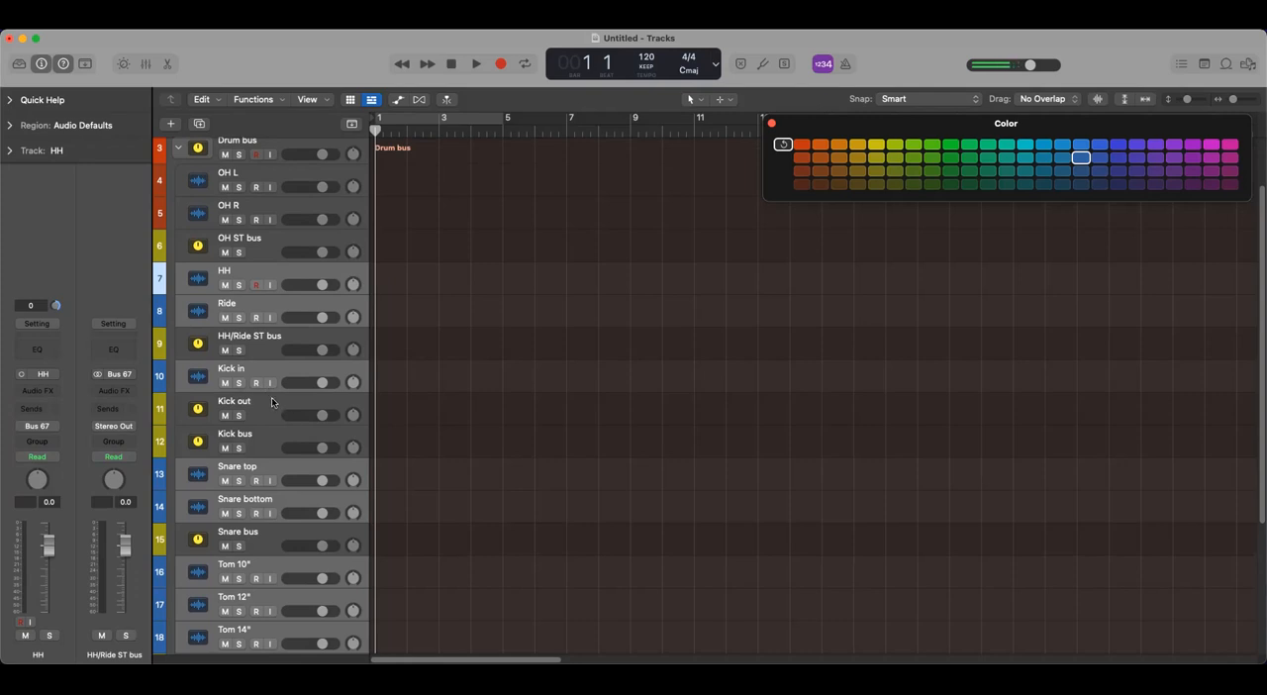
super+click(269, 401)
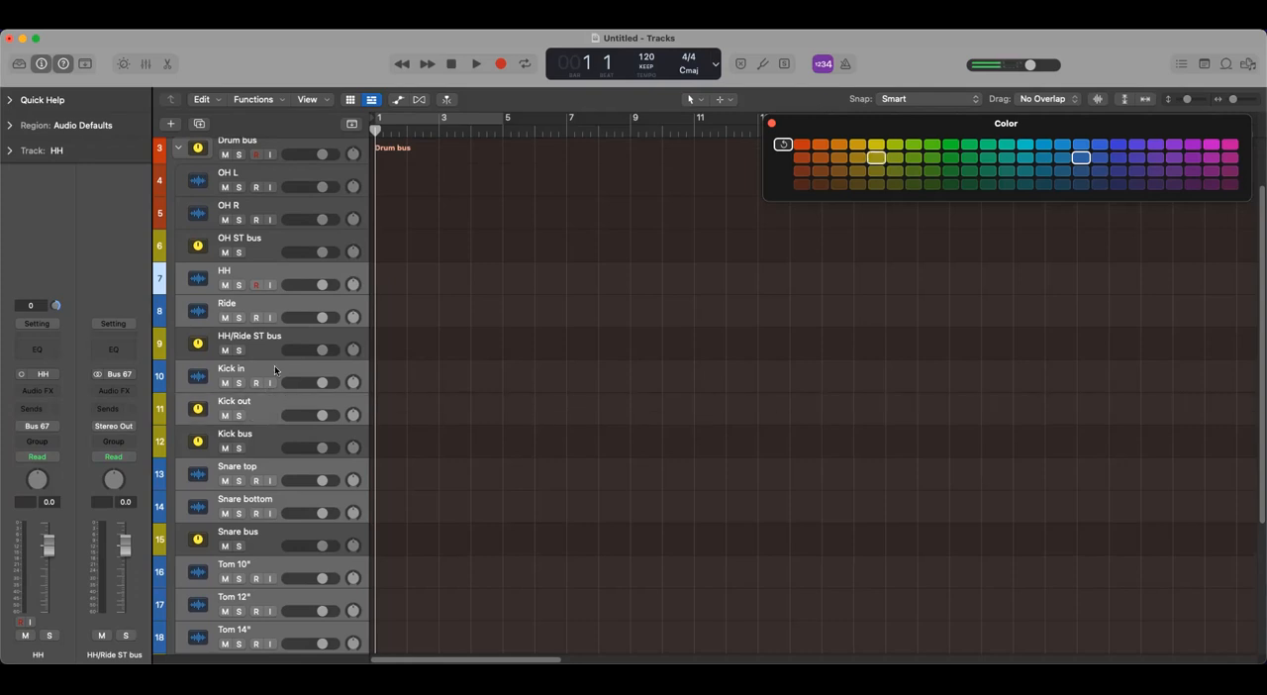
click(804, 157)
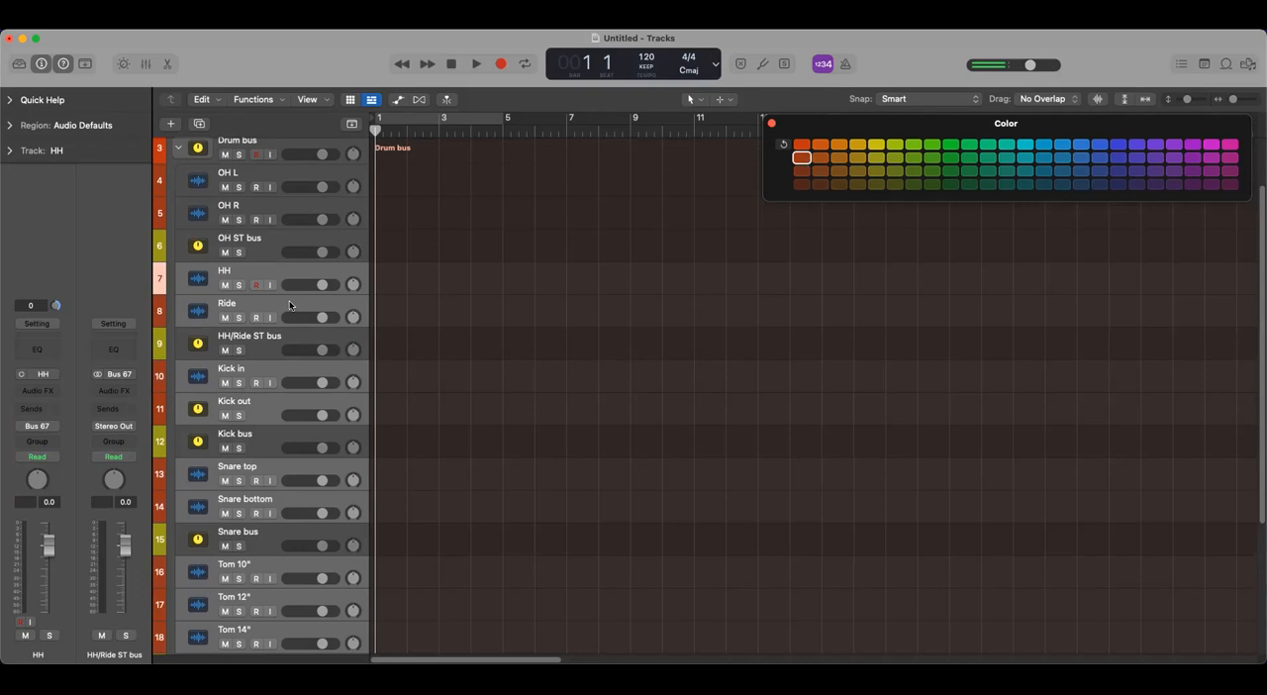
- Color the OH ST, HH/Ride ST, Kick, Snare, Toms ST and Room ST bus tracks two shades darker than the Drum bus orange-red
click(290, 249)
scroll(290, 251, up, 3)
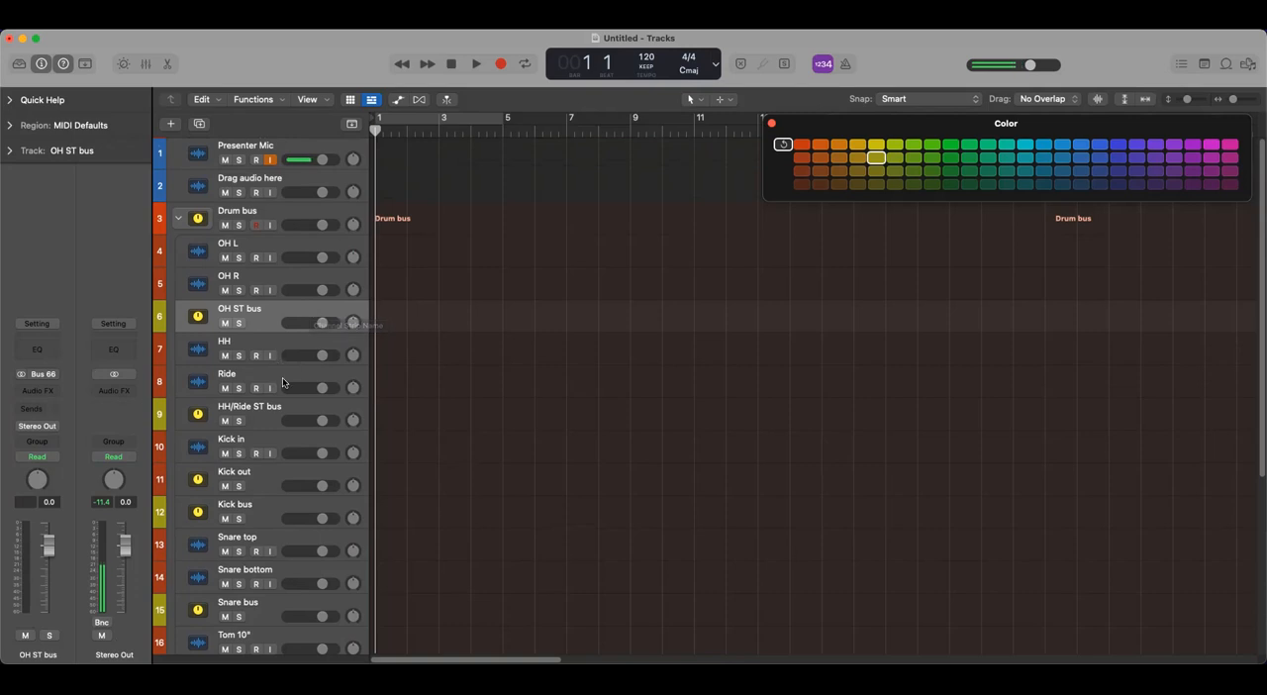
shift+click(277, 413)
shift+click(267, 508)
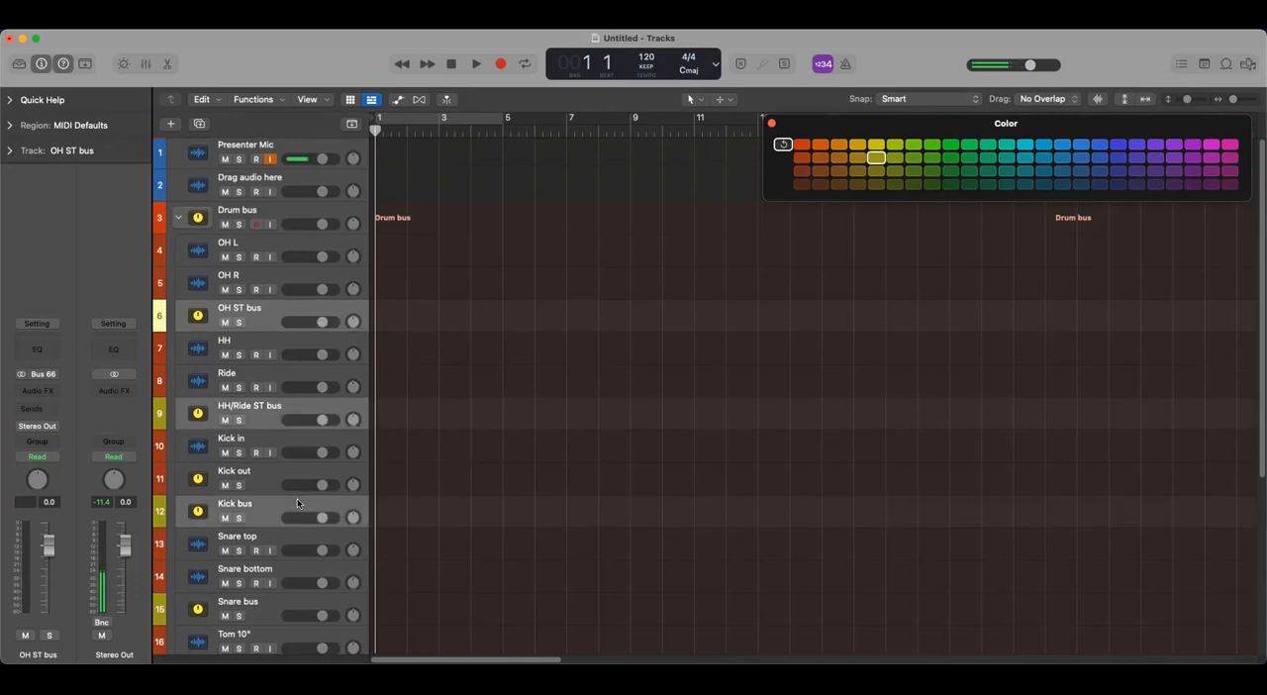
scroll(272, 495, down, 3)
shift+click(267, 471)
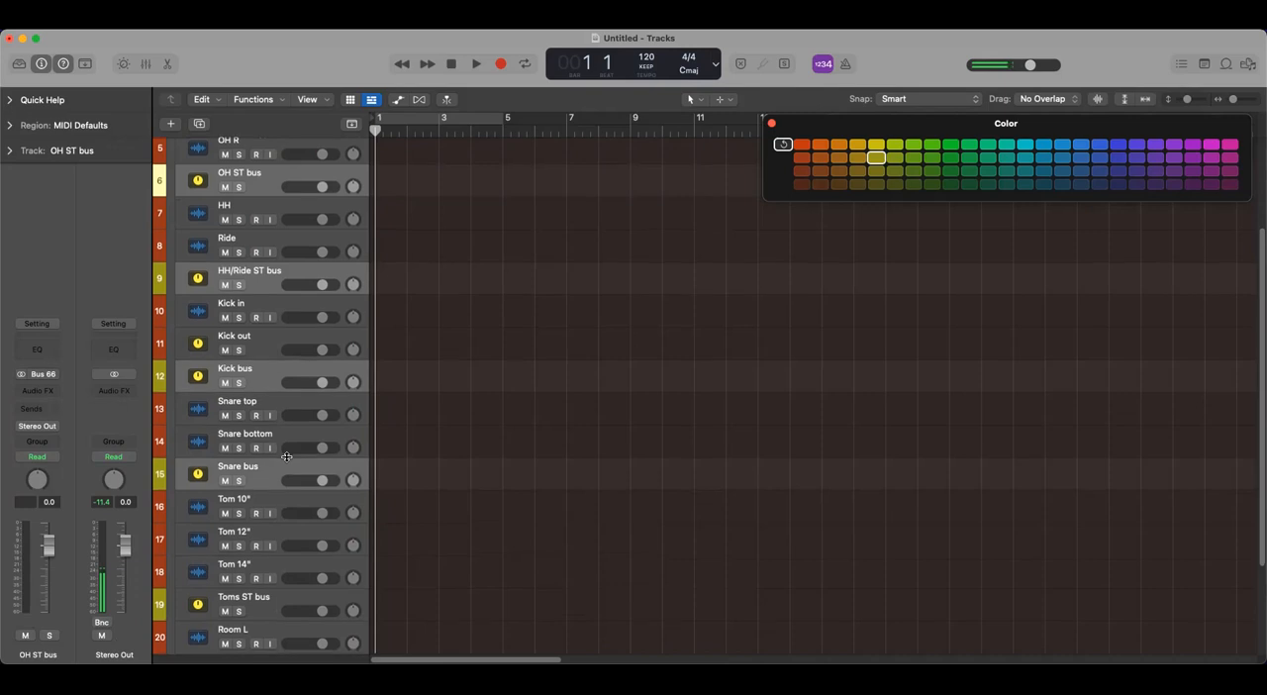
scroll(267, 471, down, 3)
shift+click(267, 503)
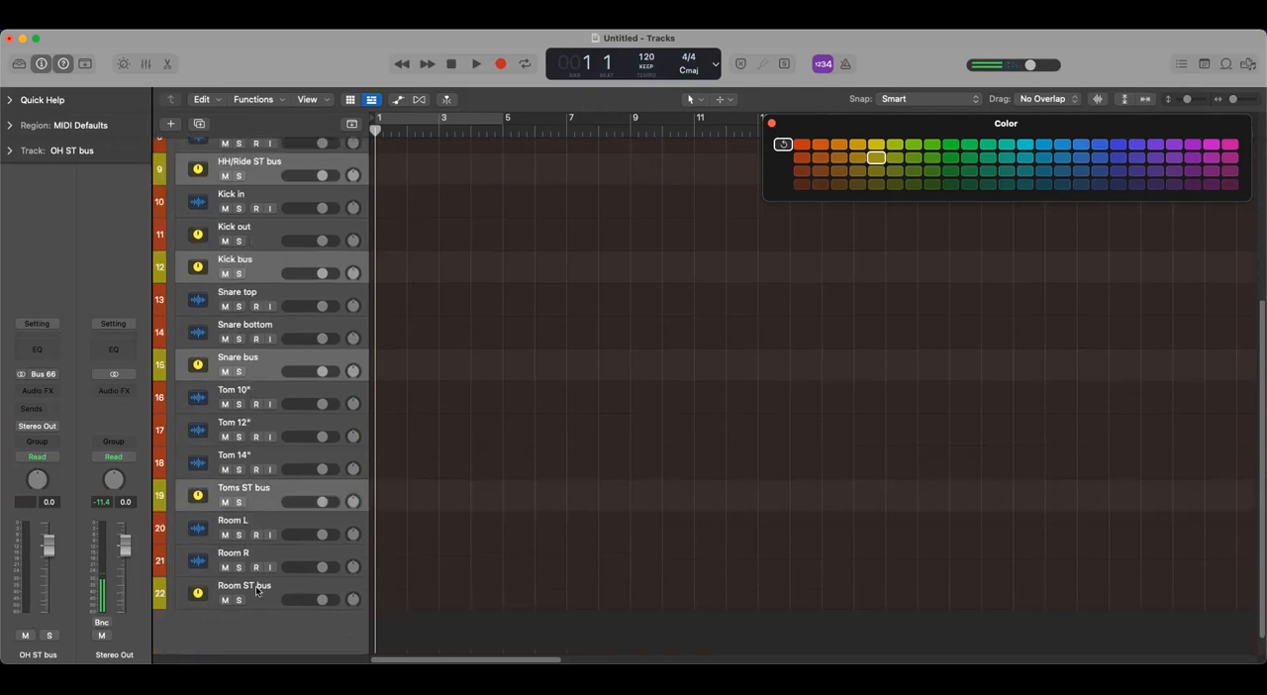
shift+click(257, 593)
click(802, 173)
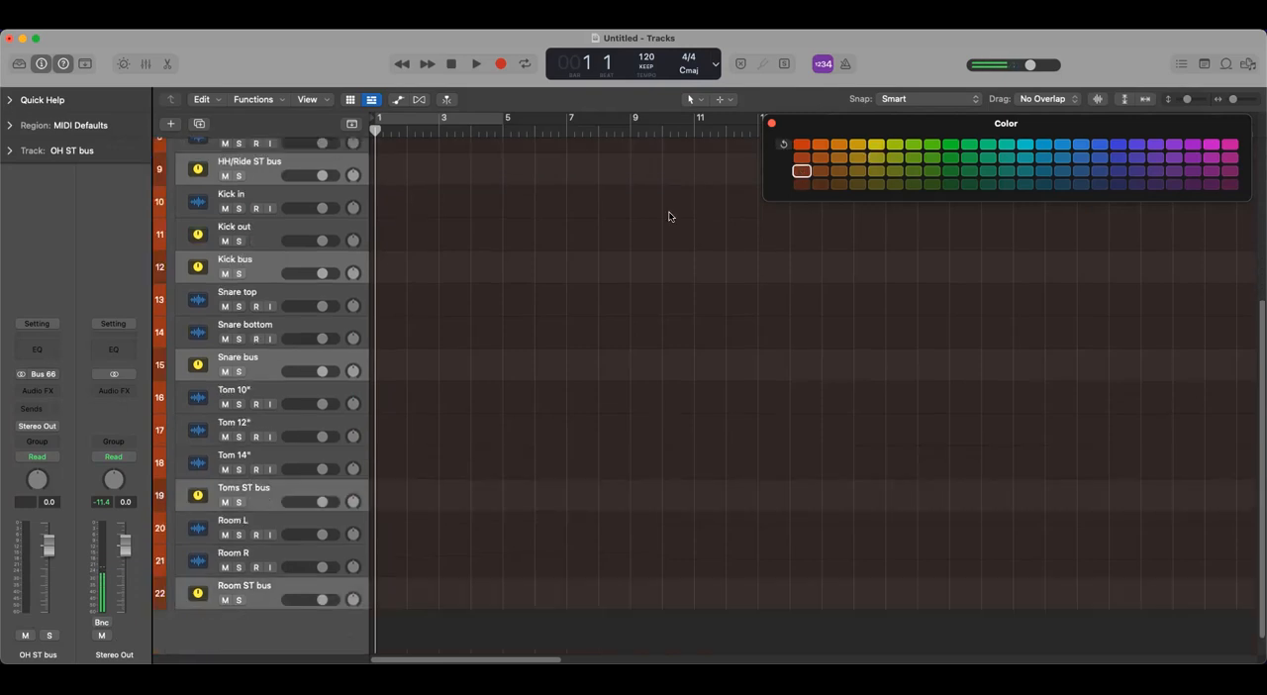
- Close the color palette and check the color-coded Drum bus stack by collapsing and expanding it
click(336, 169)
scroll(416, 372, up, 5)
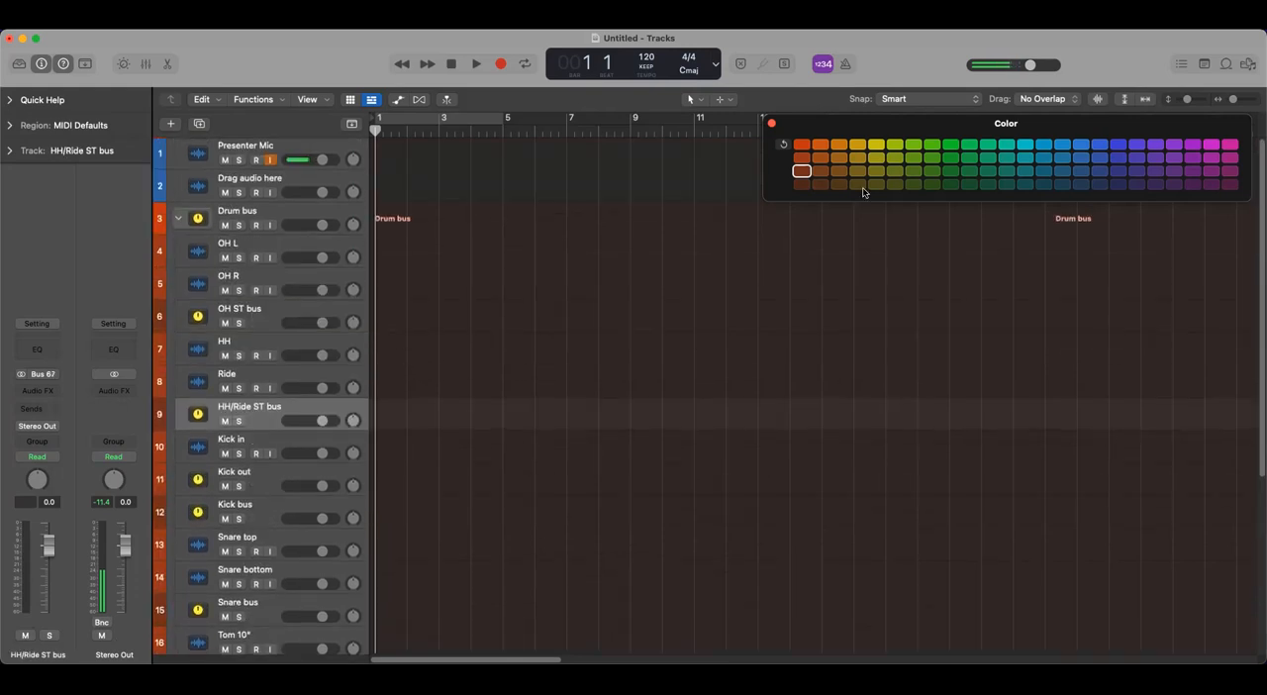
click(773, 123)
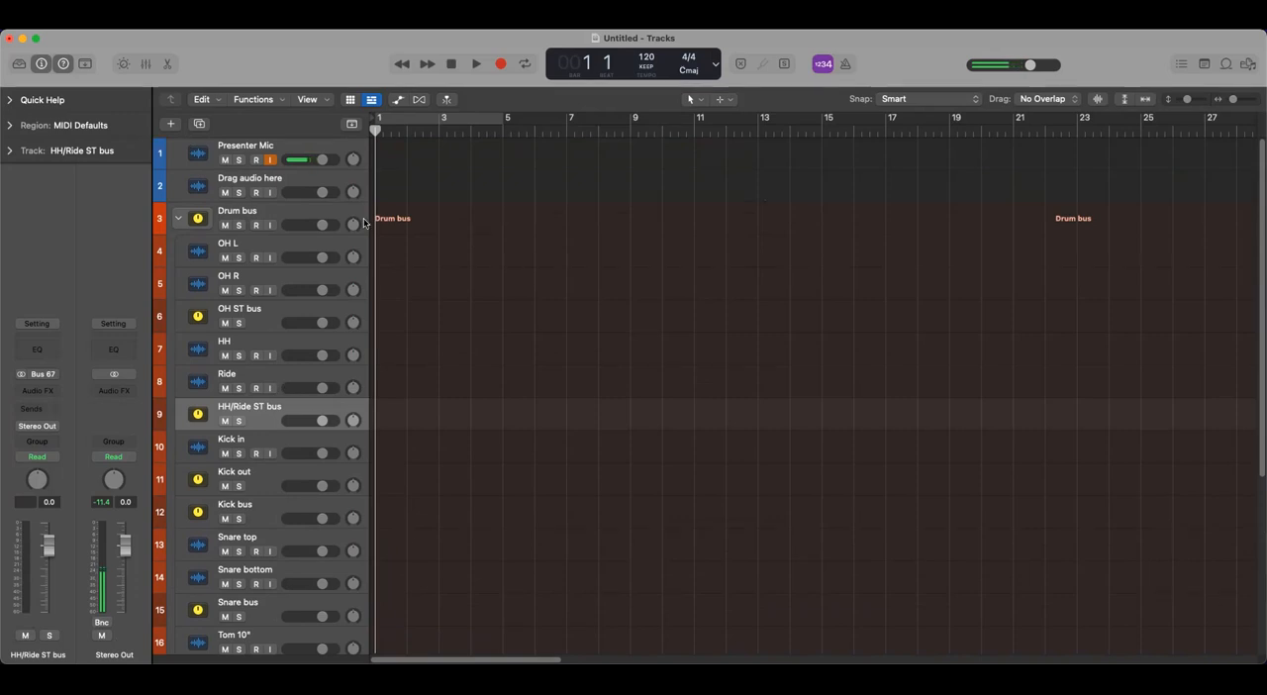
click(179, 220)
click(179, 220)
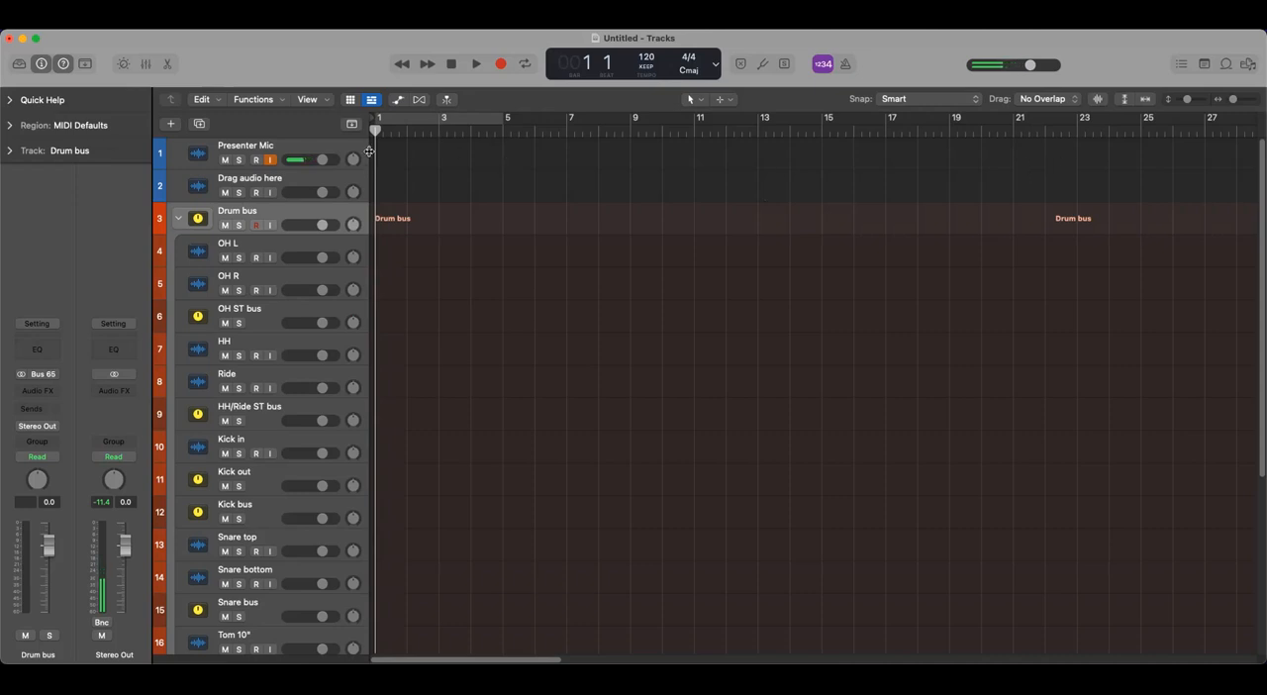
- Widen the track header area and increase the track height so the track icons are larger
drag(370, 152, 455, 180)
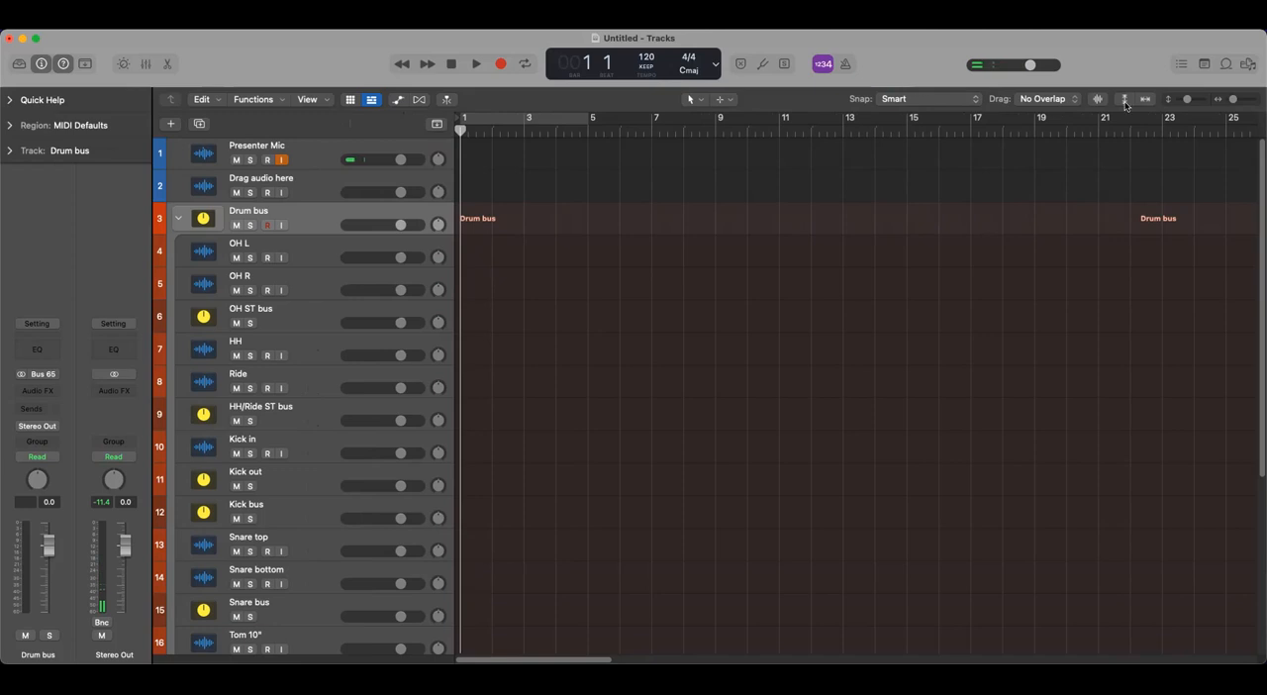
click(1187, 101)
drag(1187, 101, 1191, 104)
scroll(529, 406, up, 1)
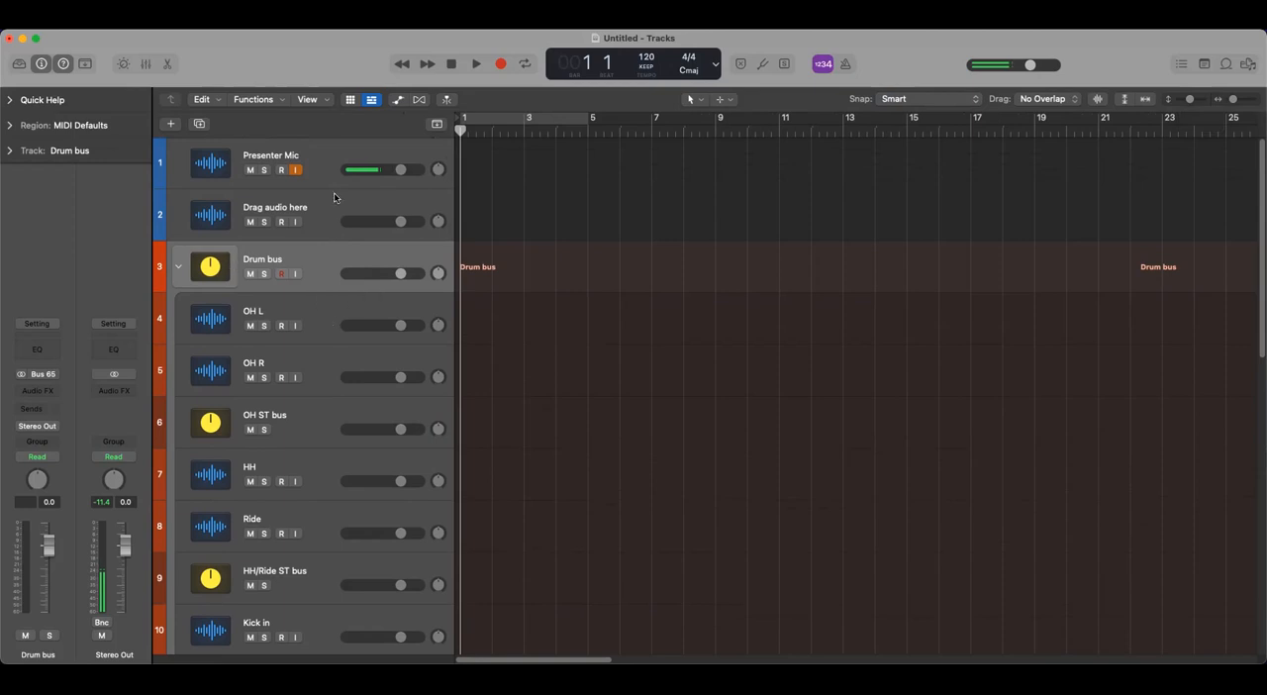
- Browse the icon categories for the OH L track and assign it the black microphone icon from Custom Icons
click(309, 301)
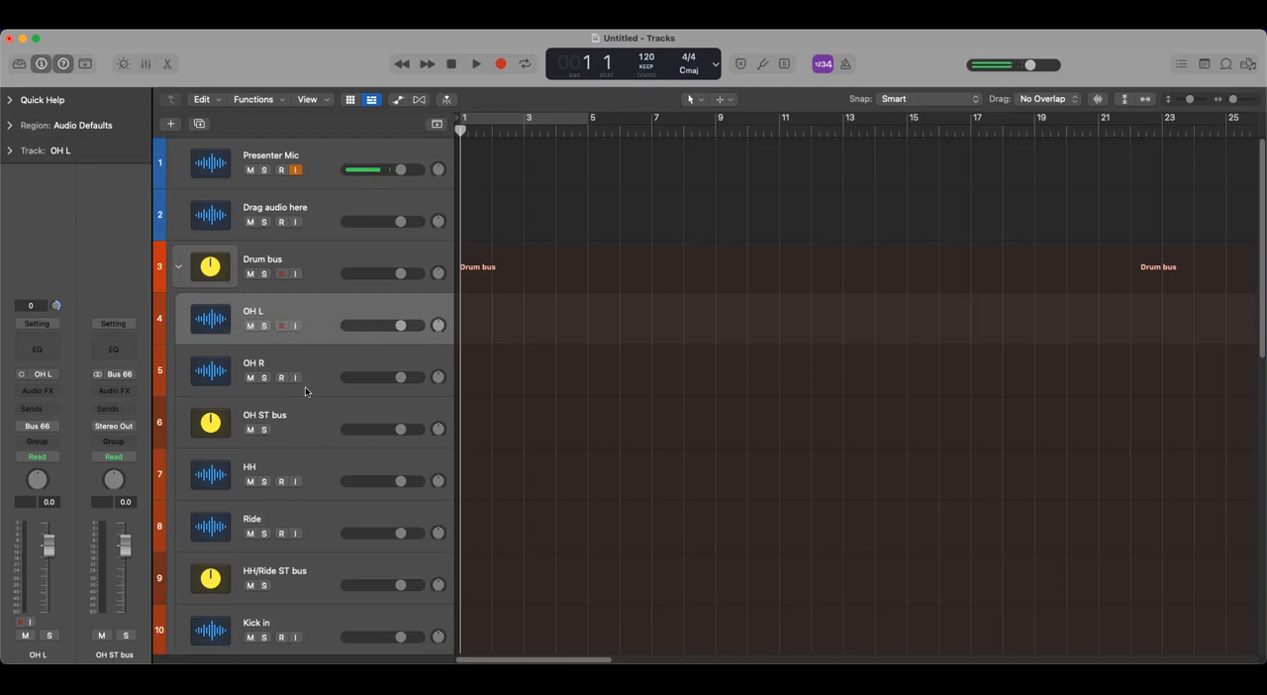
right_click(210, 320)
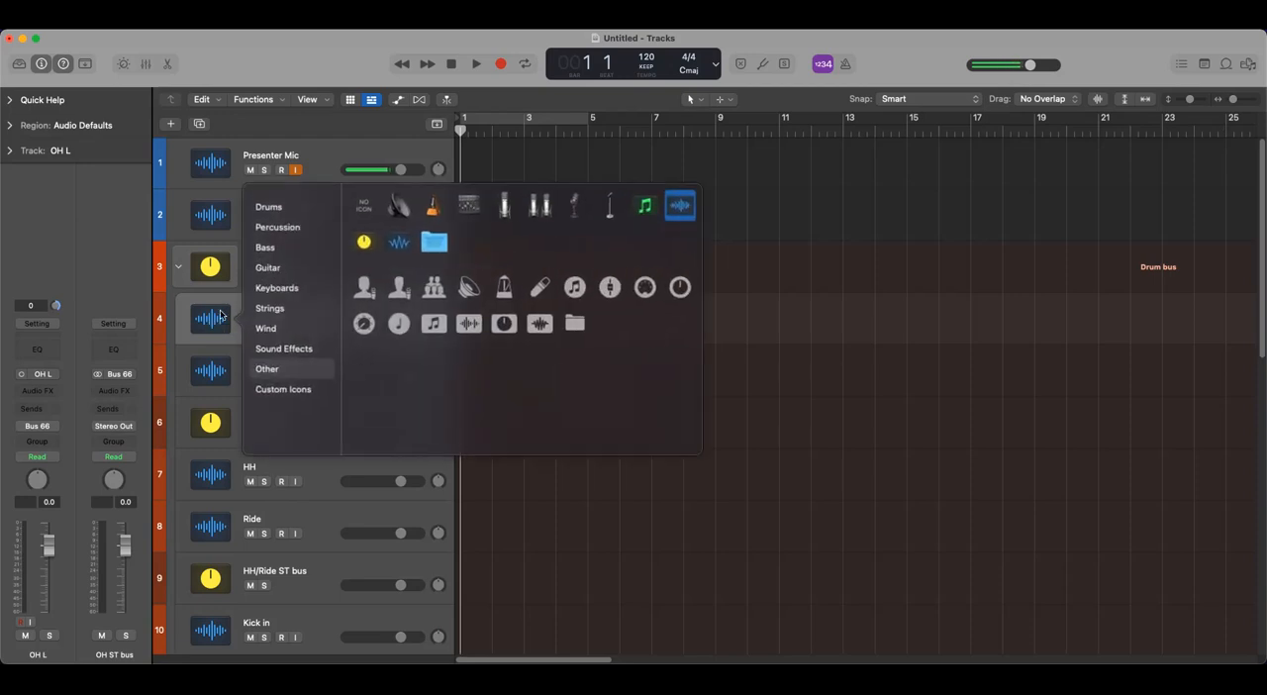
click(287, 389)
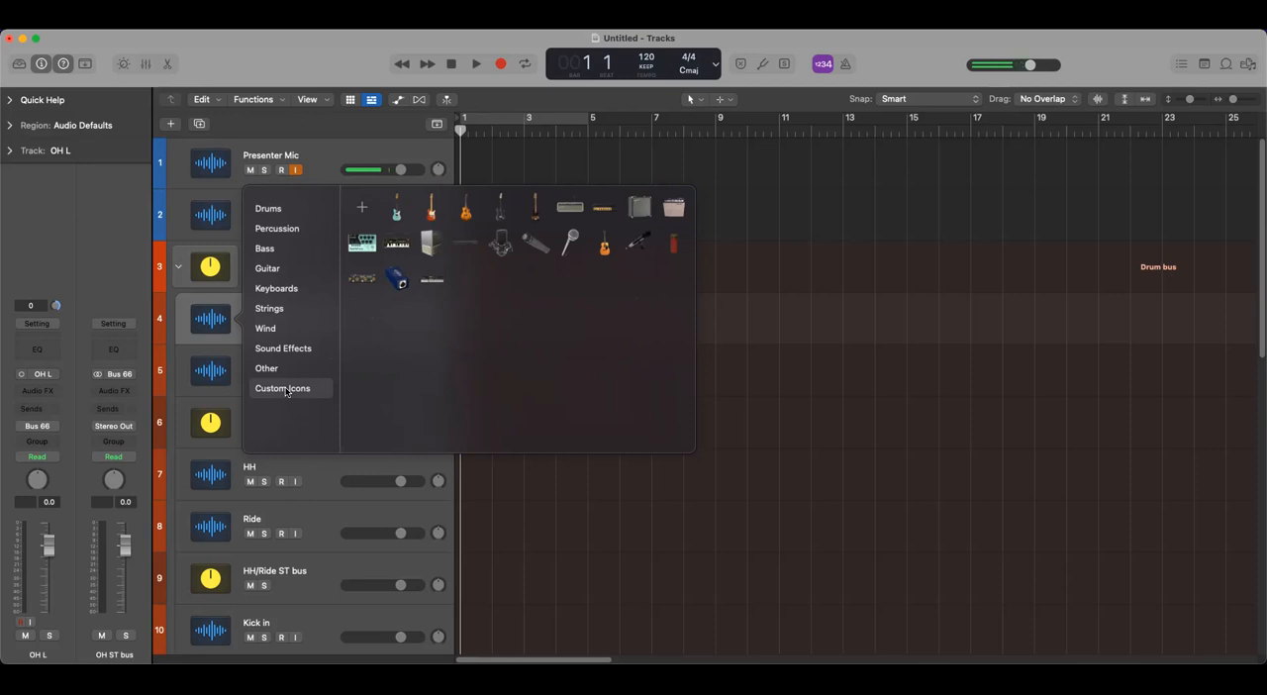
click(269, 211)
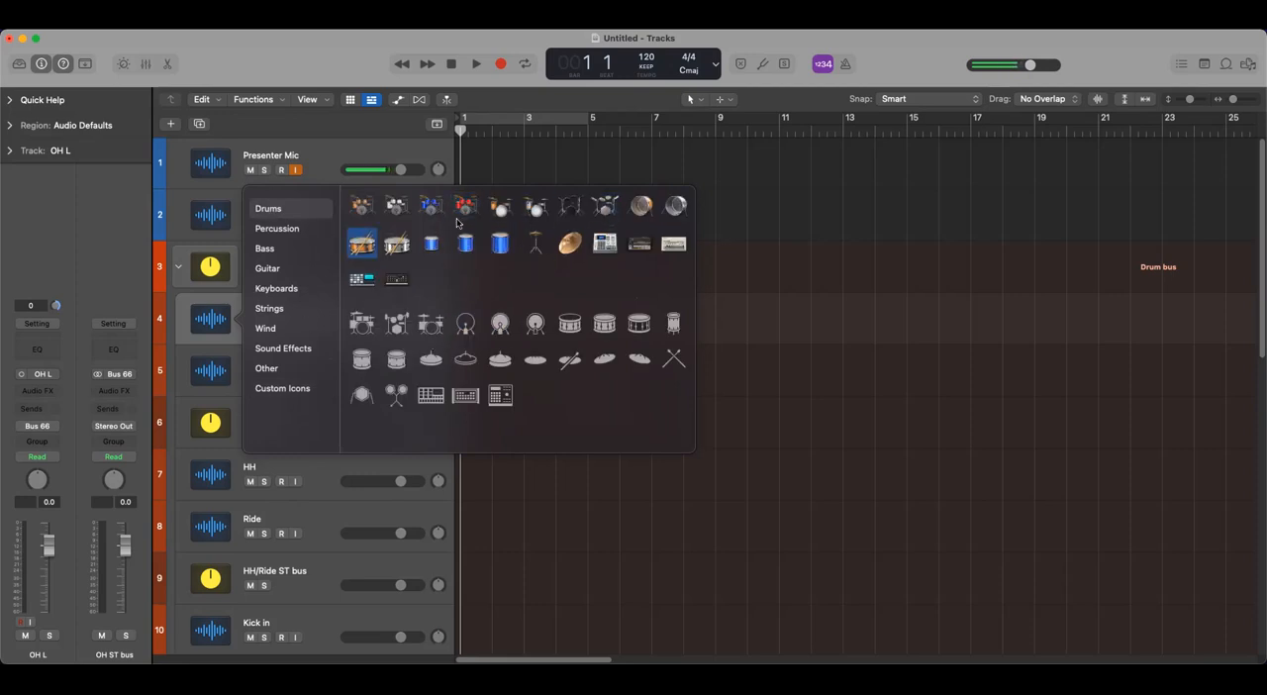
click(283, 229)
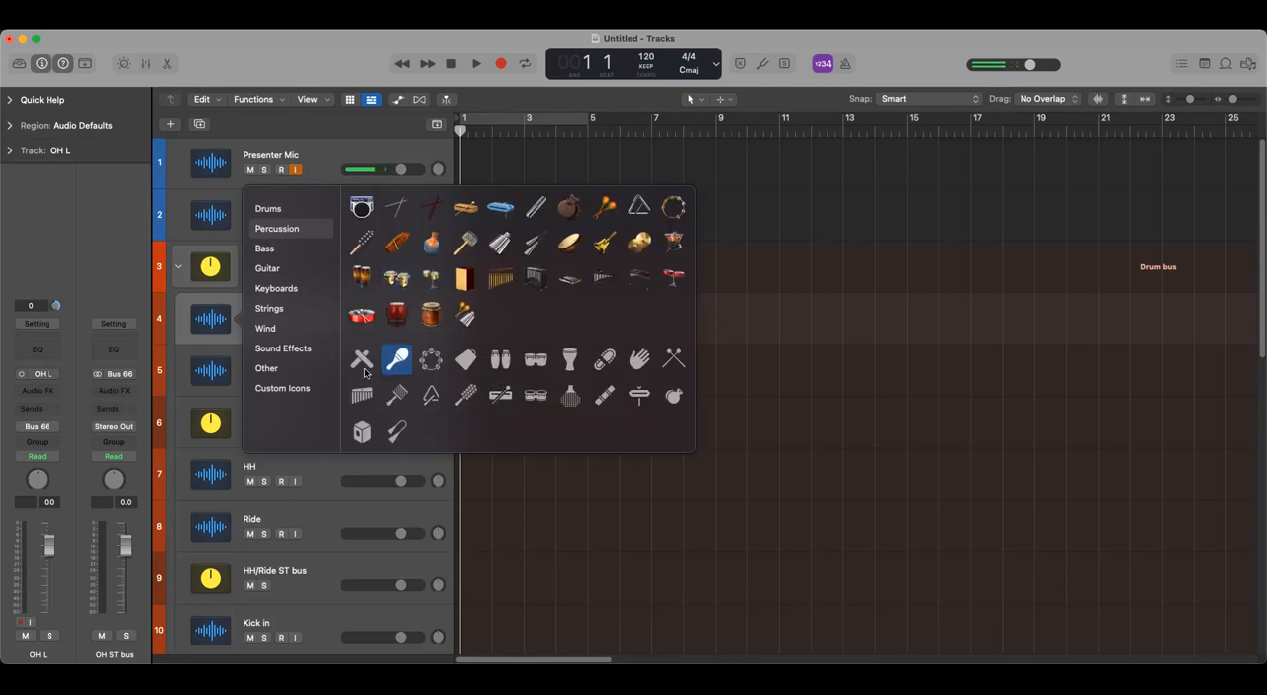
click(272, 389)
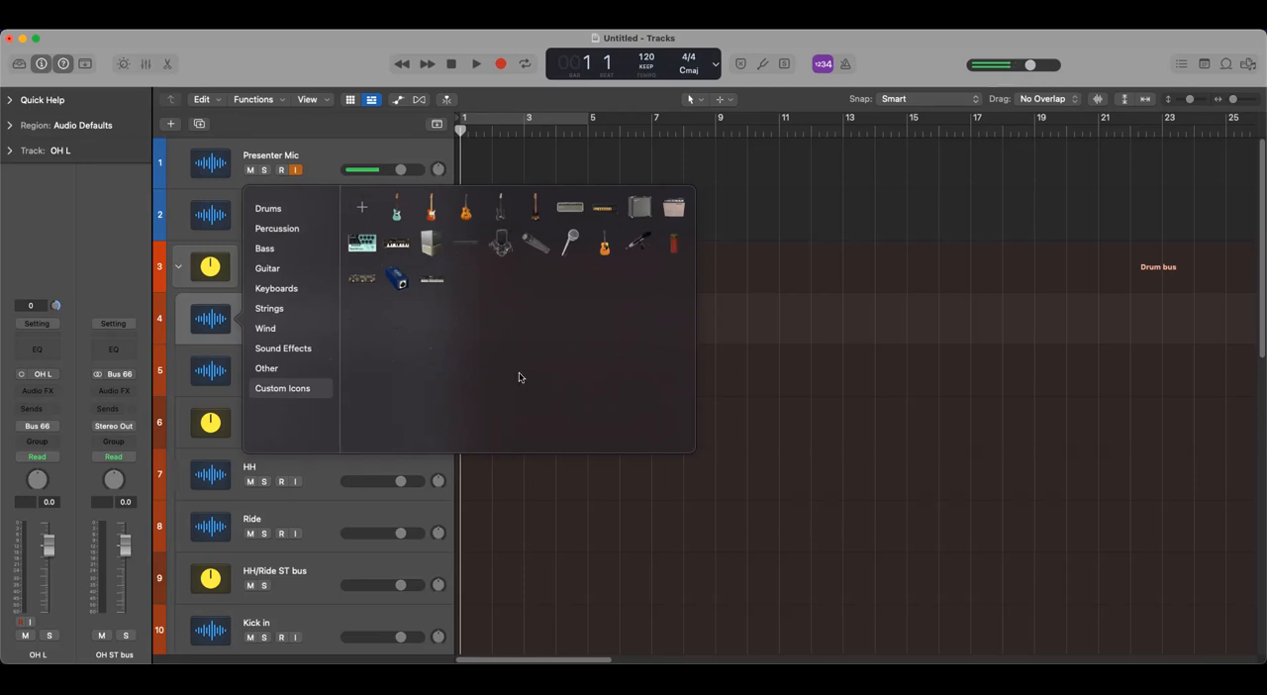
click(639, 247)
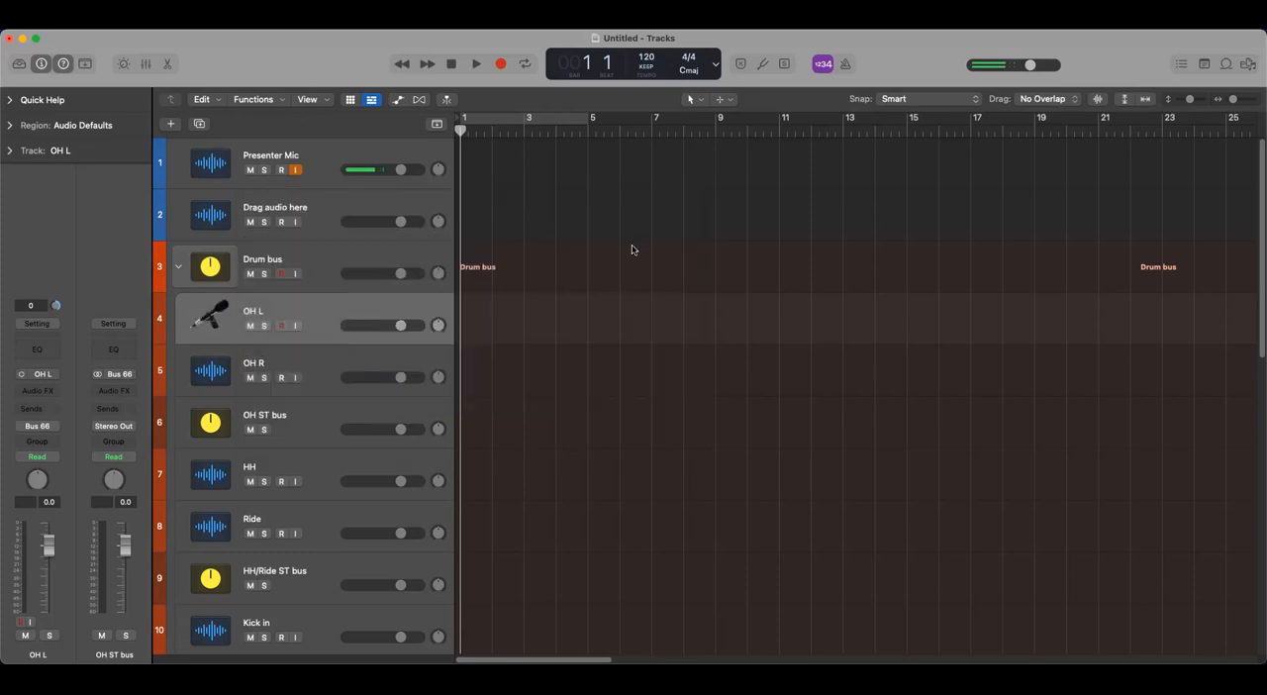
- Assign the same black microphone custom icon to the OH R track
click(265, 362)
right_click(264, 362)
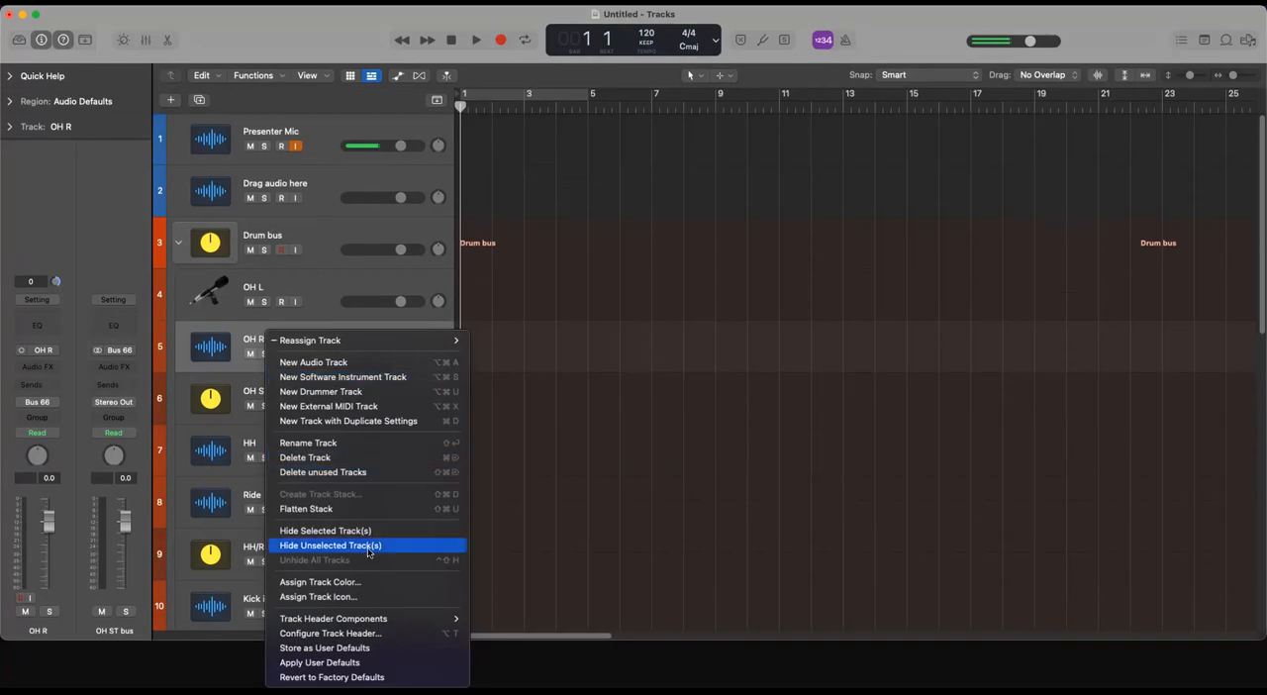
click(344, 274)
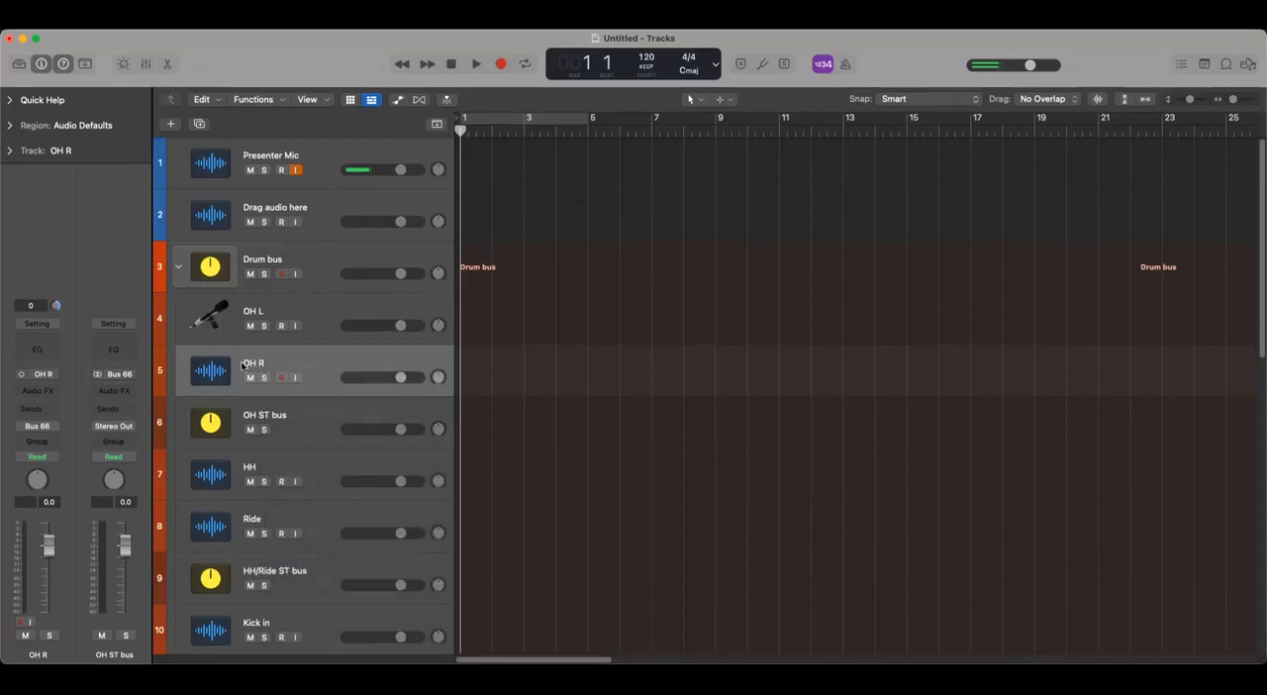
click(203, 369)
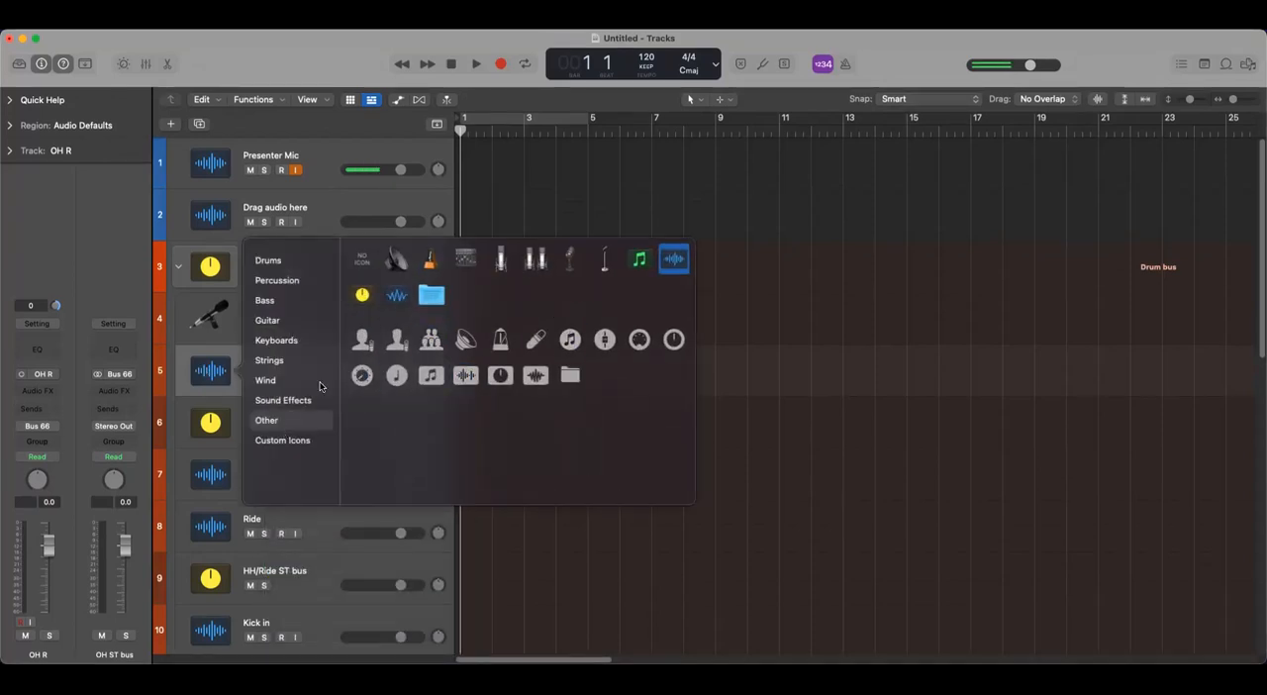
click(277, 439)
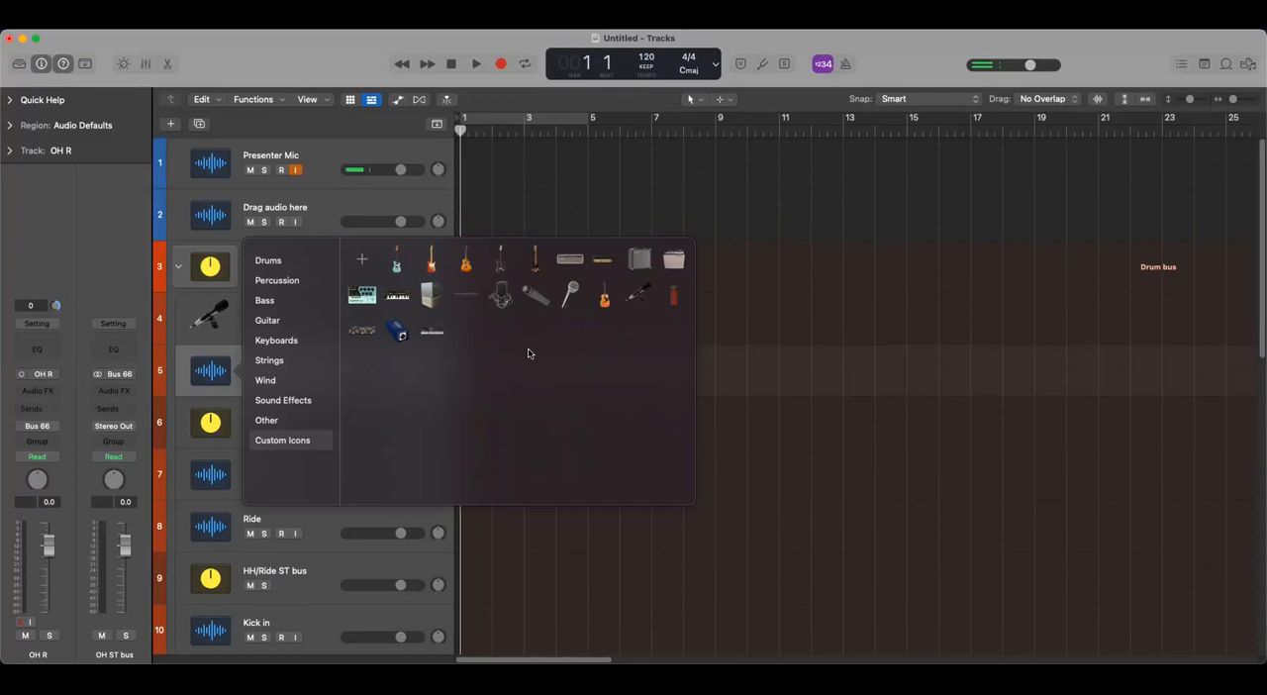
click(638, 295)
- Assign the black microphone icon from Custom Icons to the HH track
scroll(305, 440, down, 3)
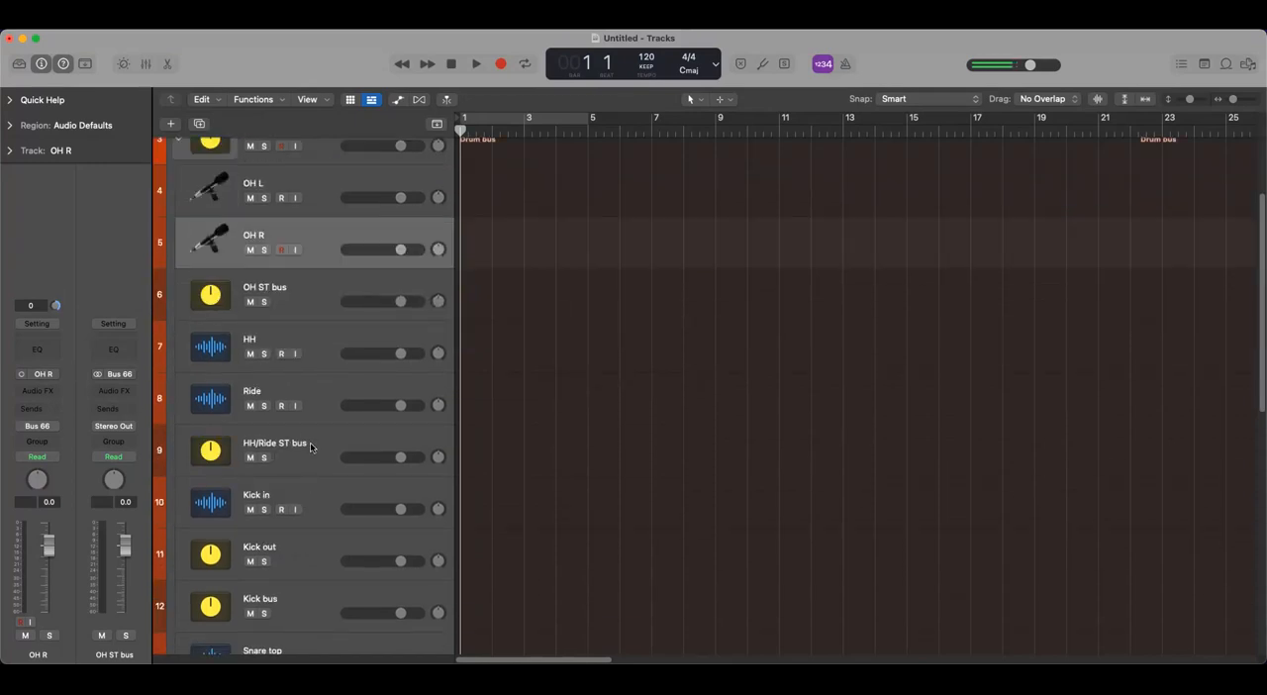
click(247, 338)
right_click(248, 339)
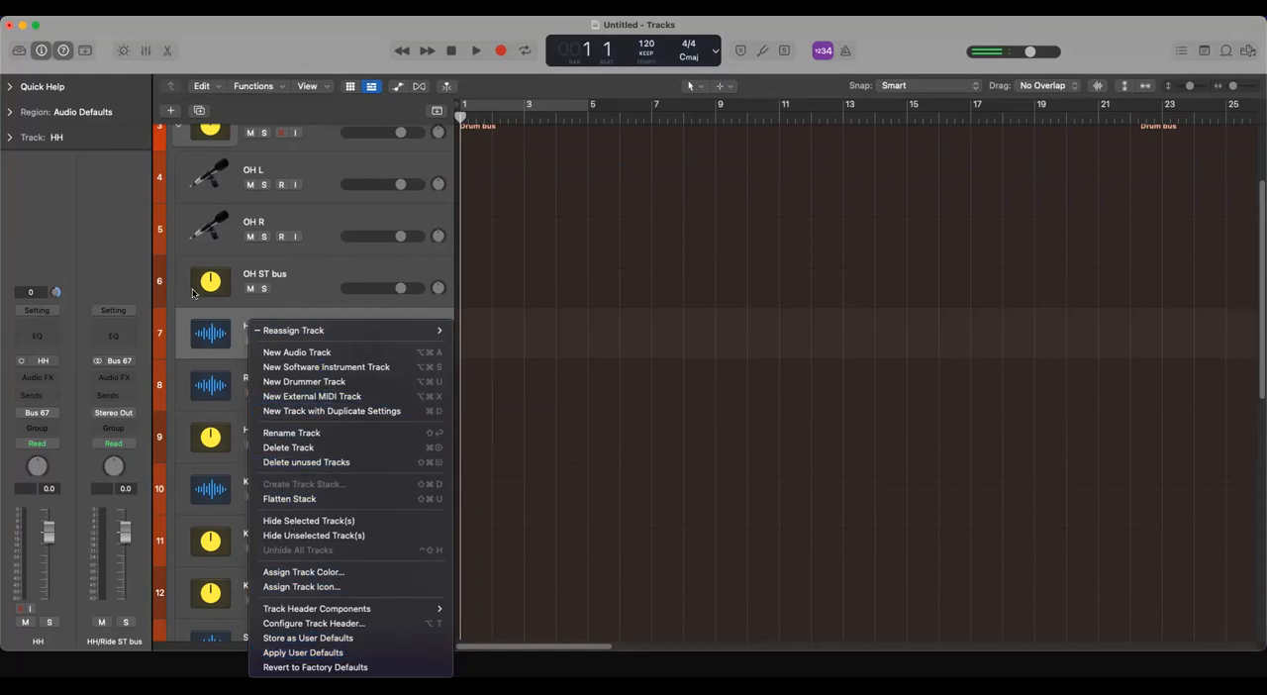
click(220, 332)
click(211, 335)
click(211, 347)
click(211, 347)
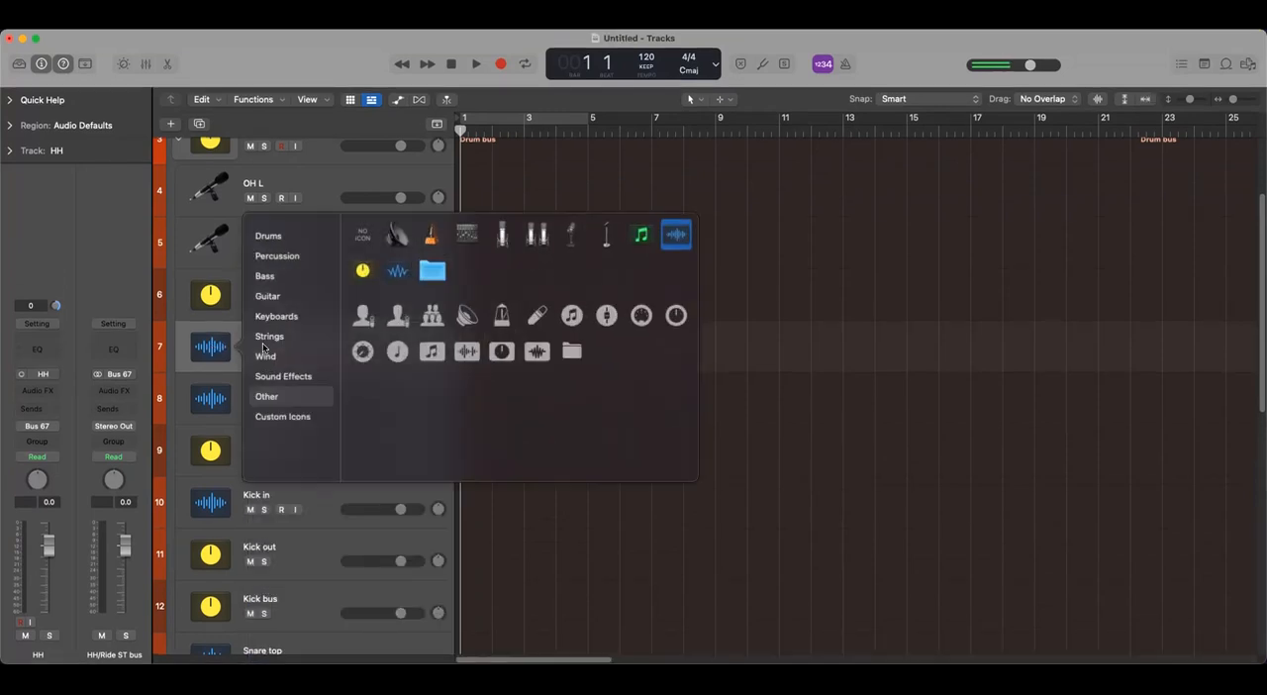
click(289, 423)
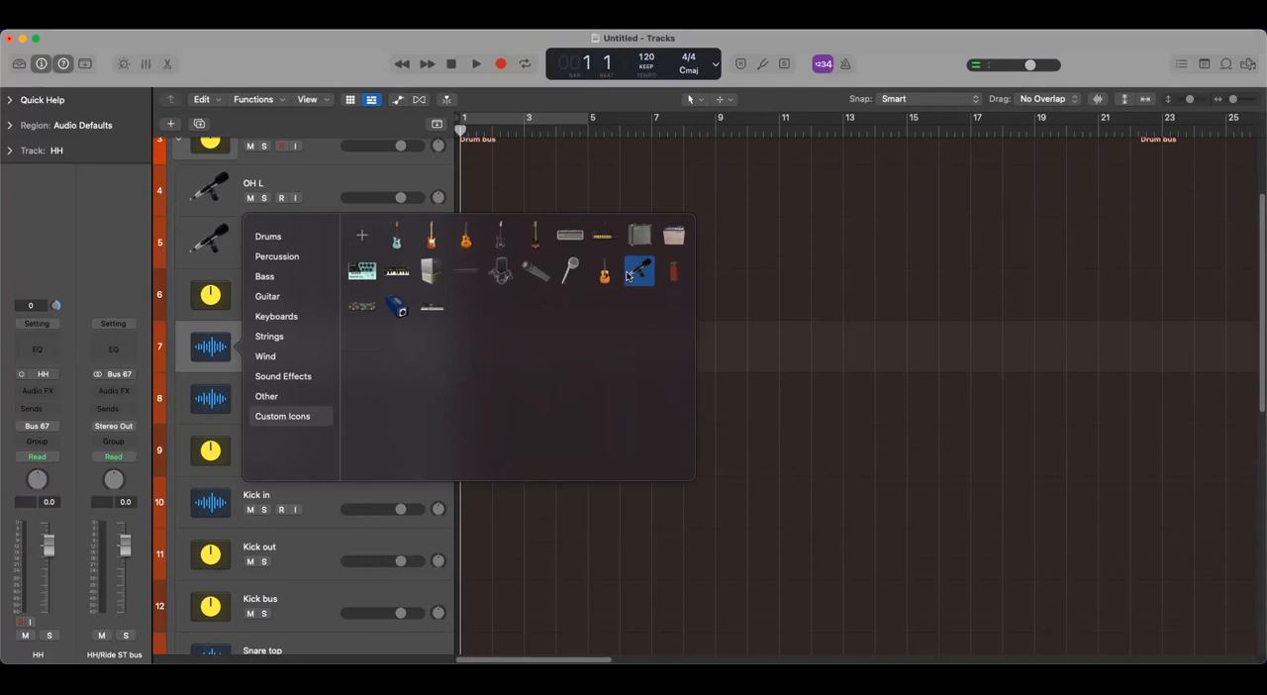
click(641, 275)
- Give the Ride track the same black microphone custom icon as the HH track
click(205, 399)
click(205, 399)
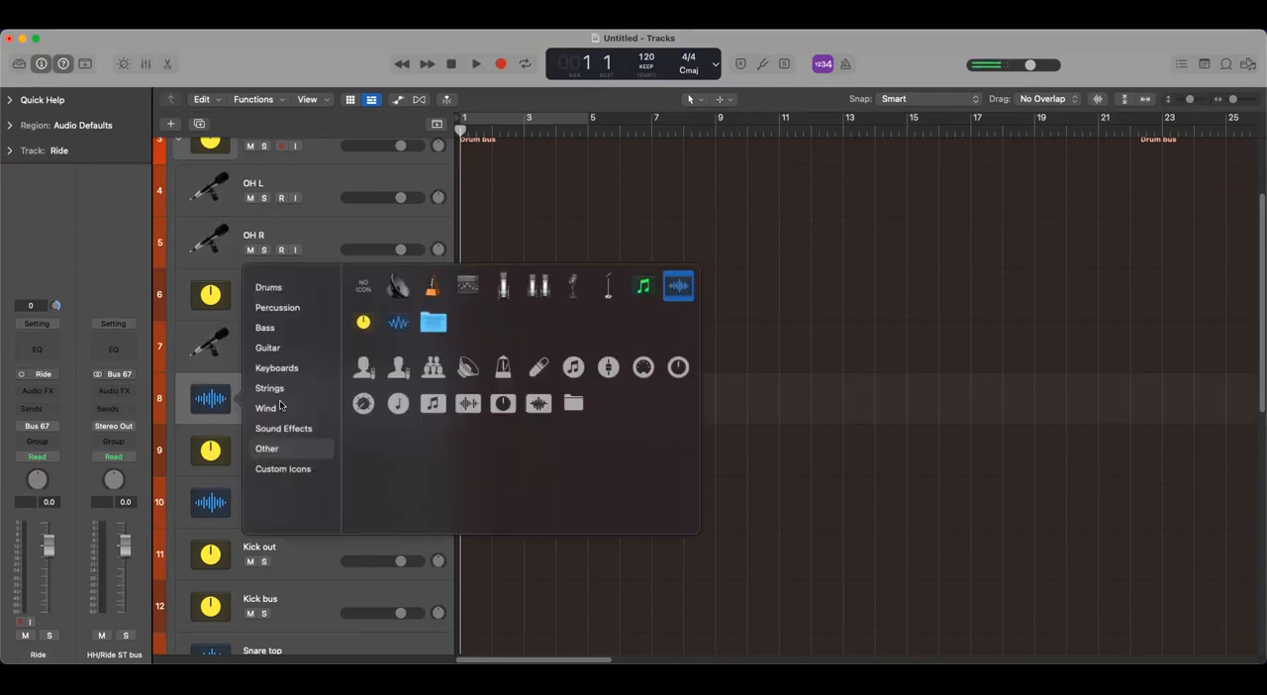
click(272, 471)
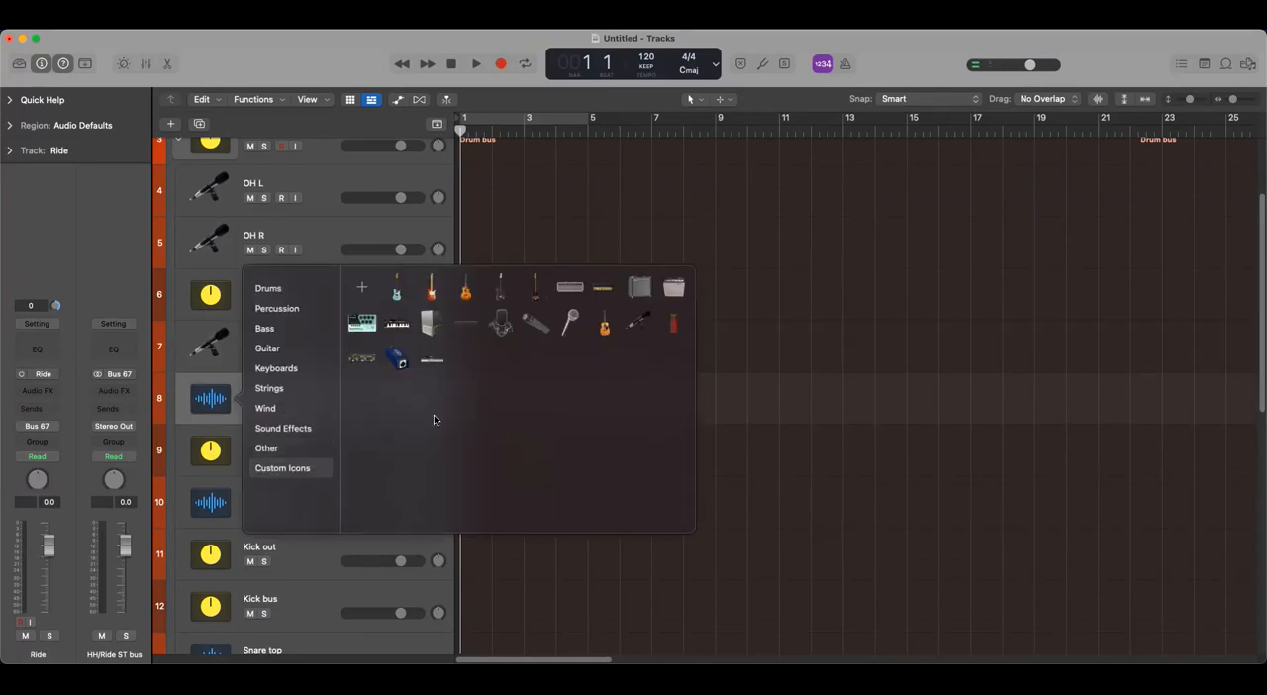
click(640, 327)
- Browse the icon categories for the Kick in track and assign it the copper kick drum icon from Drums
scroll(315, 441, down, 5)
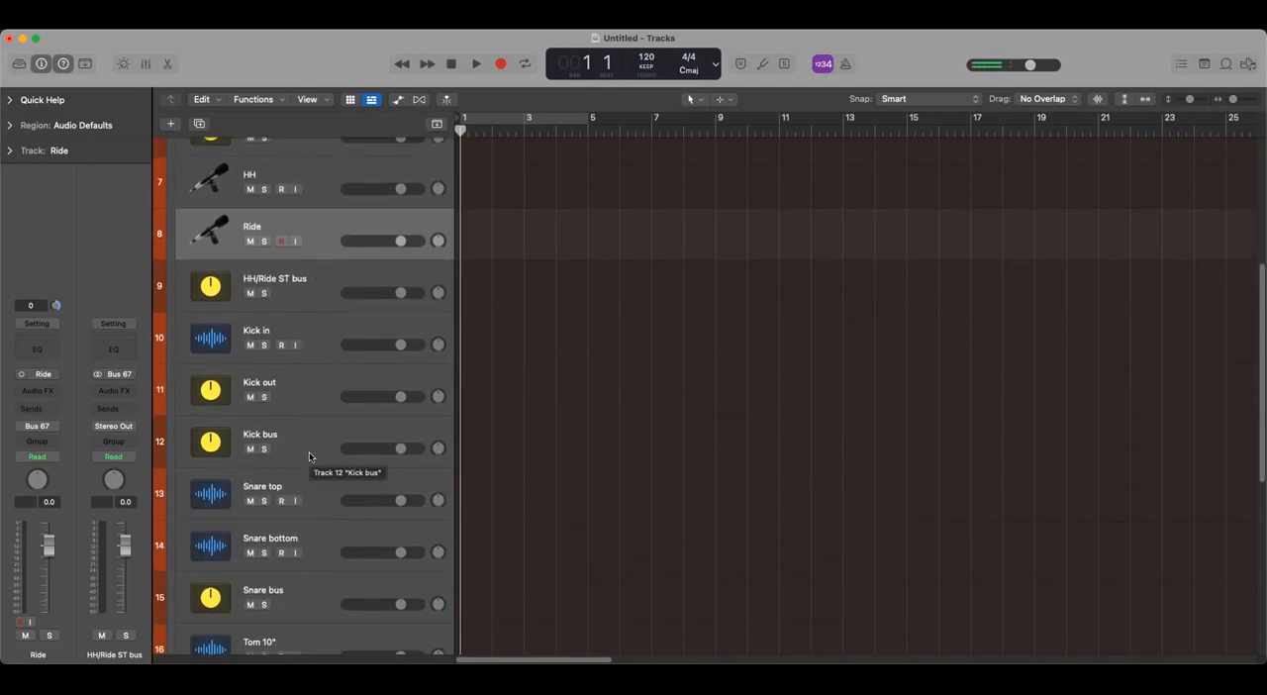
scroll(309, 451, down, 1)
click(210, 314)
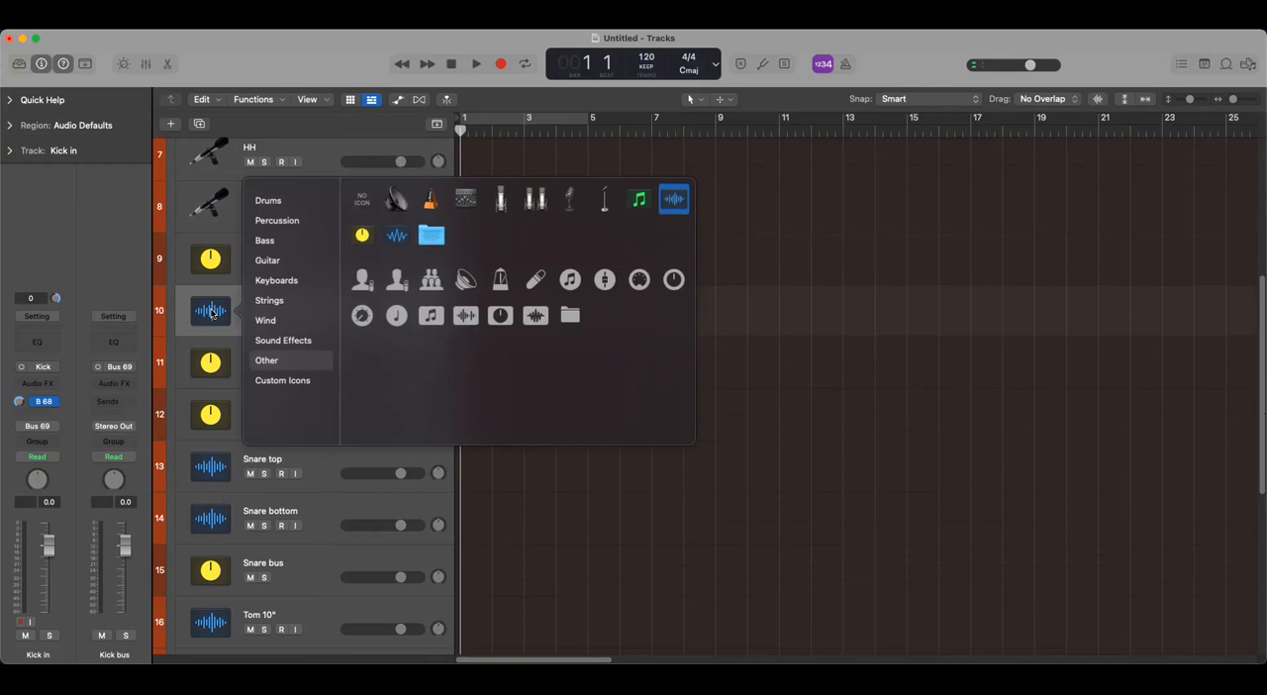
click(290, 381)
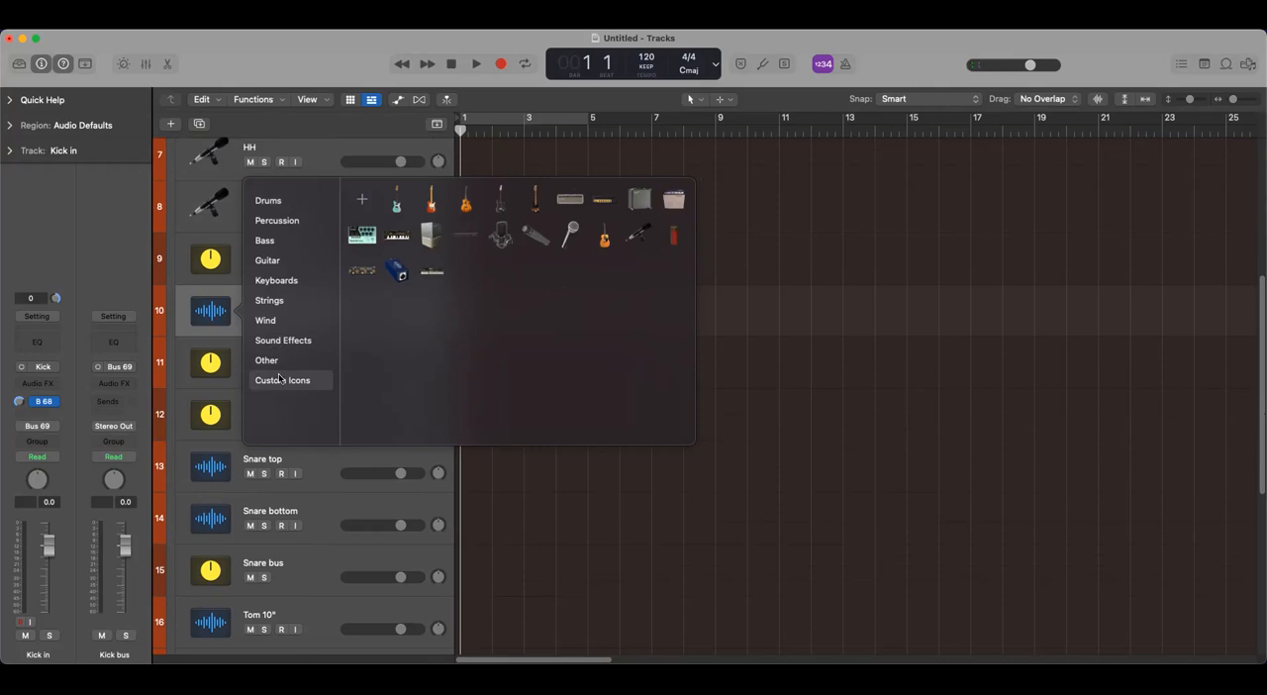
click(270, 203)
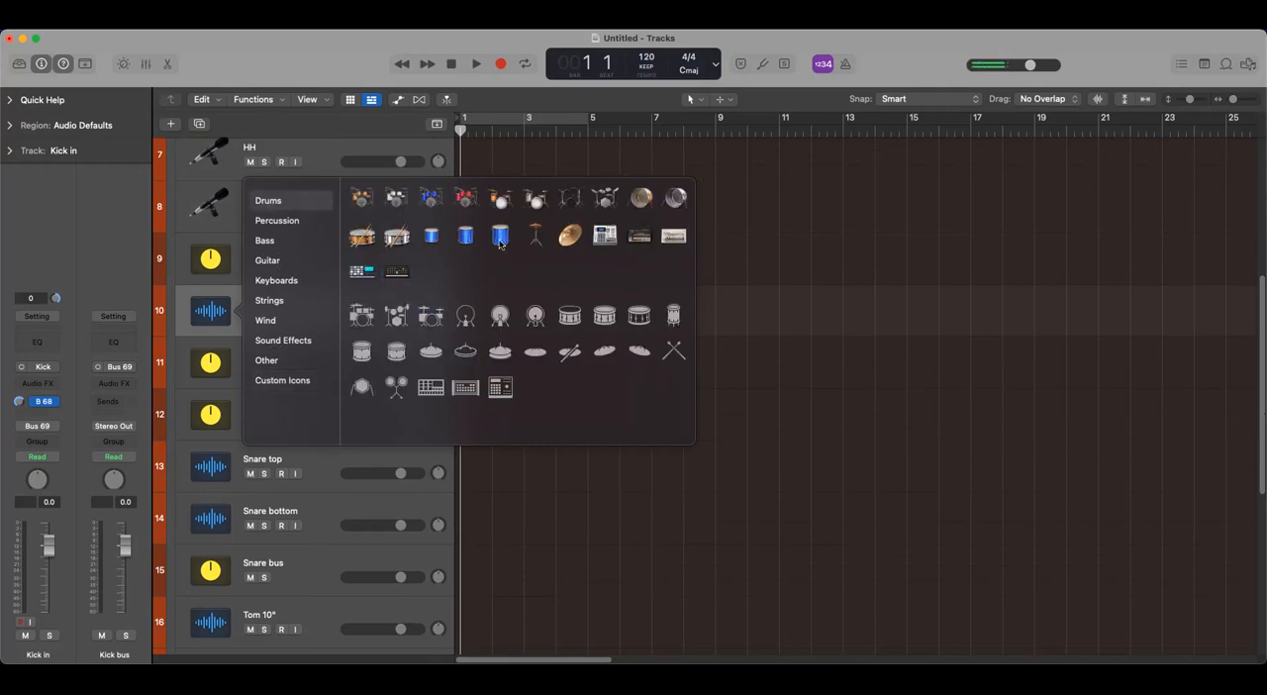
click(641, 198)
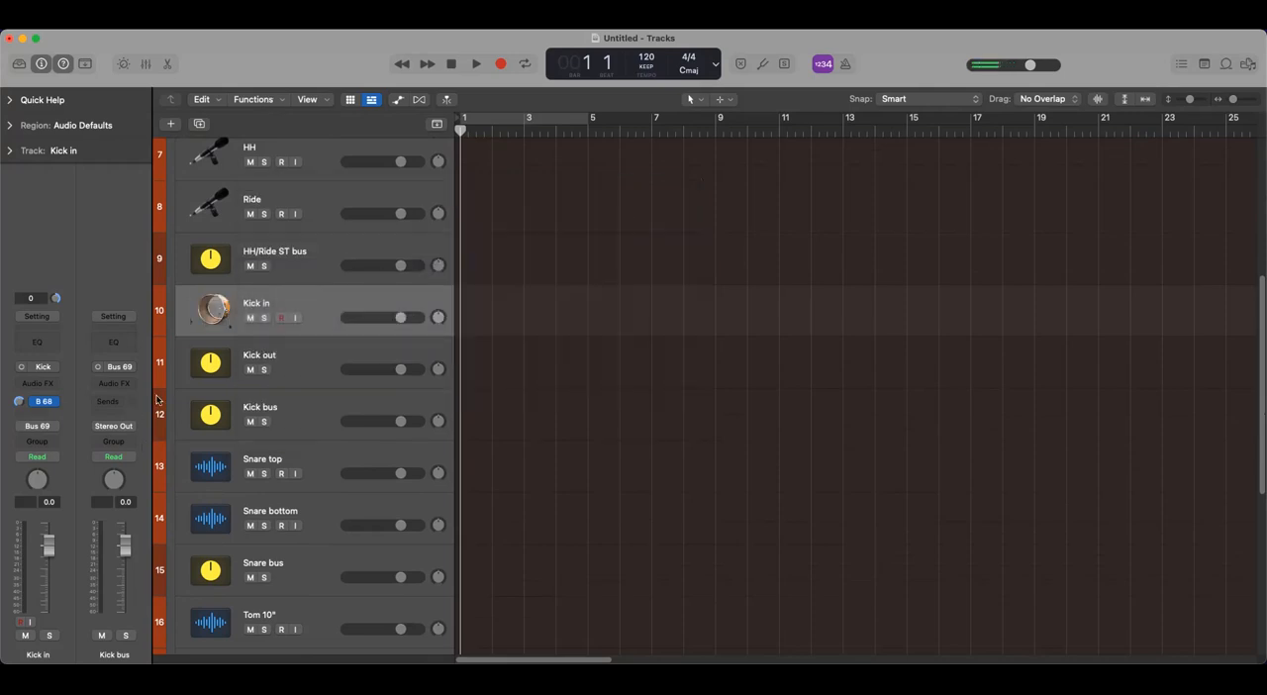
- Assign the slanted dark grey microphone icon from Custom Icons to the Snare top track
scroll(254, 436, down, 2)
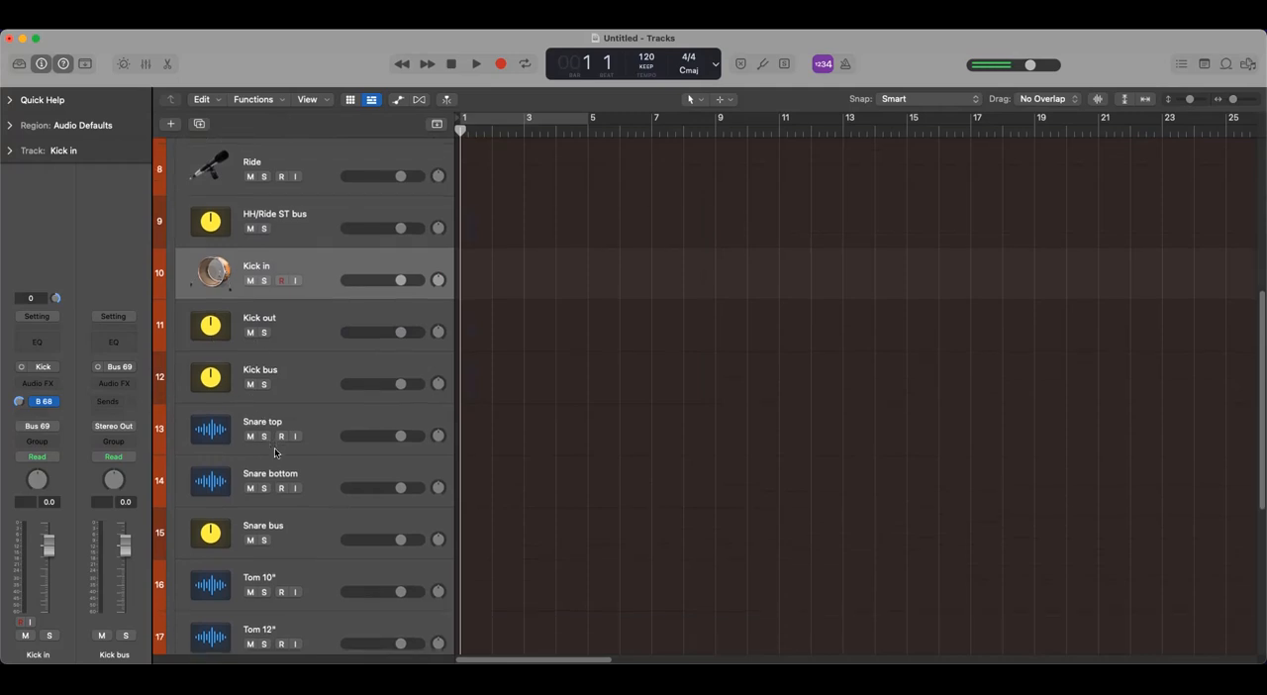
click(218, 400)
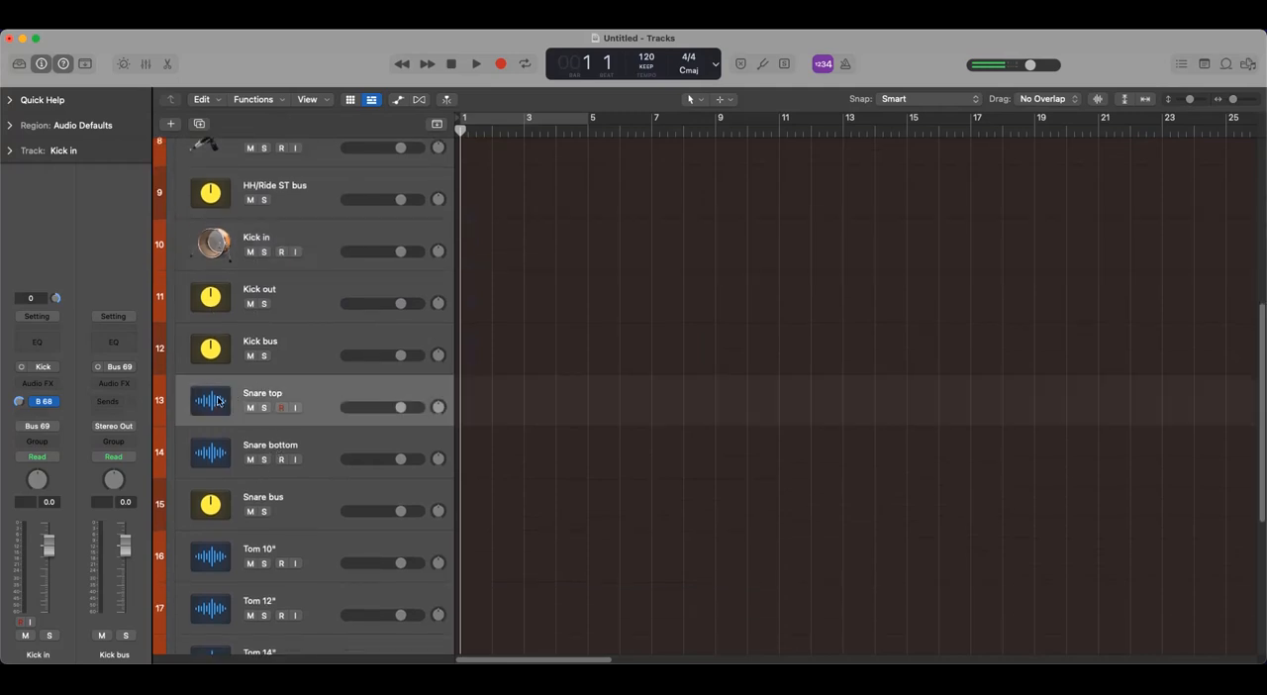
click(218, 400)
click(267, 470)
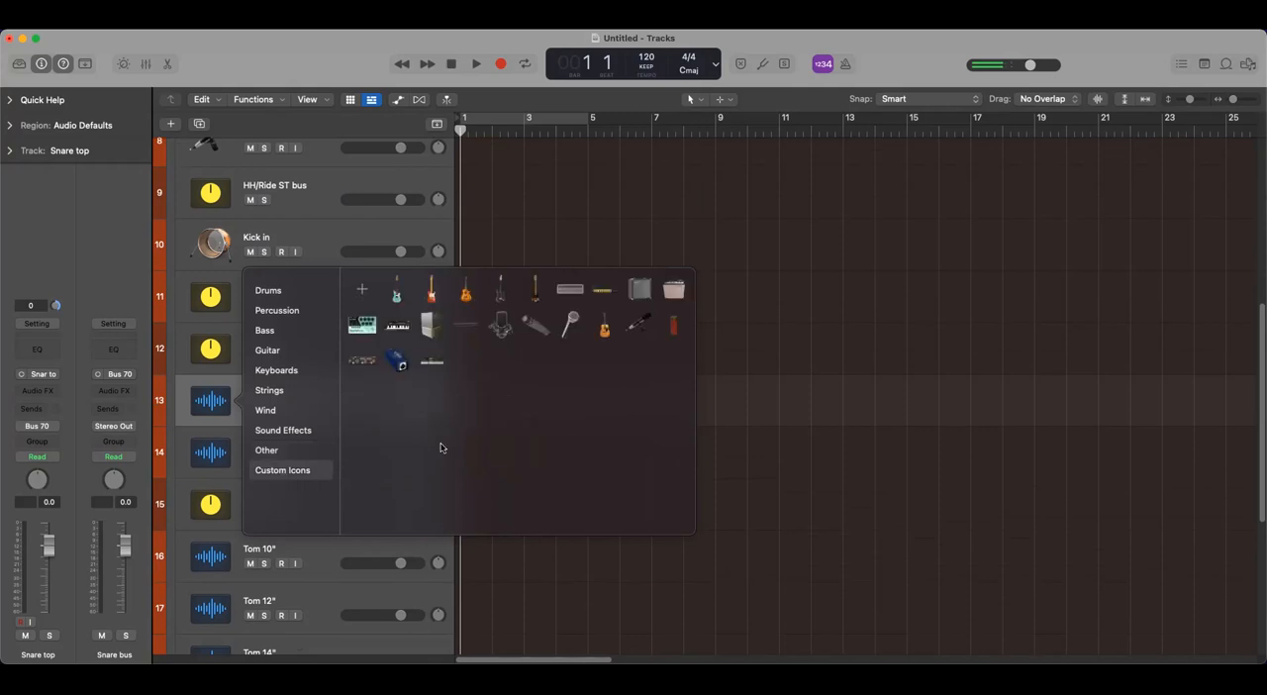
click(536, 328)
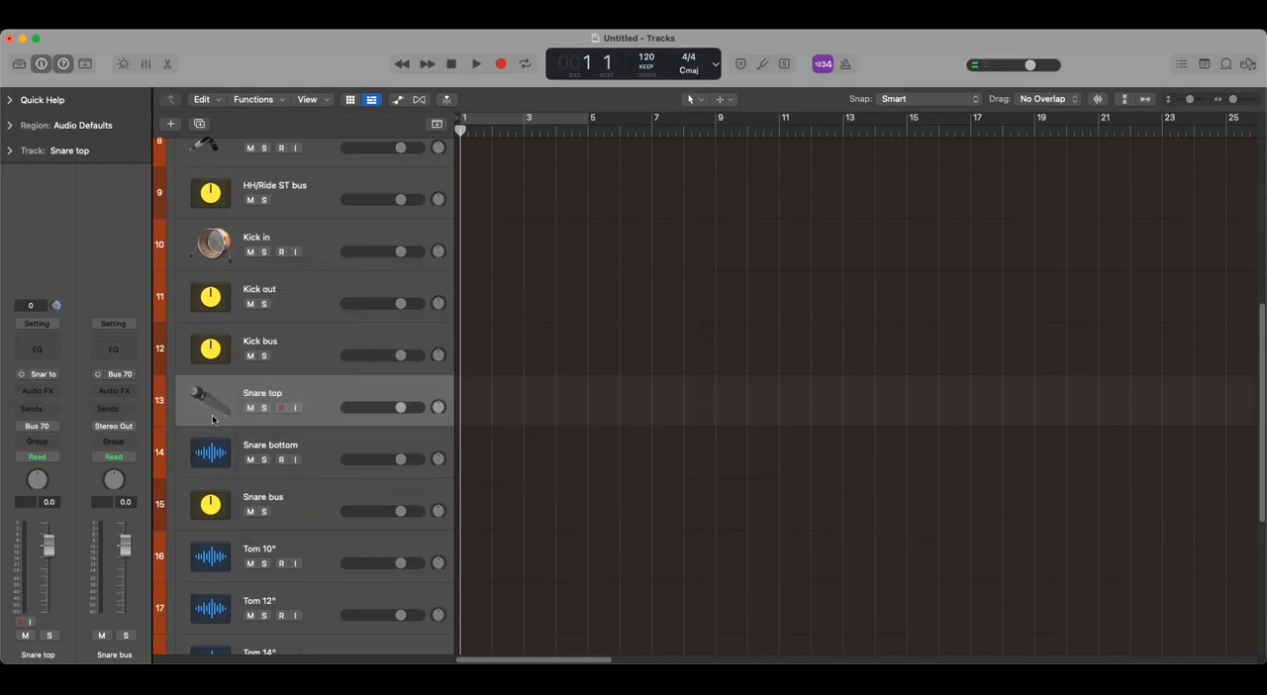
- Assign the same slanted dark grey microphone custom icon to the Snare bottom track
click(210, 451)
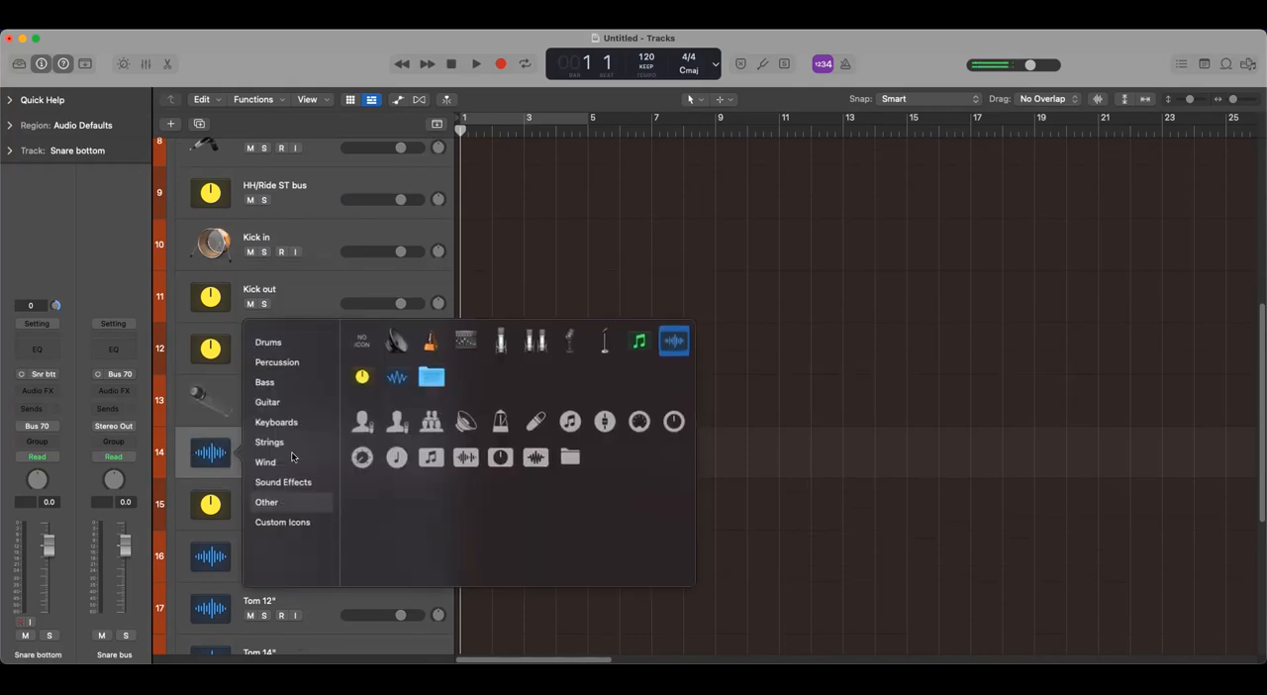
click(272, 344)
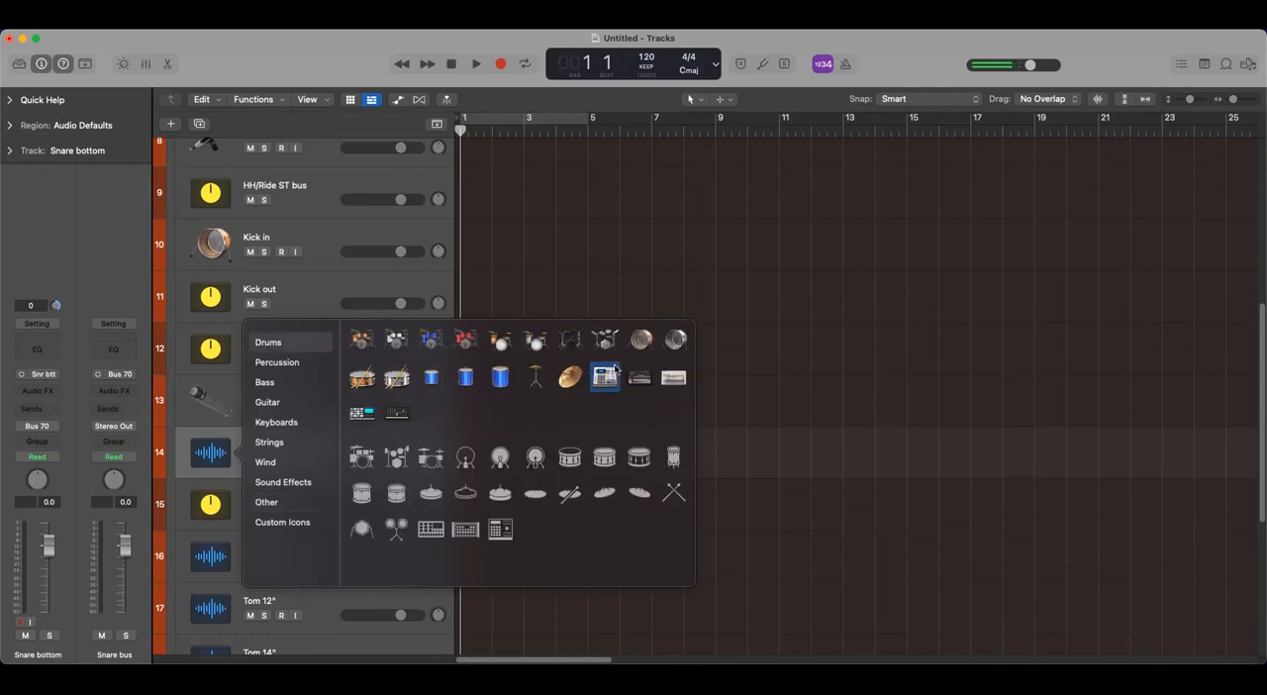
click(280, 525)
right_click(538, 381)
click(531, 382)
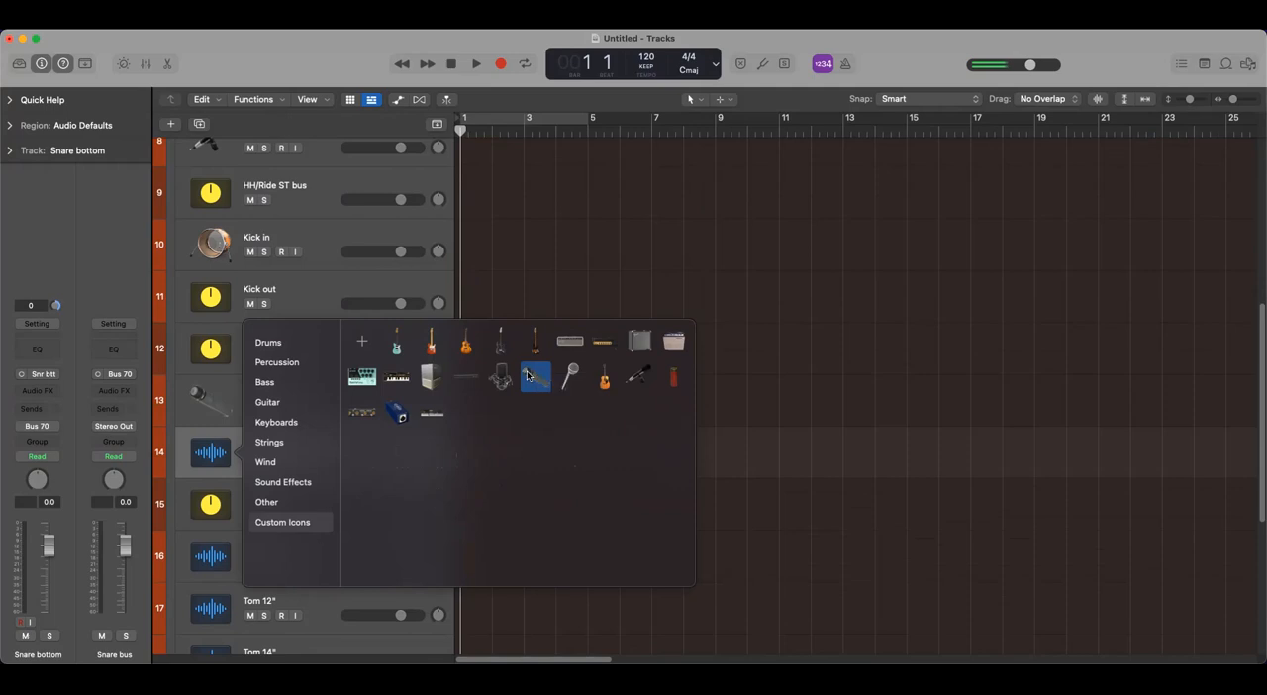
click(529, 381)
- Assign the red microphone icon from Custom Icons to the Room L track
scroll(282, 502, down, 3)
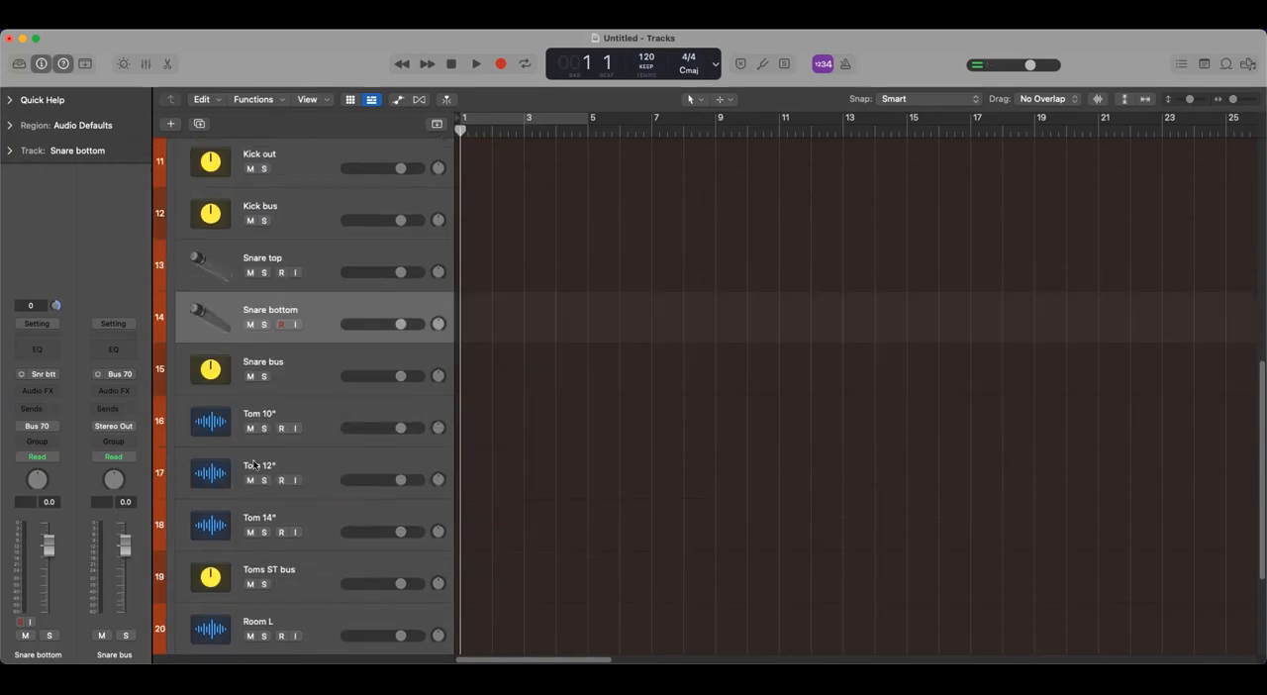
scroll(290, 450, down, 3)
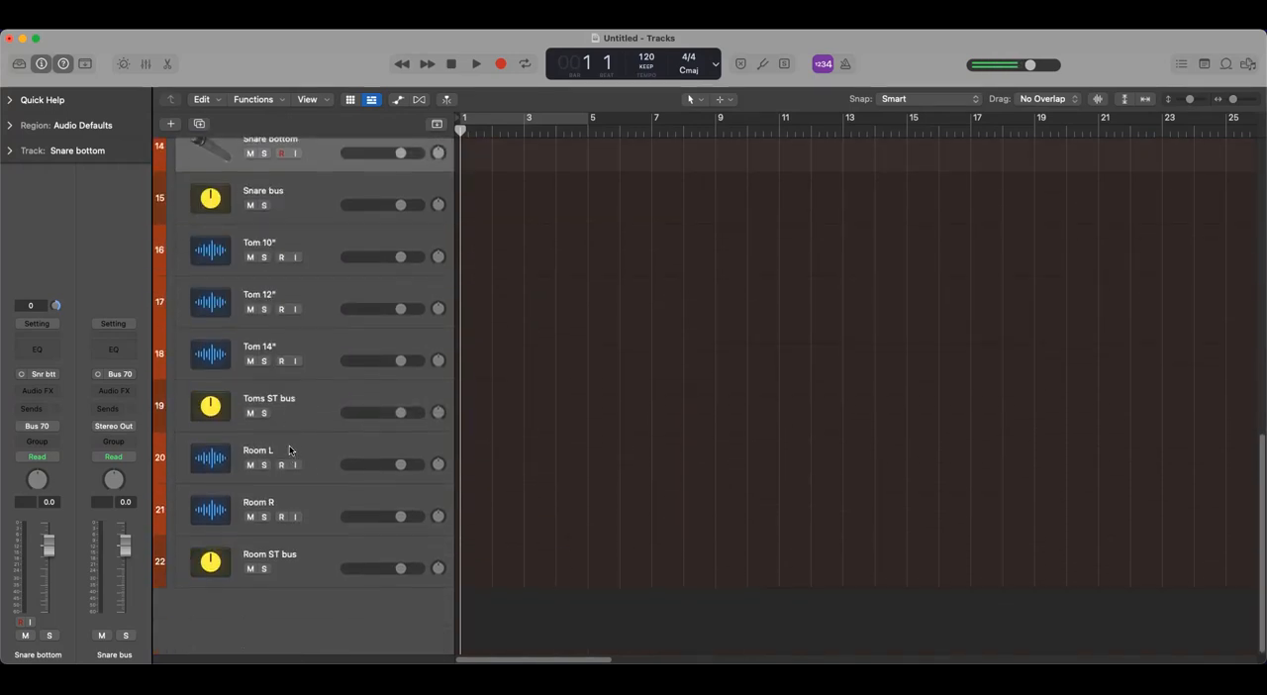
click(212, 456)
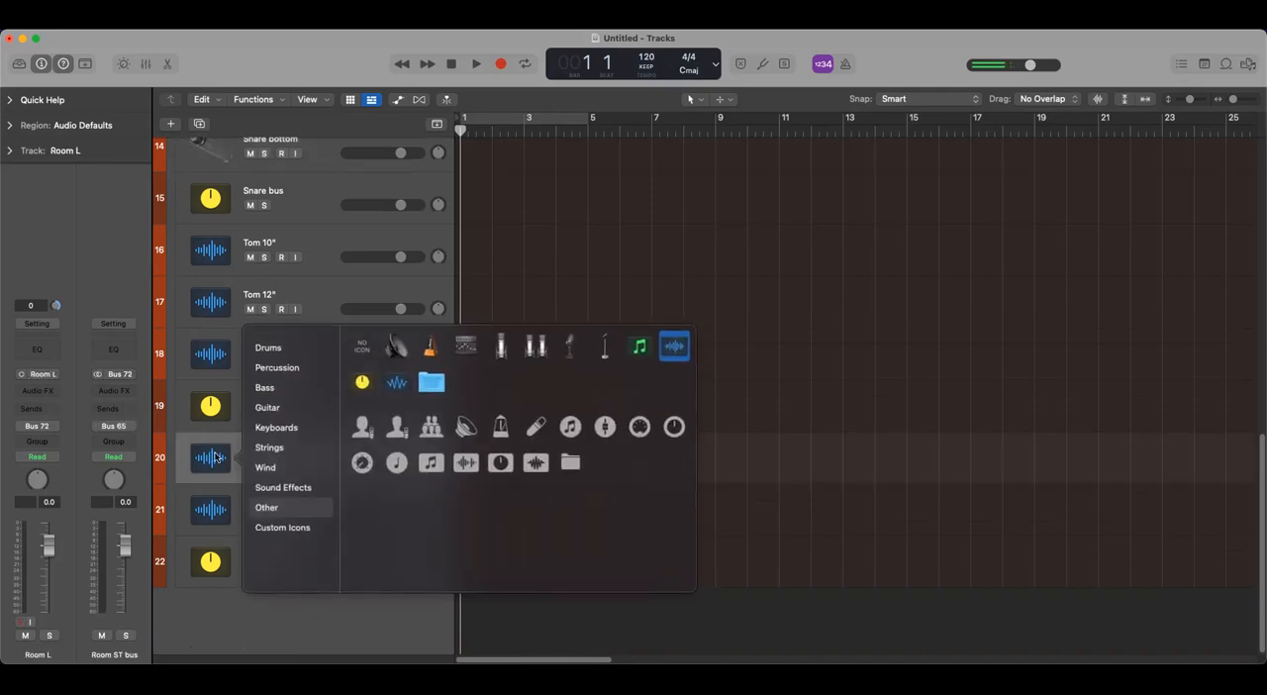
click(287, 528)
click(674, 383)
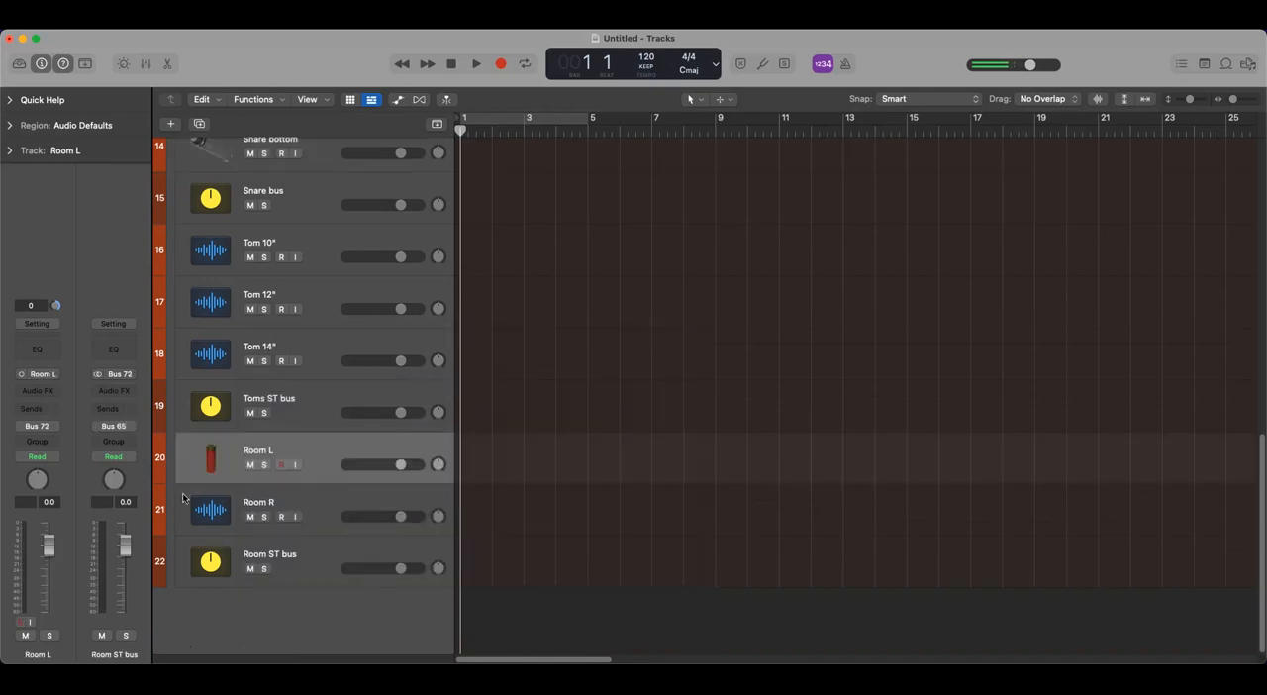
- Assign the same red microphone custom icon to the Room R track
click(212, 509)
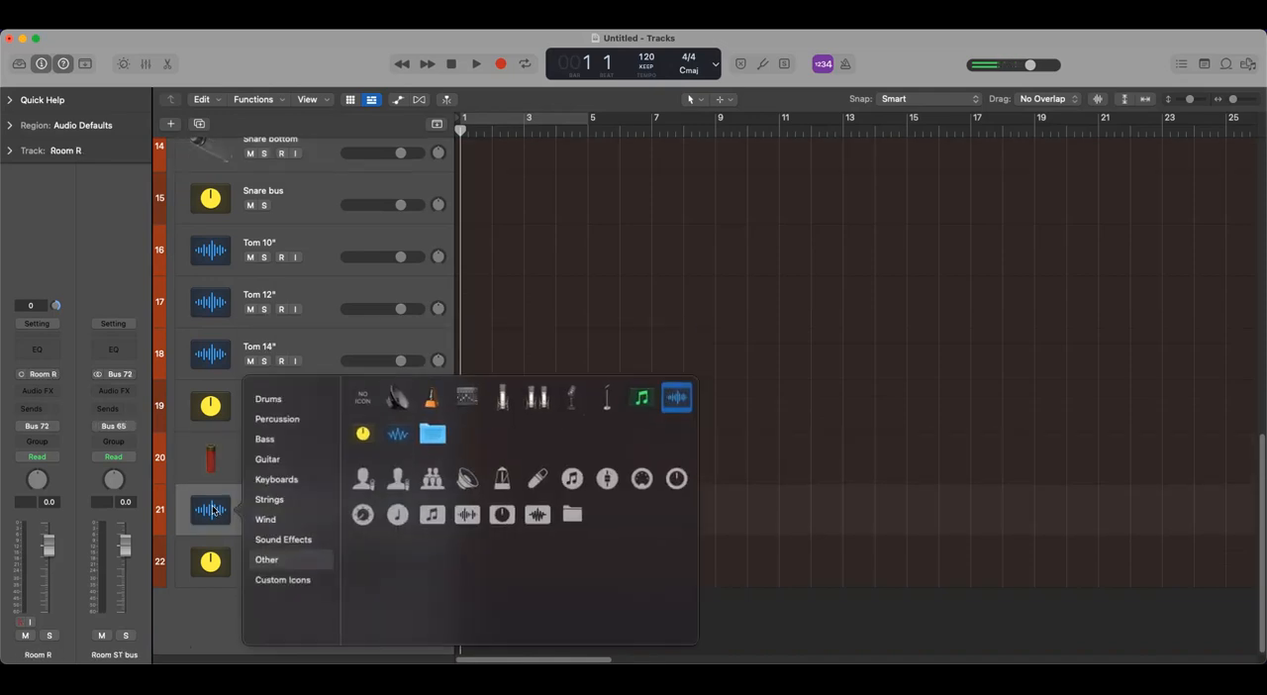
click(284, 579)
click(673, 436)
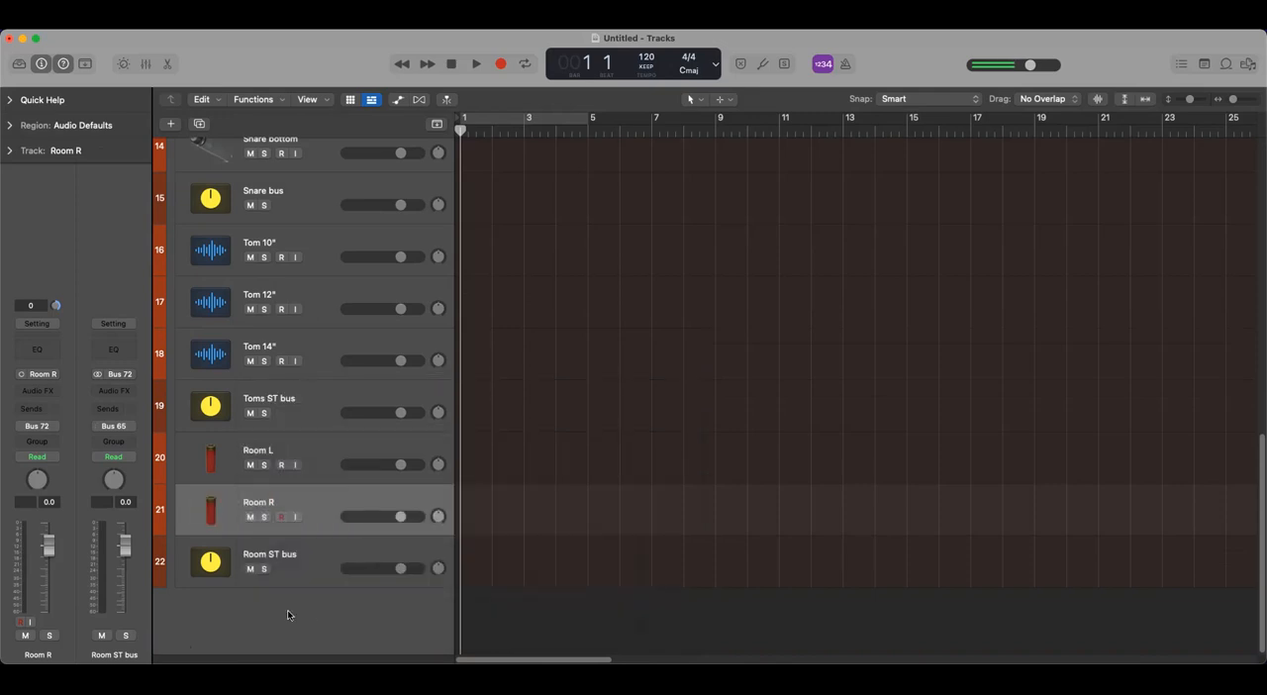
- Review the track icons up to the Drum bus stack, then collapse the stack and expand it again
scroll(302, 611, up, 10)
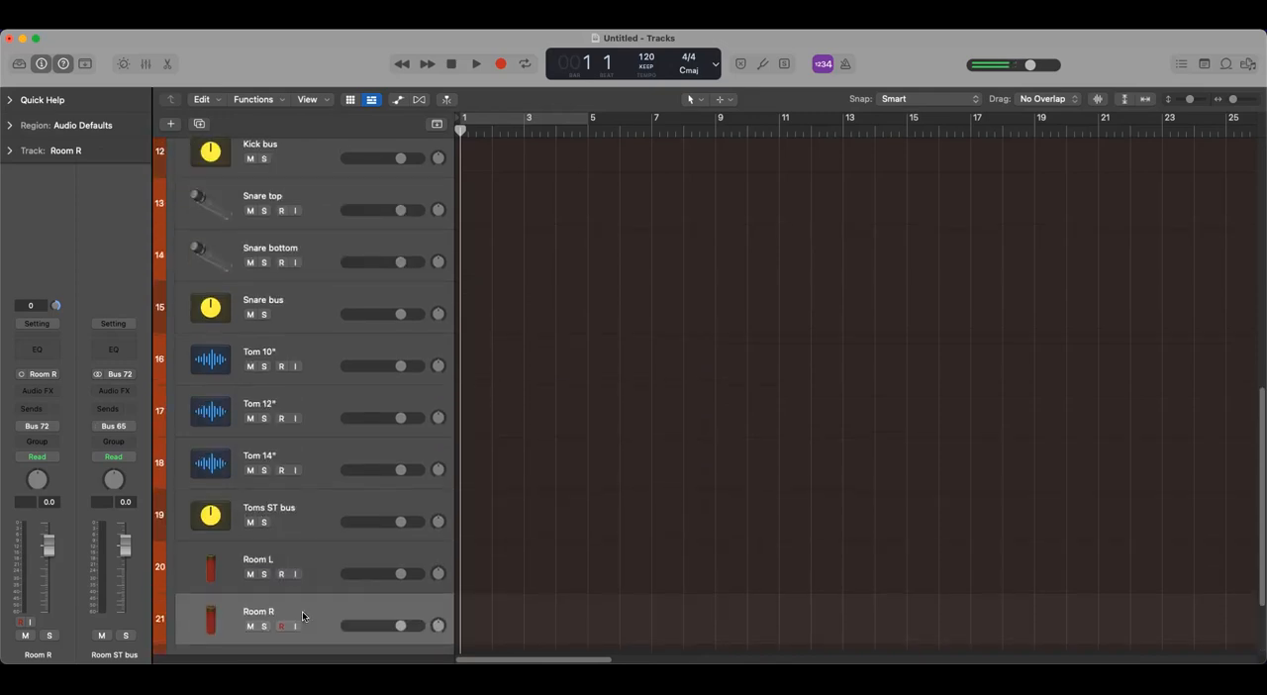
scroll(302, 610, up, 3)
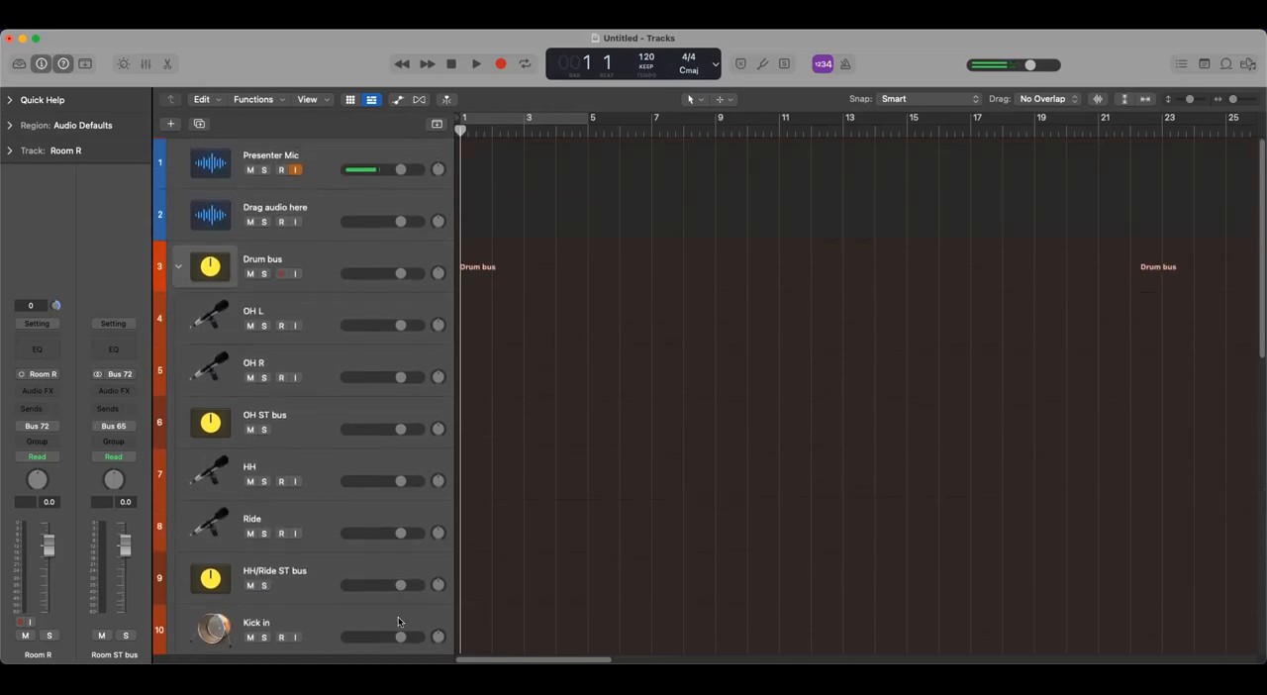
click(180, 268)
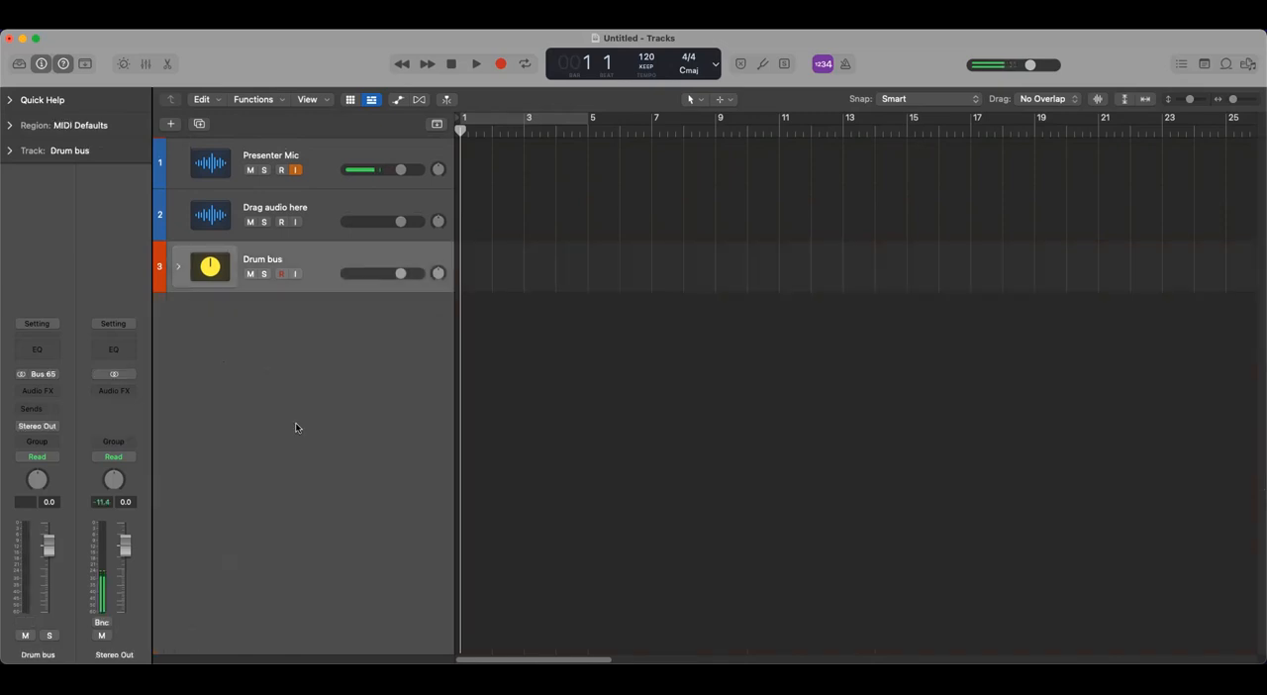
click(178, 266)
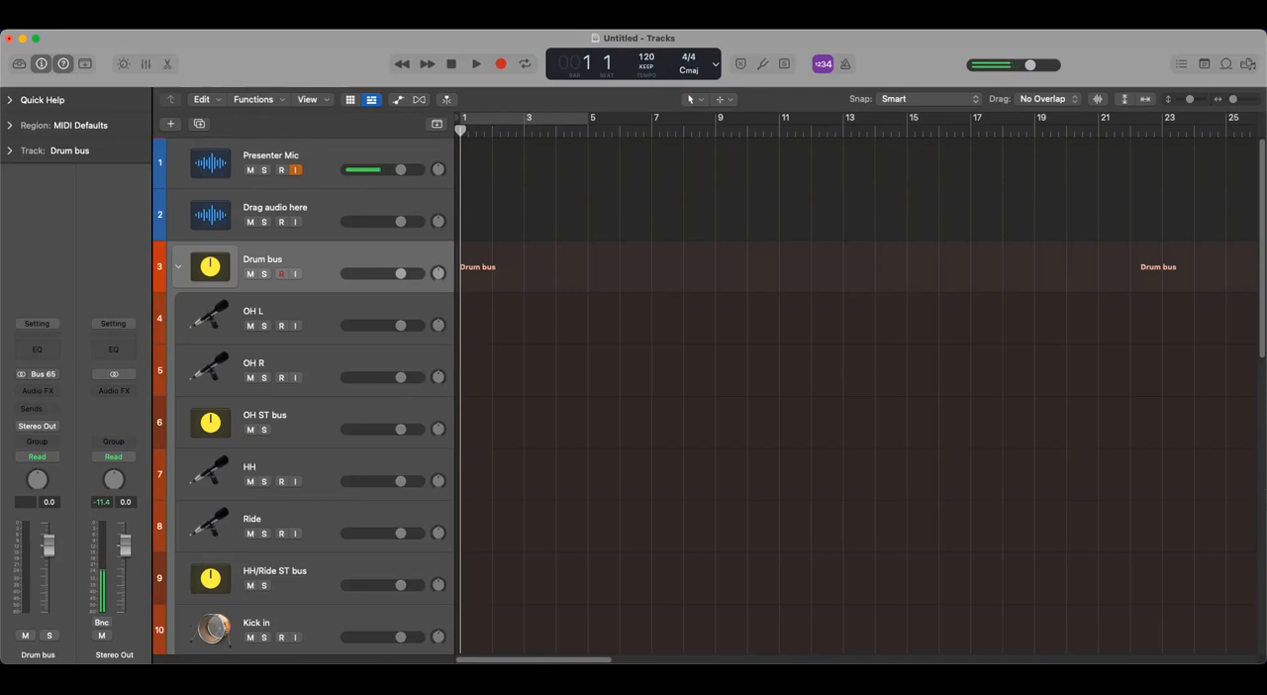
- Save the session as a project template named Drum Tracking in the Project Templates folder
click(91, 20)
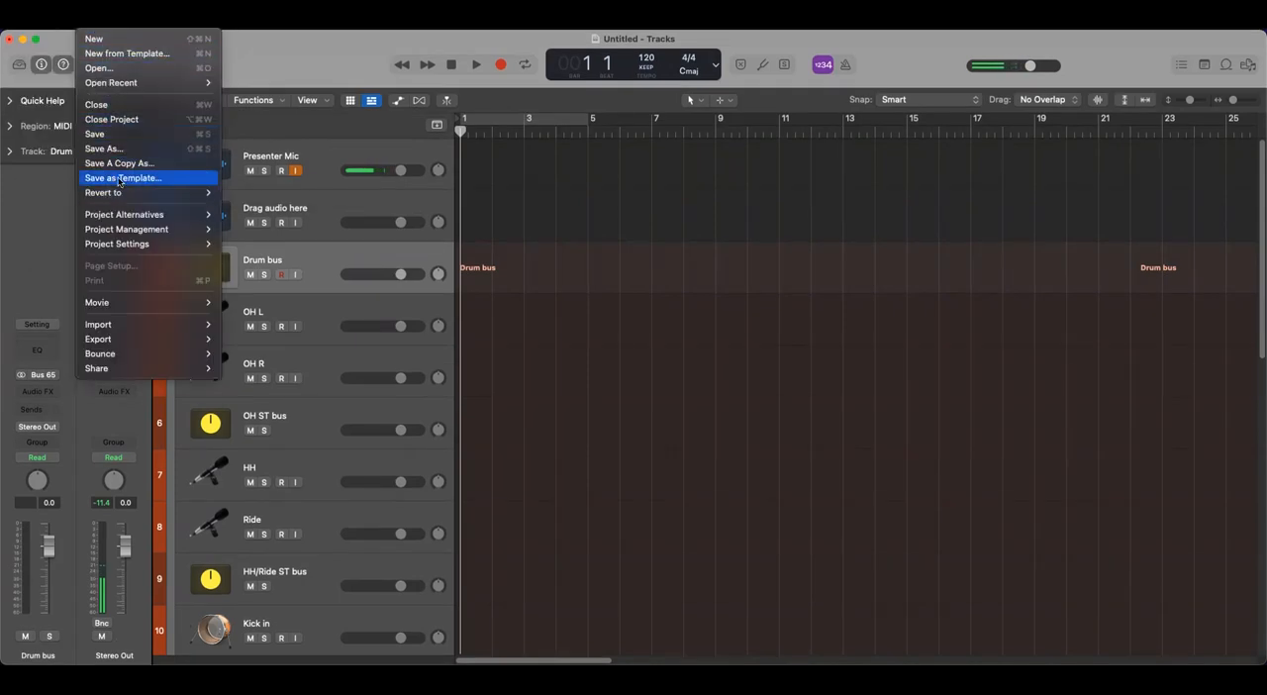
click(119, 178)
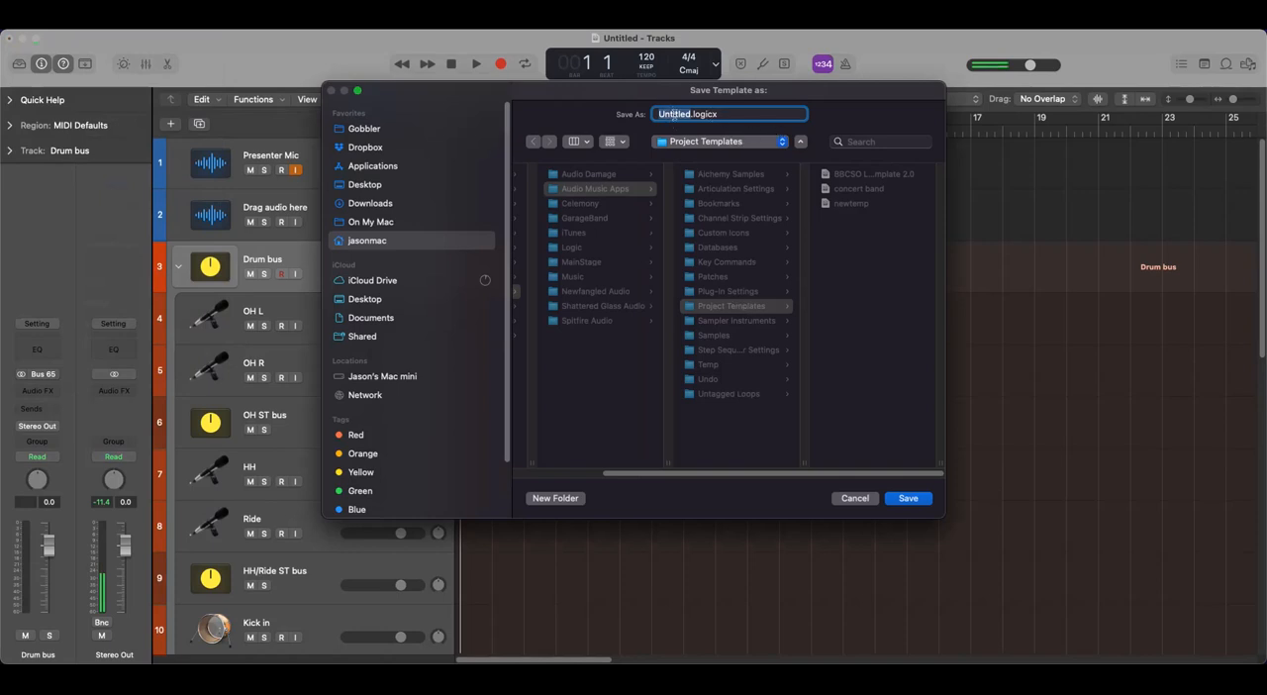
text(Drum Tracking)
key(Return)
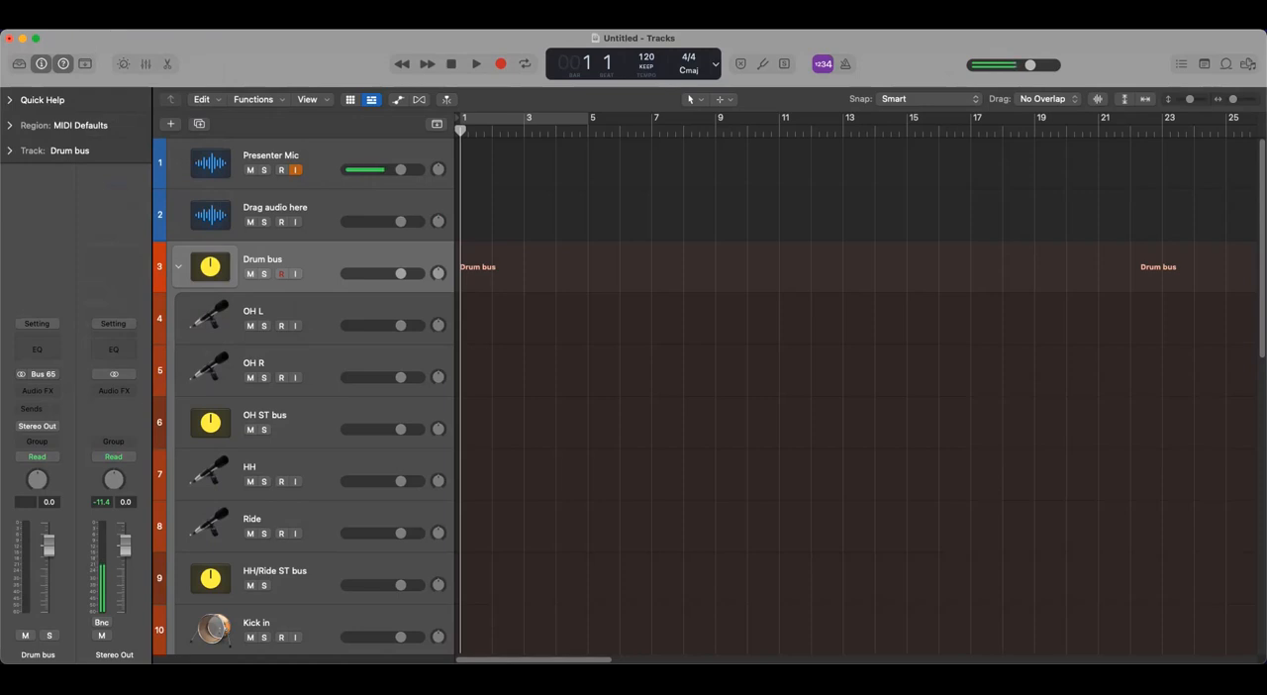
- Start saving the untitled session as a new project with Save As
click(89, 20)
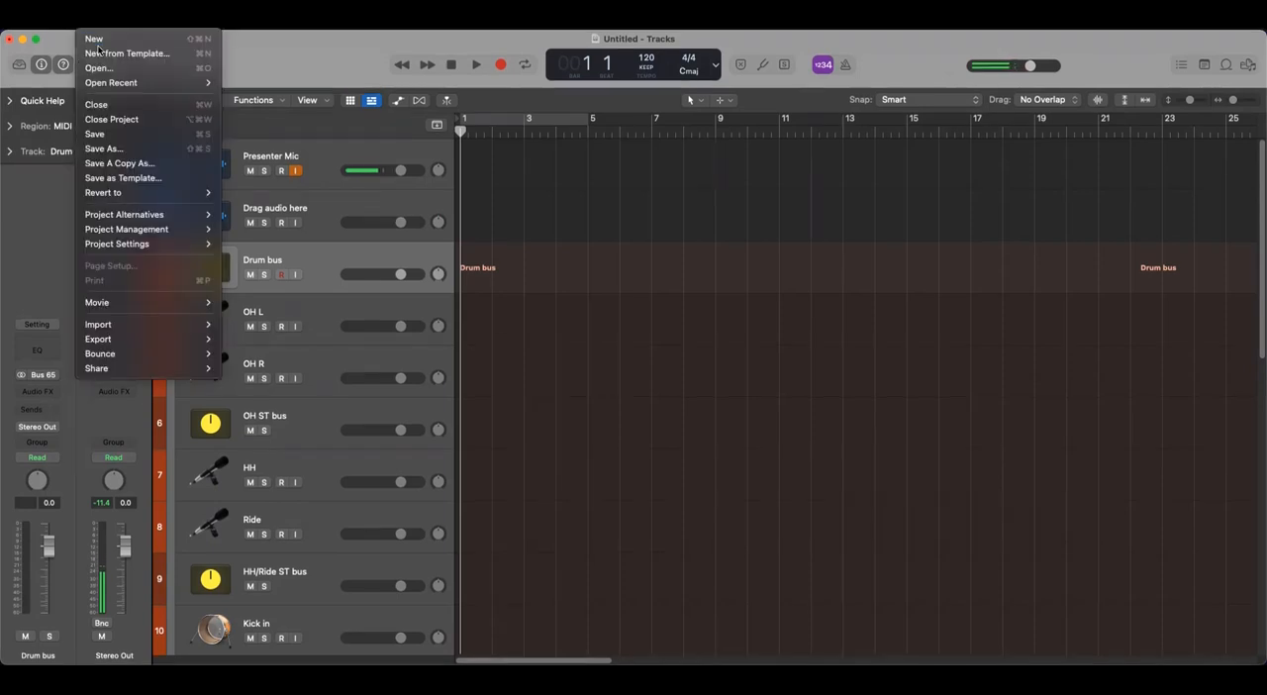
click(118, 150)
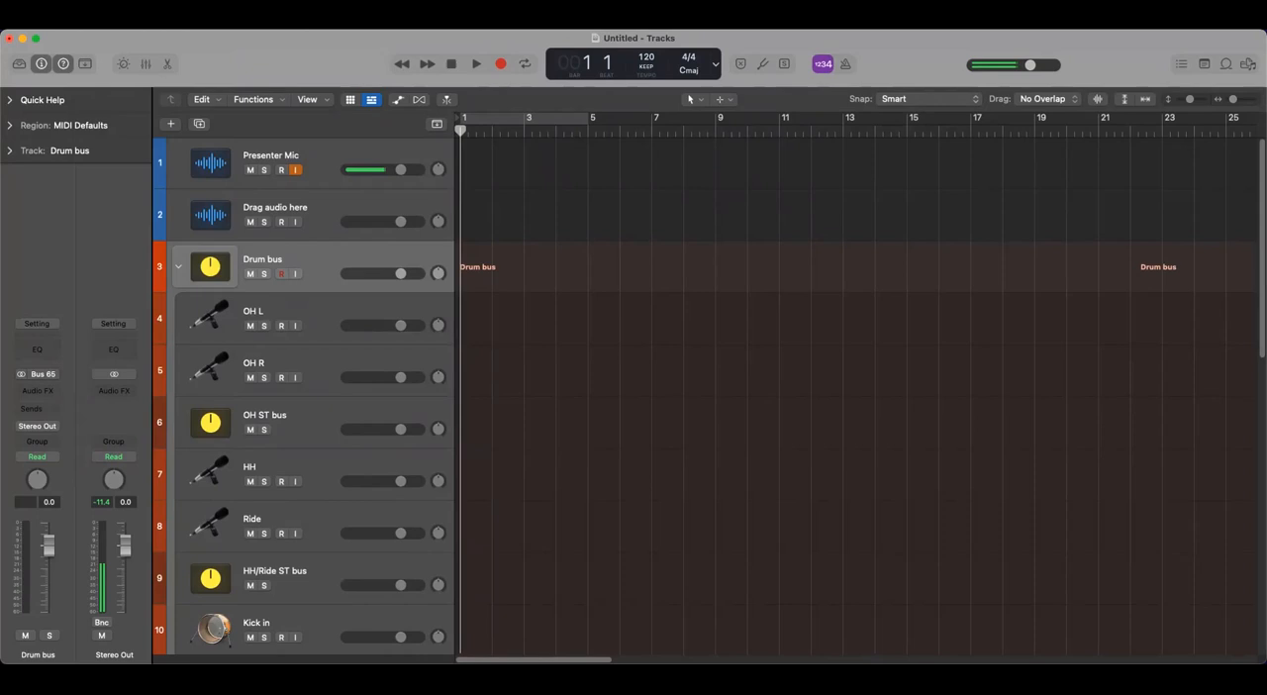